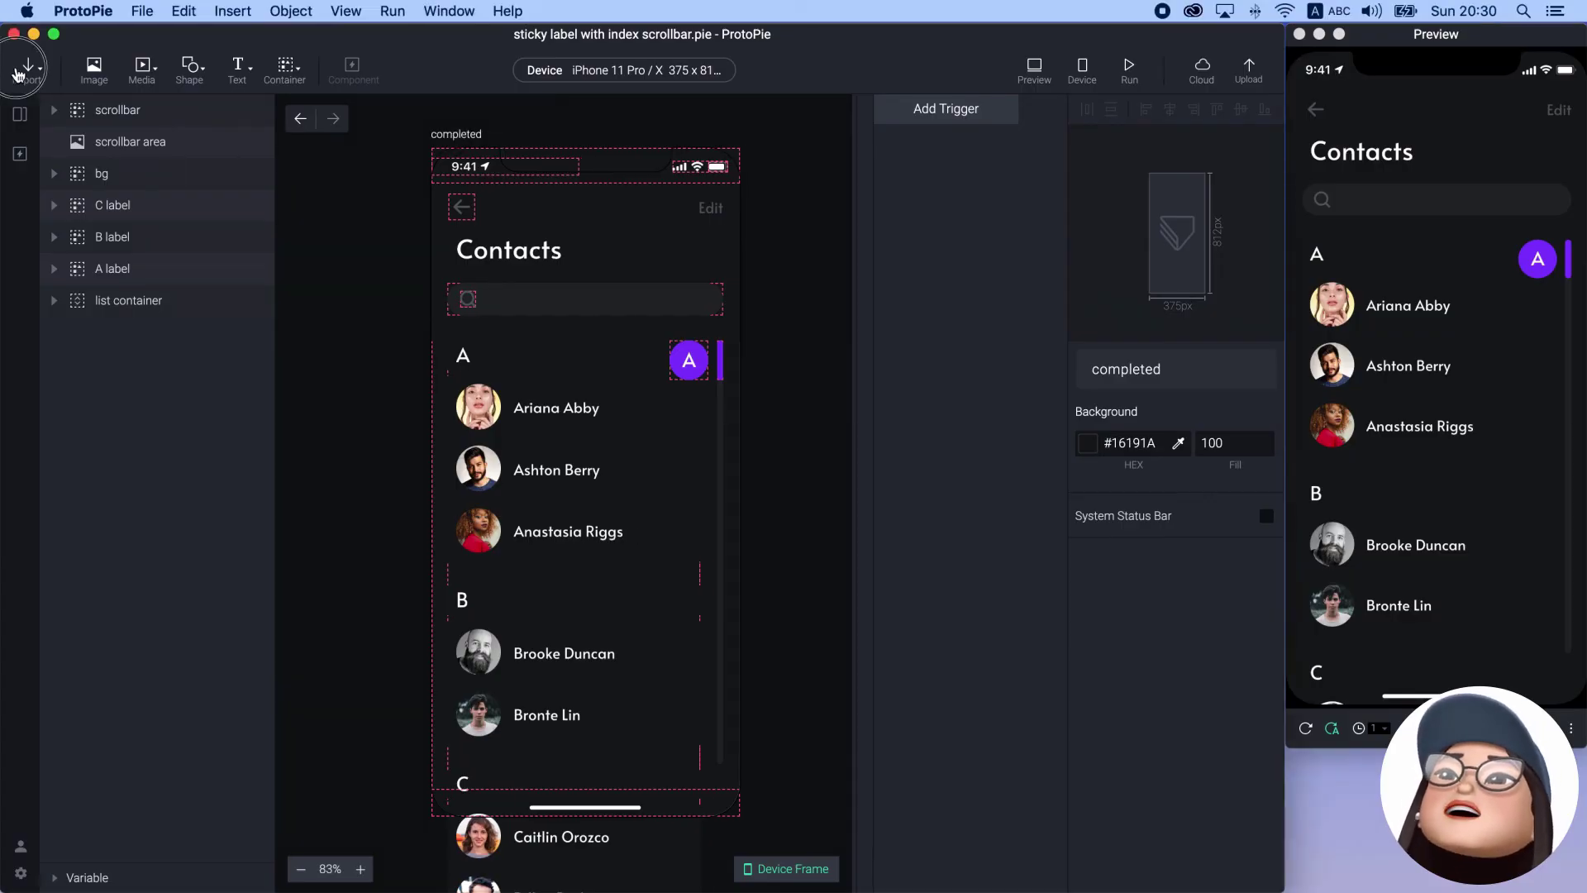
Examine the scrollbar group's index letters and scroller, and the separate scrollbar area layer
left_click(346, 175)
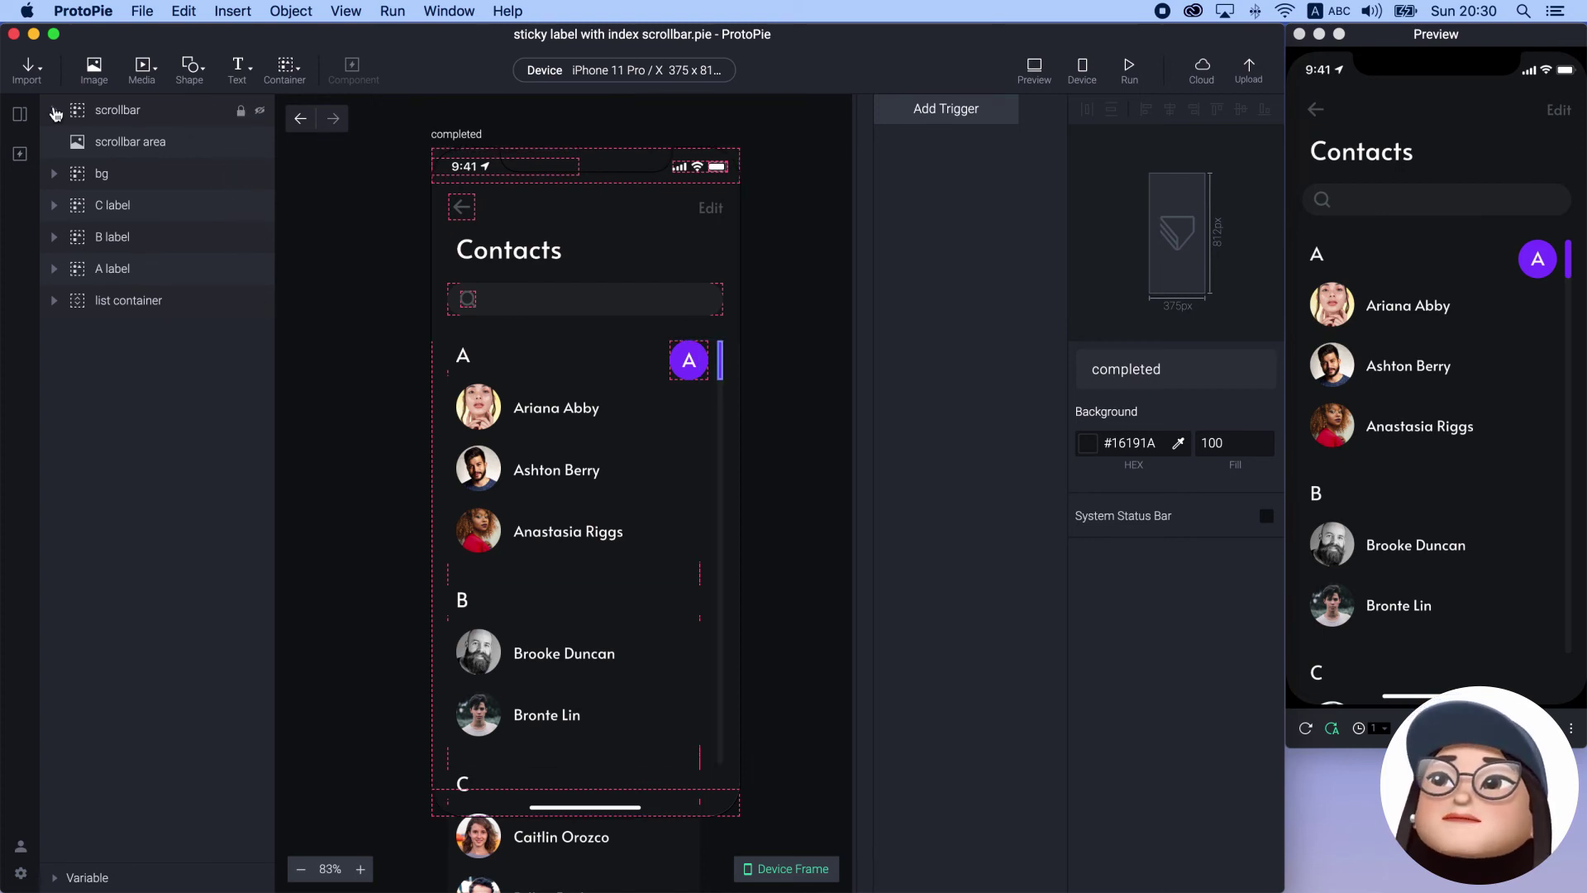
left_click(55, 111)
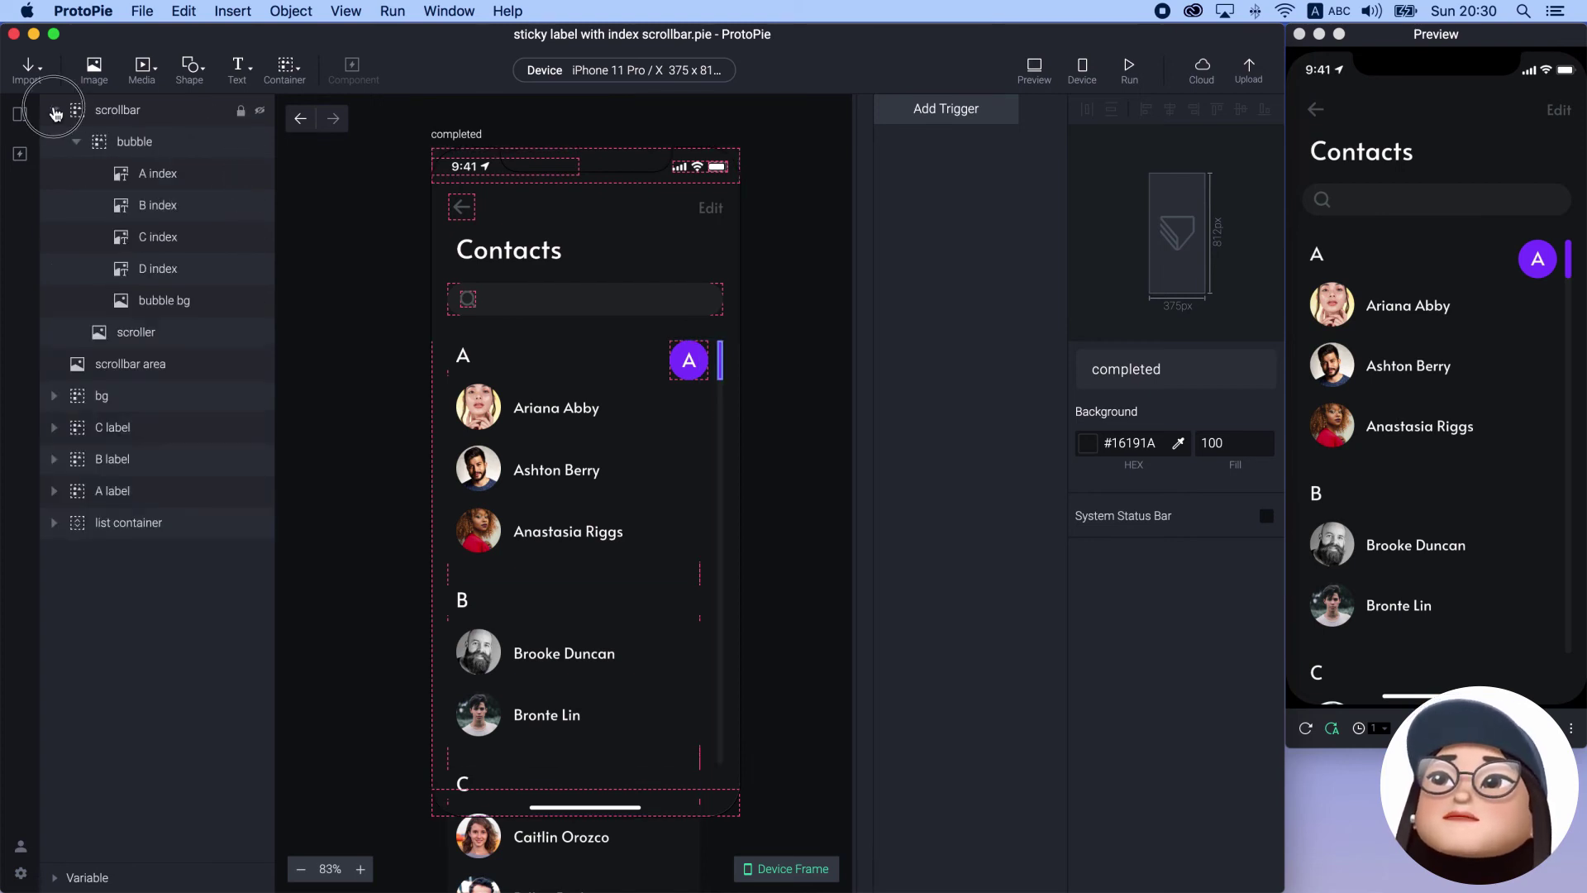
left_click(155, 176)
left_click(157, 207)
left_click(162, 239)
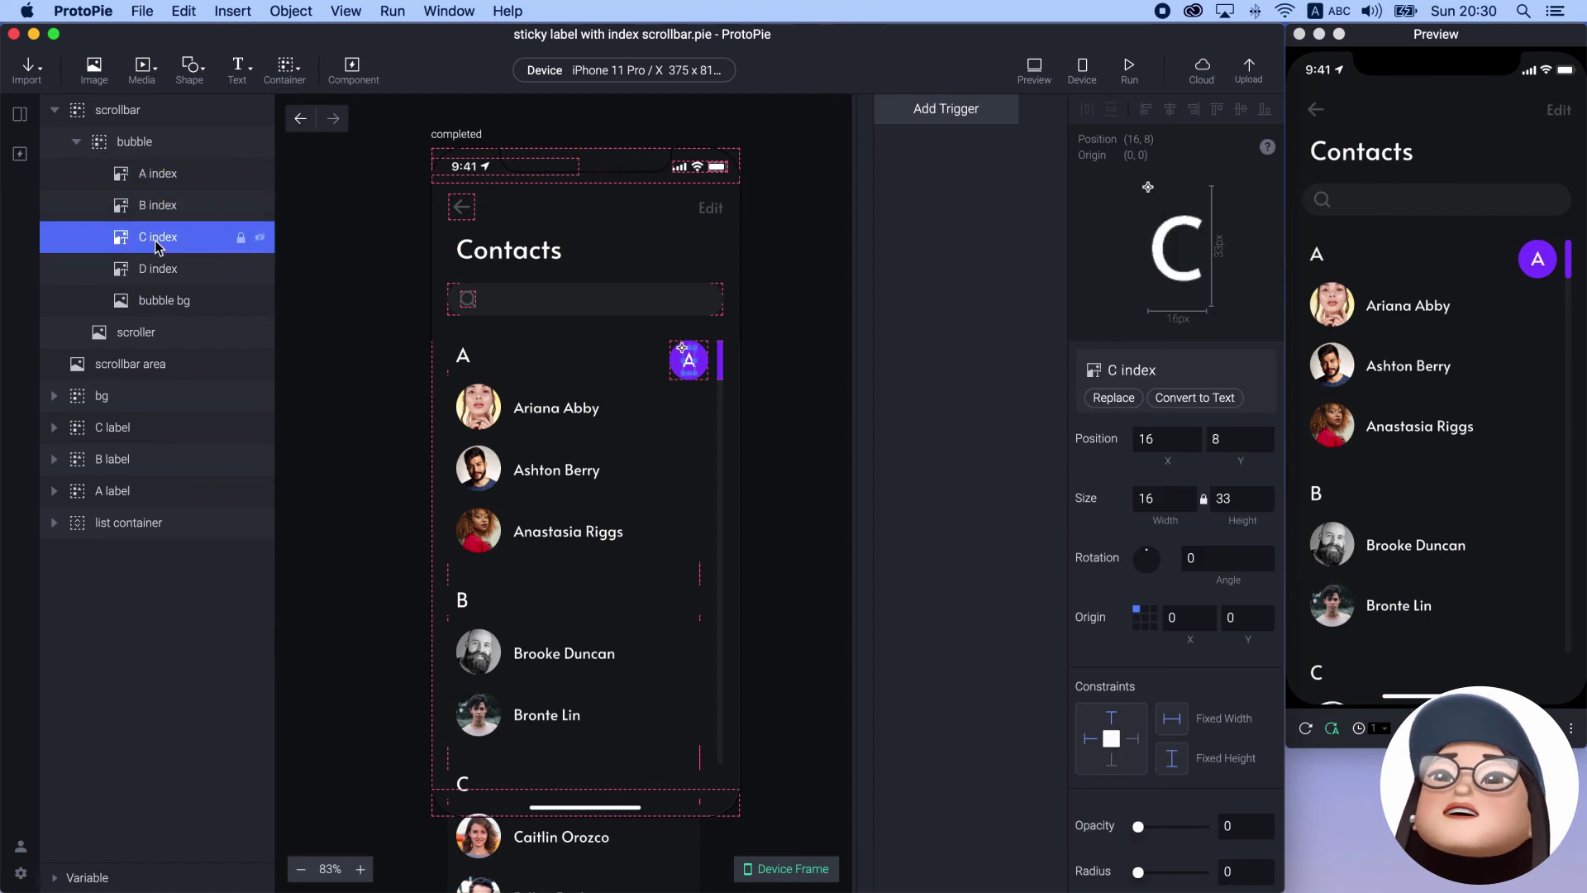
left_click(174, 333)
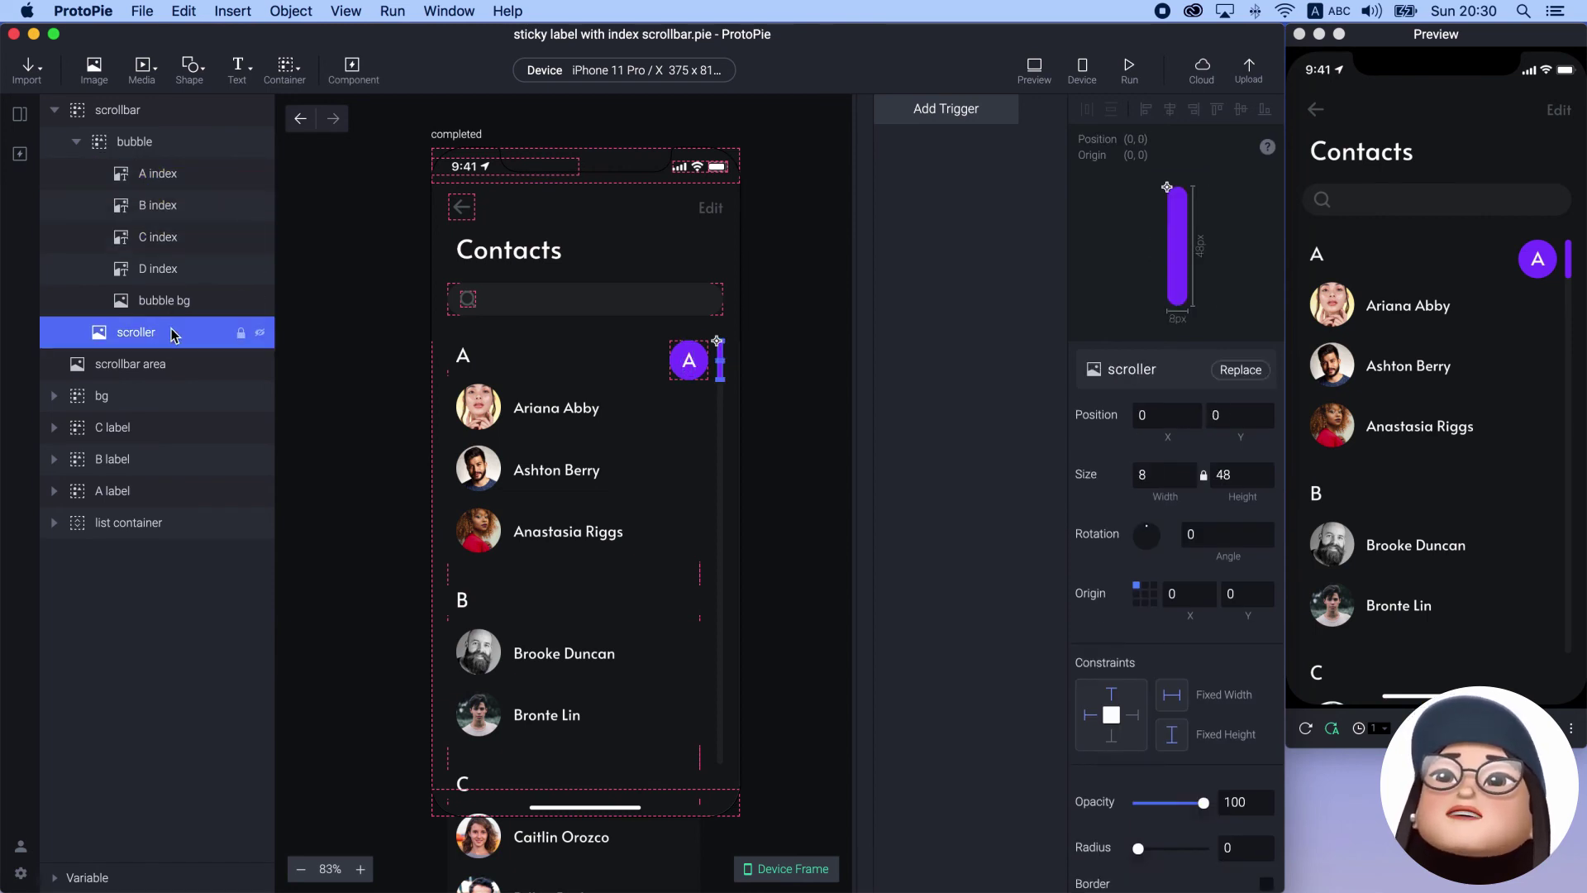
left_click(147, 370)
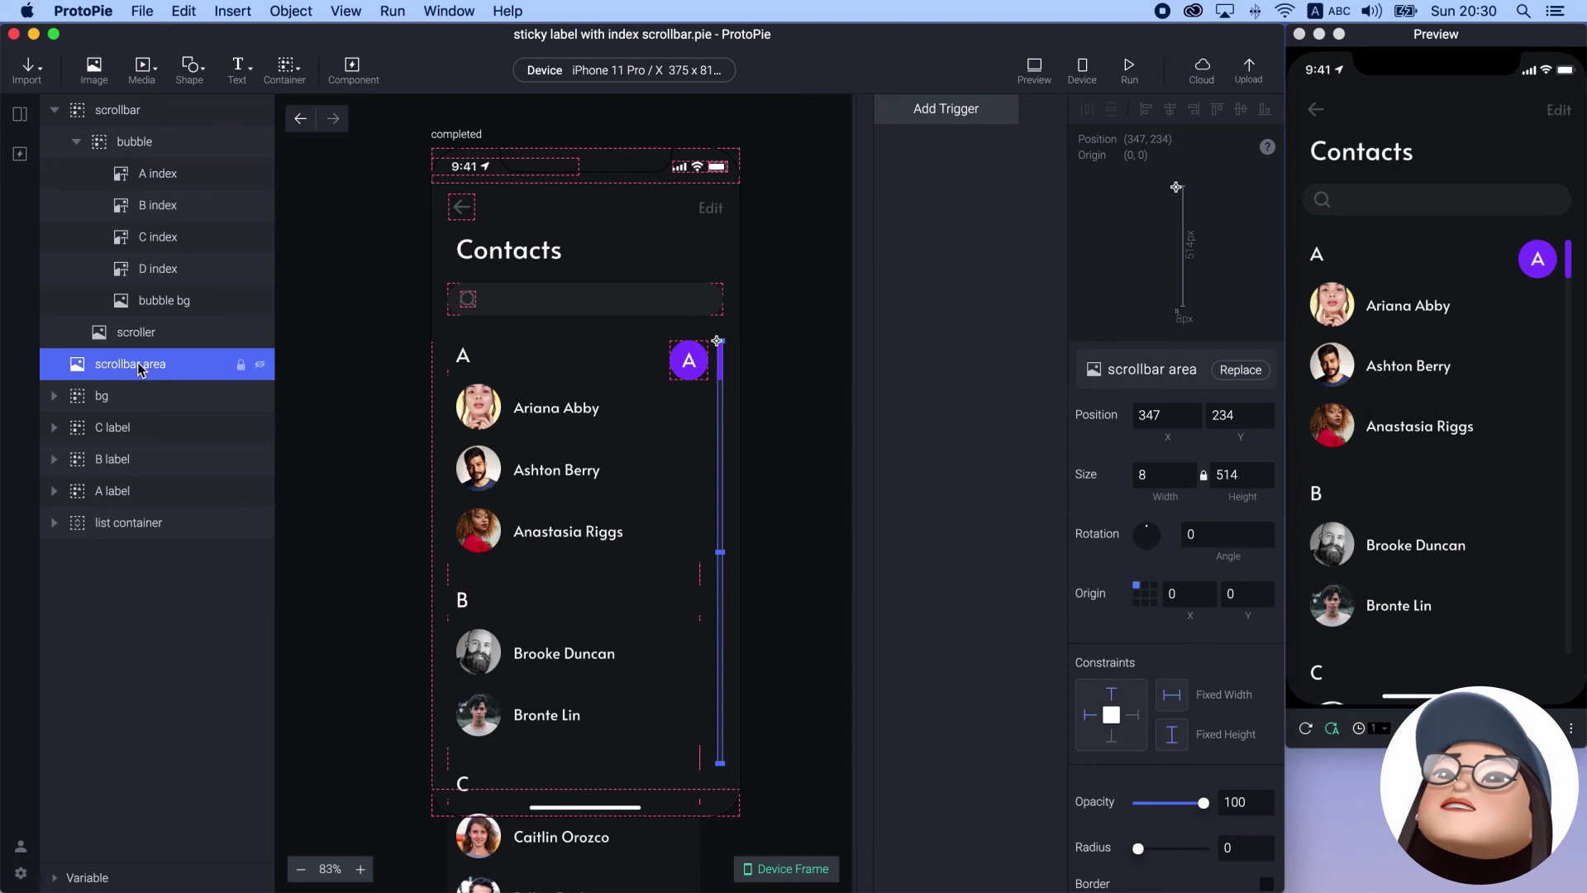
left_click(54, 110)
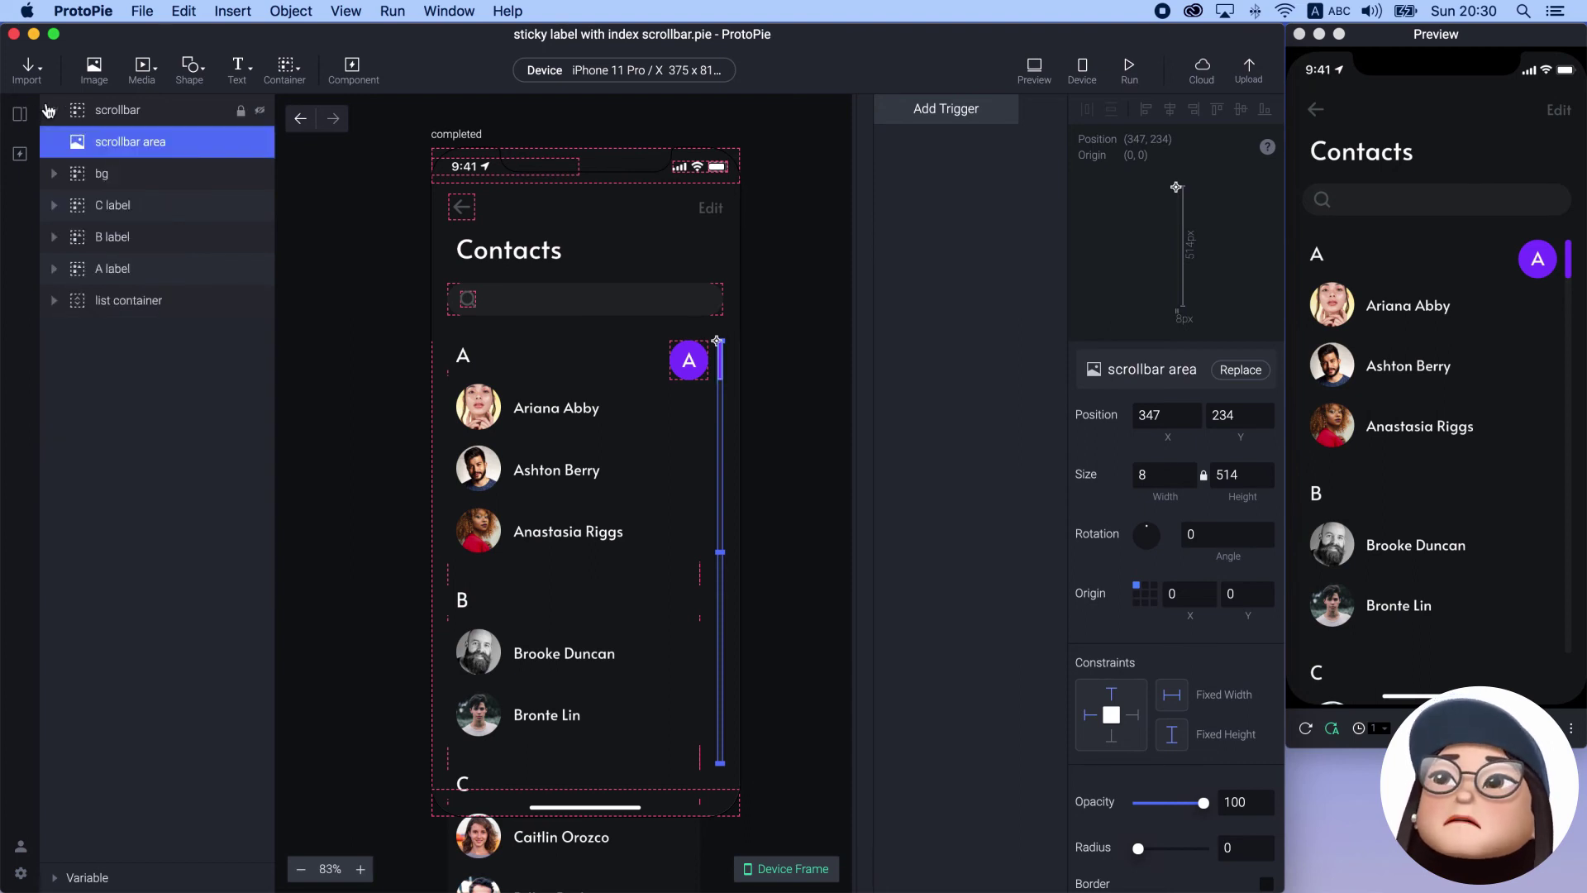
Inspect the bg group and the separate C, B and A label groups in the layer list
left_click(106, 174)
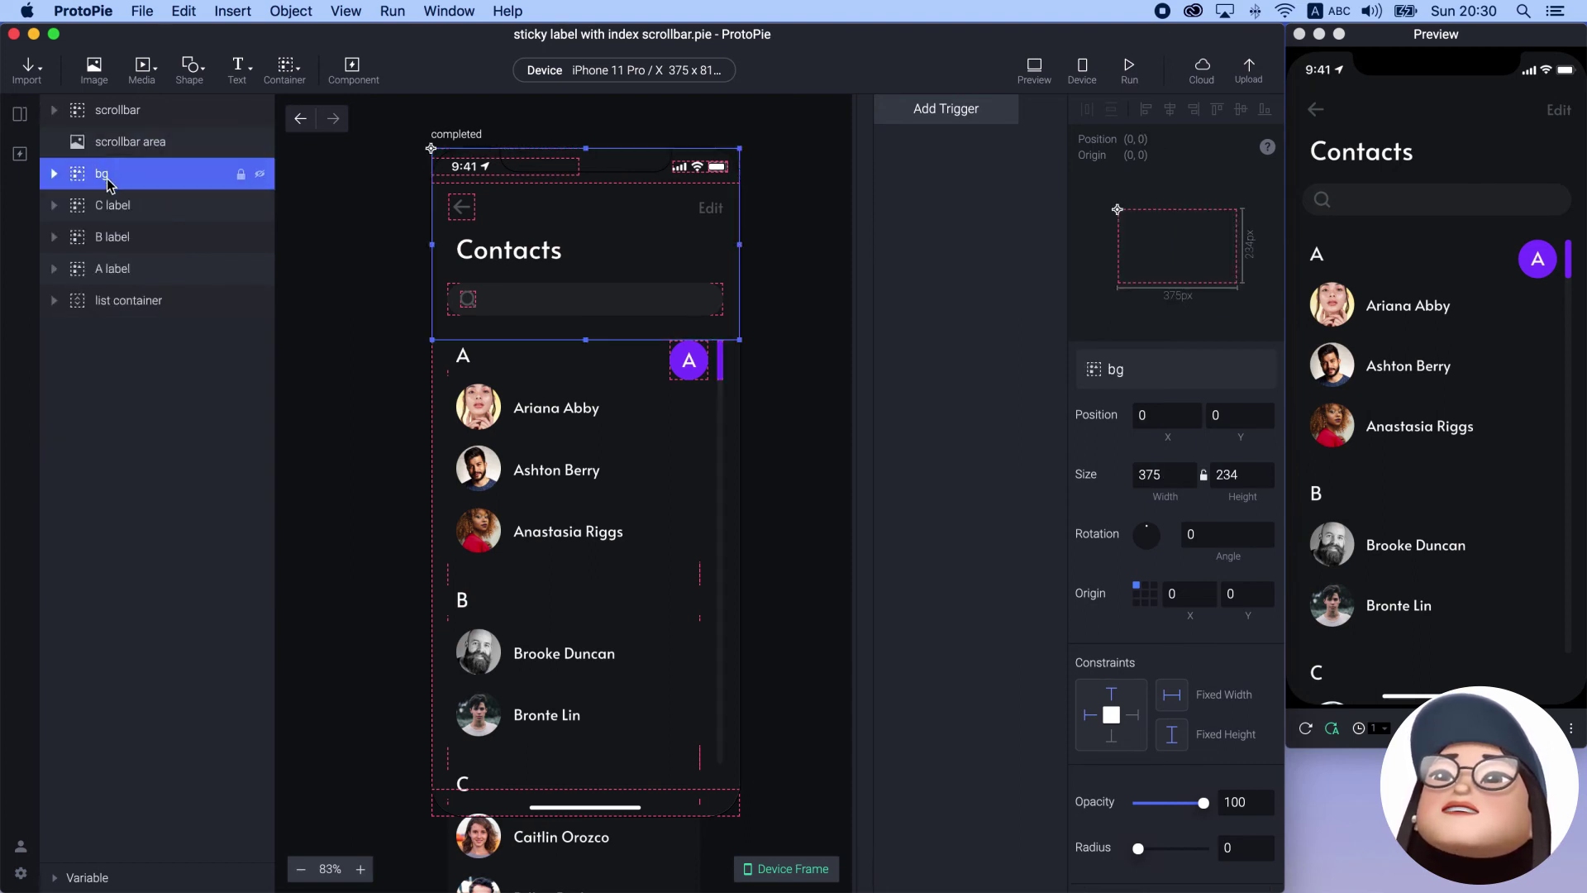
left_click(107, 205)
left_click(122, 235)
left_click(130, 268)
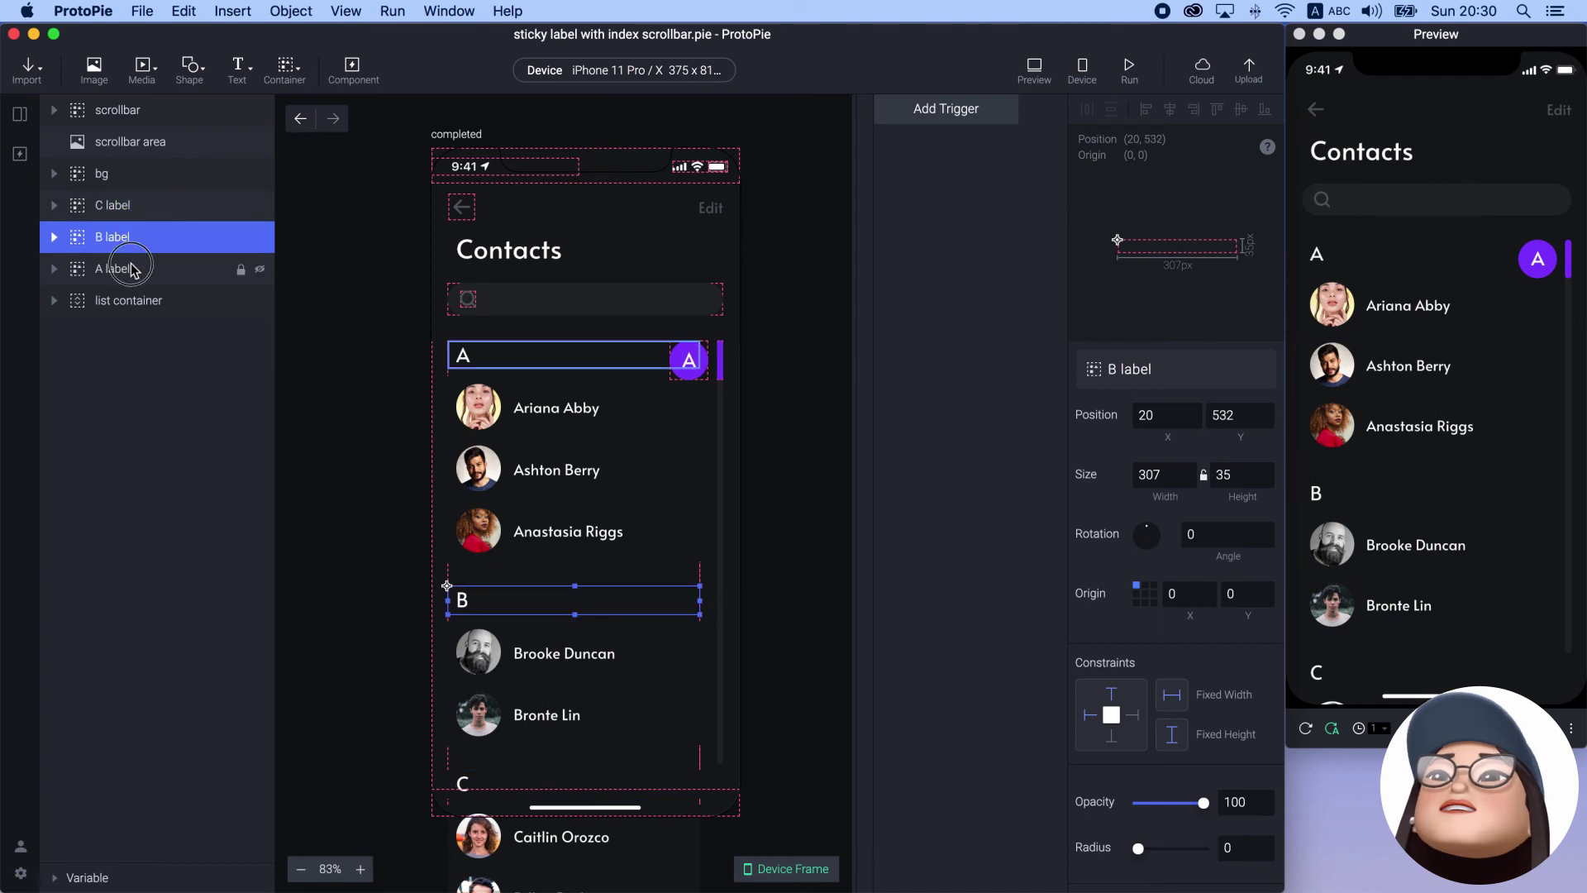
Inspect the list container, its nested list and the C, B and A label marks inside it
left_click(63, 306)
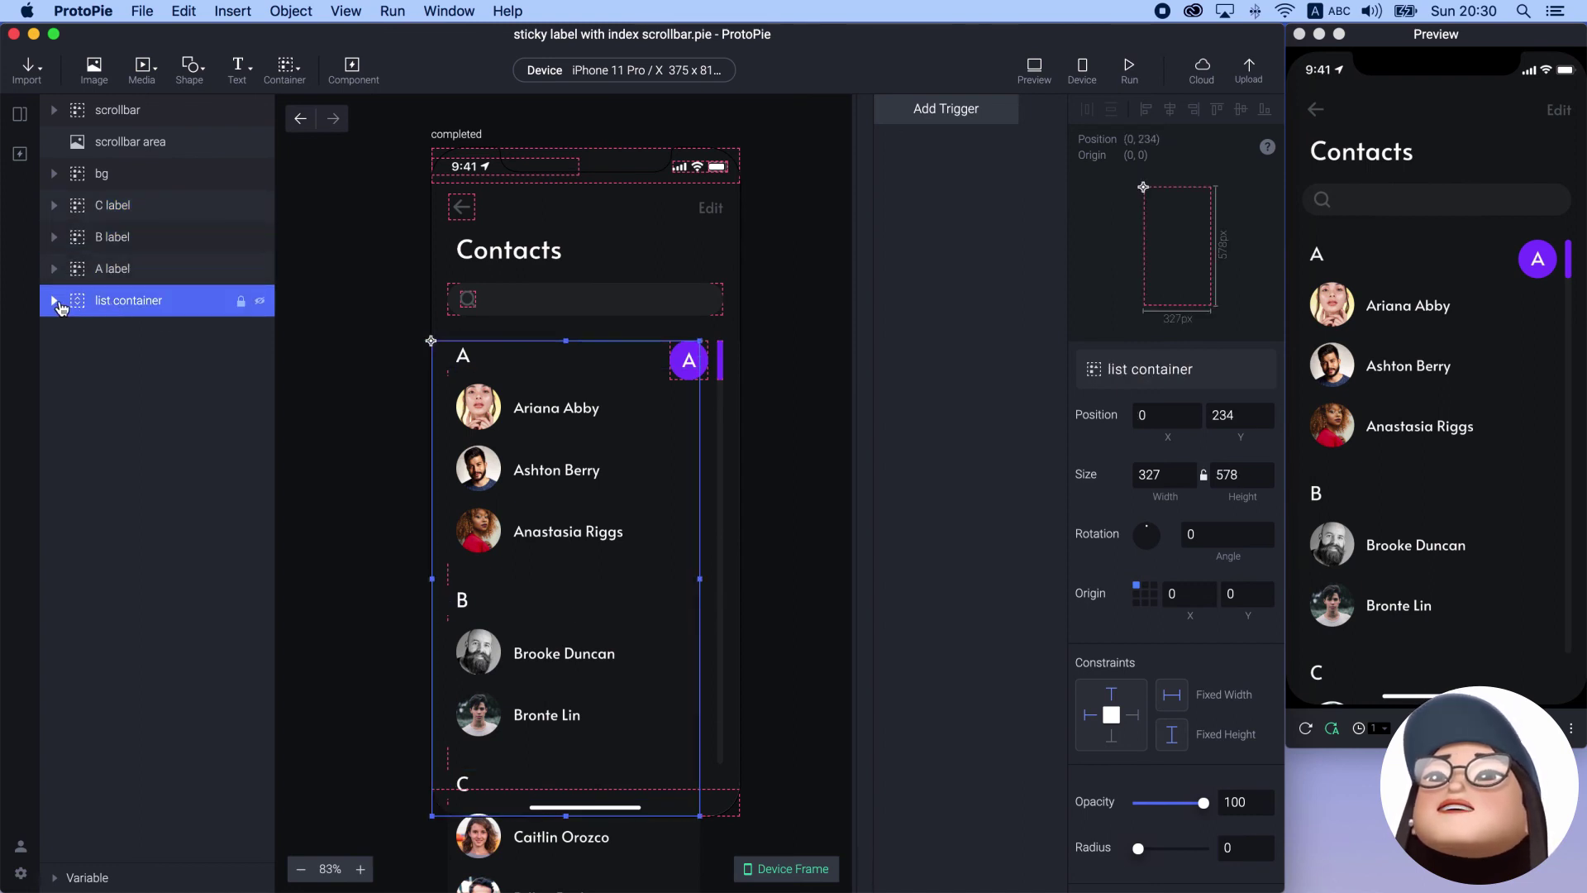
left_click(54, 301)
left_click(132, 339)
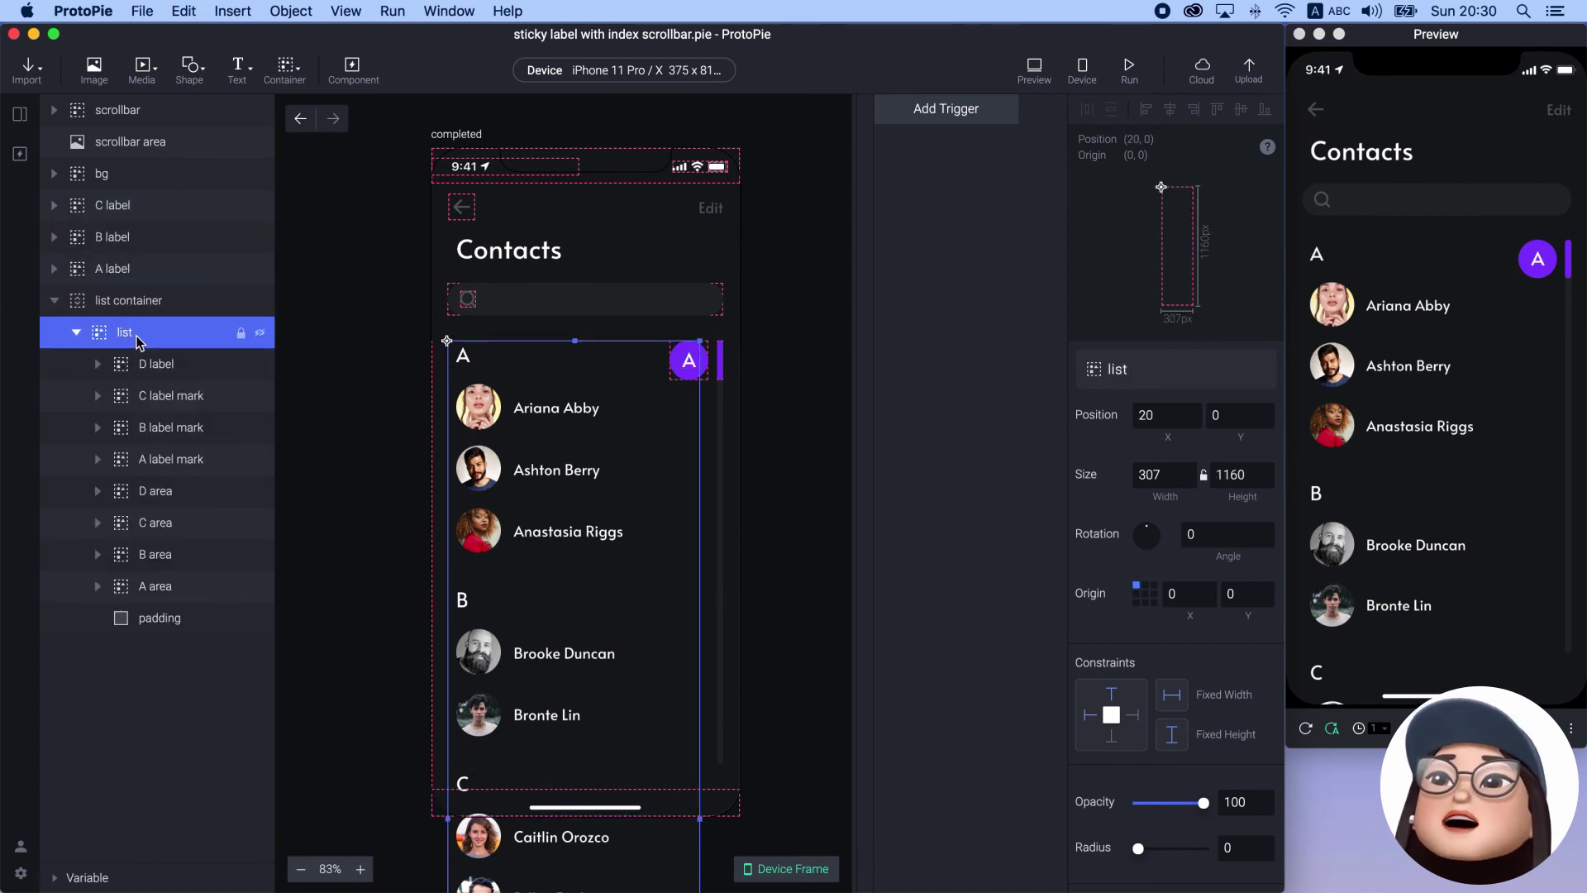
left_click(184, 397)
left_click(185, 429)
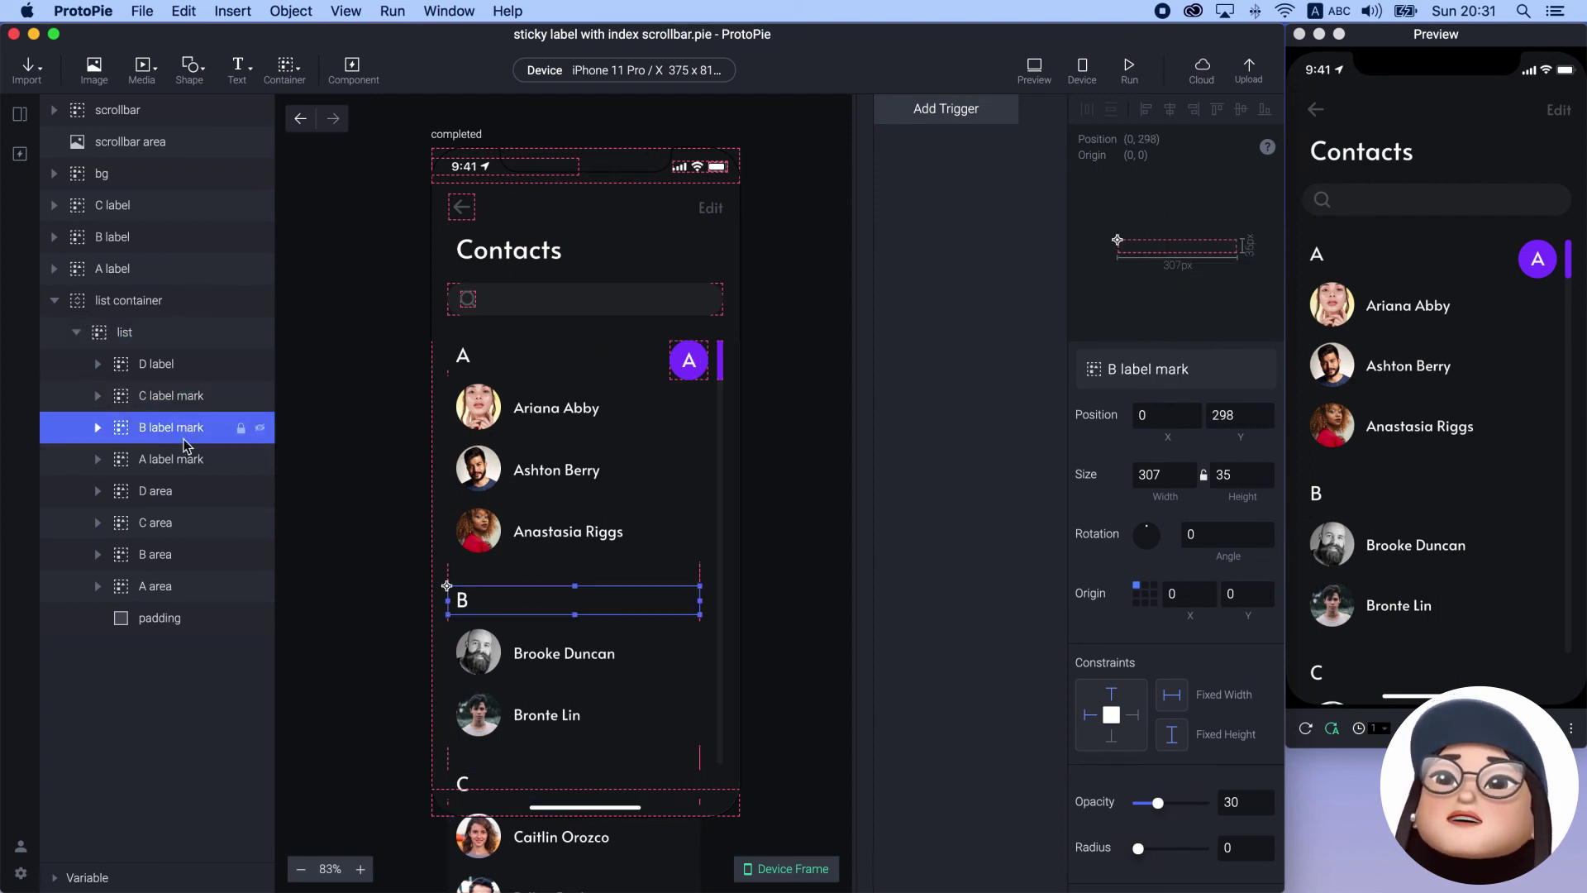
left_click(188, 462)
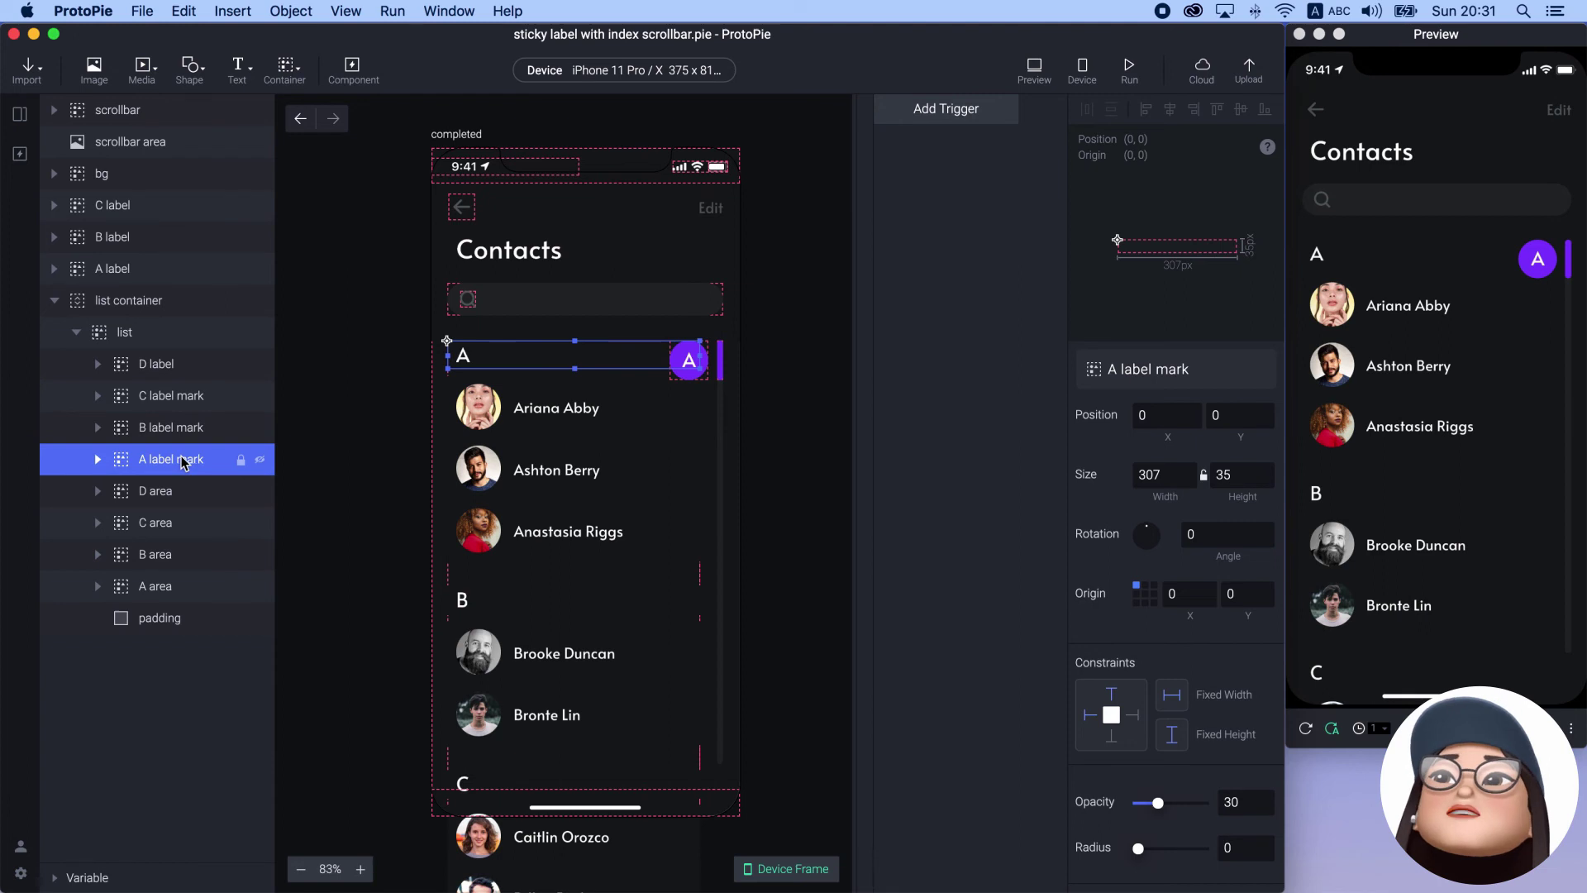
left_click(54, 300)
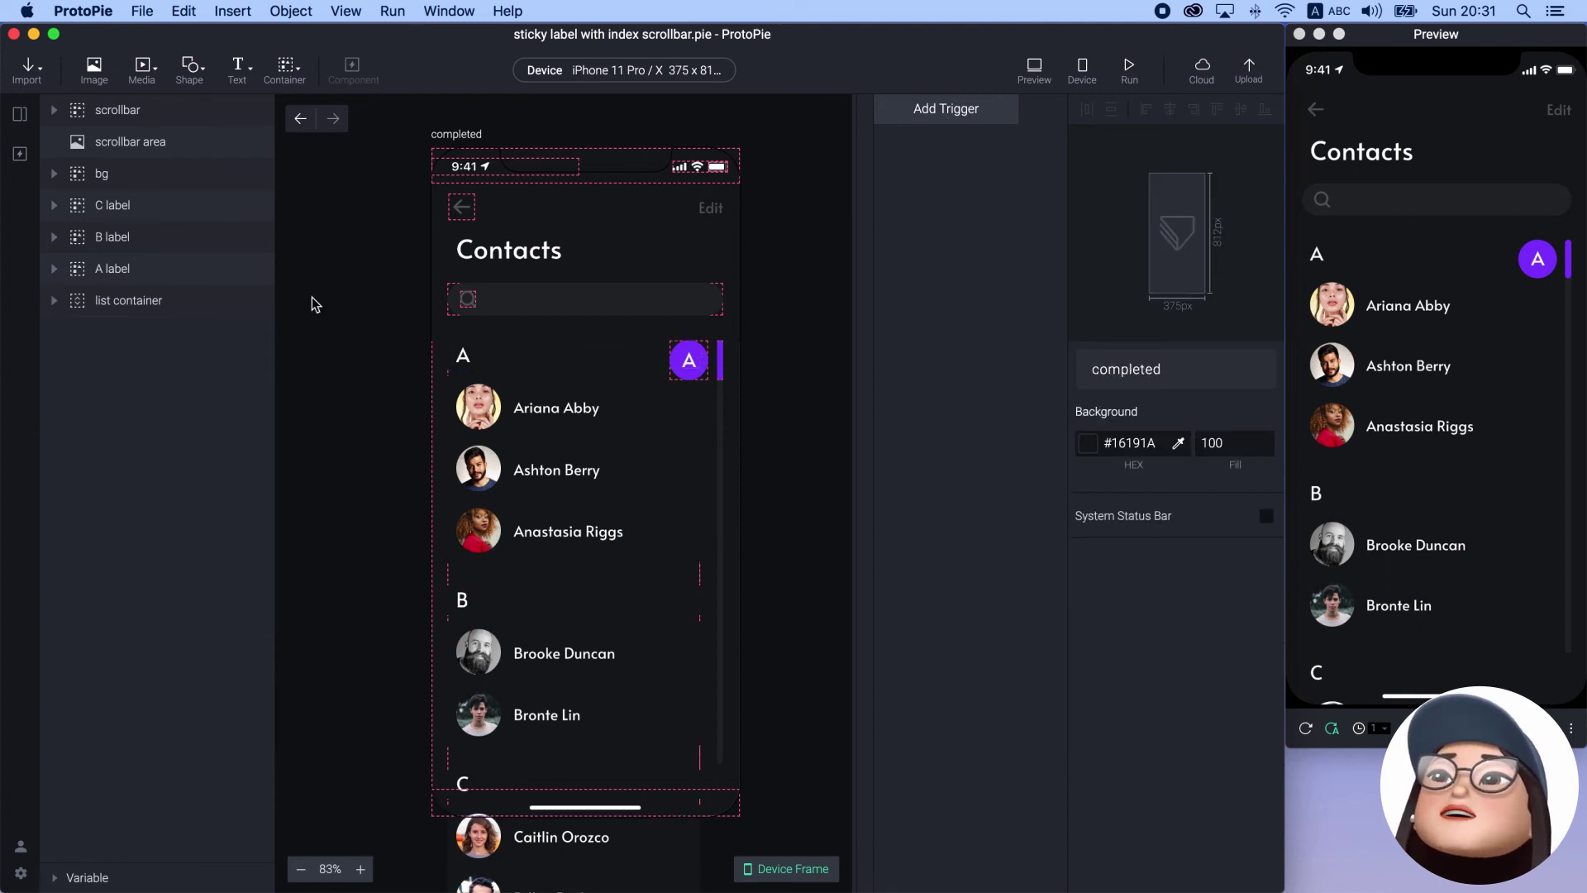
scroll(298, 272, "down", 2)
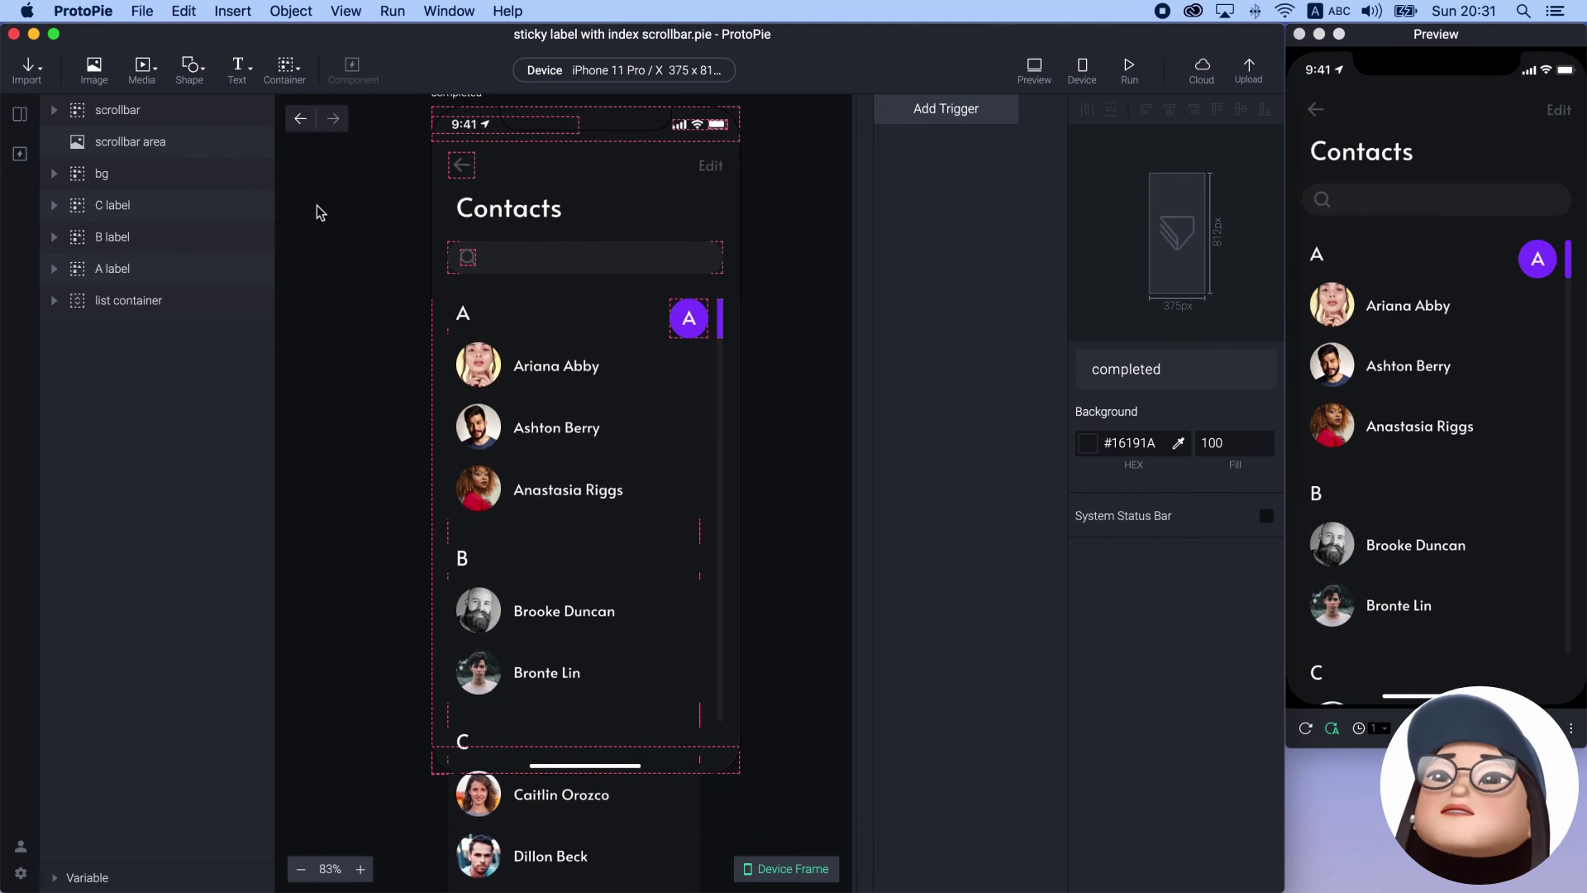
scroll(316, 209, "up", 2)
Enable a touch area of 20 on all sides for the scrollbar group
left_click(198, 116)
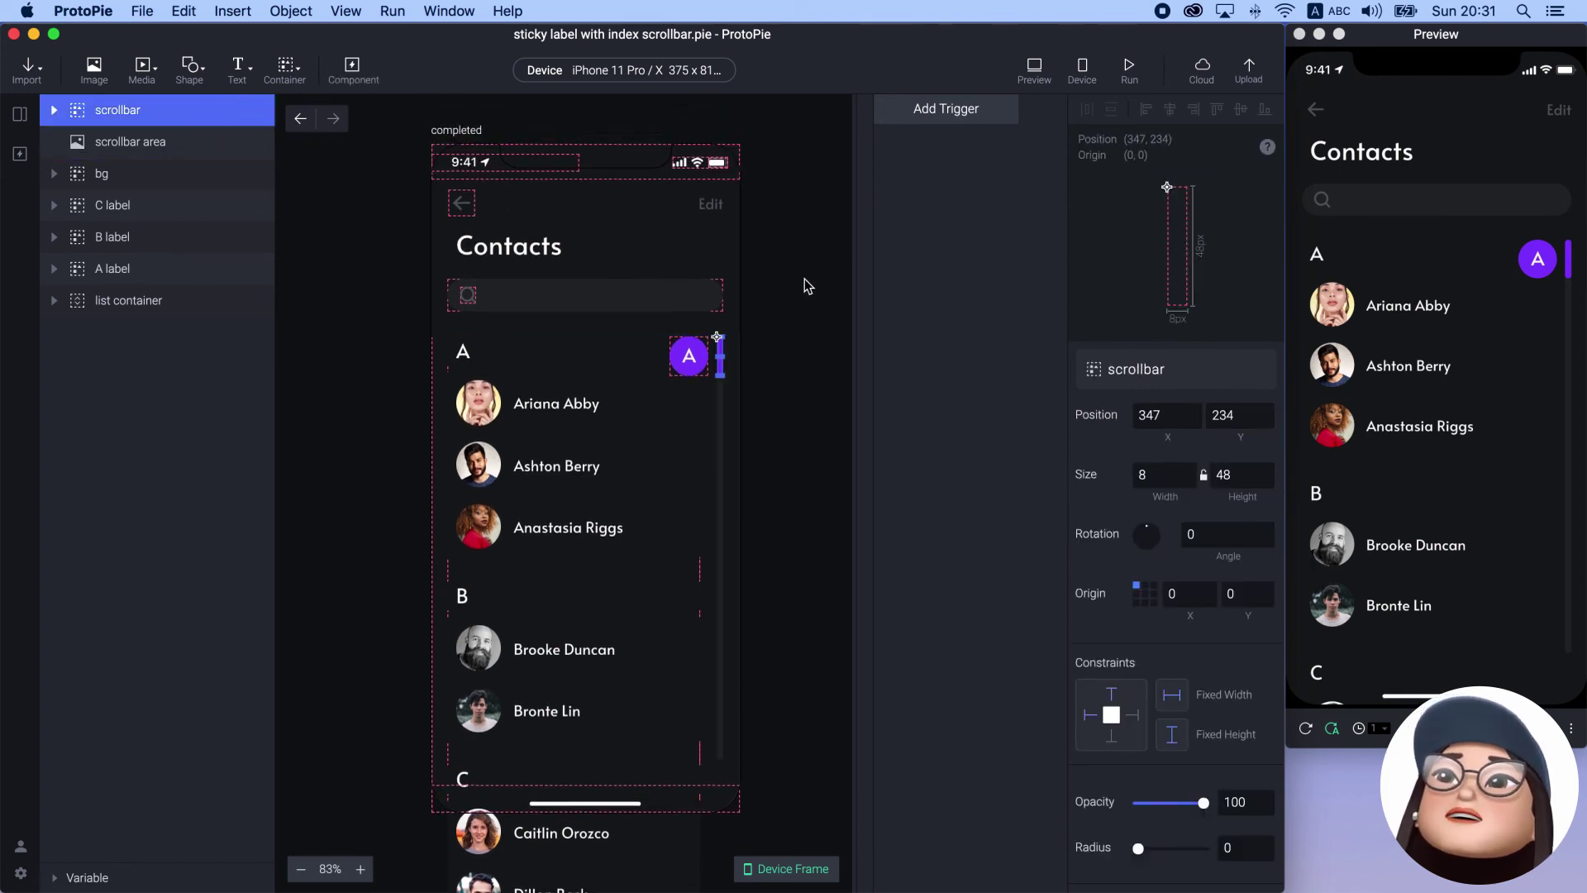
scroll(1257, 608, "down", 5)
scroll(1276, 609, "up", 1)
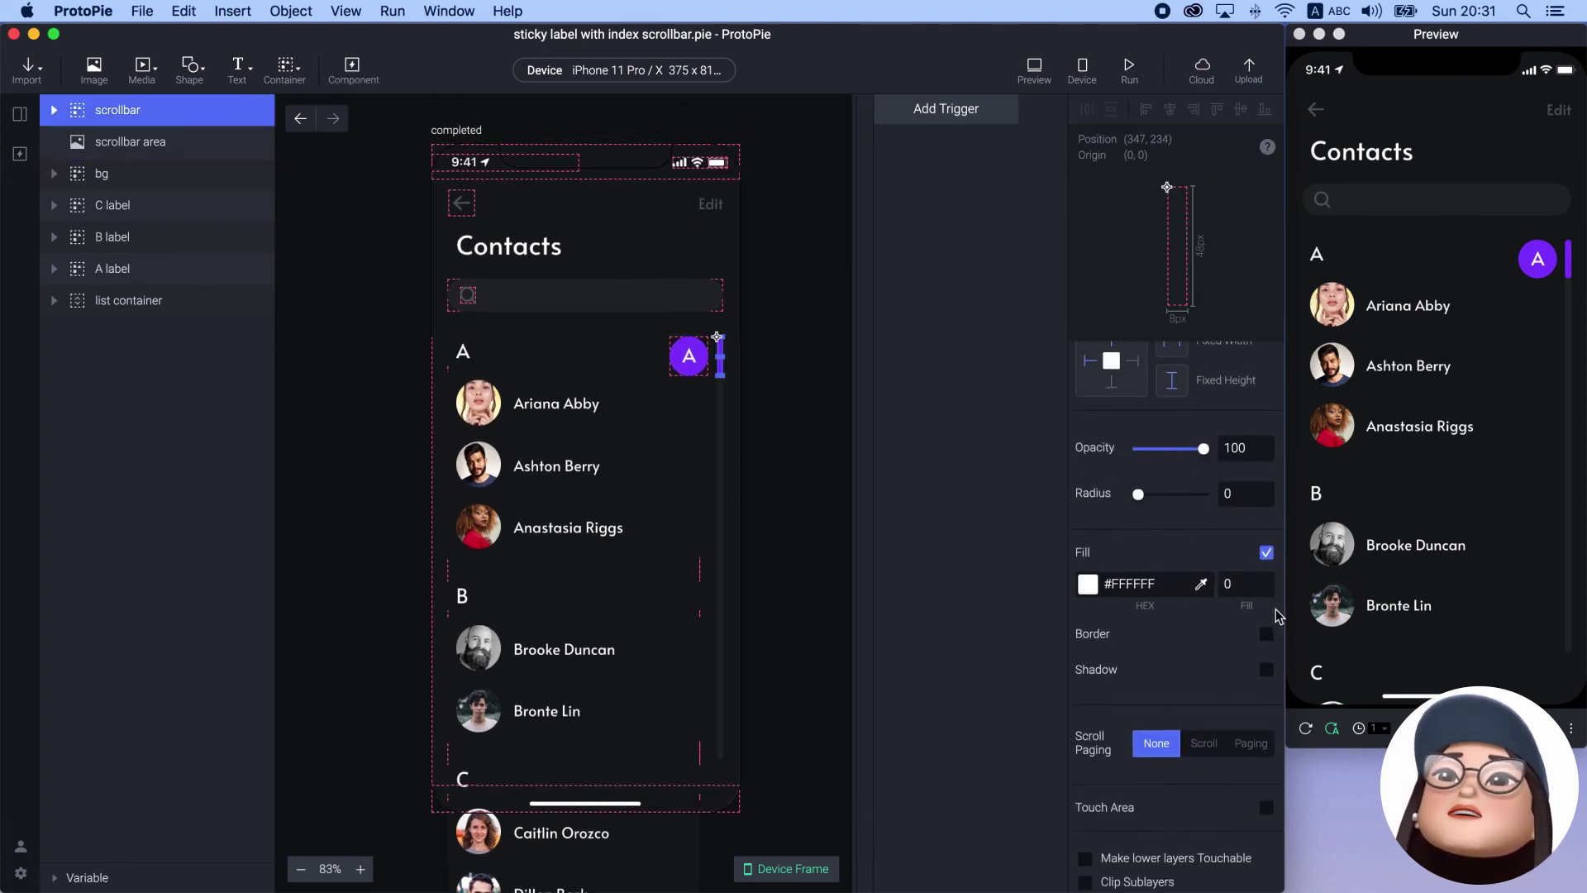
scroll(1273, 612, "down", 1)
left_click(1266, 775)
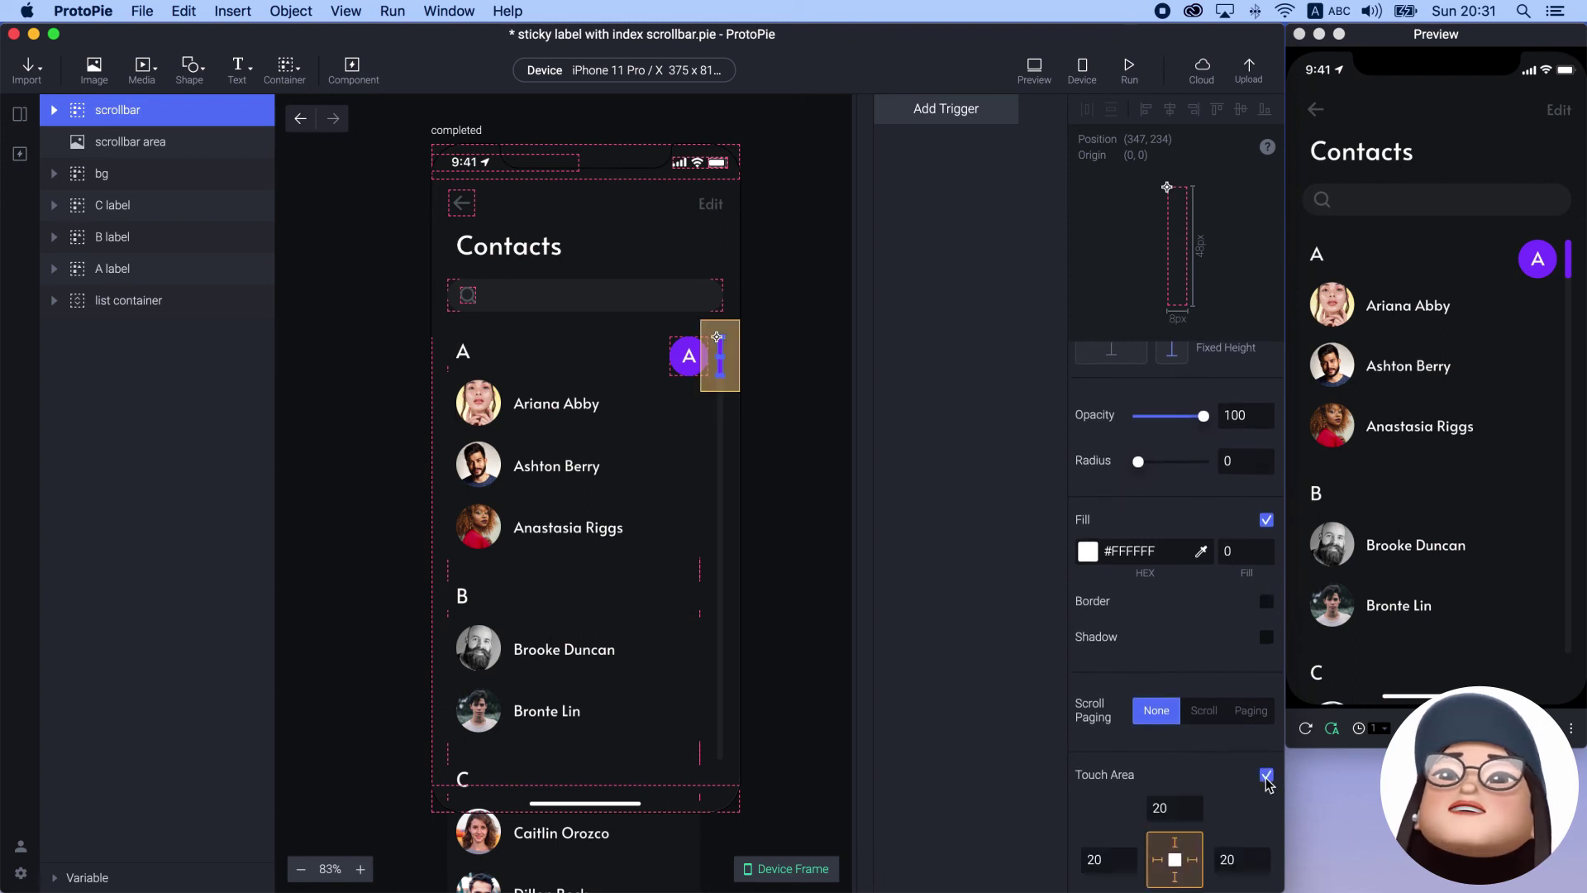
scroll(1246, 782, "down", 2)
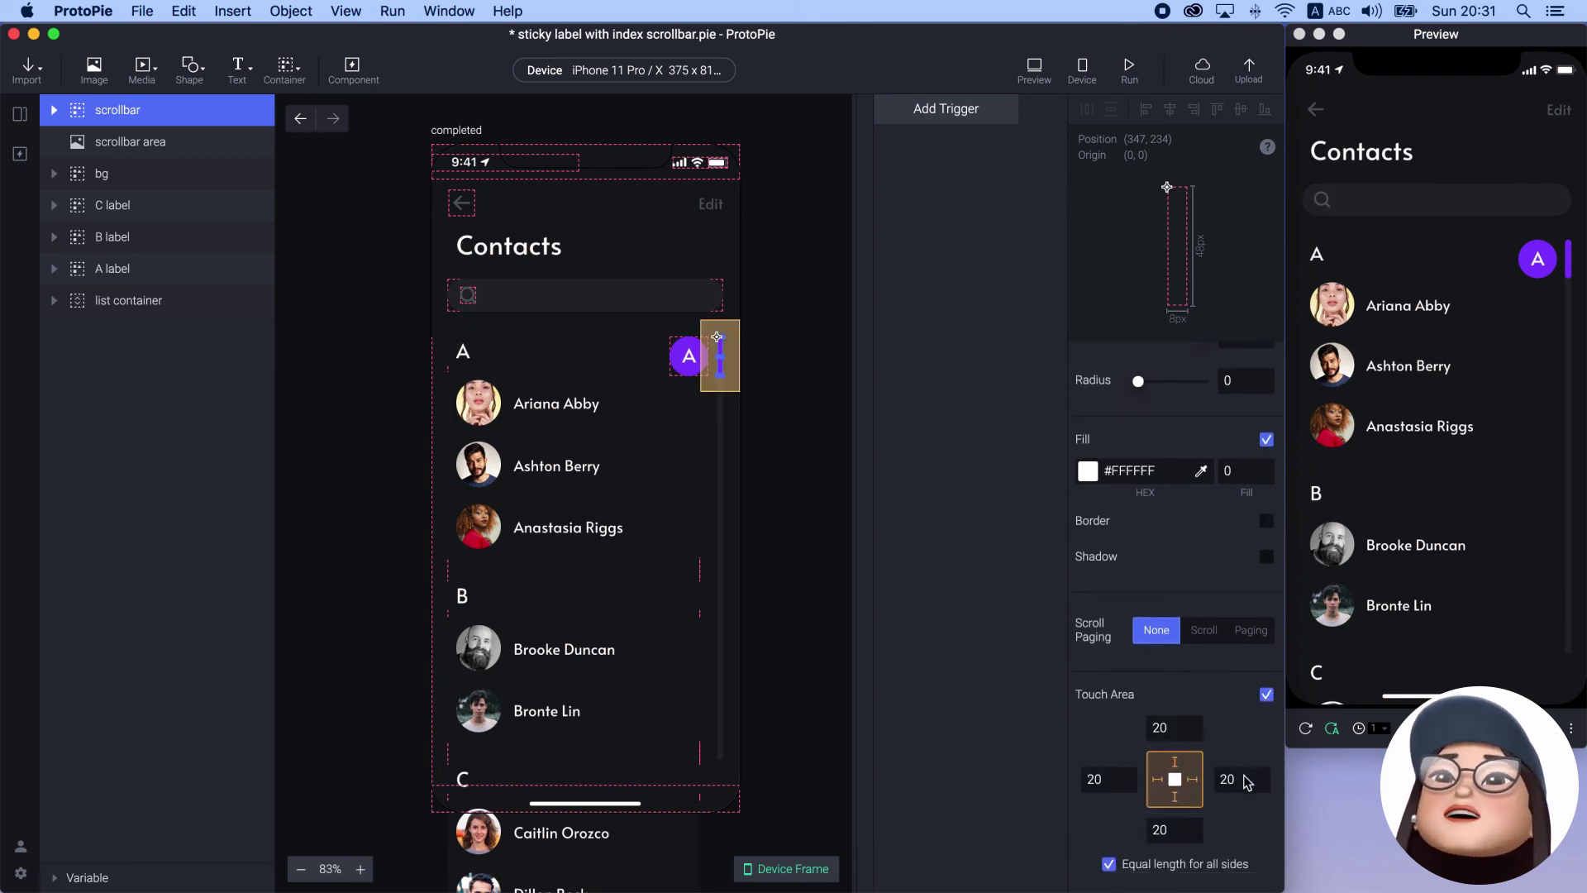
Add a Drag trigger assigned to the scrollbar layer
left_click(959, 229)
left_click(942, 114)
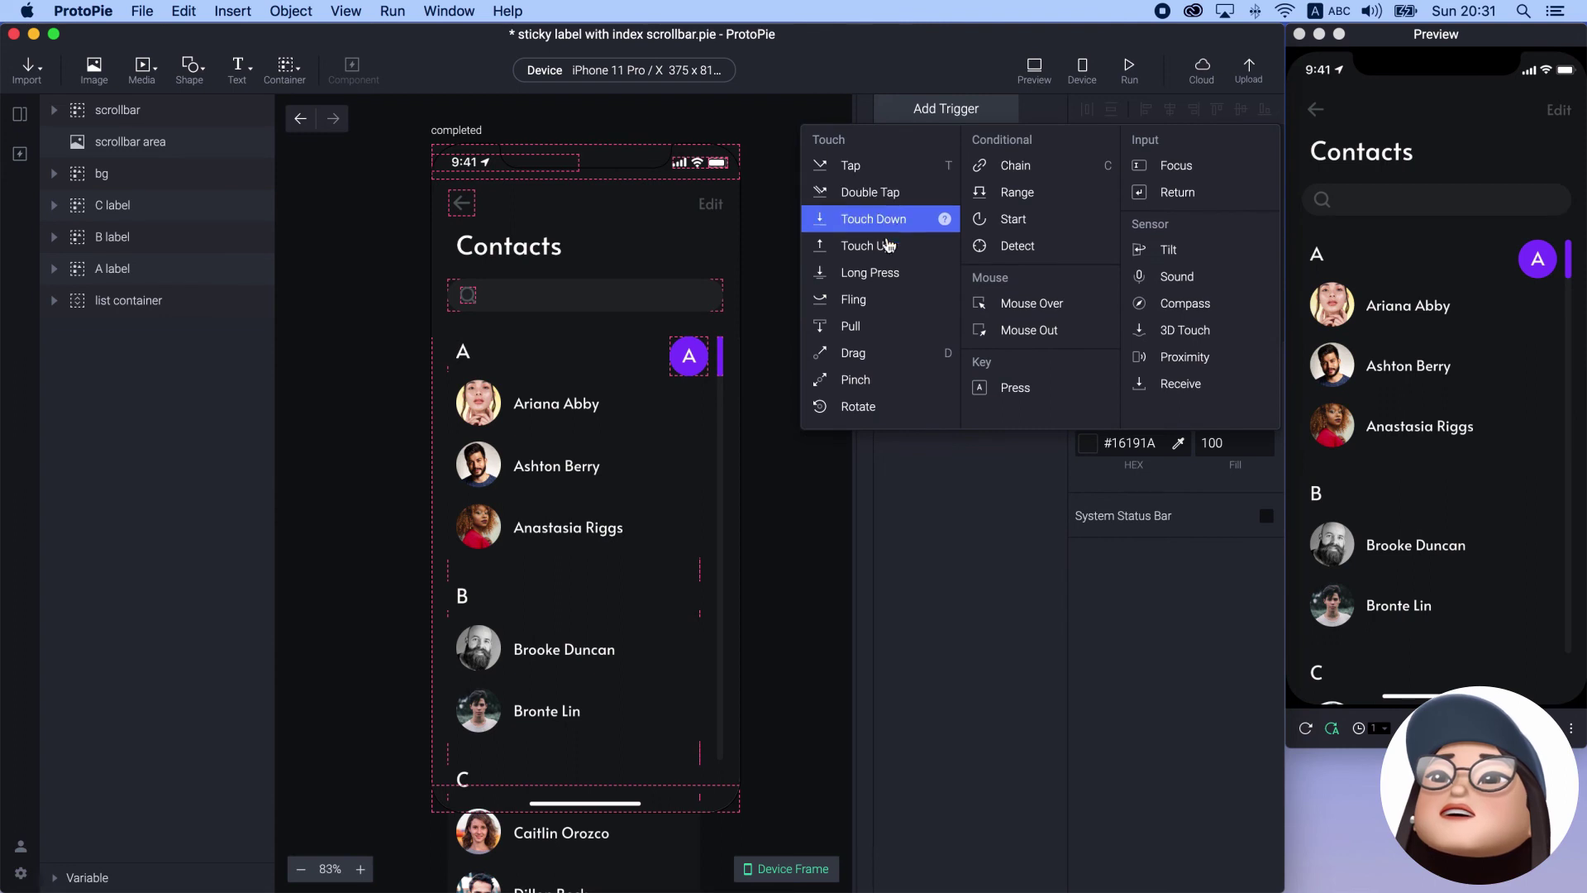
left_click(853, 353)
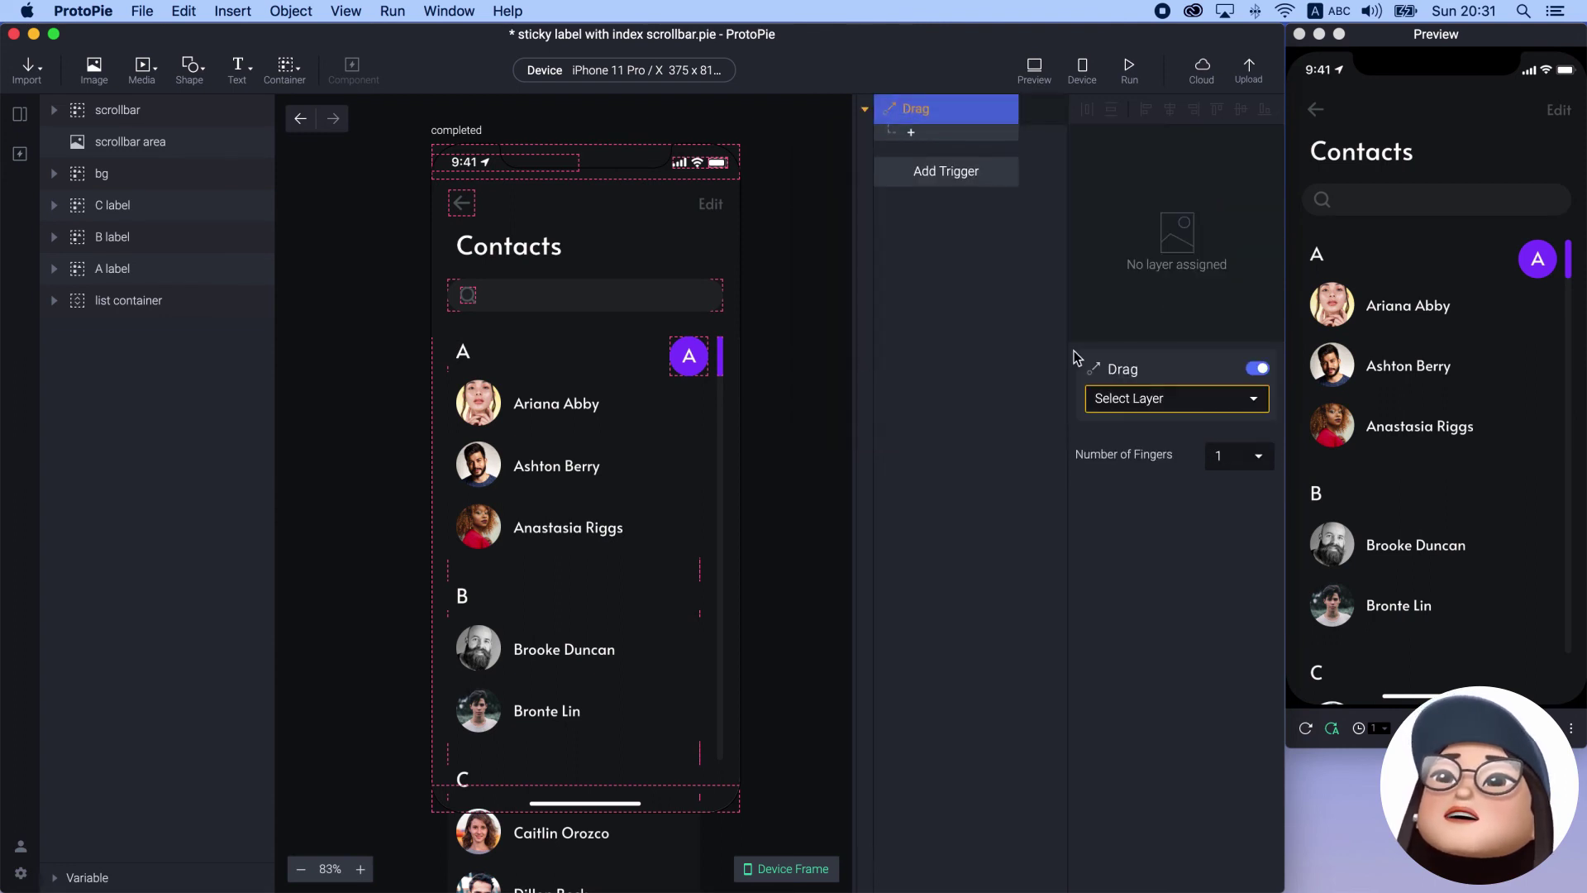
left_click(1134, 400)
type("sc")
left_click(1088, 472)
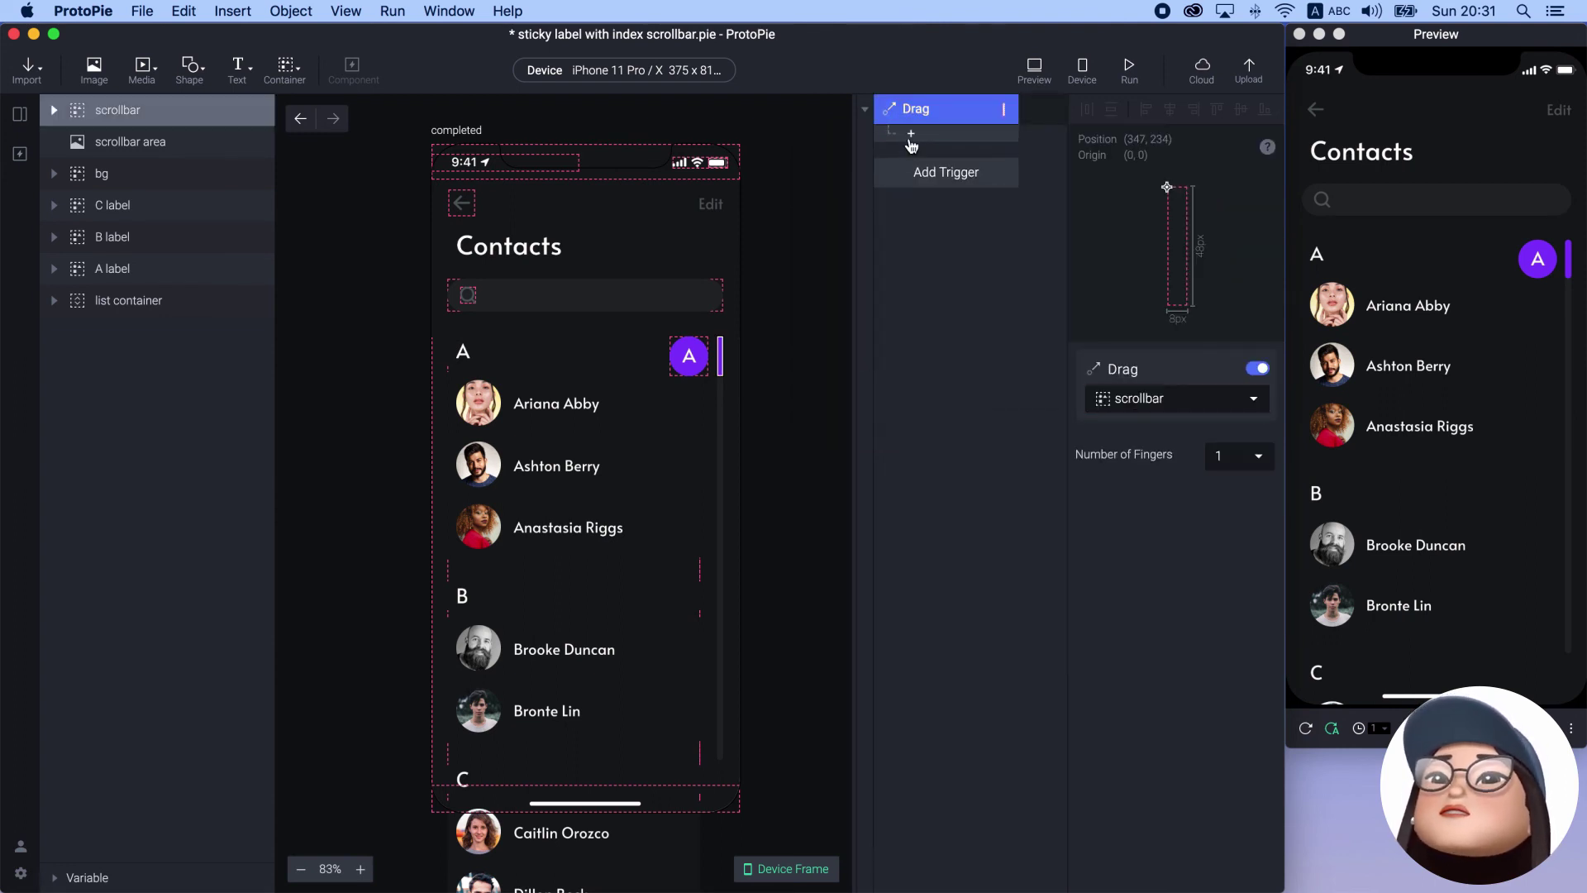
Add a vertical-only Move response for the scrollbar to the Drag trigger and test it in the preview
left_click(911, 134)
left_click(926, 156)
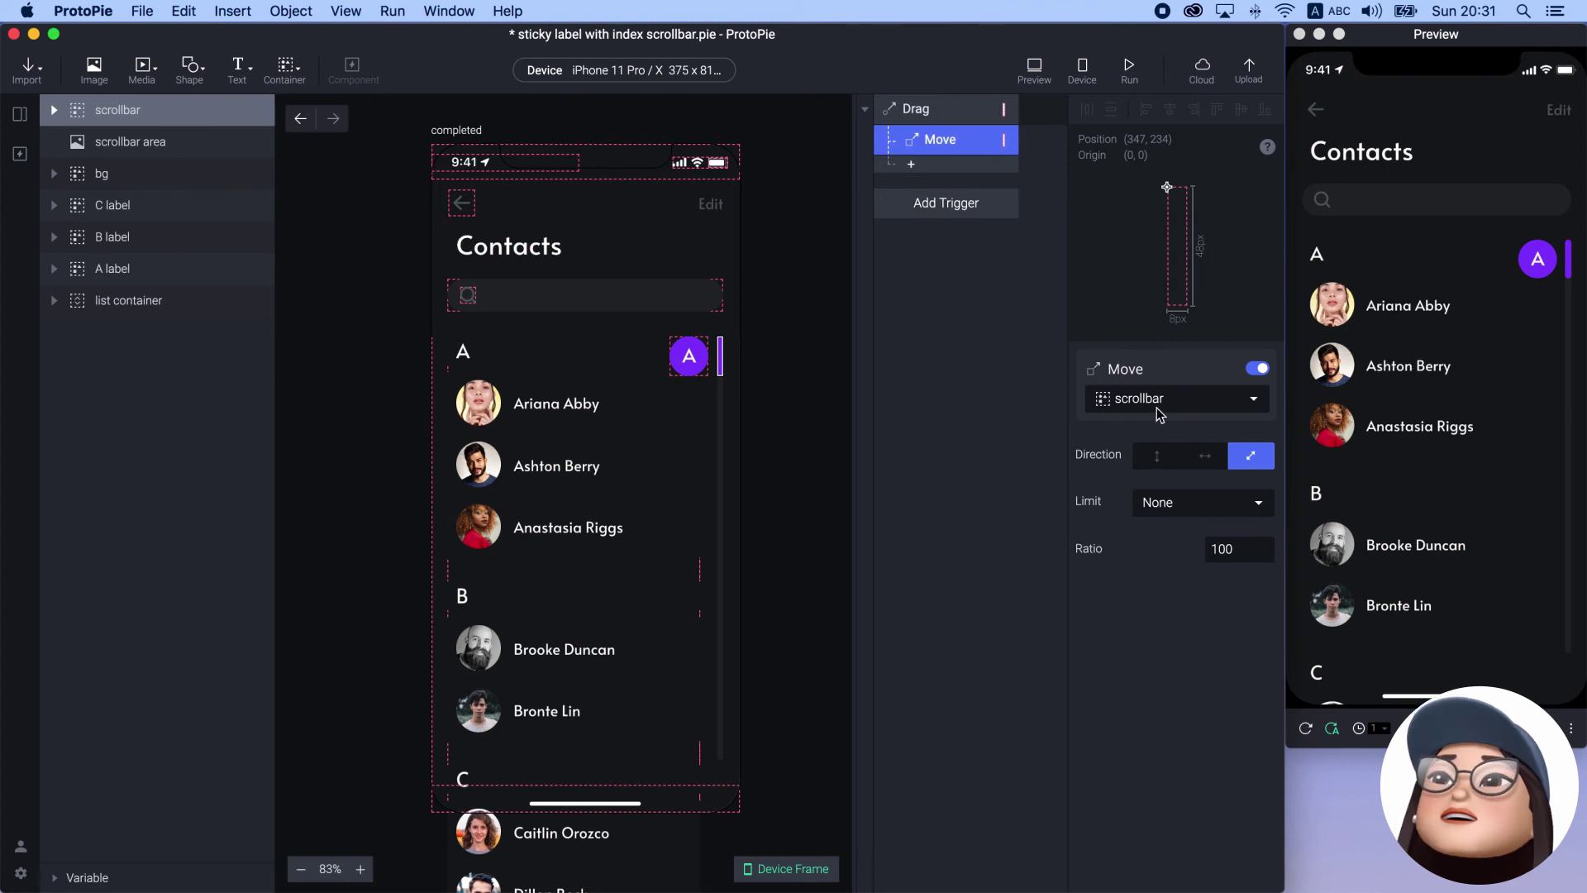
left_click(1157, 461)
left_click_drag(1565, 257, 1565, 104)
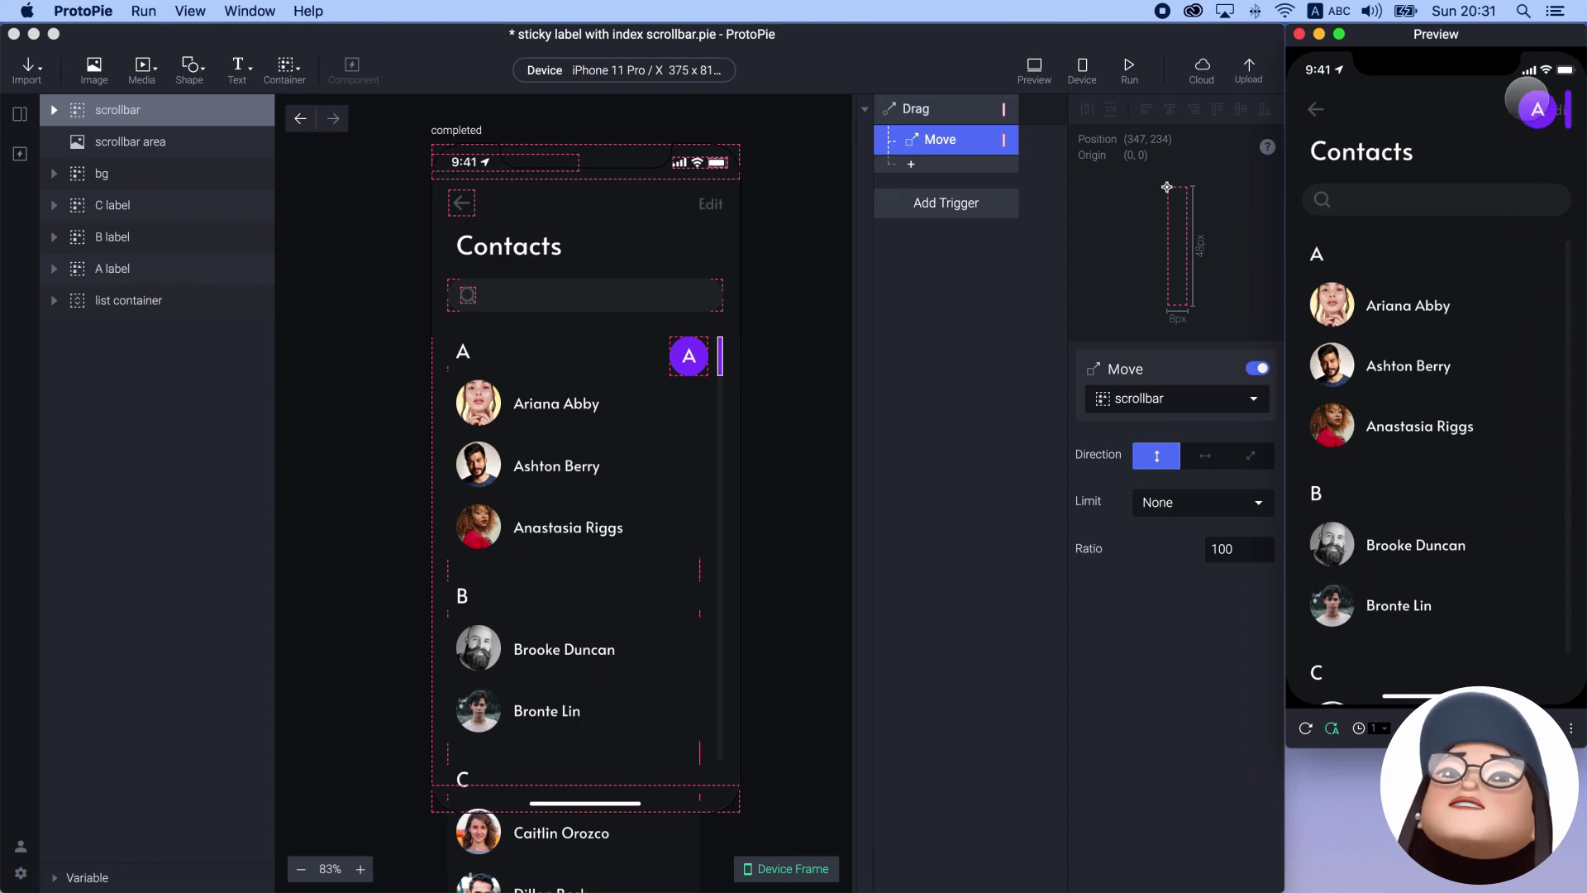
Give the scrollbar's Move response a custom limit of Y 234 to 700 and test it in the preview
left_click(1151, 503)
left_click(1147, 536)
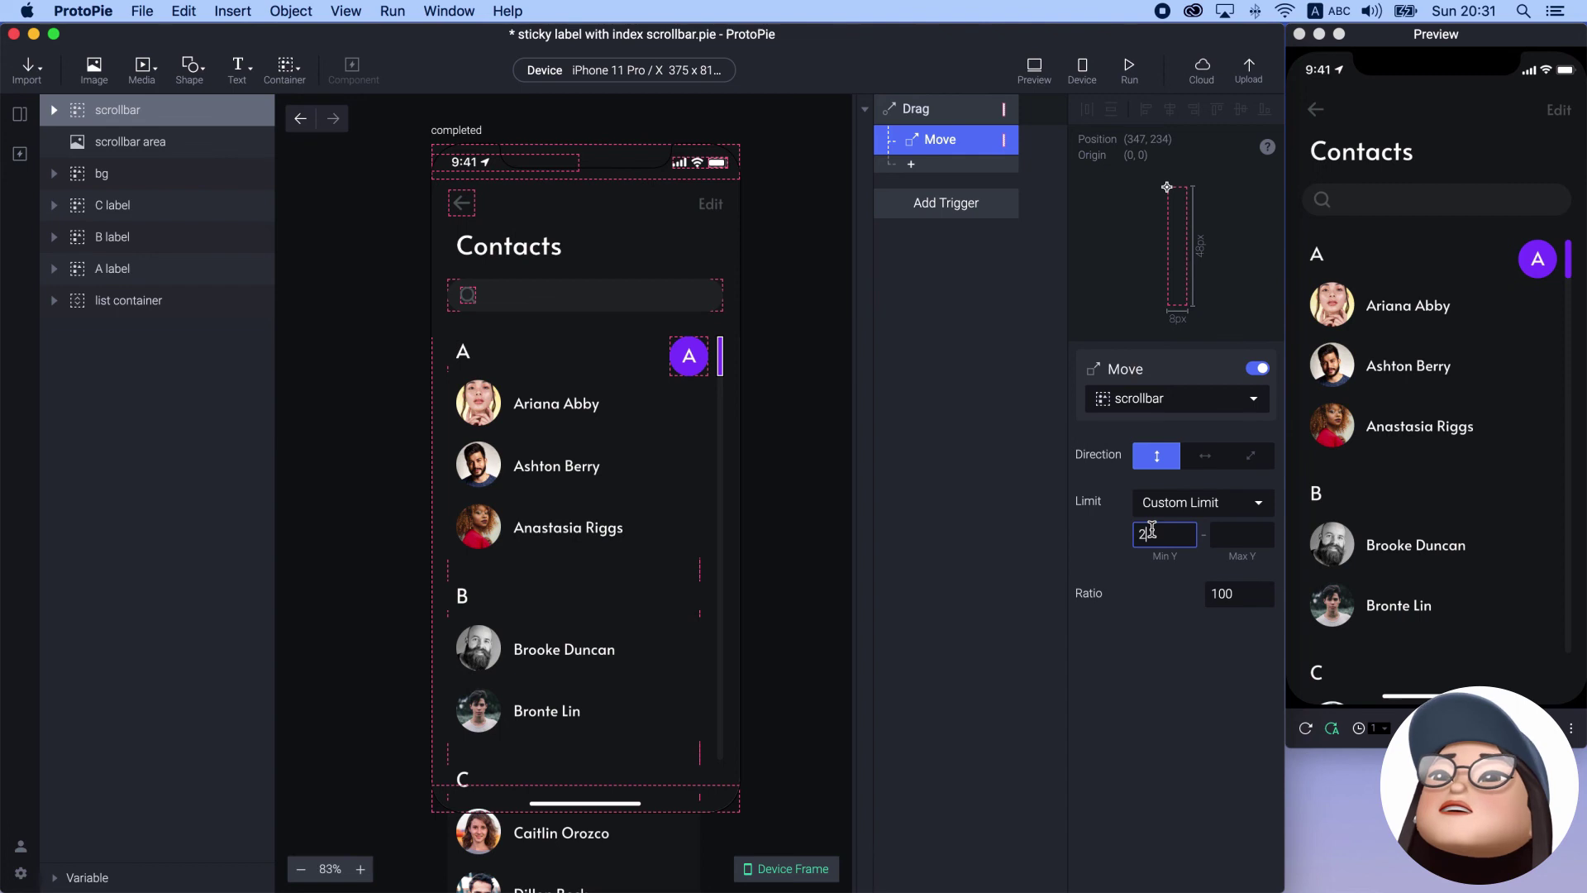
left_click(1256, 533)
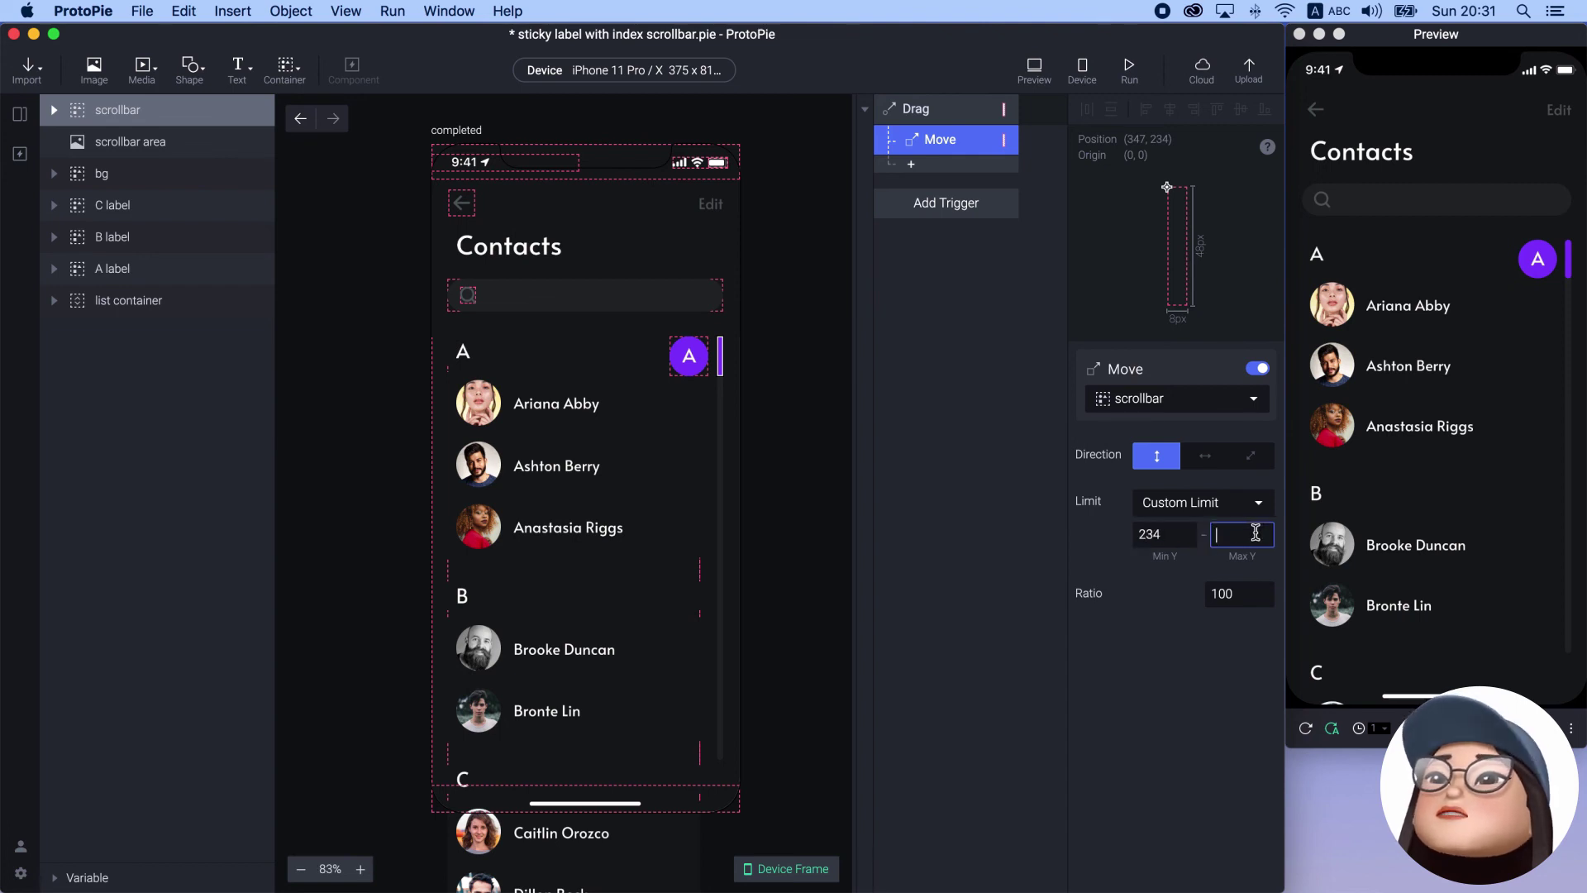
left_click(1017, 533)
left_click(720, 367)
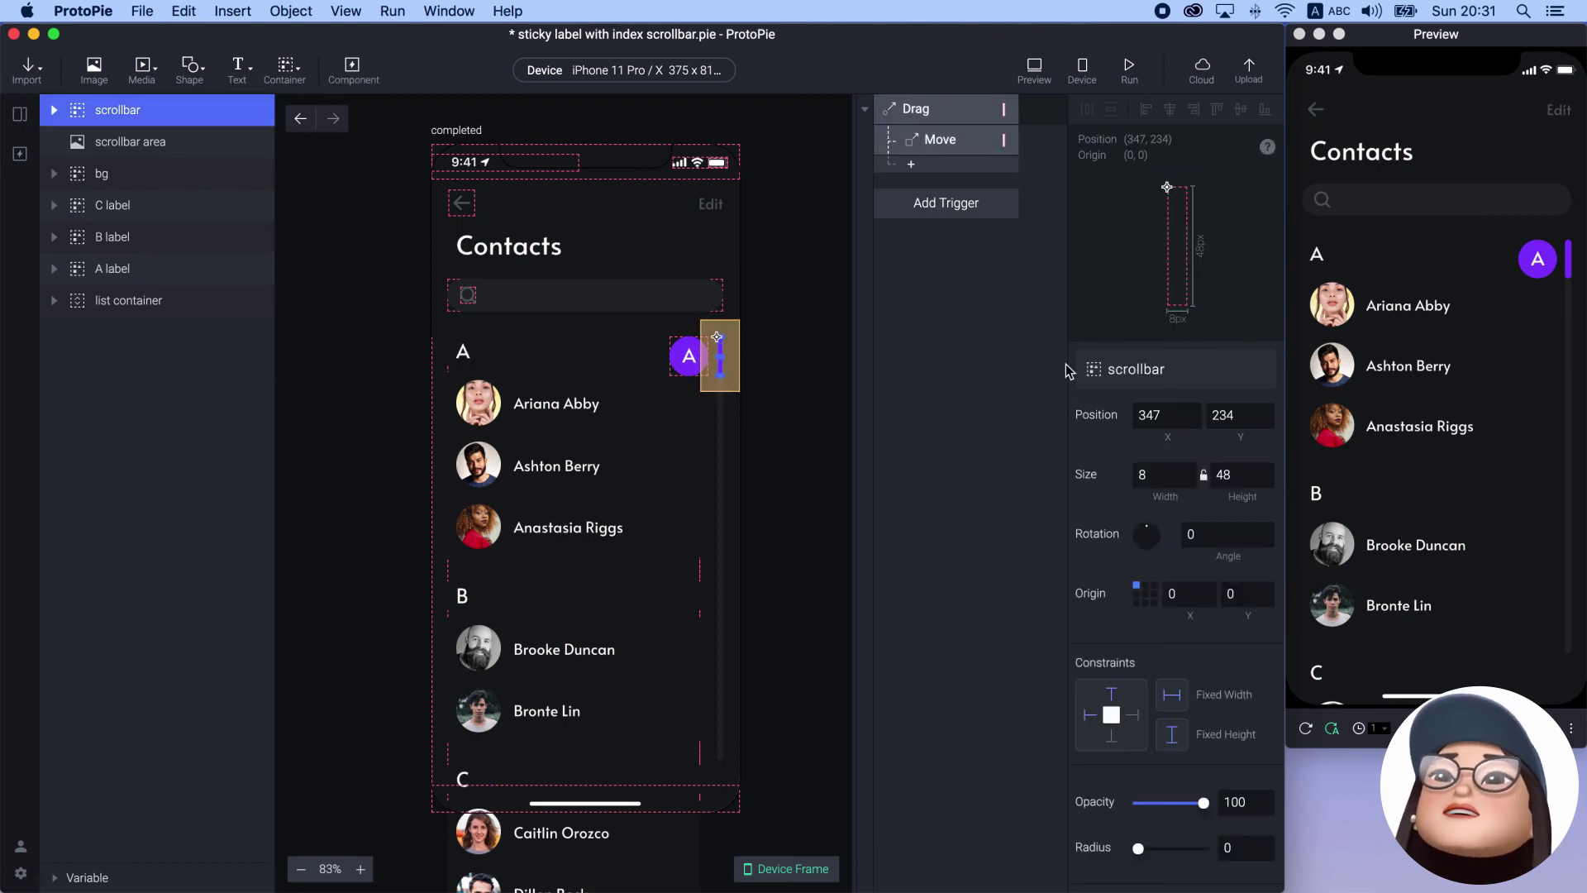
left_click_drag(1578, 263, 1549, 671)
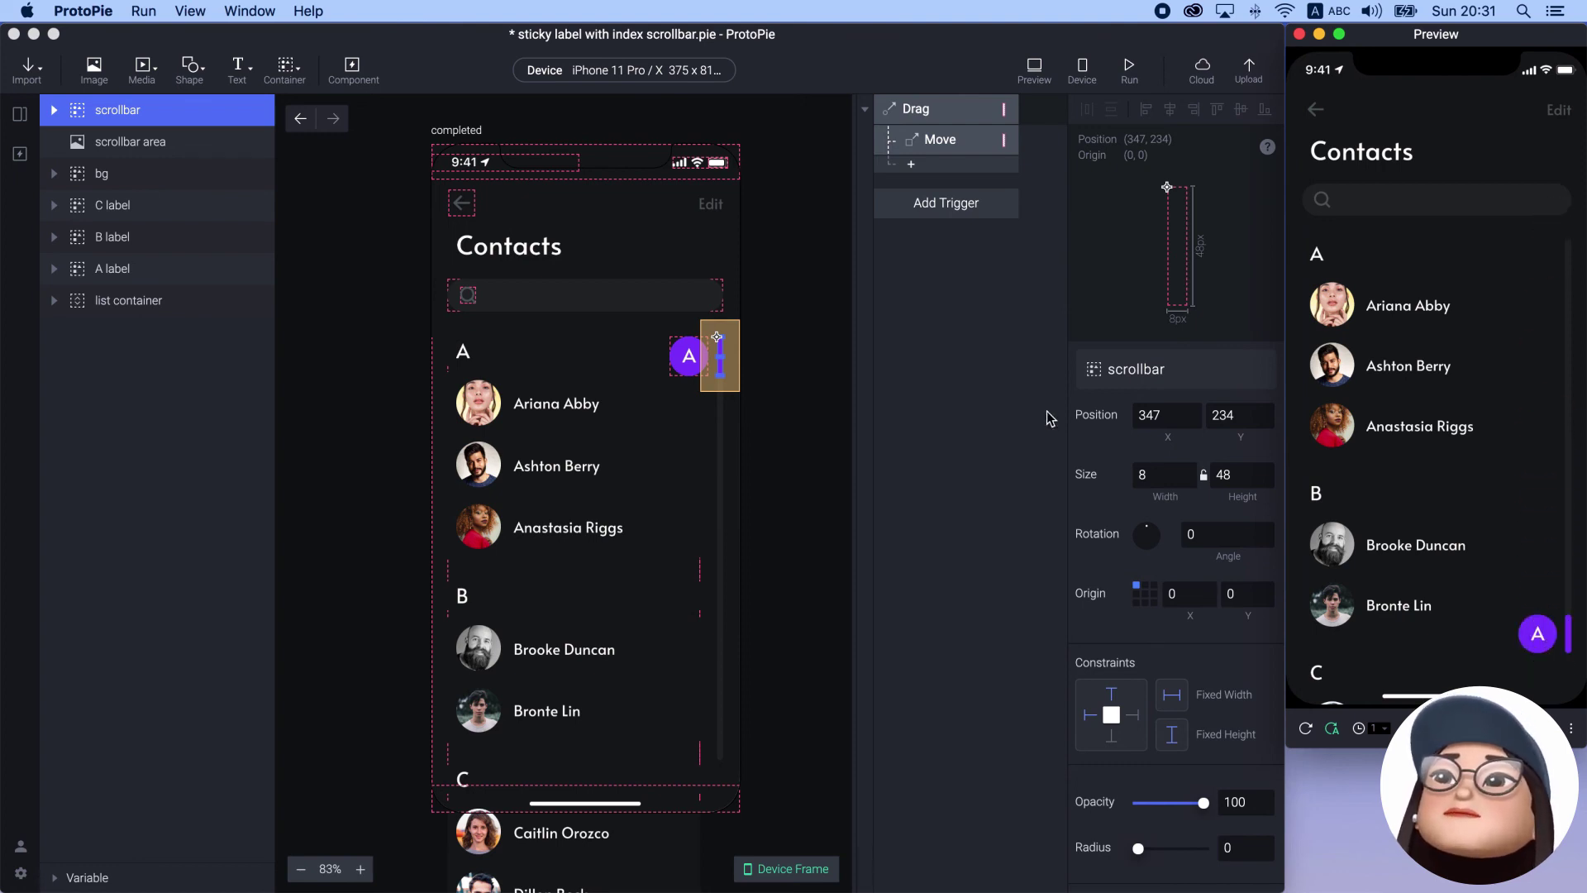
Add a Chain trigger based on the scrollbar's Y property
left_click(978, 319)
left_click(974, 304)
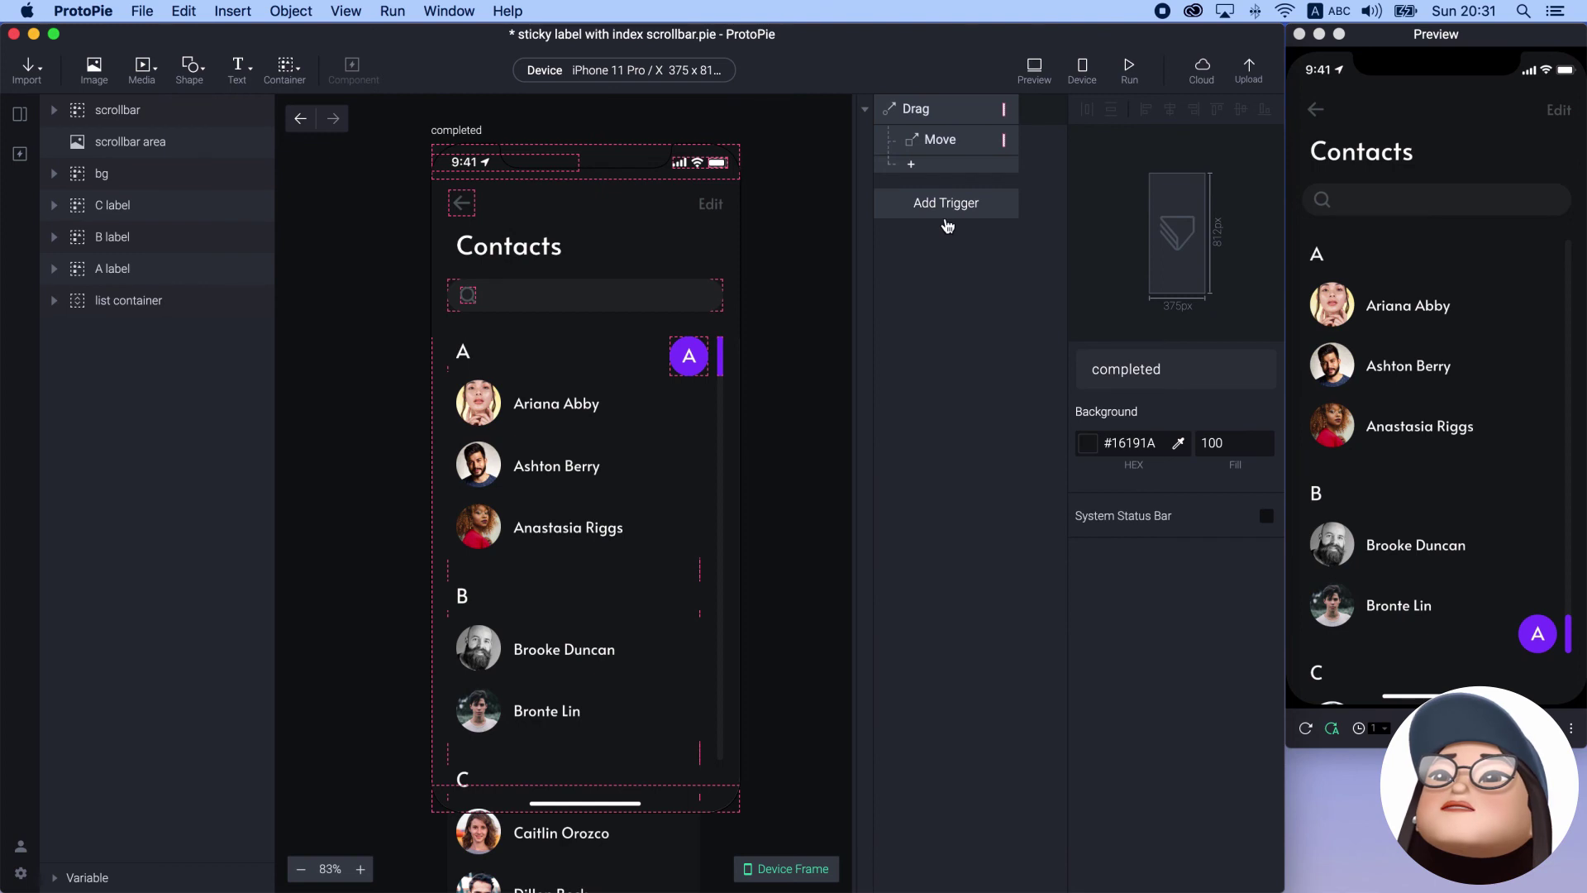
left_click(947, 205)
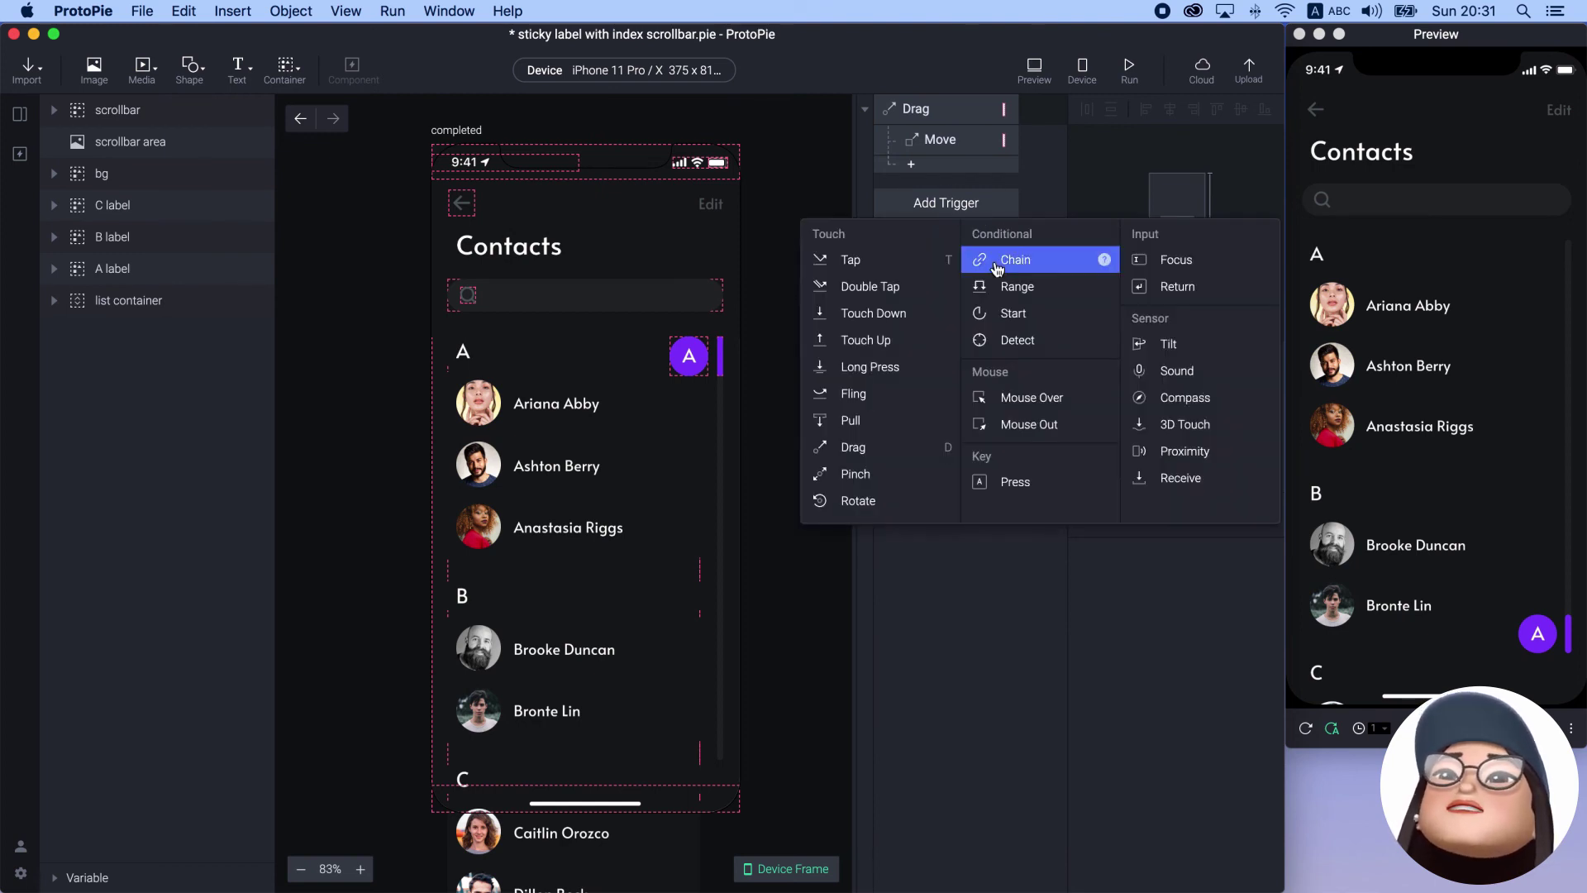
left_click(1005, 259)
left_click(1133, 403)
type("sc")
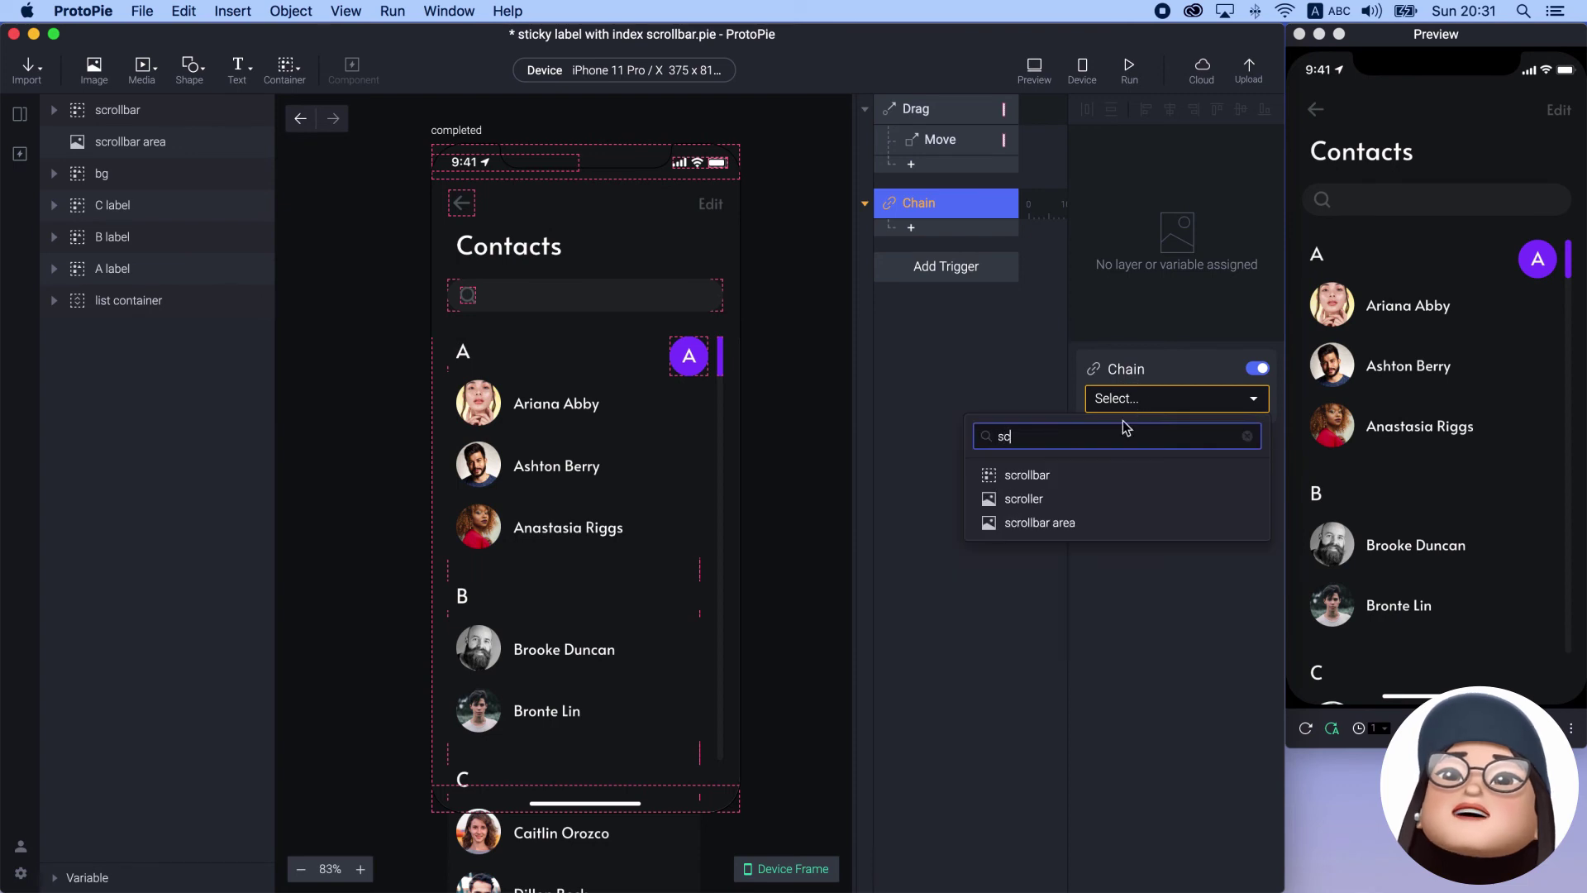
left_click(1100, 474)
left_click(1121, 433)
left_click(1108, 488)
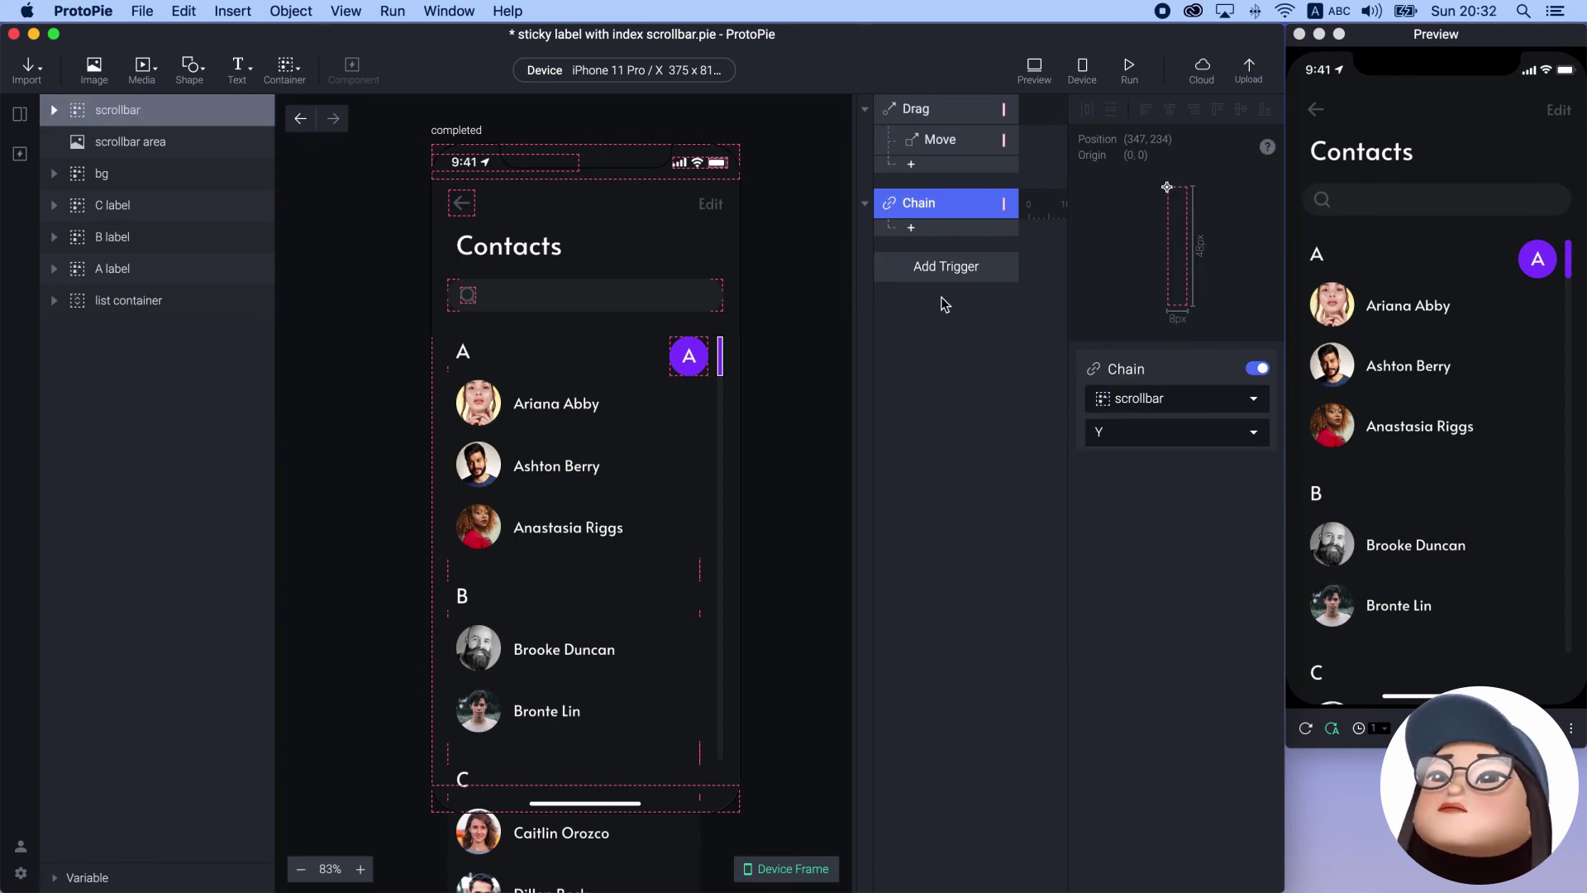
Add a Scroll response to the Chain trigger and assign it to the list container
left_click(913, 230)
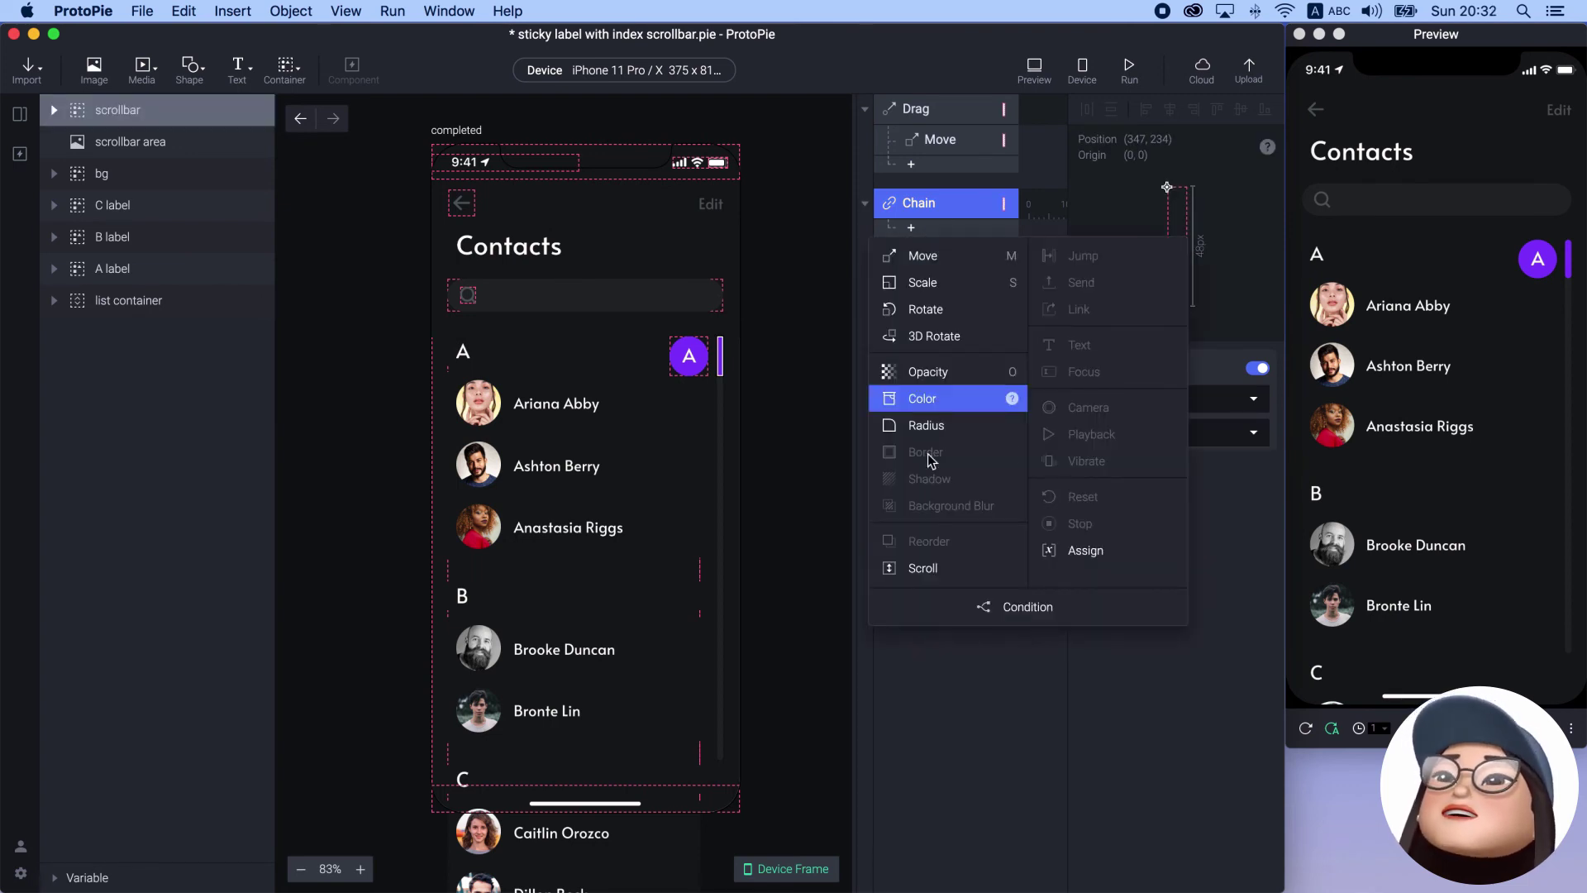
left_click(924, 568)
left_click(1134, 398)
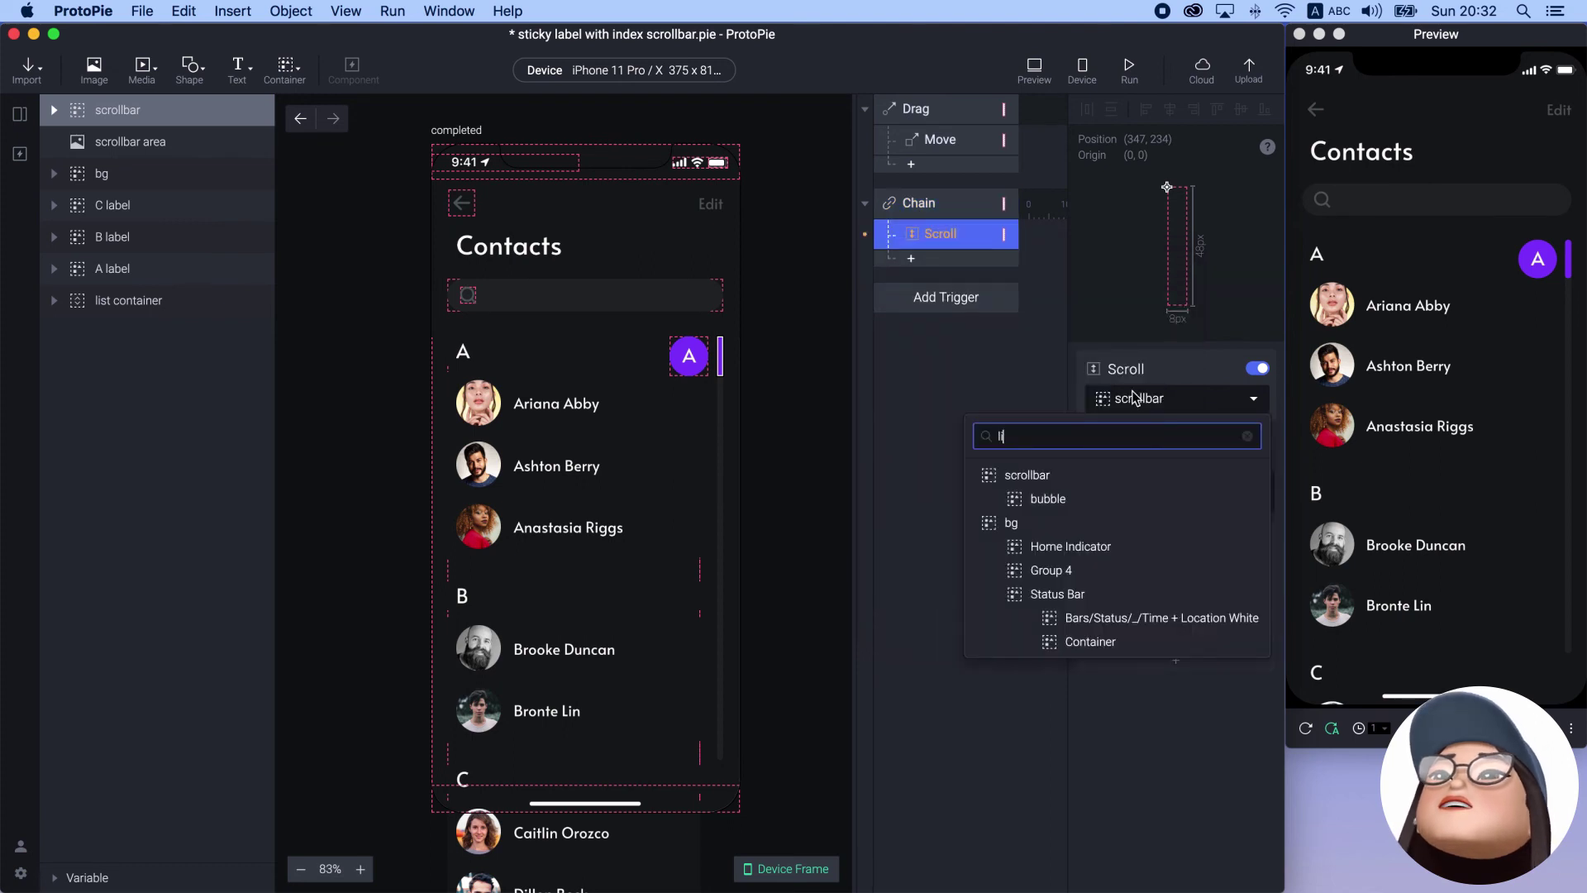
type("li")
left_click(1087, 476)
Set the end Y of the Scroll mapping range to 700, matching the scrollbar's Move limit
left_click(1122, 580)
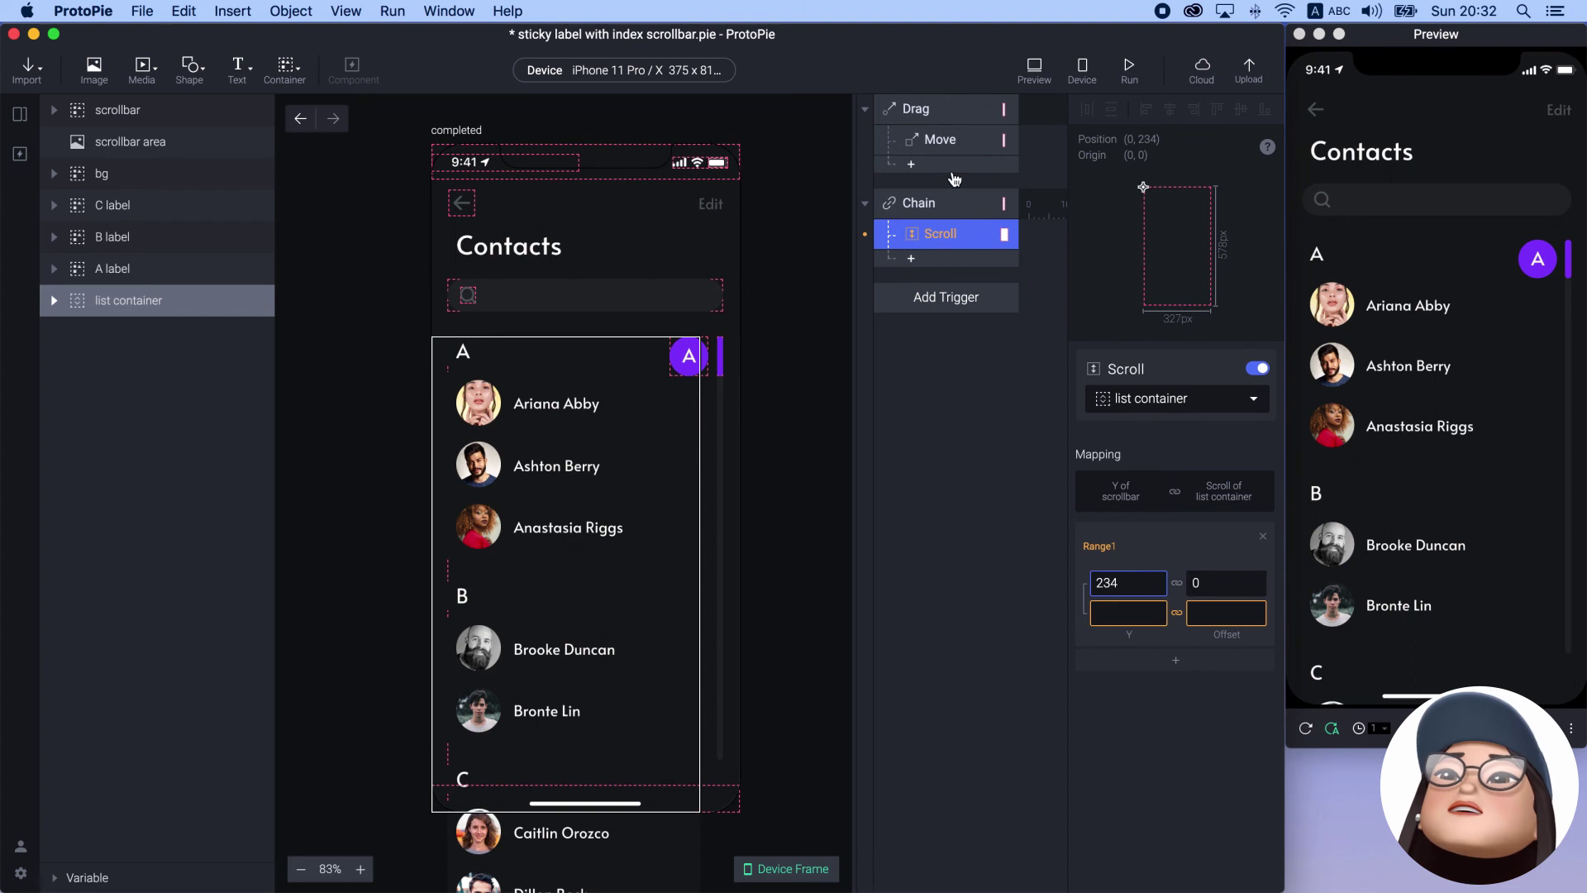
left_click(959, 151)
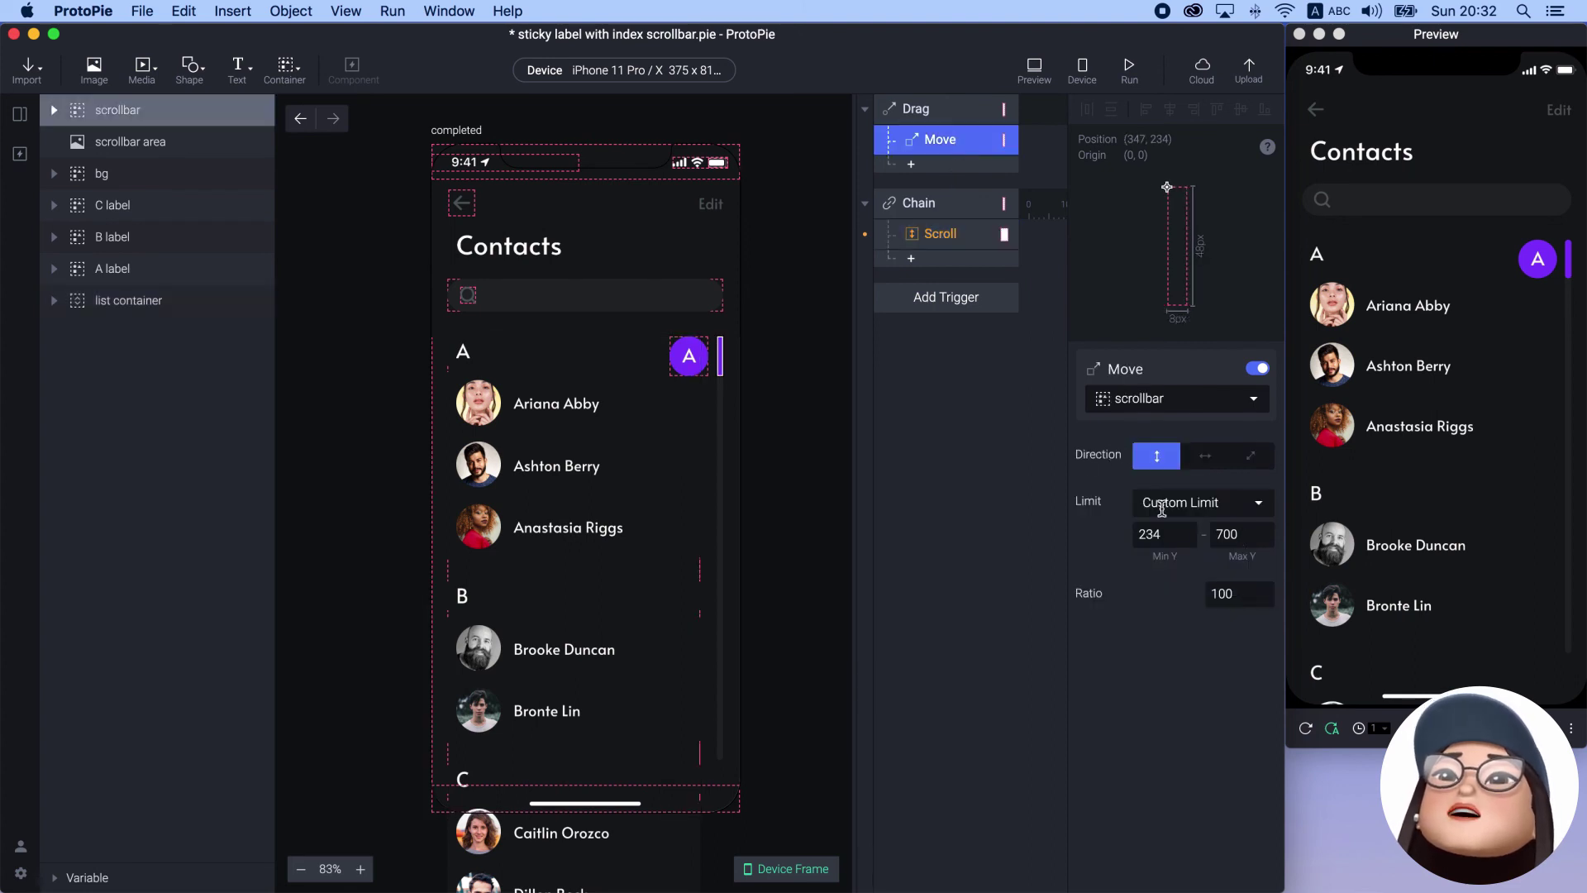
left_click(942, 235)
left_click(1130, 610)
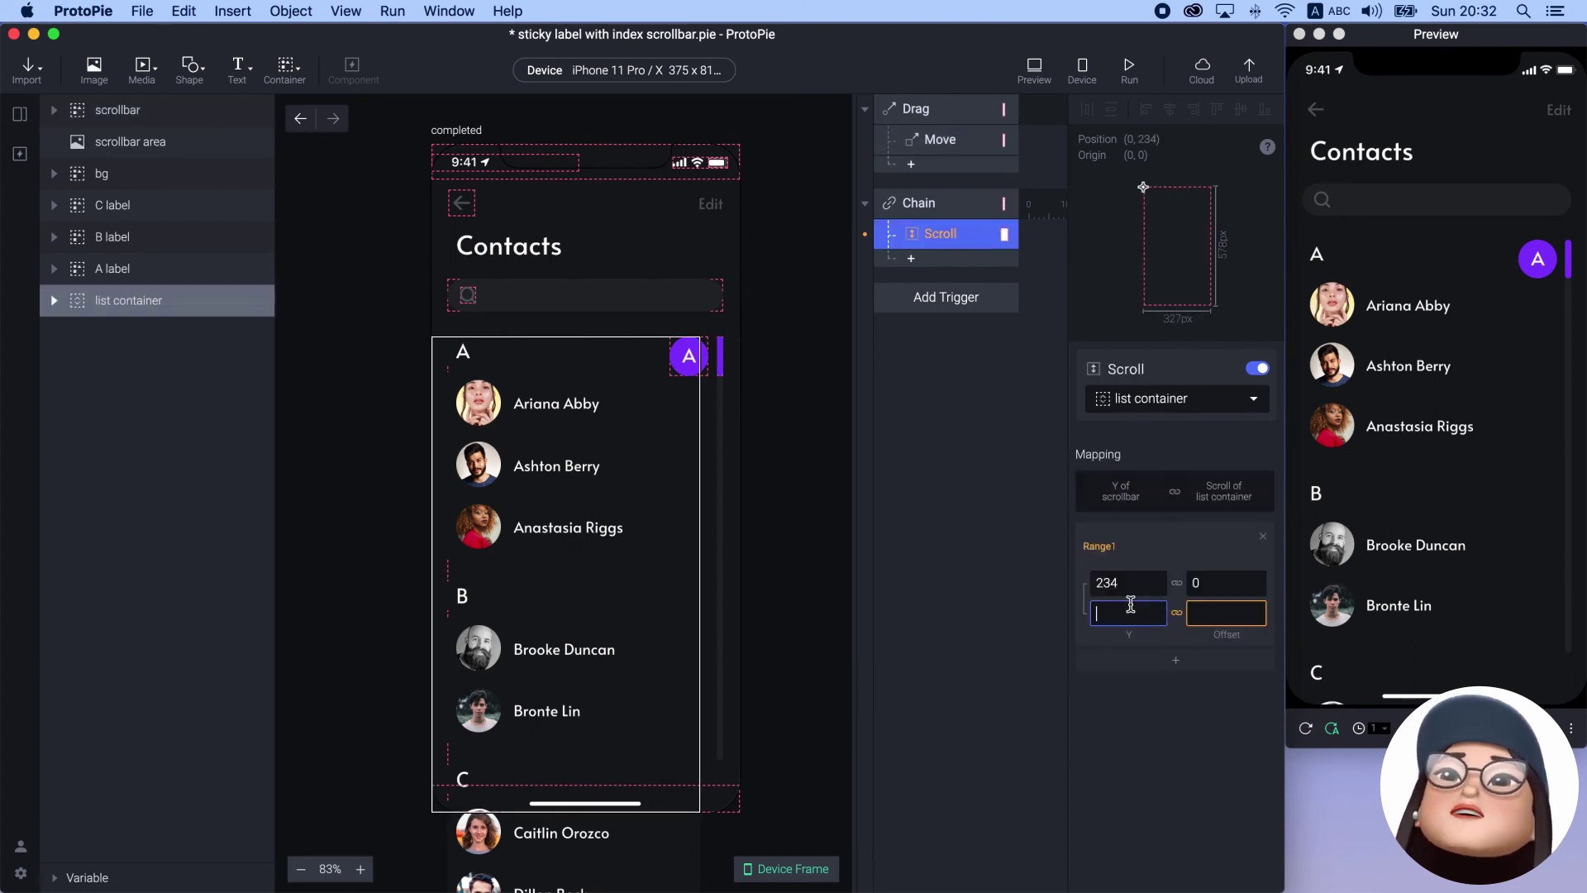
type("700")
left_click(1112, 715)
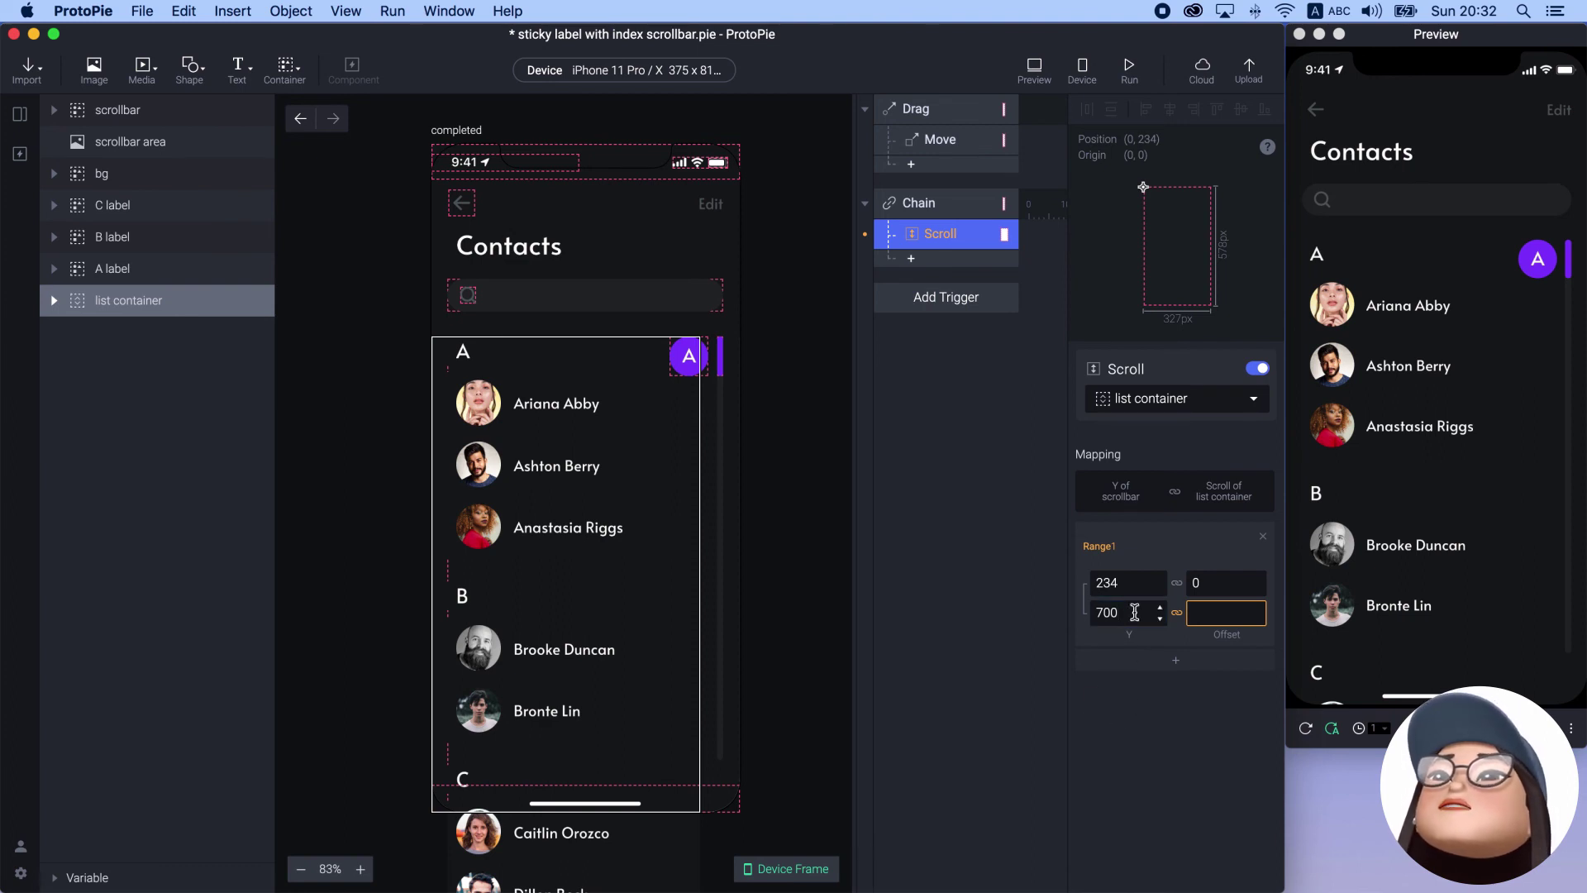
Try dragging the scrollbar in the preview, and set the mapping range's end scroll offset to 582
left_click_drag(1568, 261, 1579, 662)
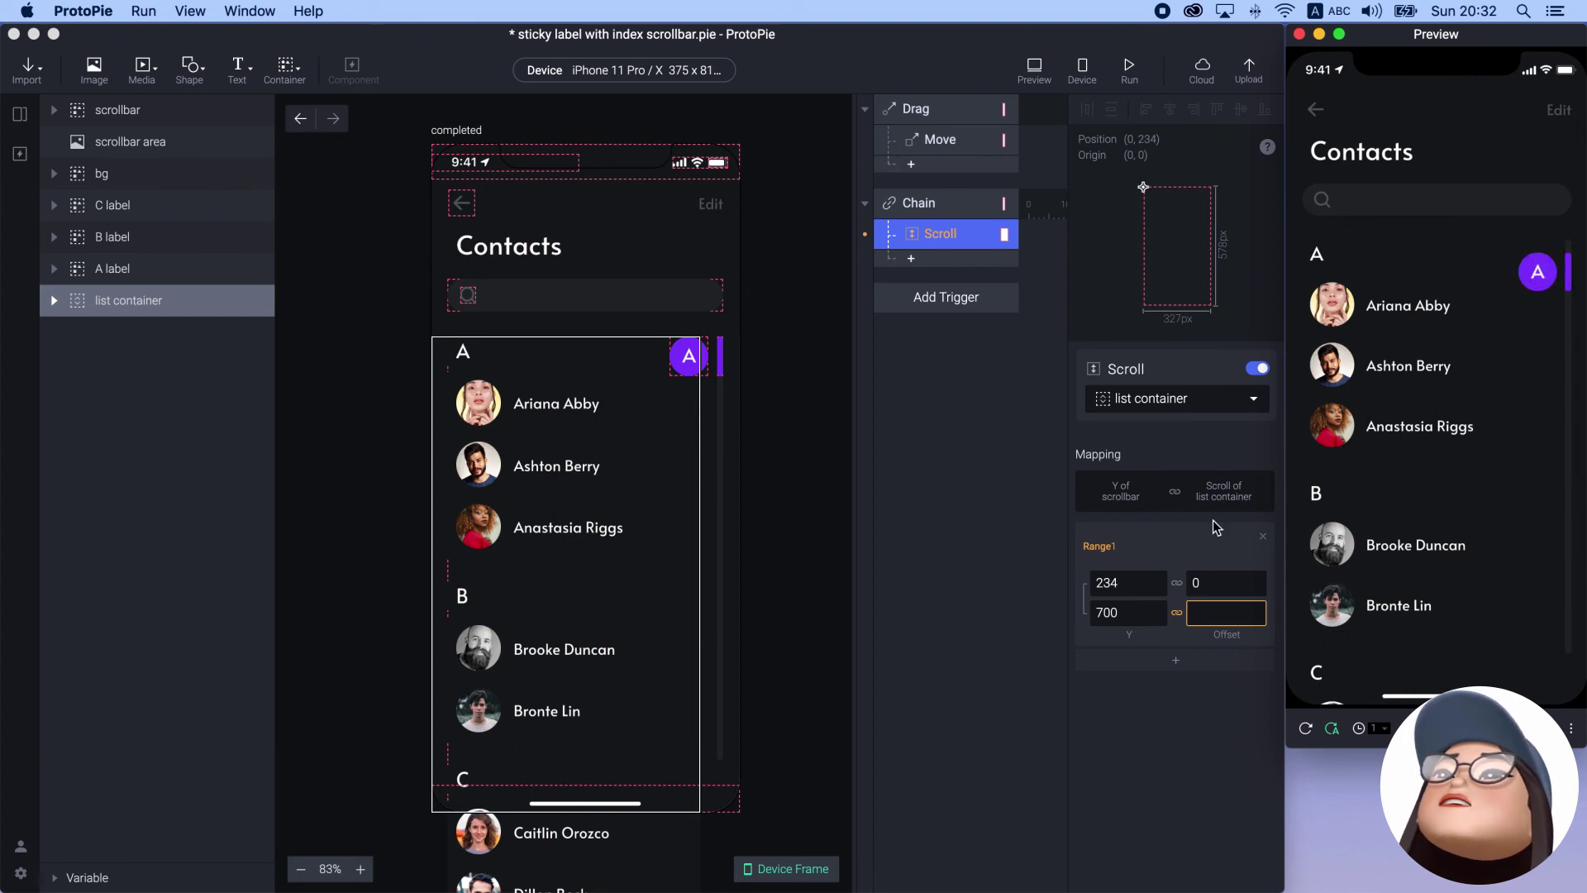
left_click(1216, 582)
left_click(1197, 614)
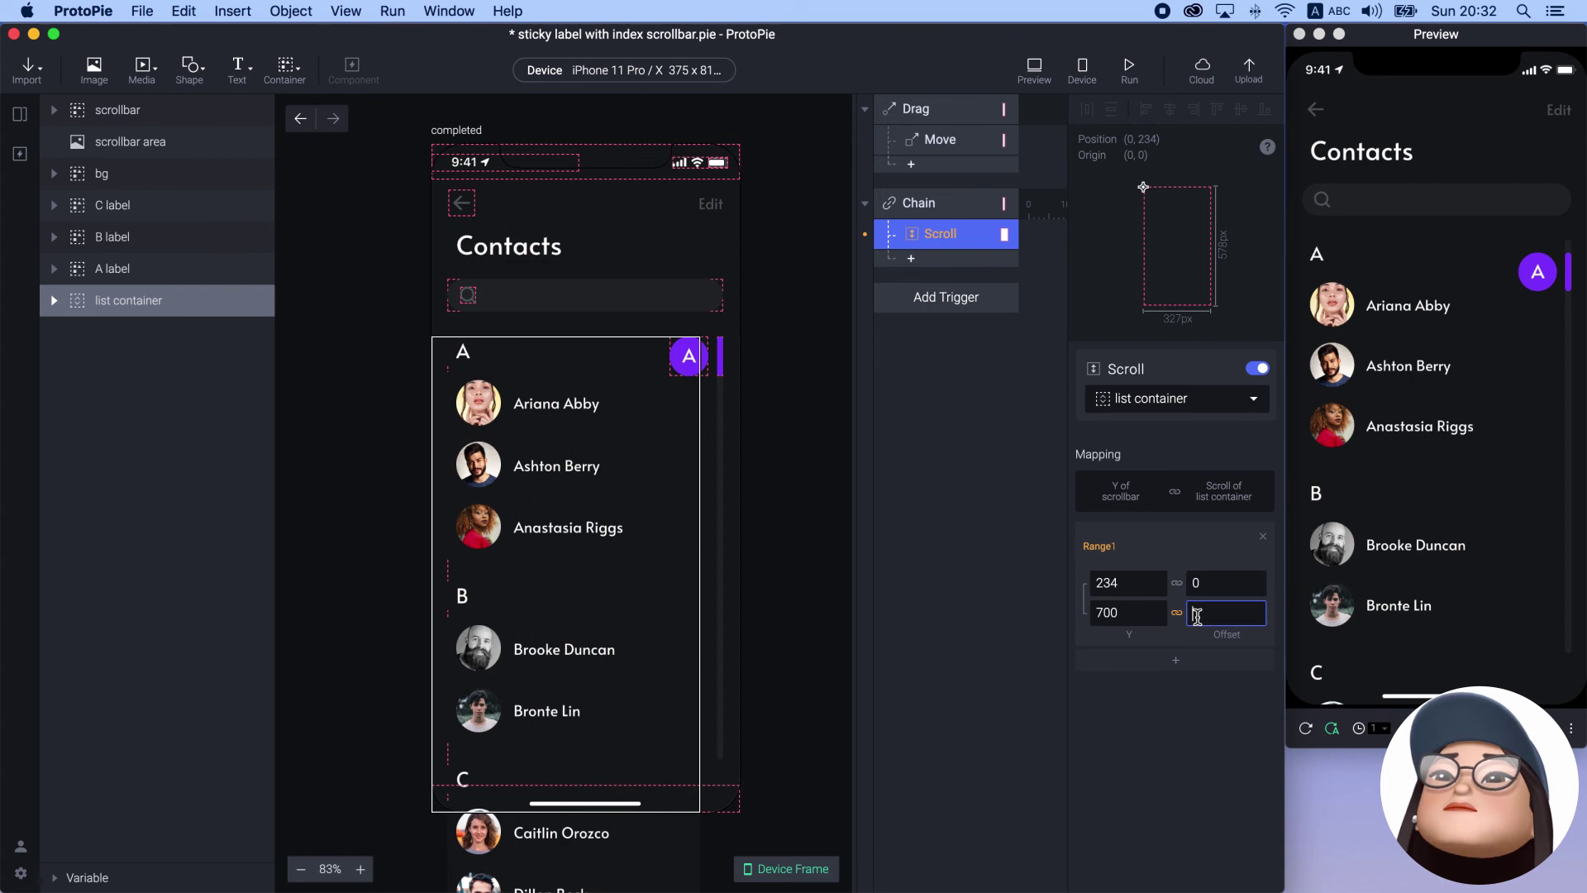
type("582")
left_click(1174, 713)
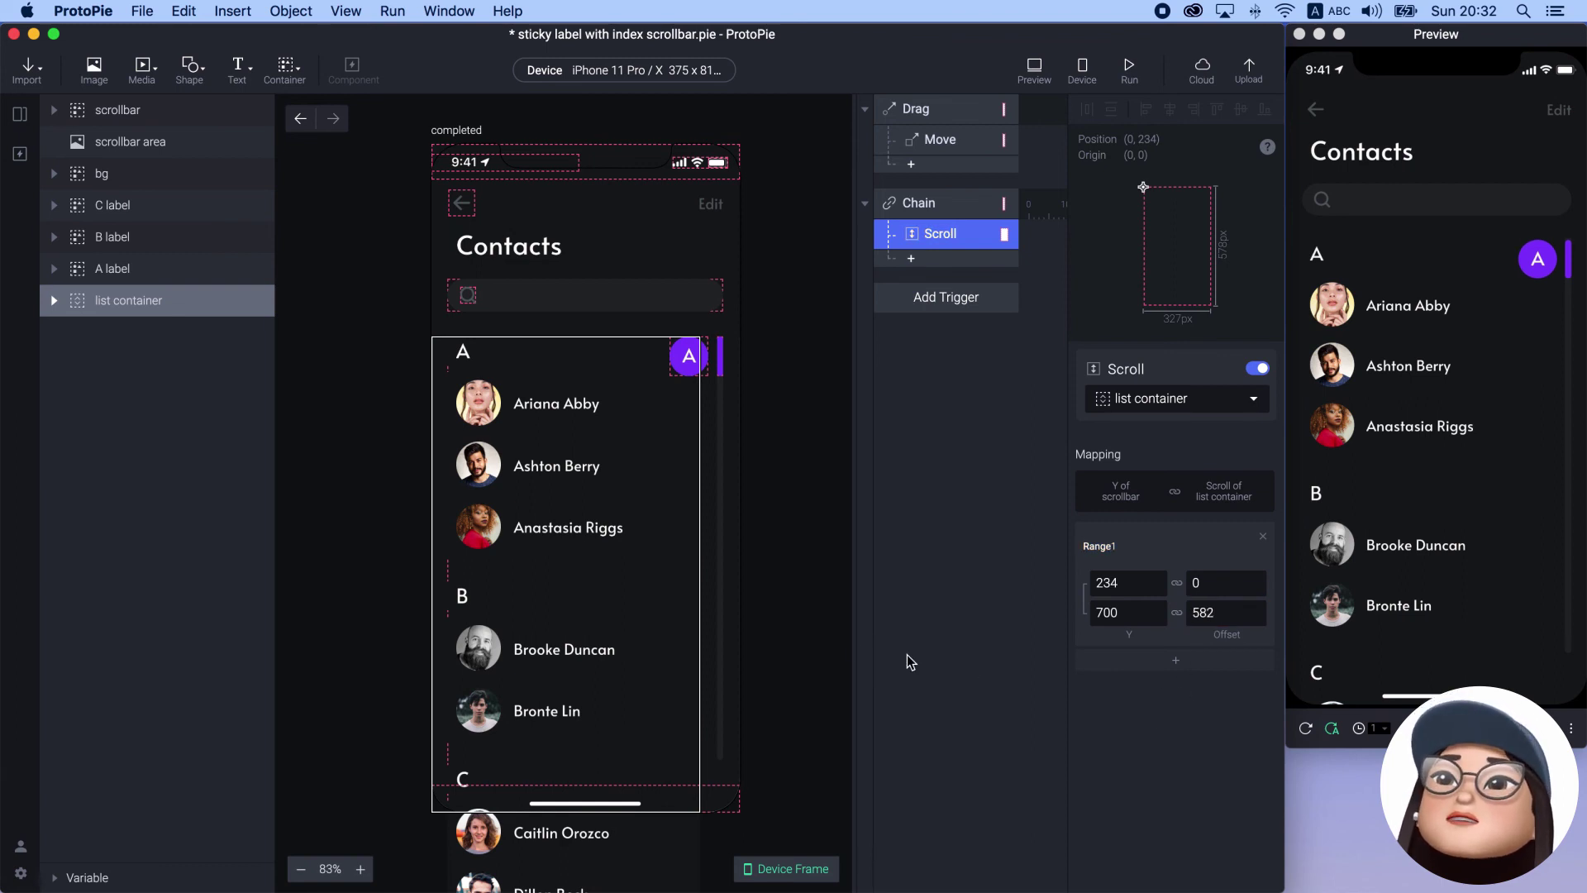
Try the list layer inside the list container at Y -582 and undo the change
left_click(54, 300)
left_click(170, 335)
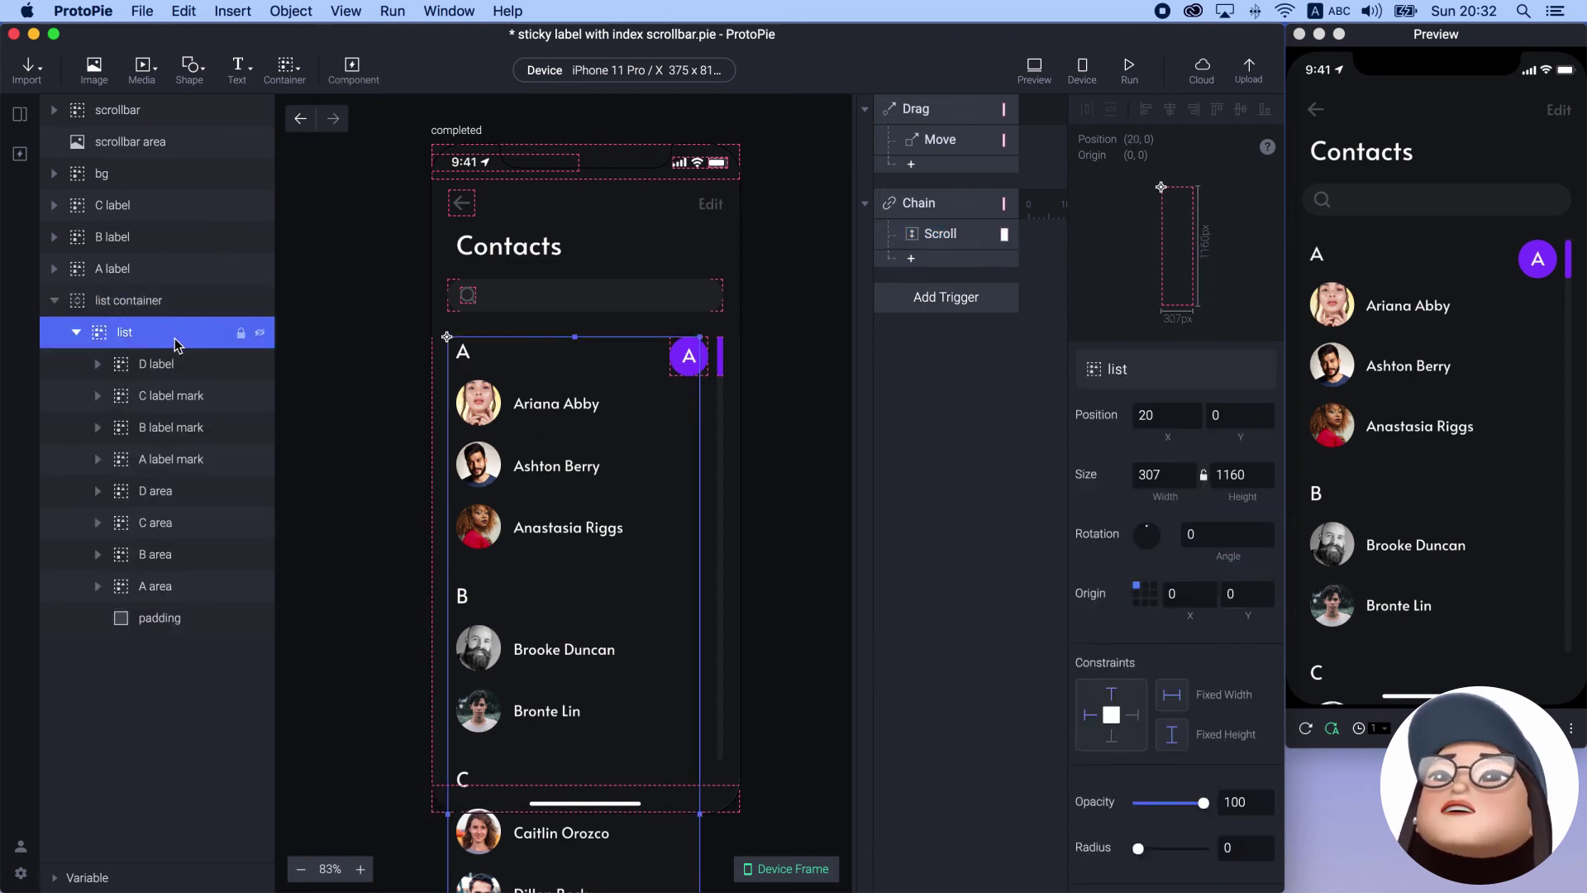
left_click(1240, 415)
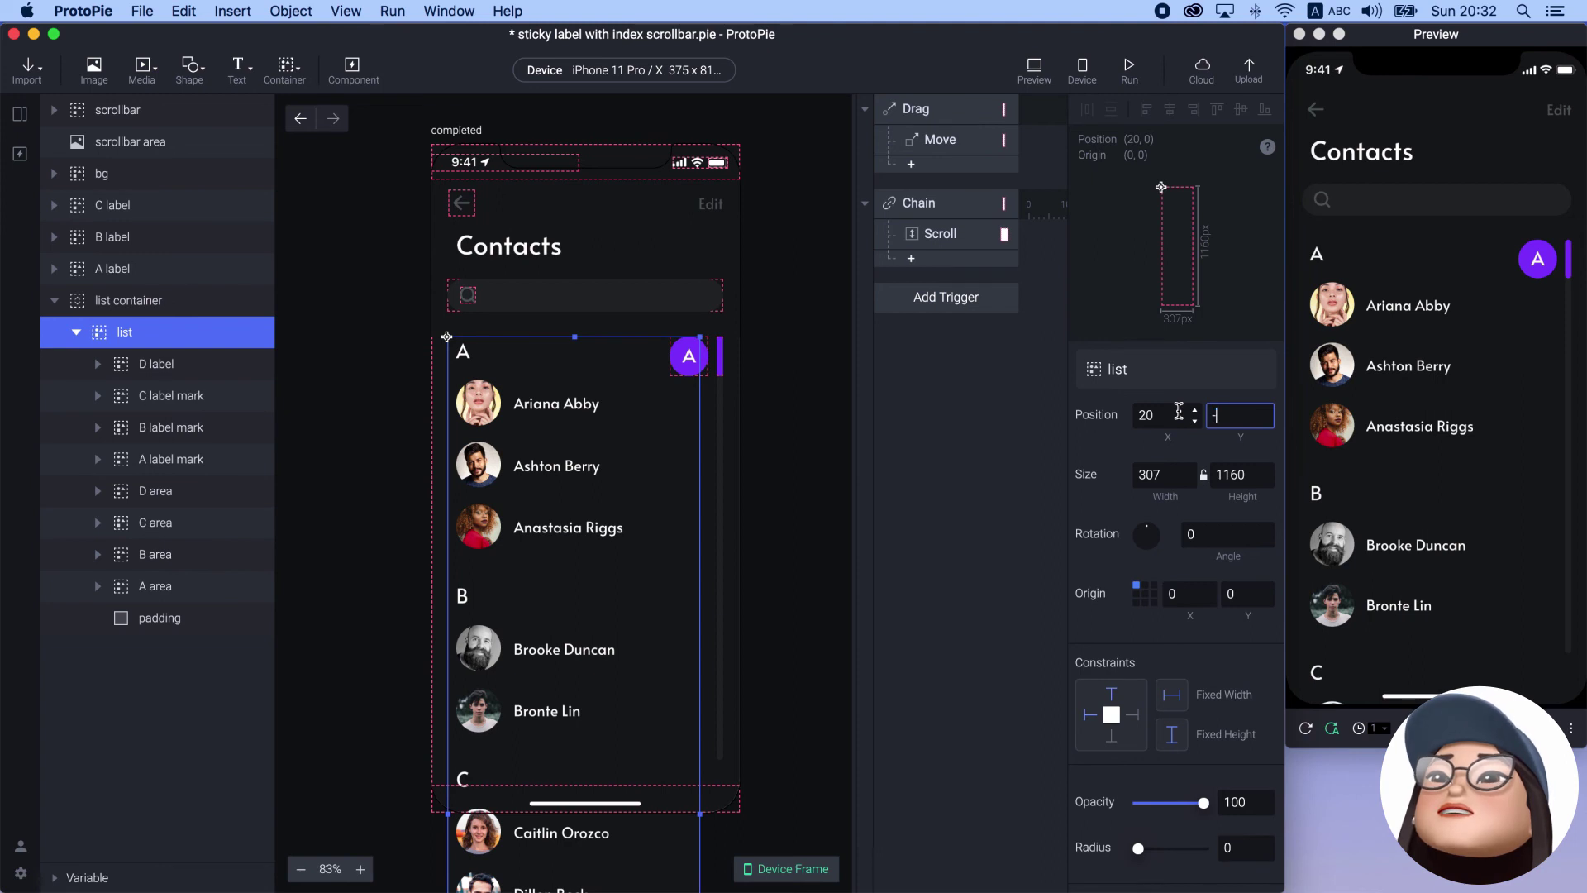
type("-58")
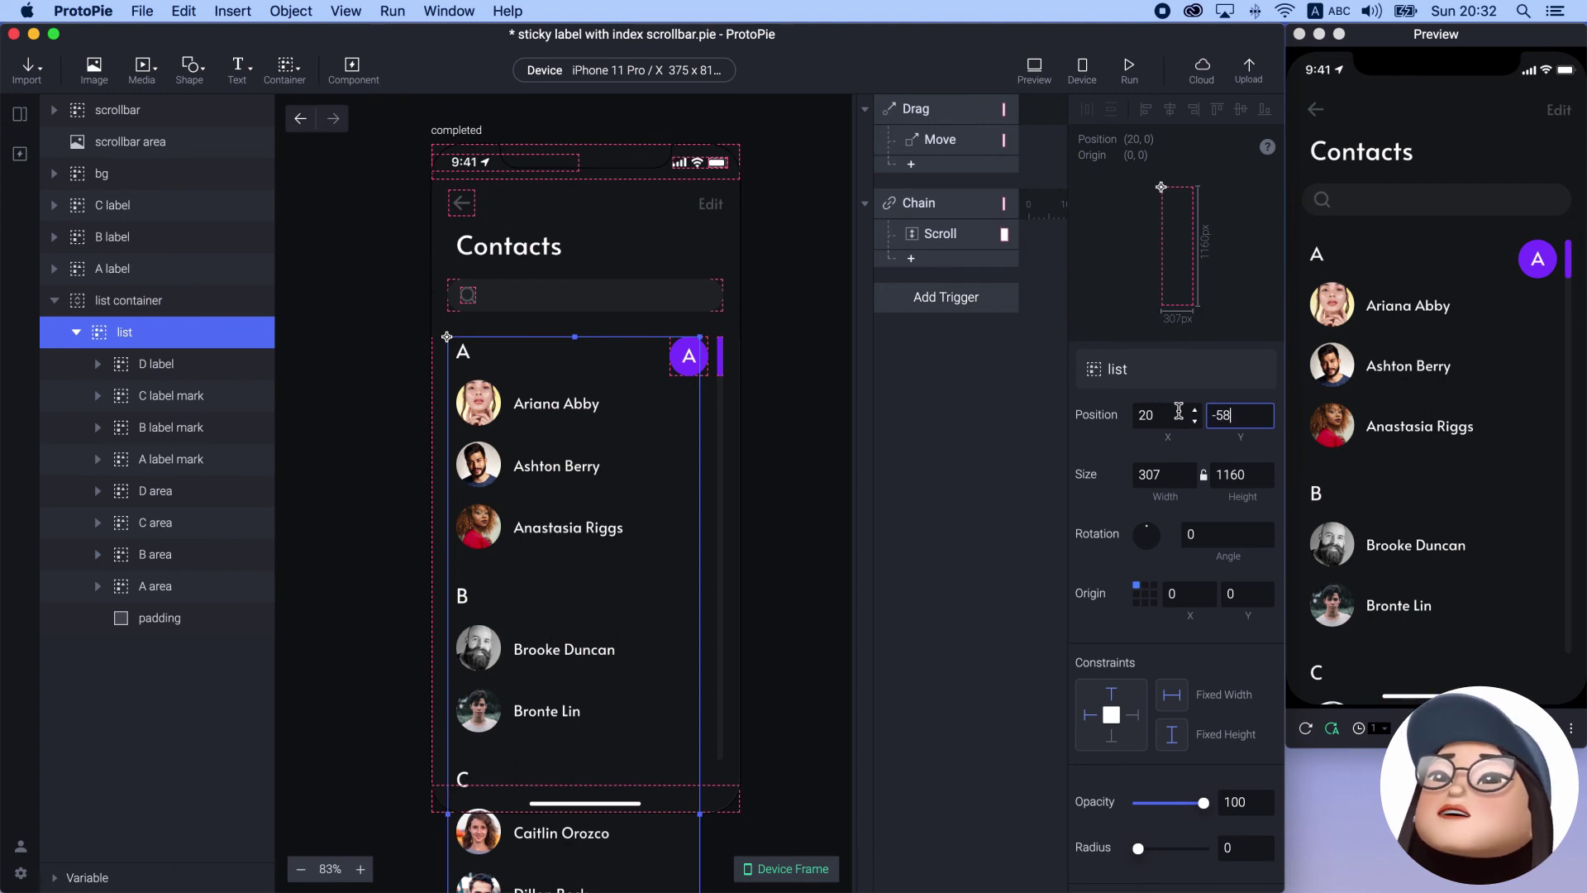
type("2")
key("Return")
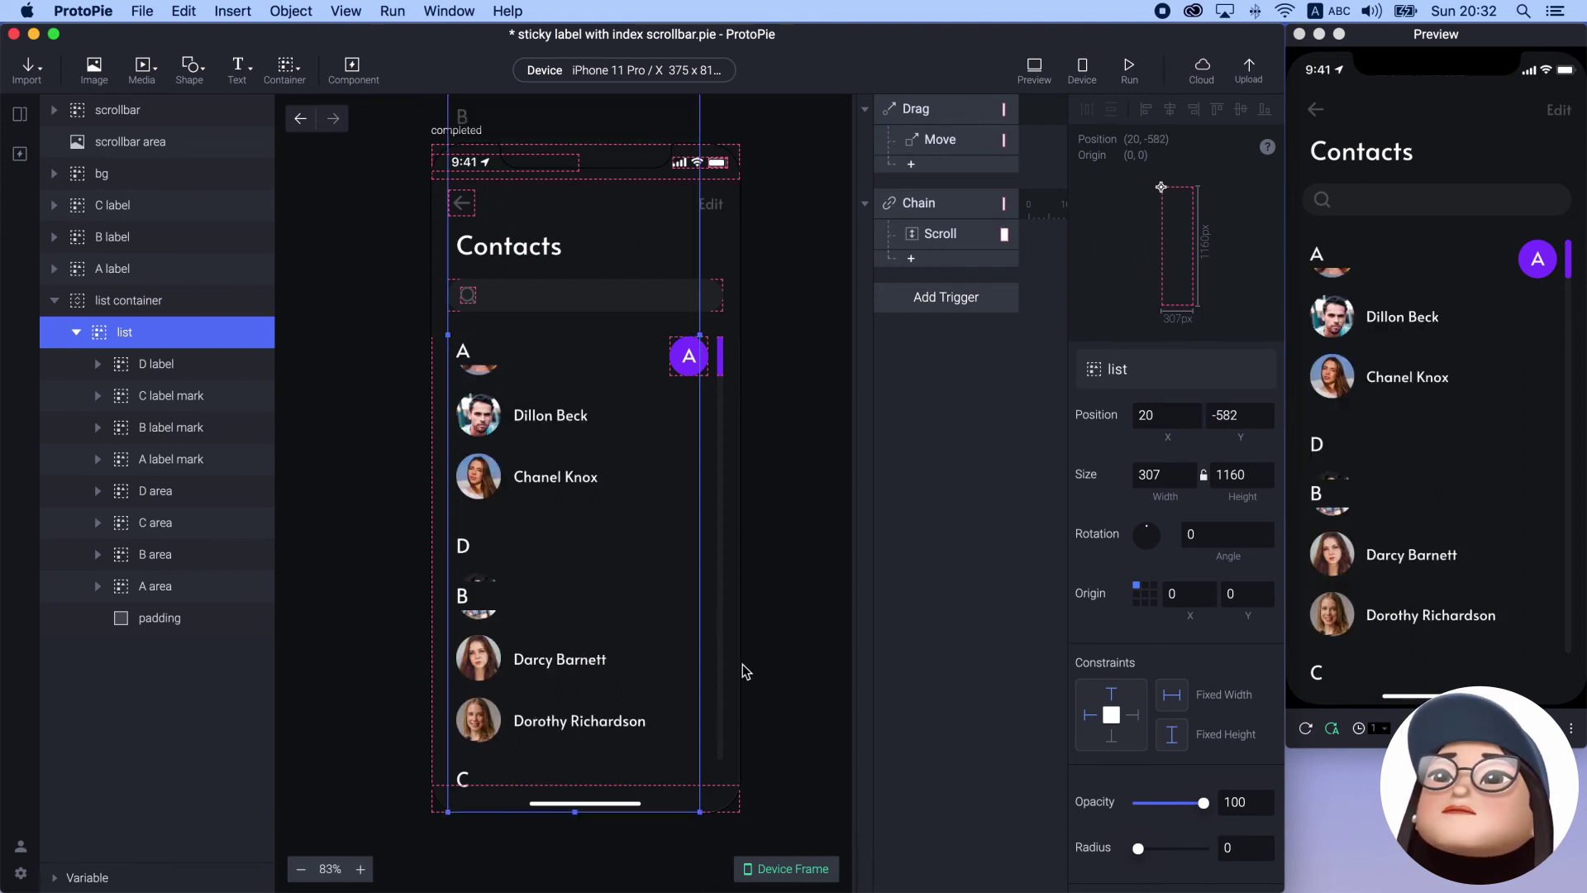
left_click(774, 633)
key("ctrl+z")
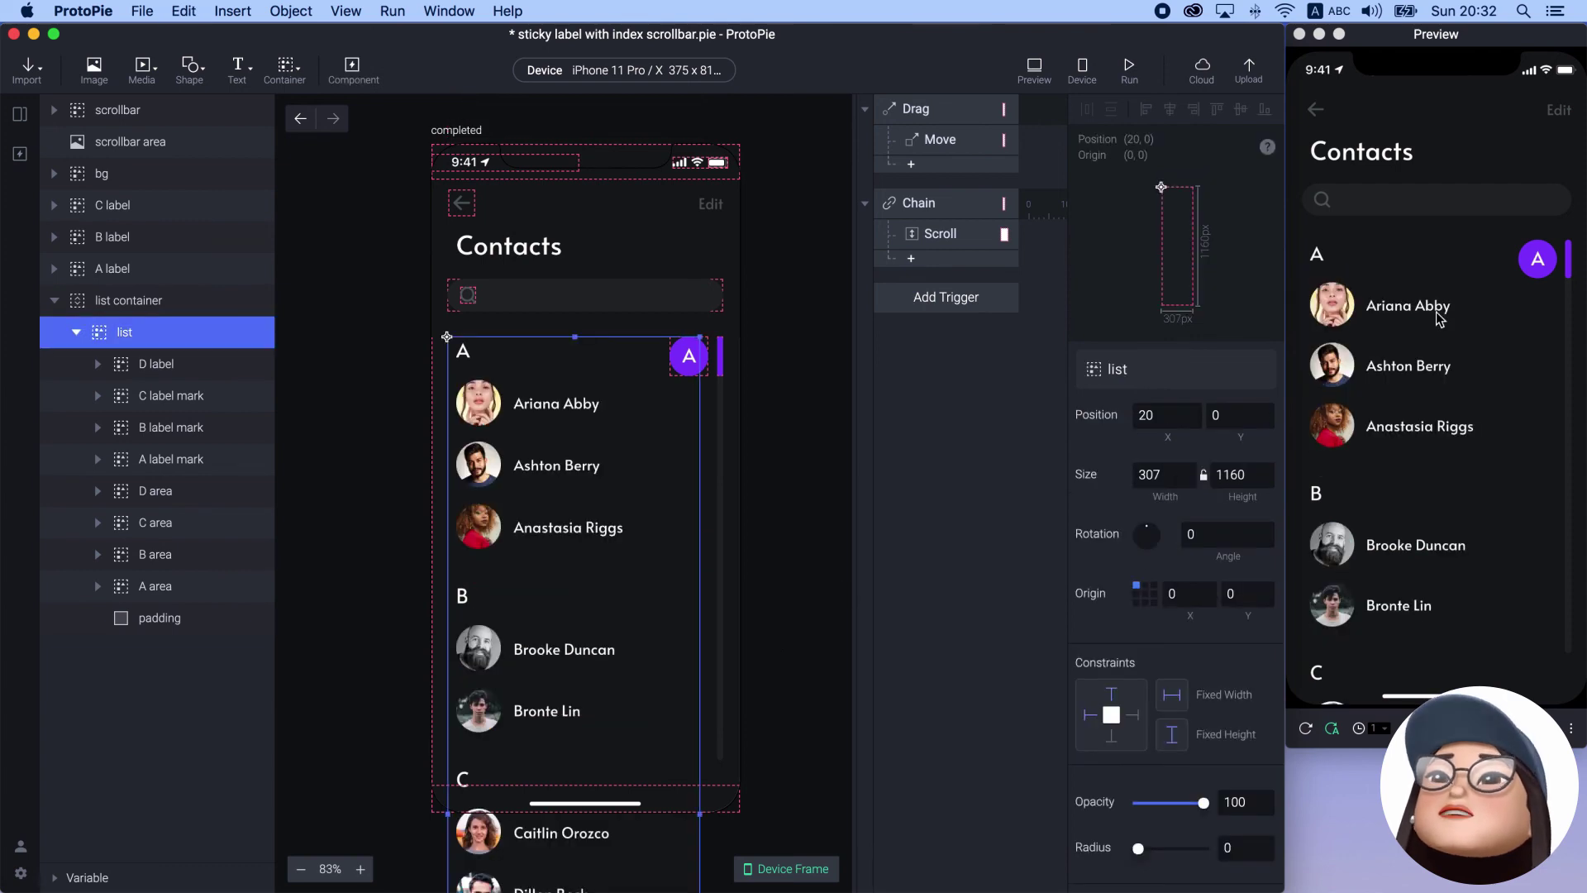
Test in the preview how dragging the scrollbar scrolls the contact list
left_click_drag(1537, 258, 1542, 218)
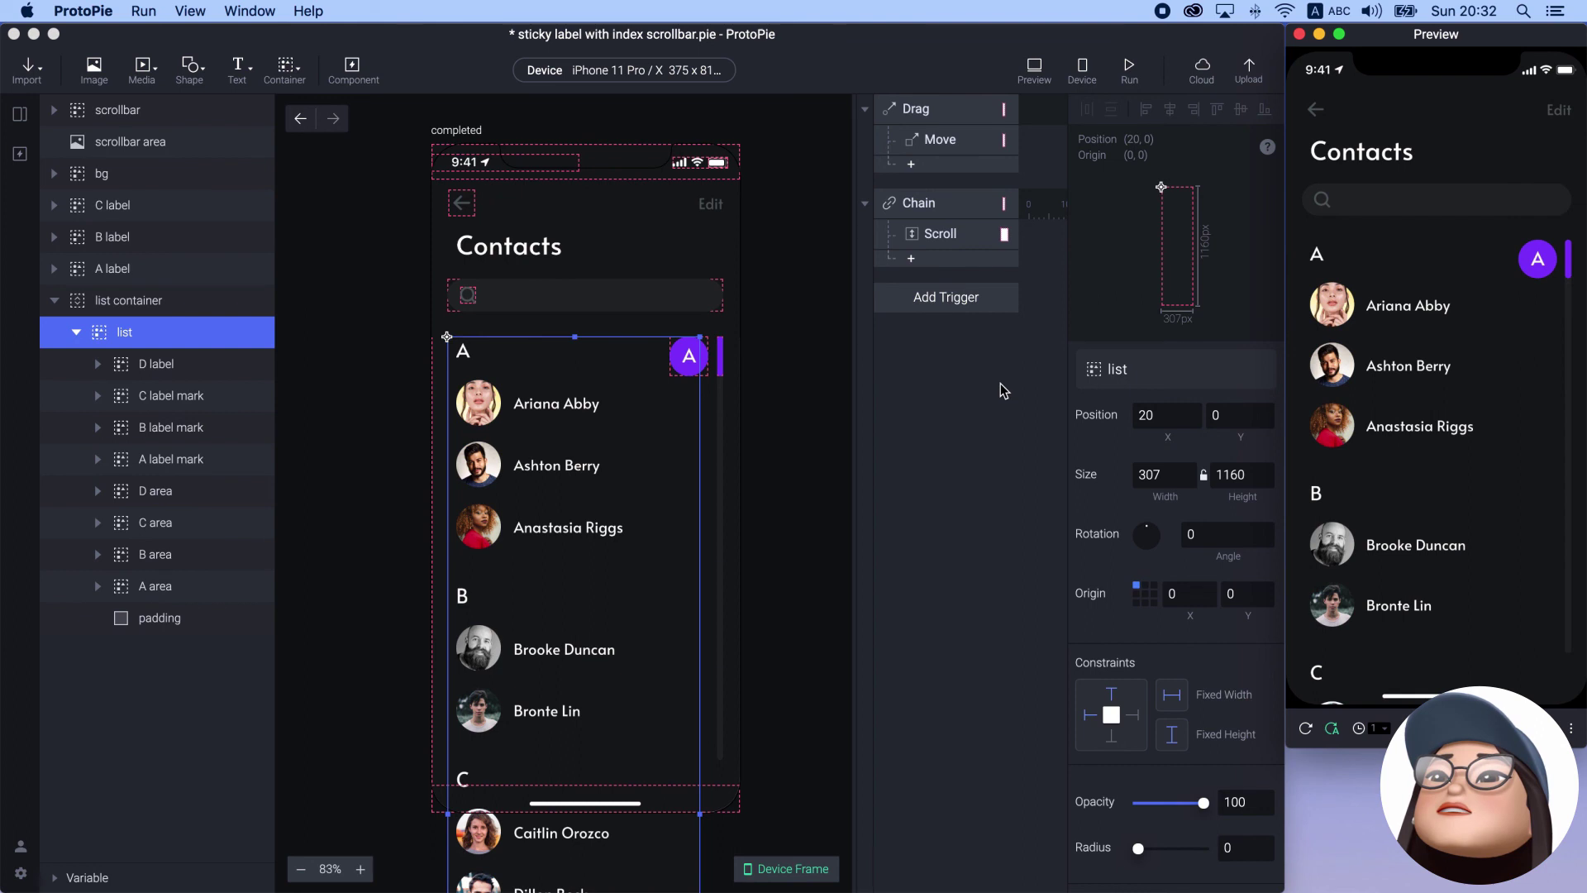
left_click_drag(1538, 259, 1544, 632)
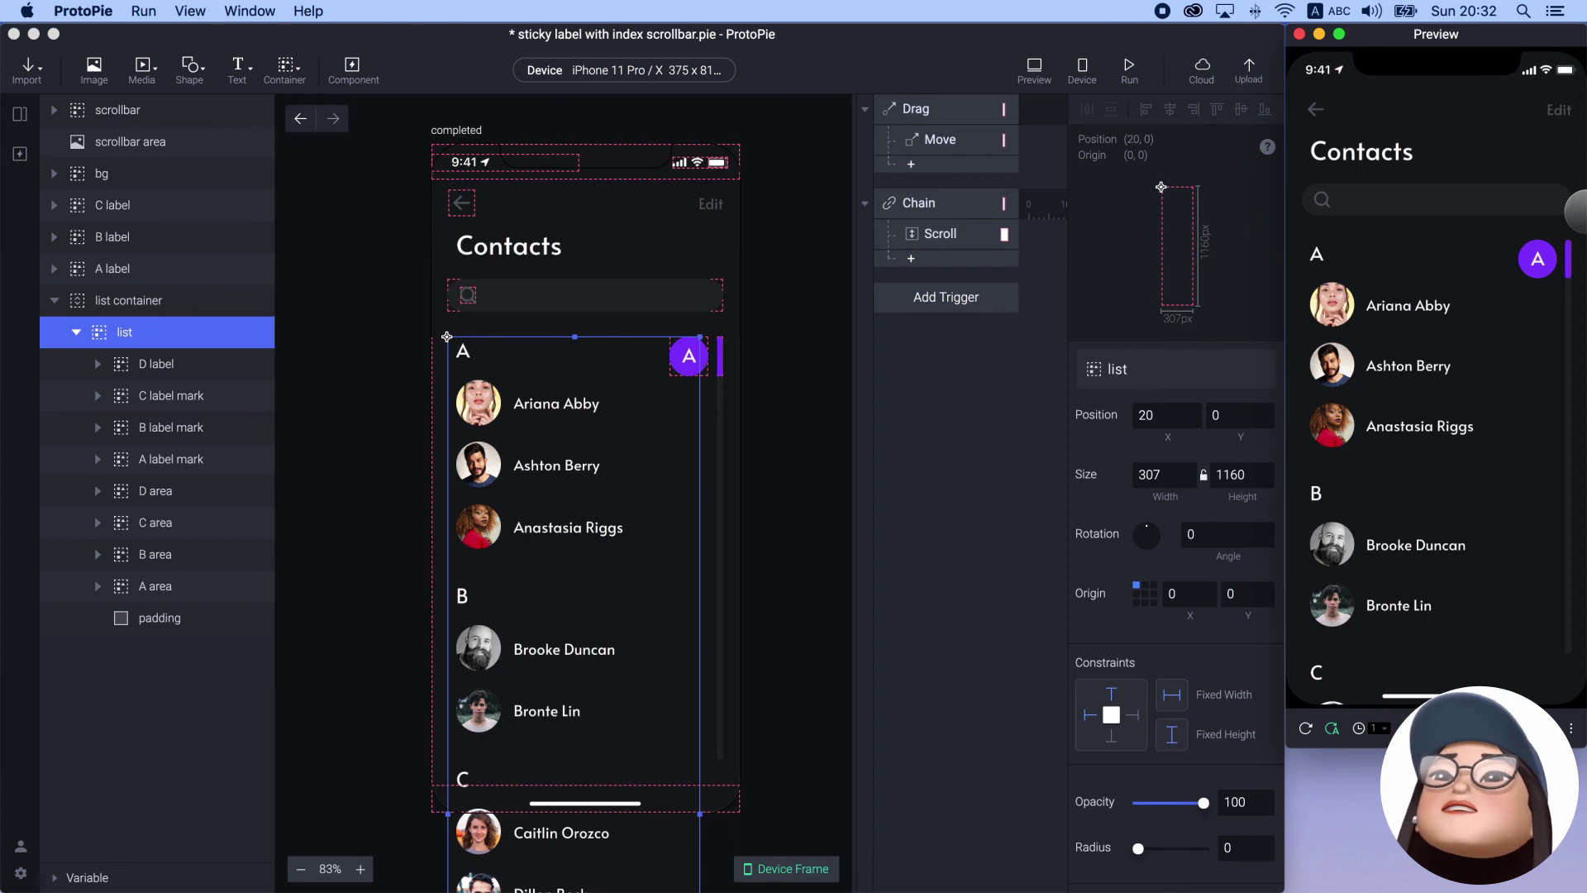
left_click_drag(1541, 255, 1545, 219)
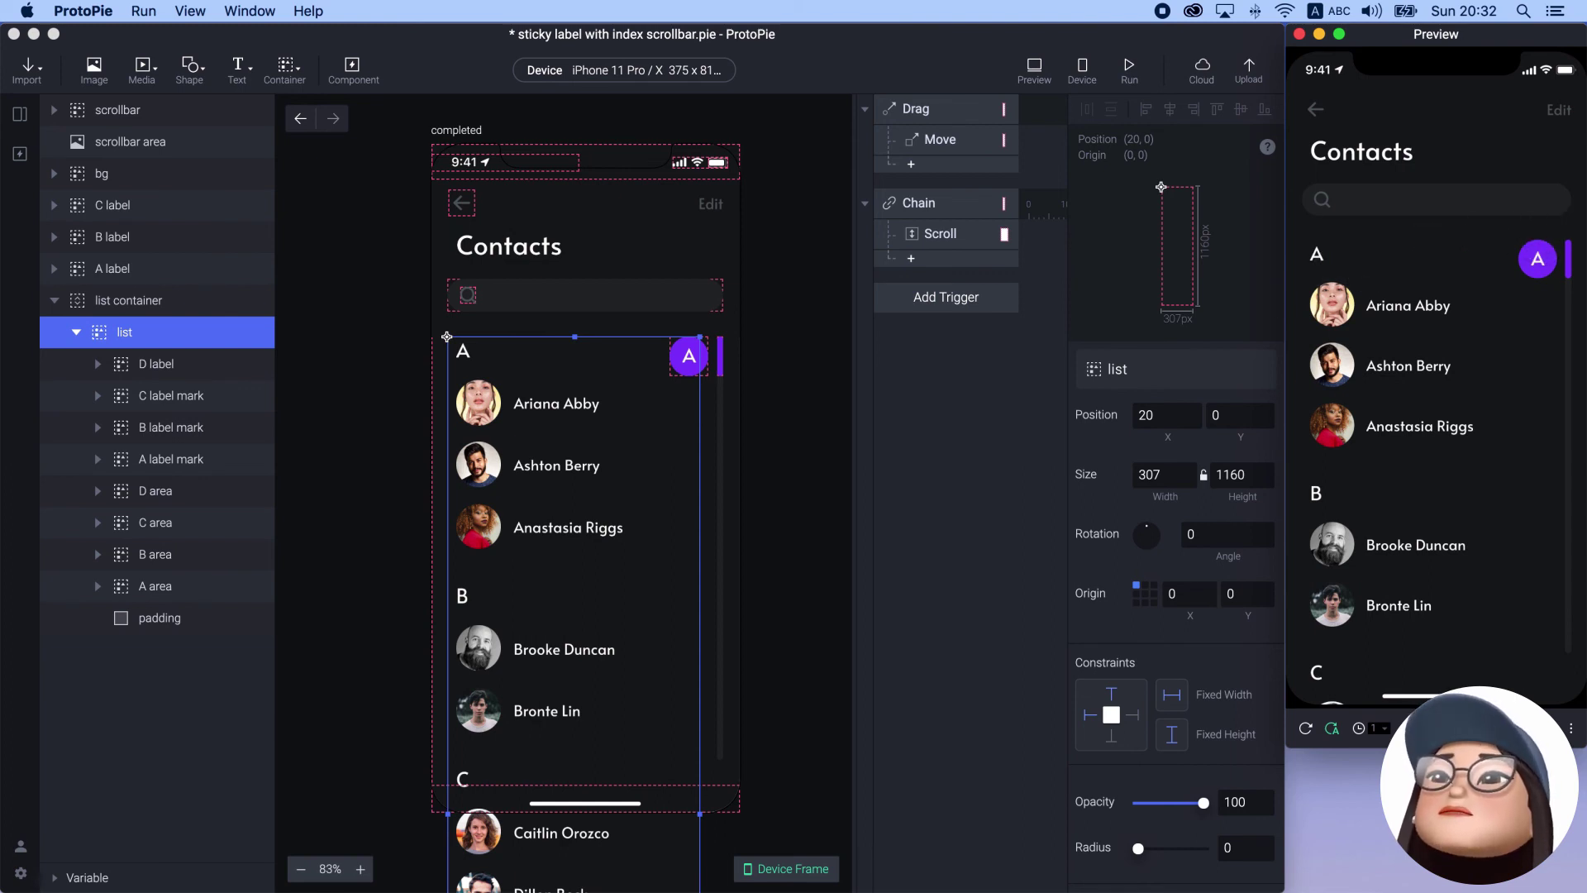
left_click(925, 423)
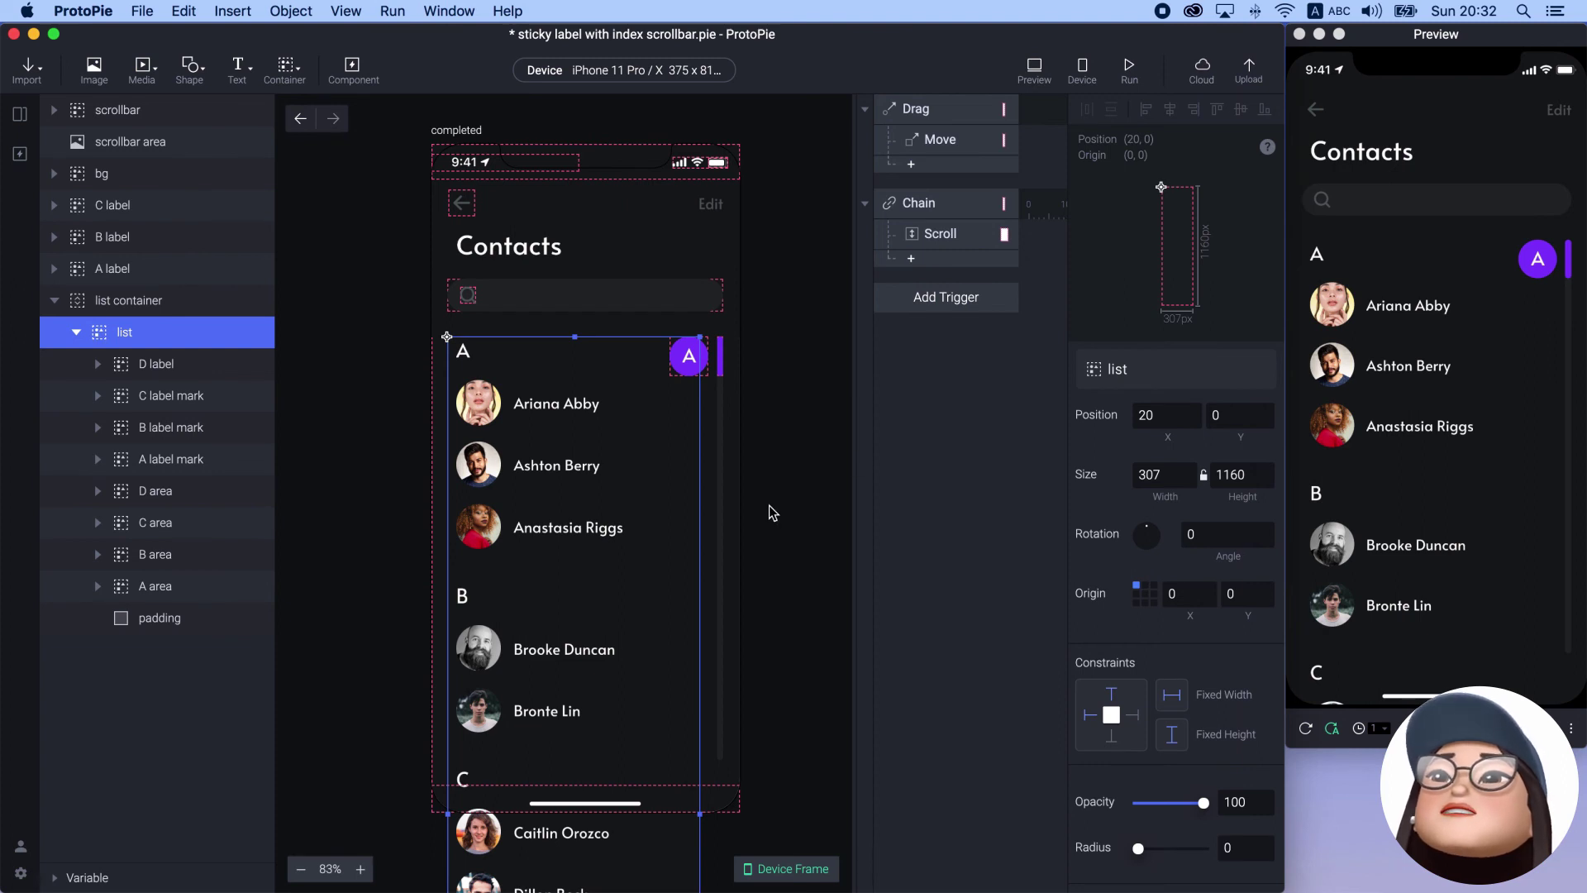
Create a number variable for this scene and name it scrollOffset
left_click(56, 879)
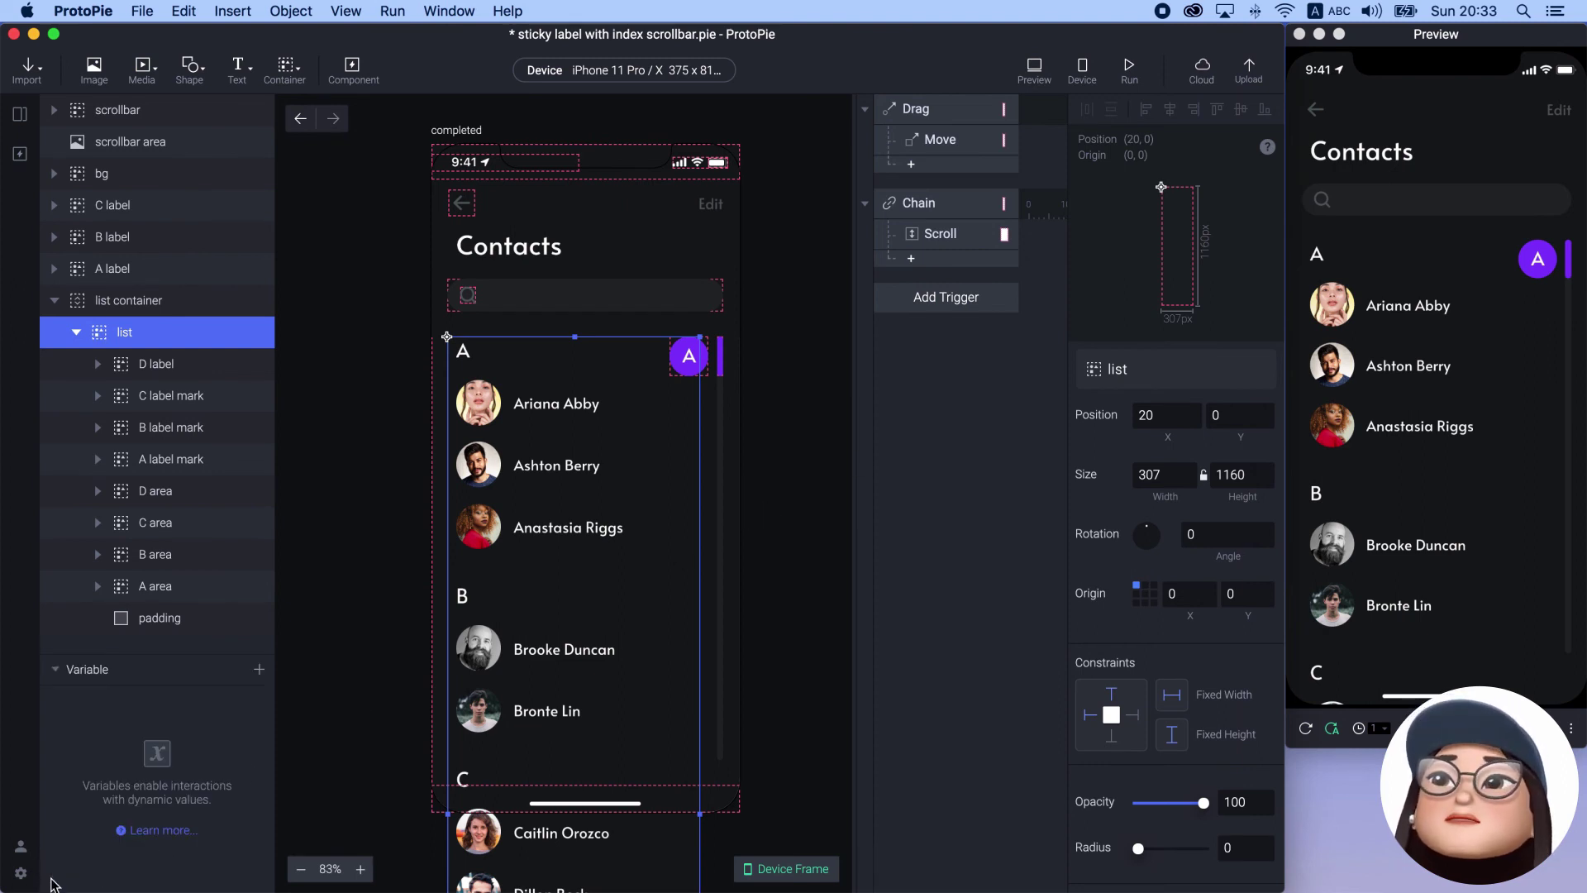
left_click(258, 669)
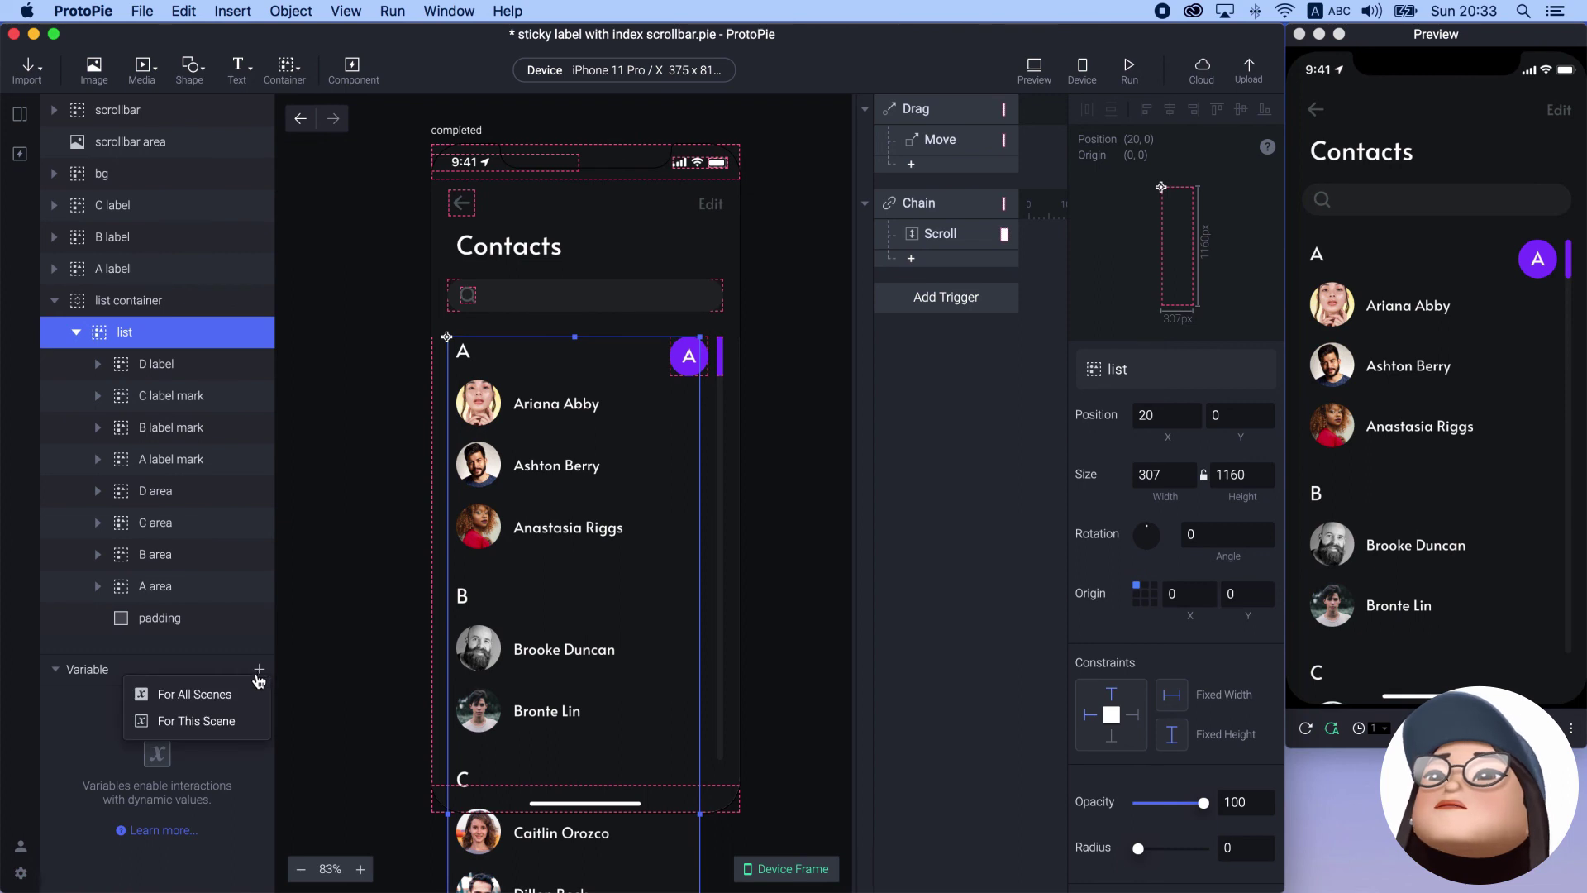
left_click(231, 717)
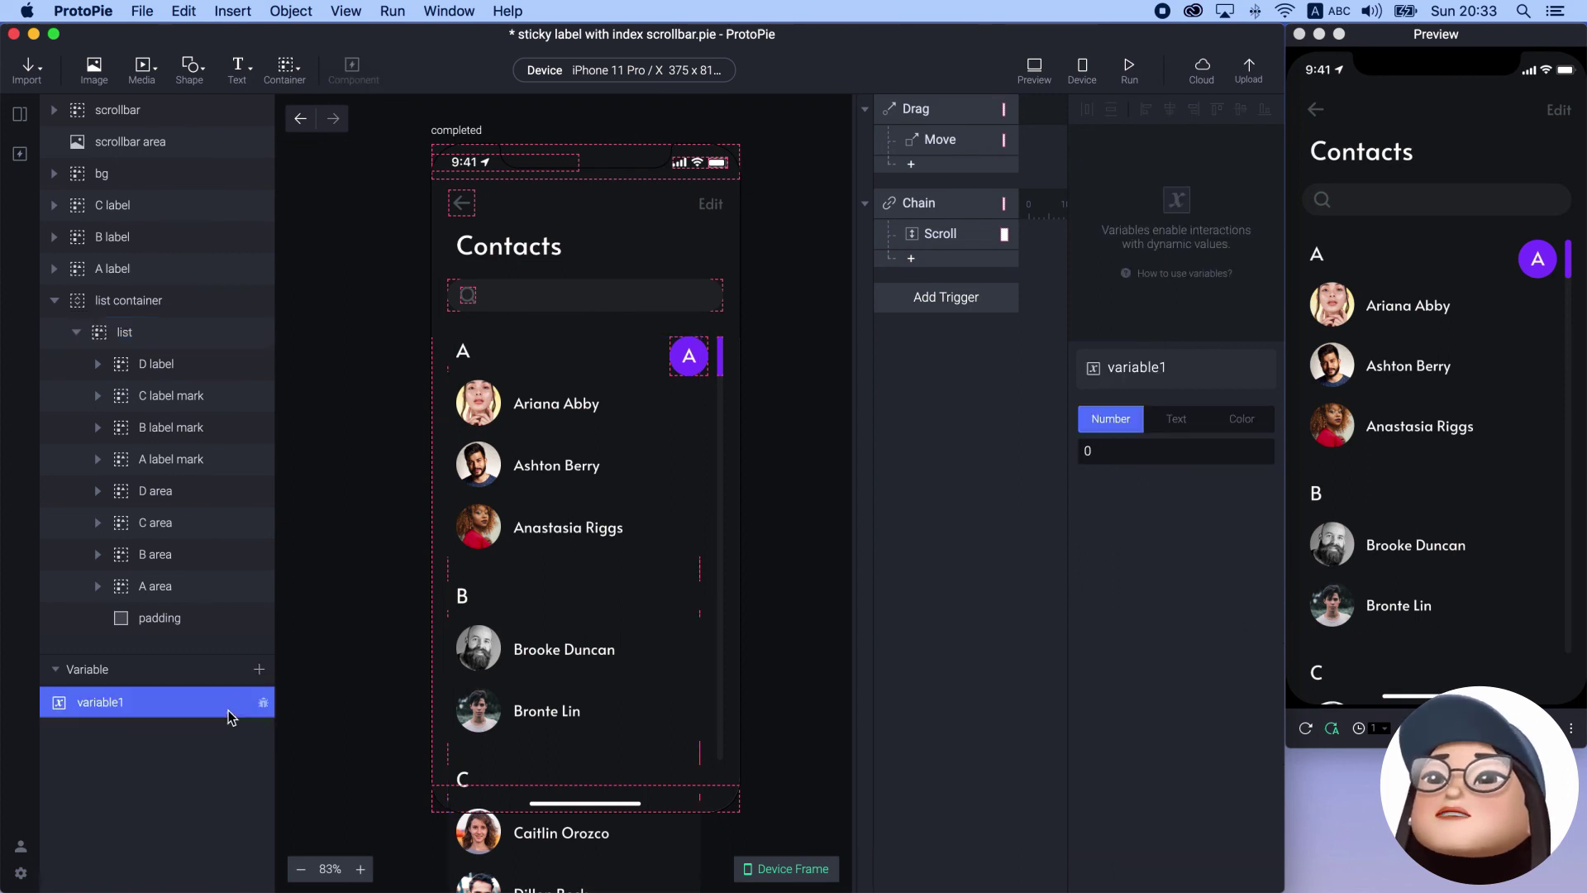
double_click(110, 703)
type("scroll")
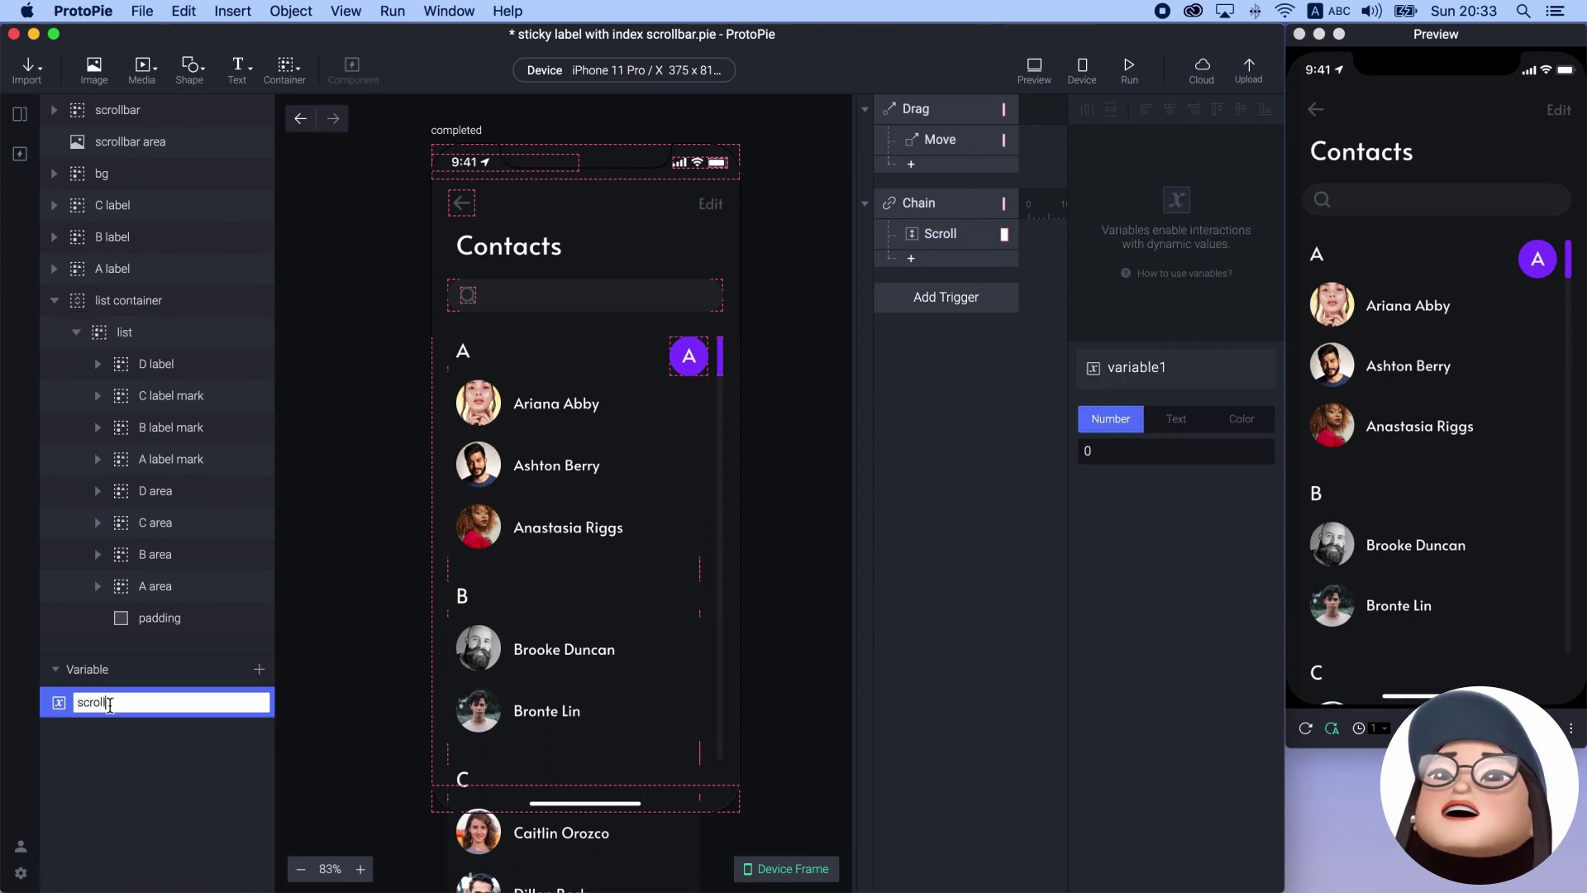
type("Offset")
key("Return")
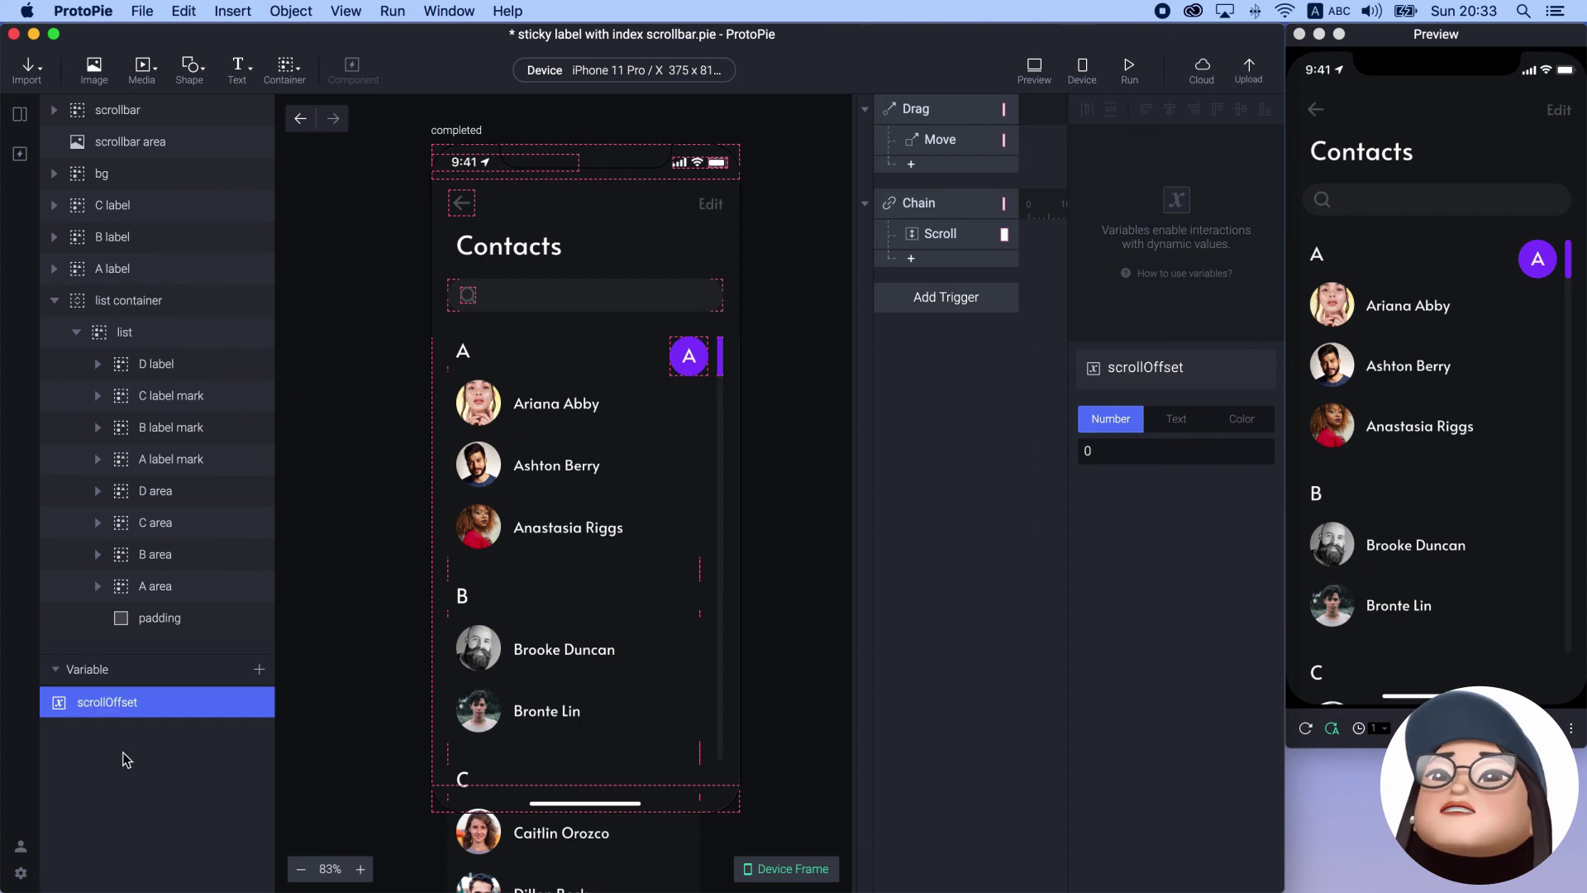
Add a Detect trigger that watches the Scroll property of the list container
left_click(903, 308)
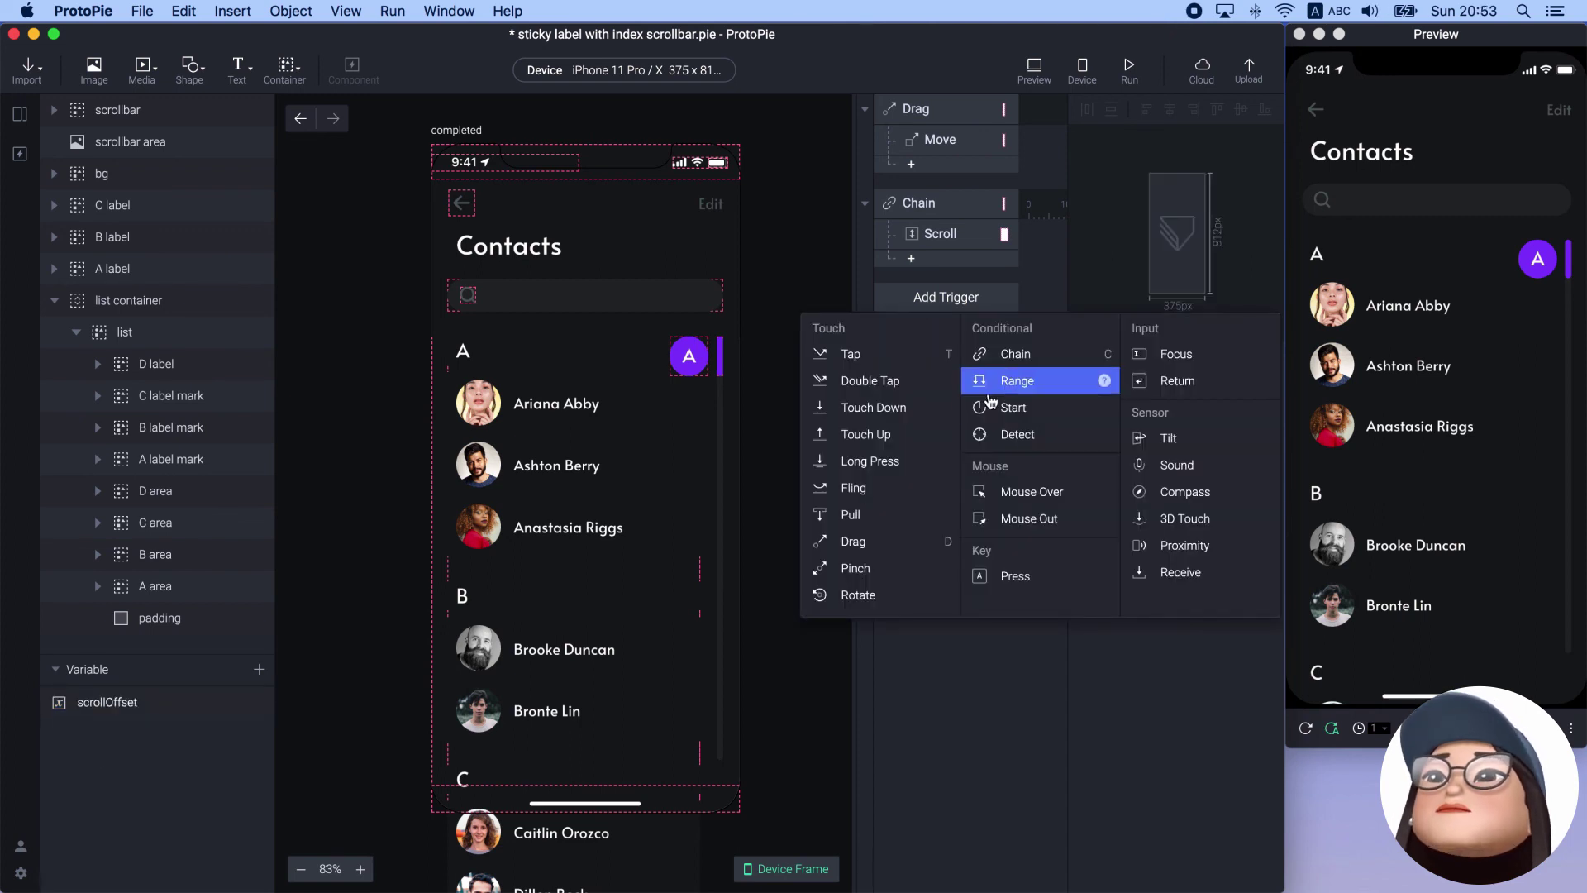
left_click(1026, 431)
left_click(1144, 404)
type("li")
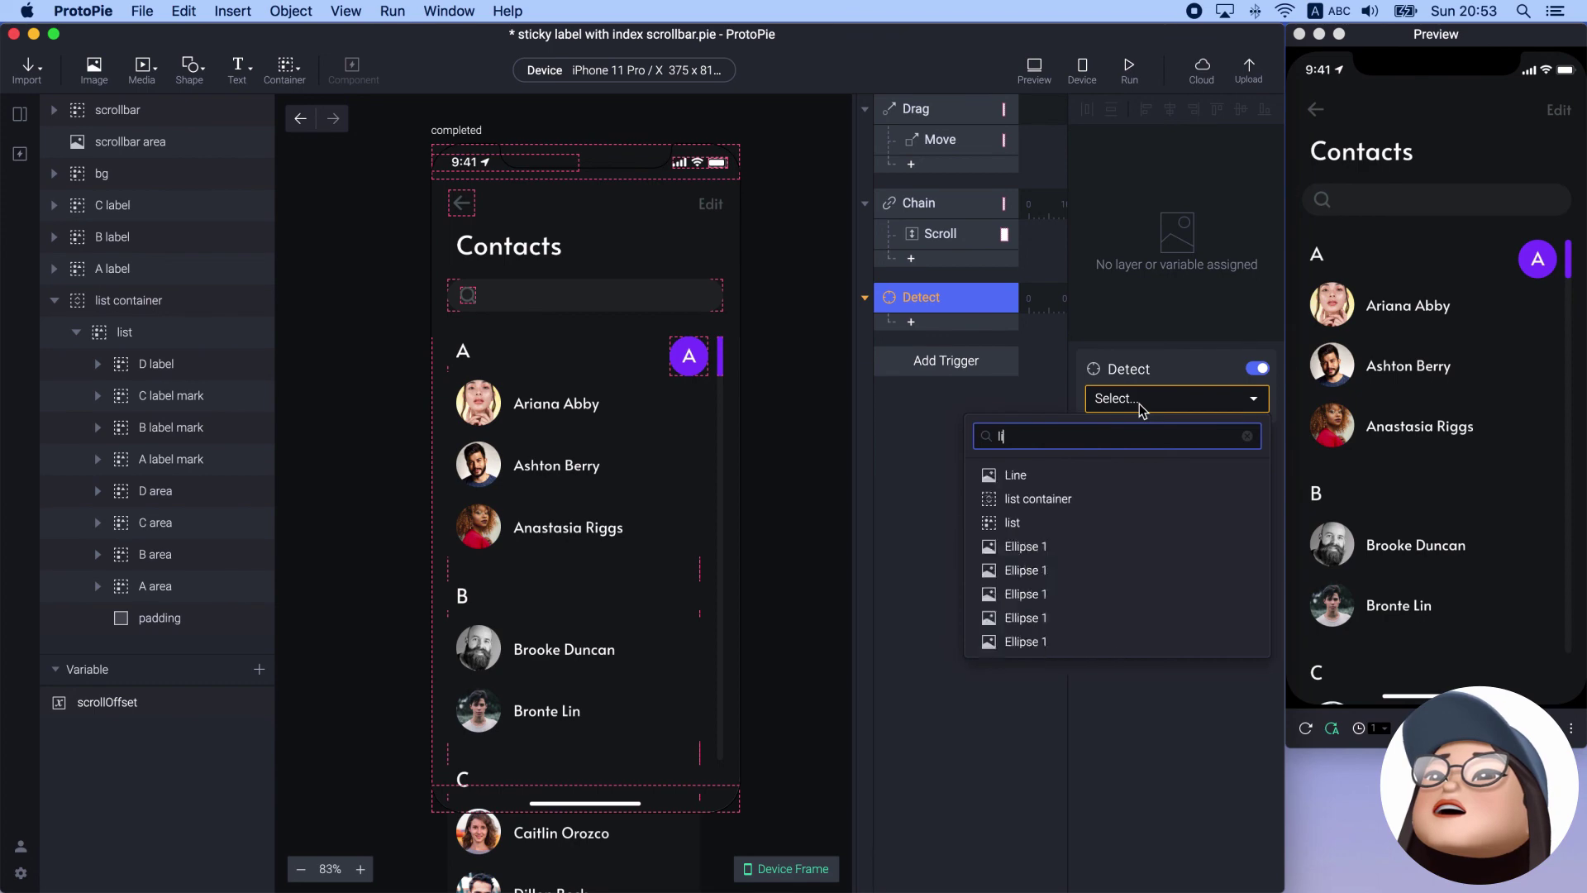
left_click(1126, 468)
left_click(1141, 431)
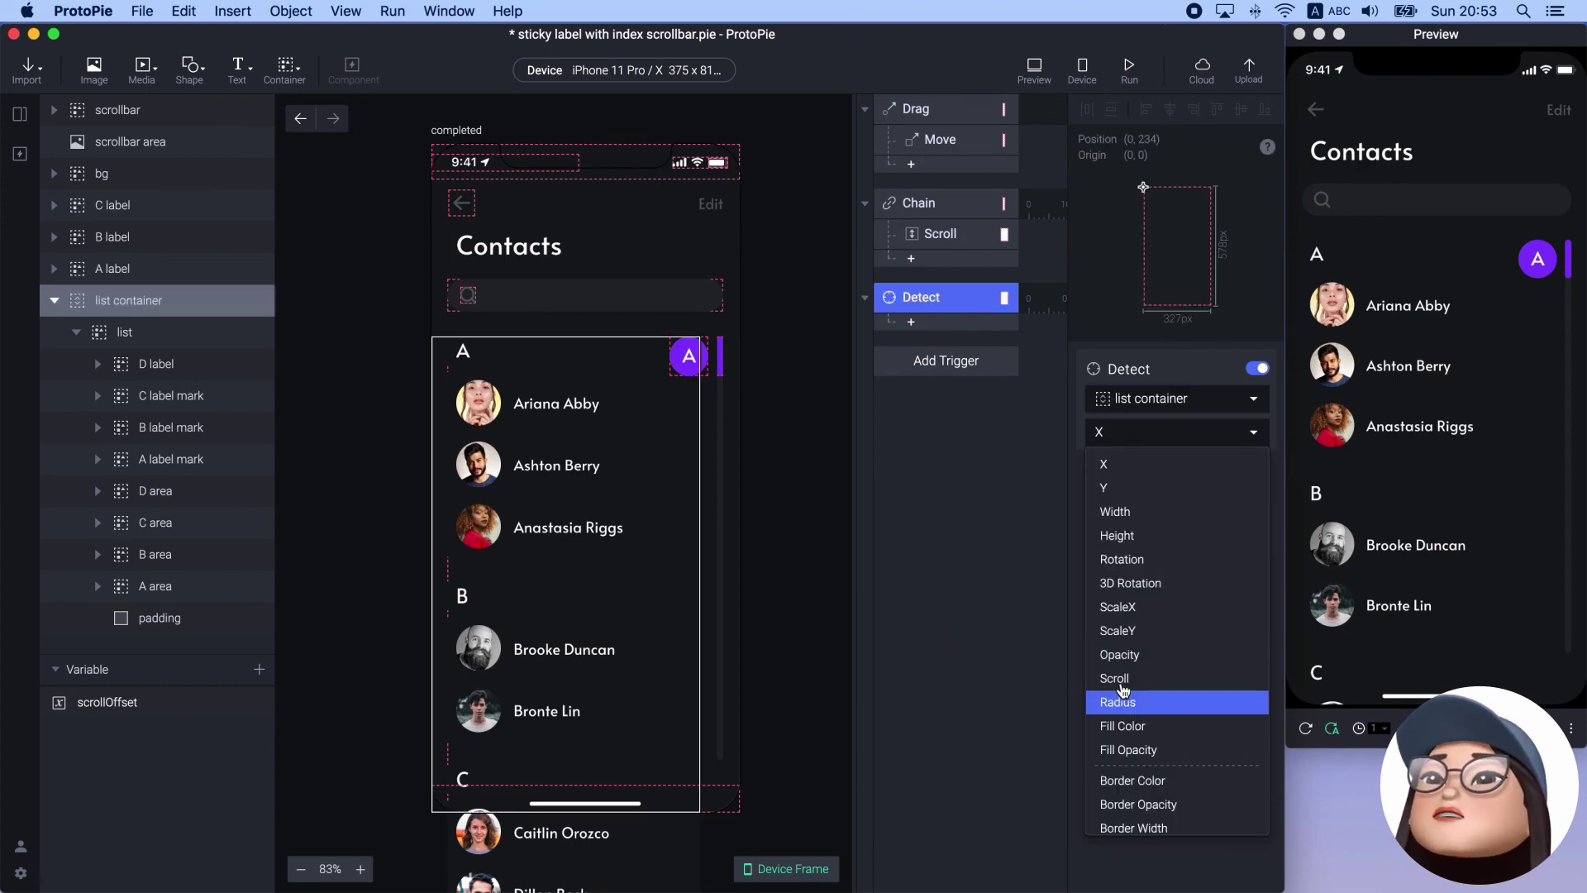
left_click(1123, 696)
Add an Assign response to the Detect trigger with scrollOffset as its variable
left_click(911, 322)
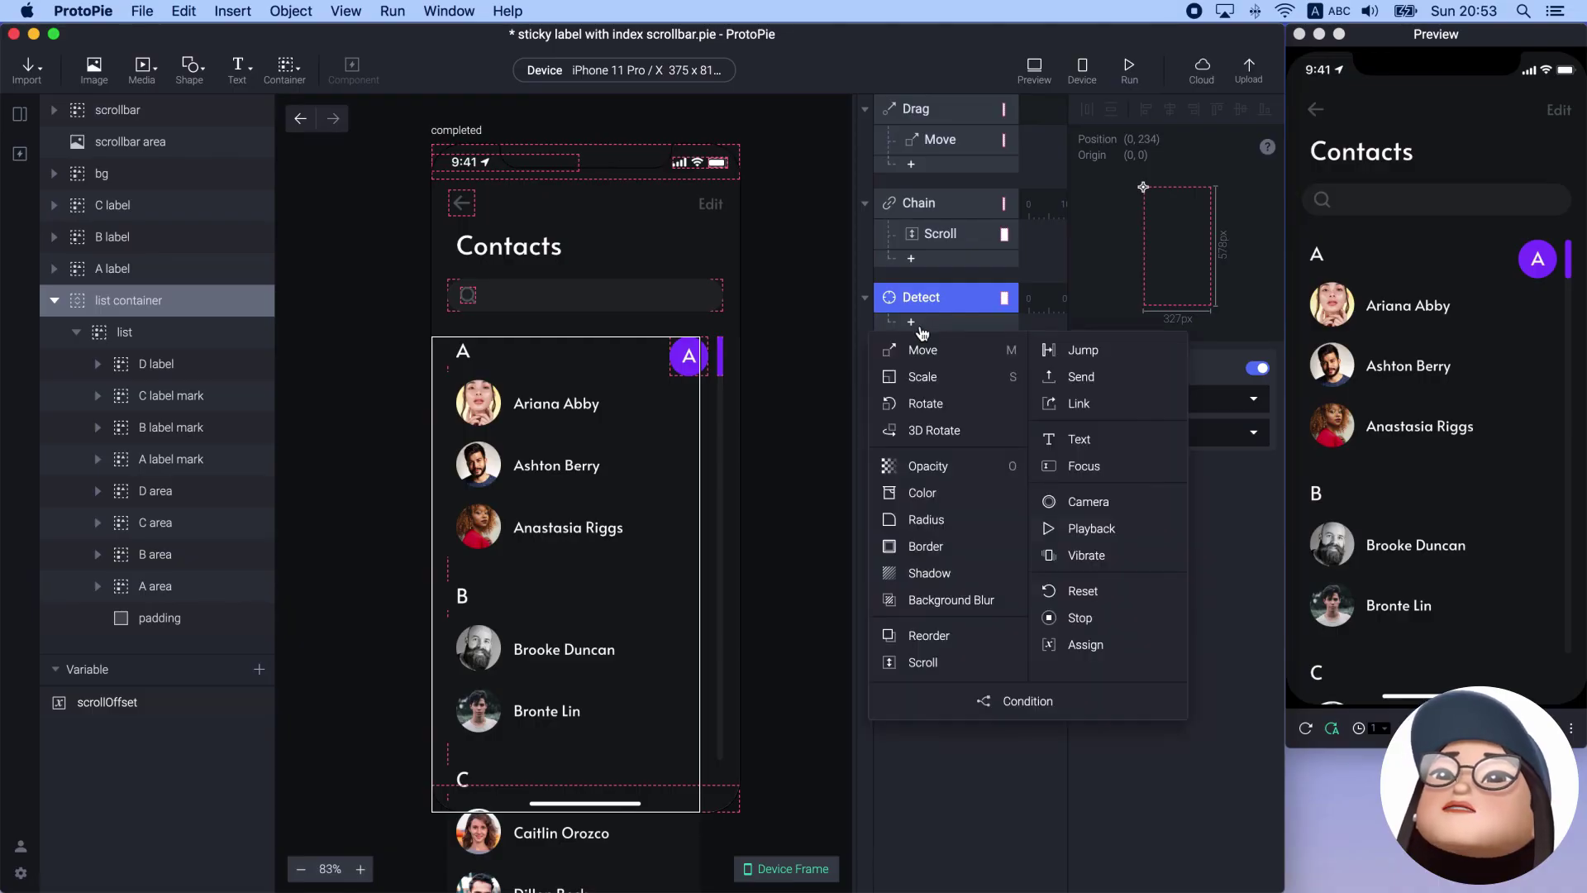
left_click(1111, 644)
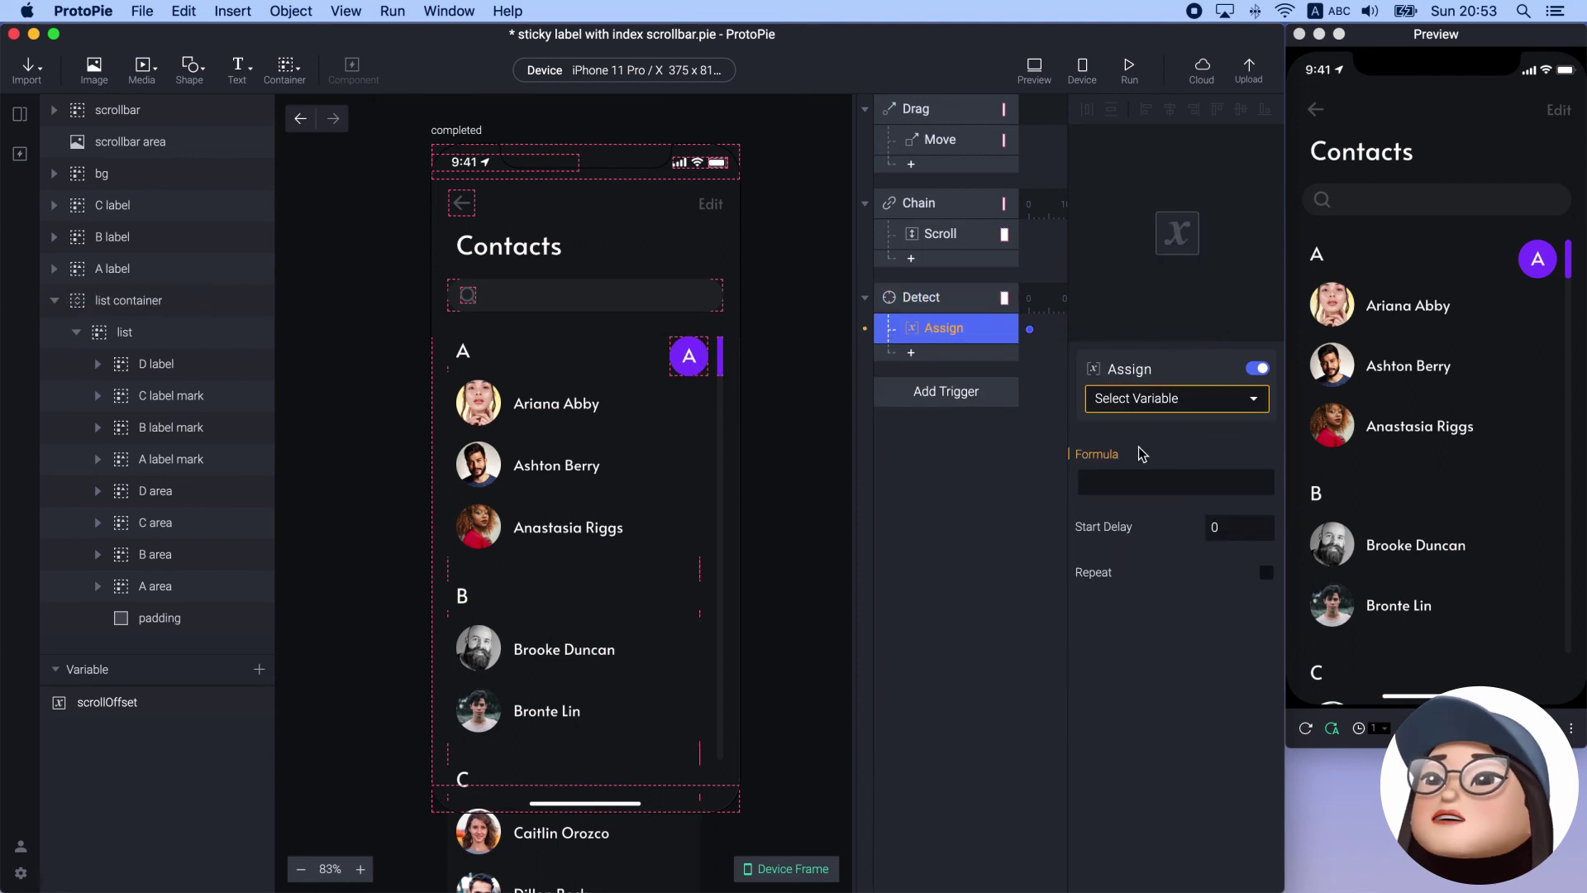
left_click(1148, 406)
left_click(1137, 478)
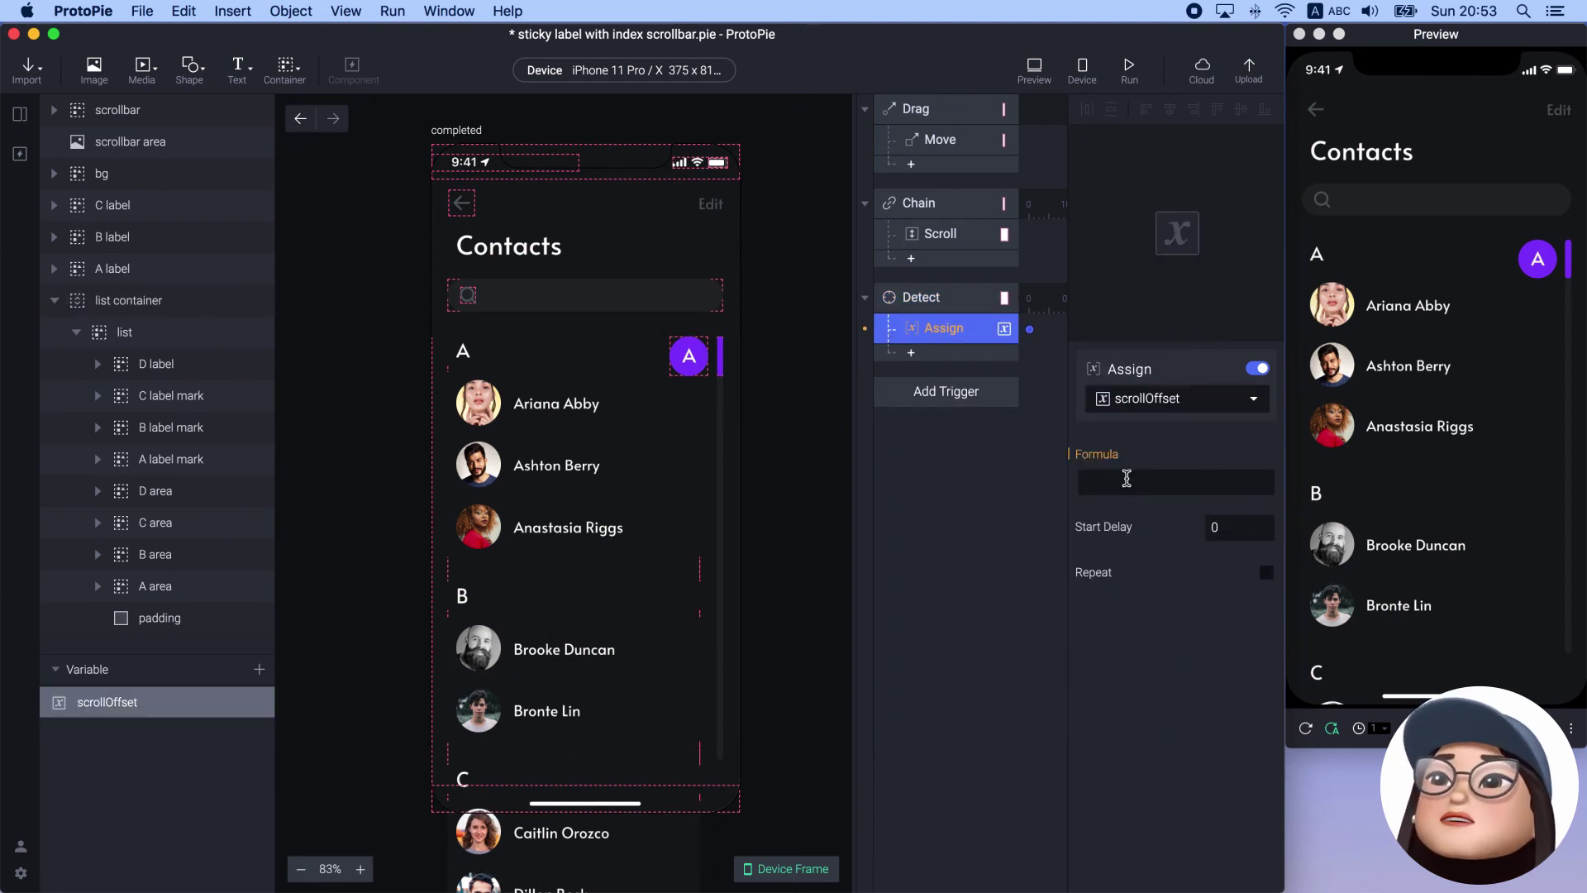
Set the Assign response's formula to round(`list container`.scrollOffset)
left_click(1257, 487)
left_click(1206, 483)
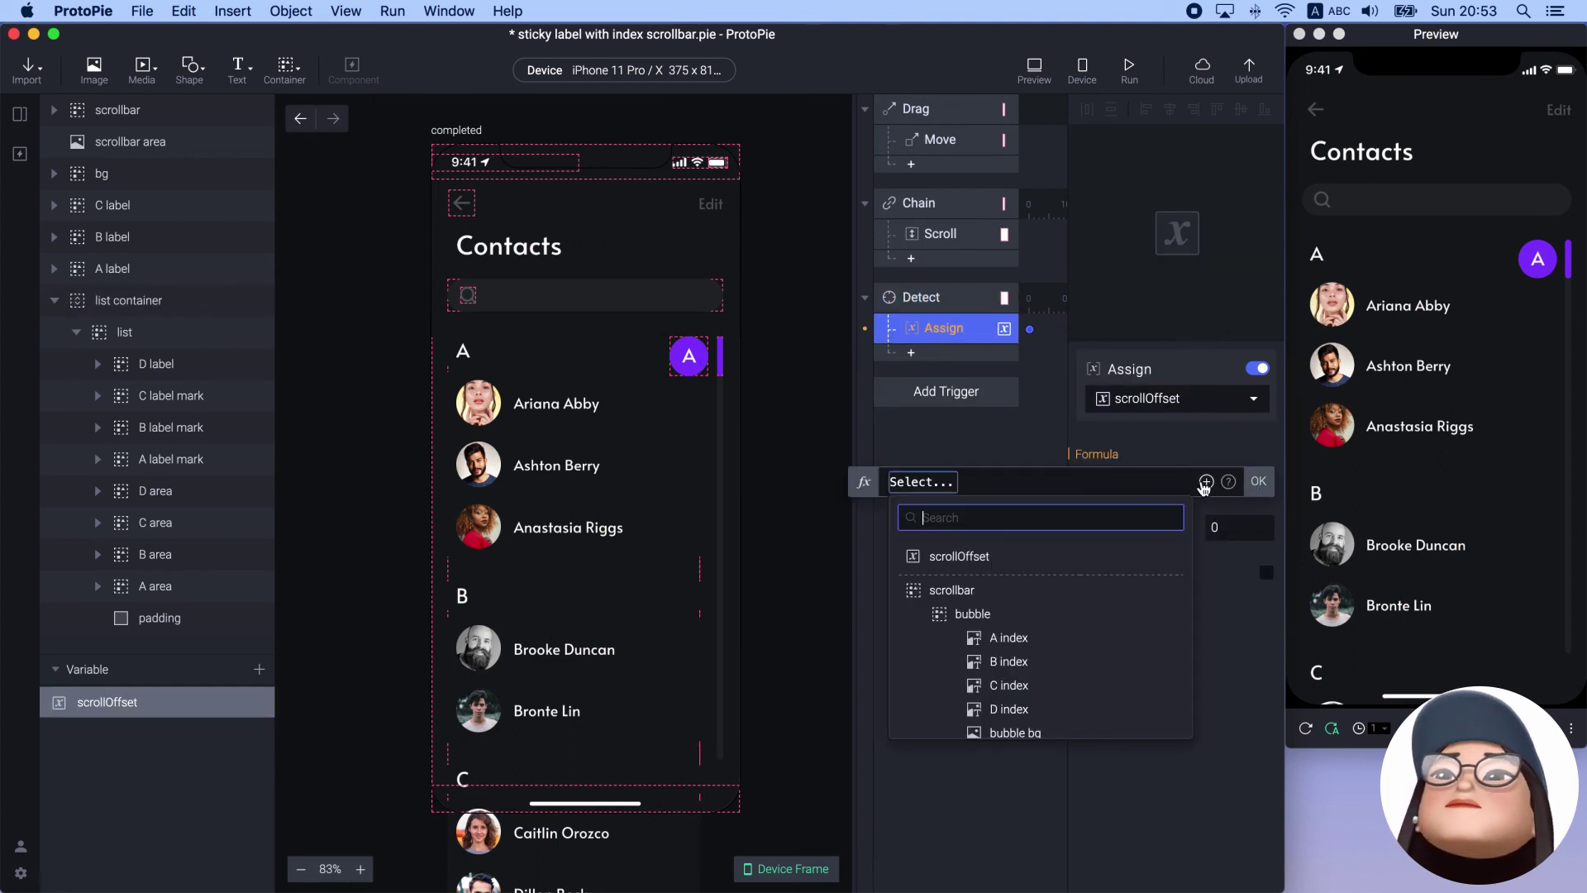
type("list")
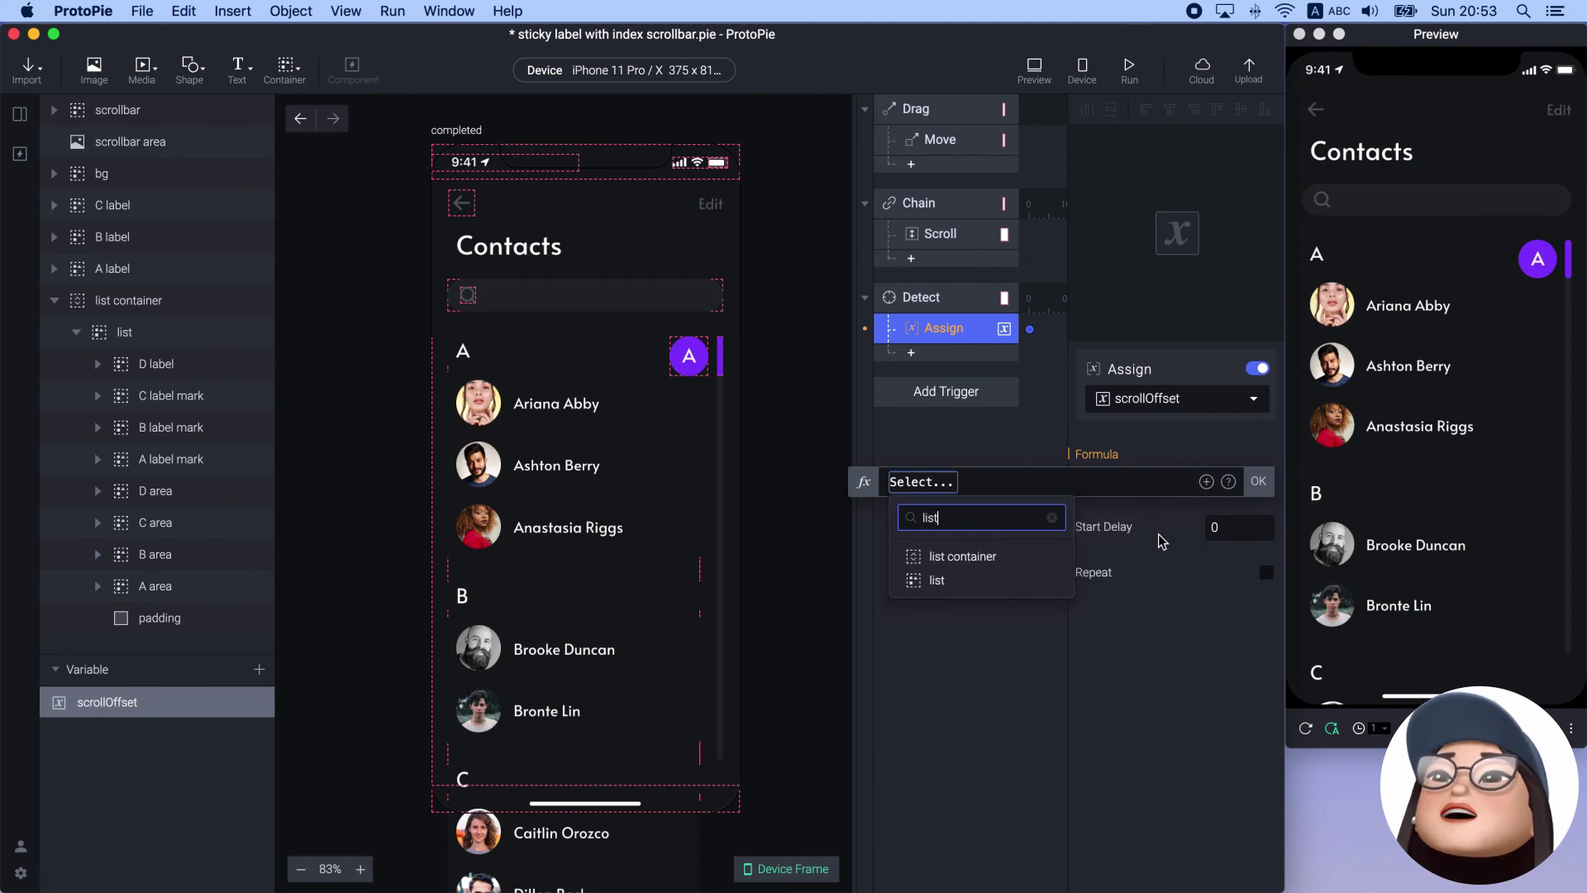
left_click(1039, 556)
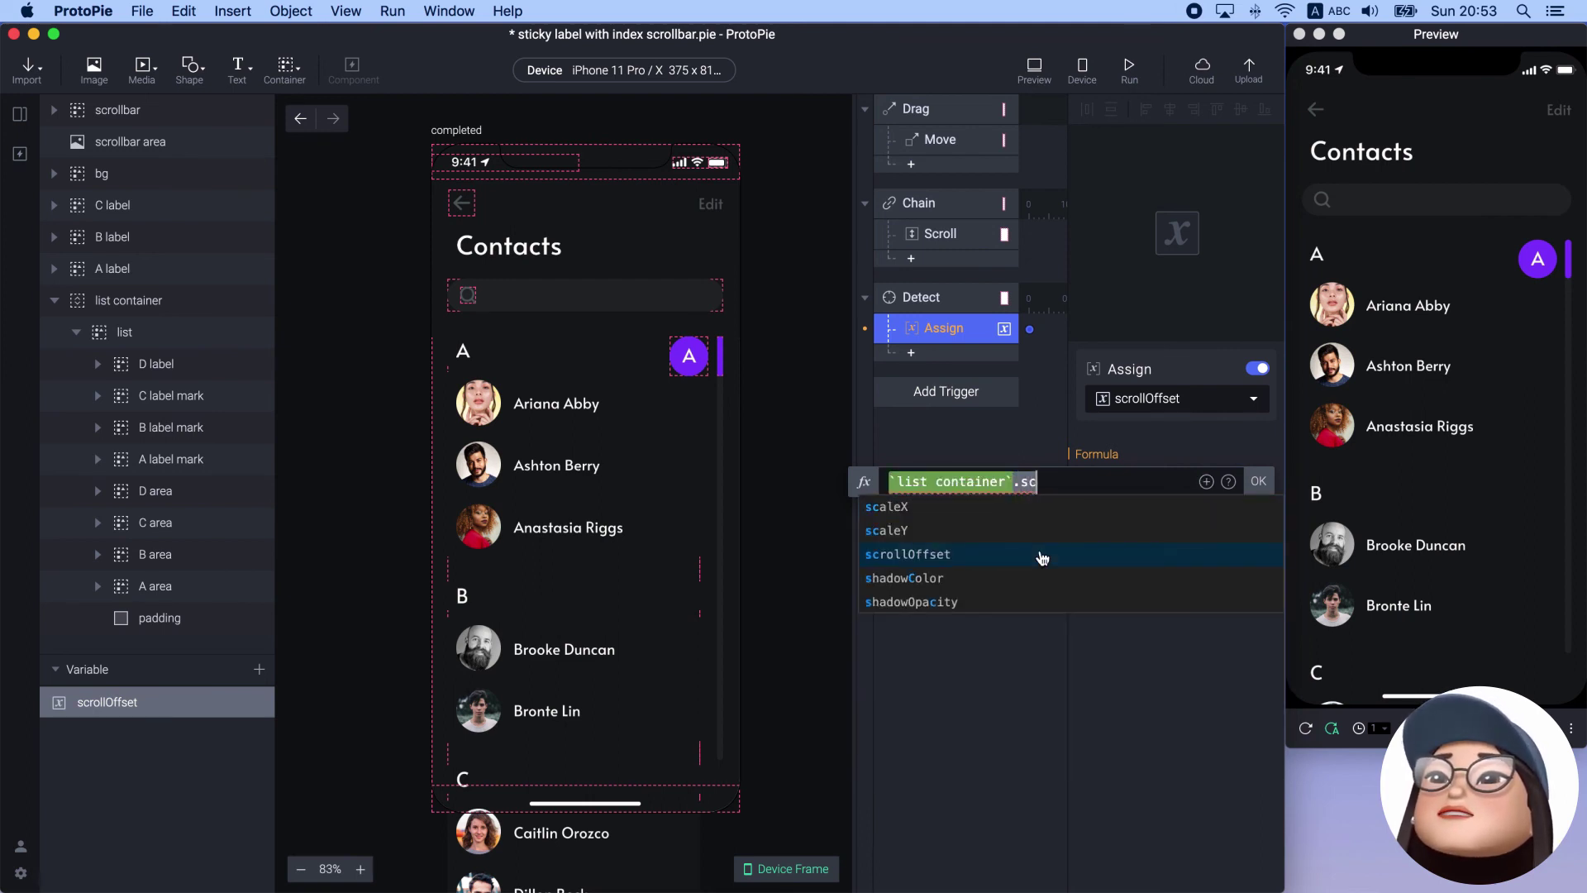
left_click(1038, 553)
key("Home")
type("round(")
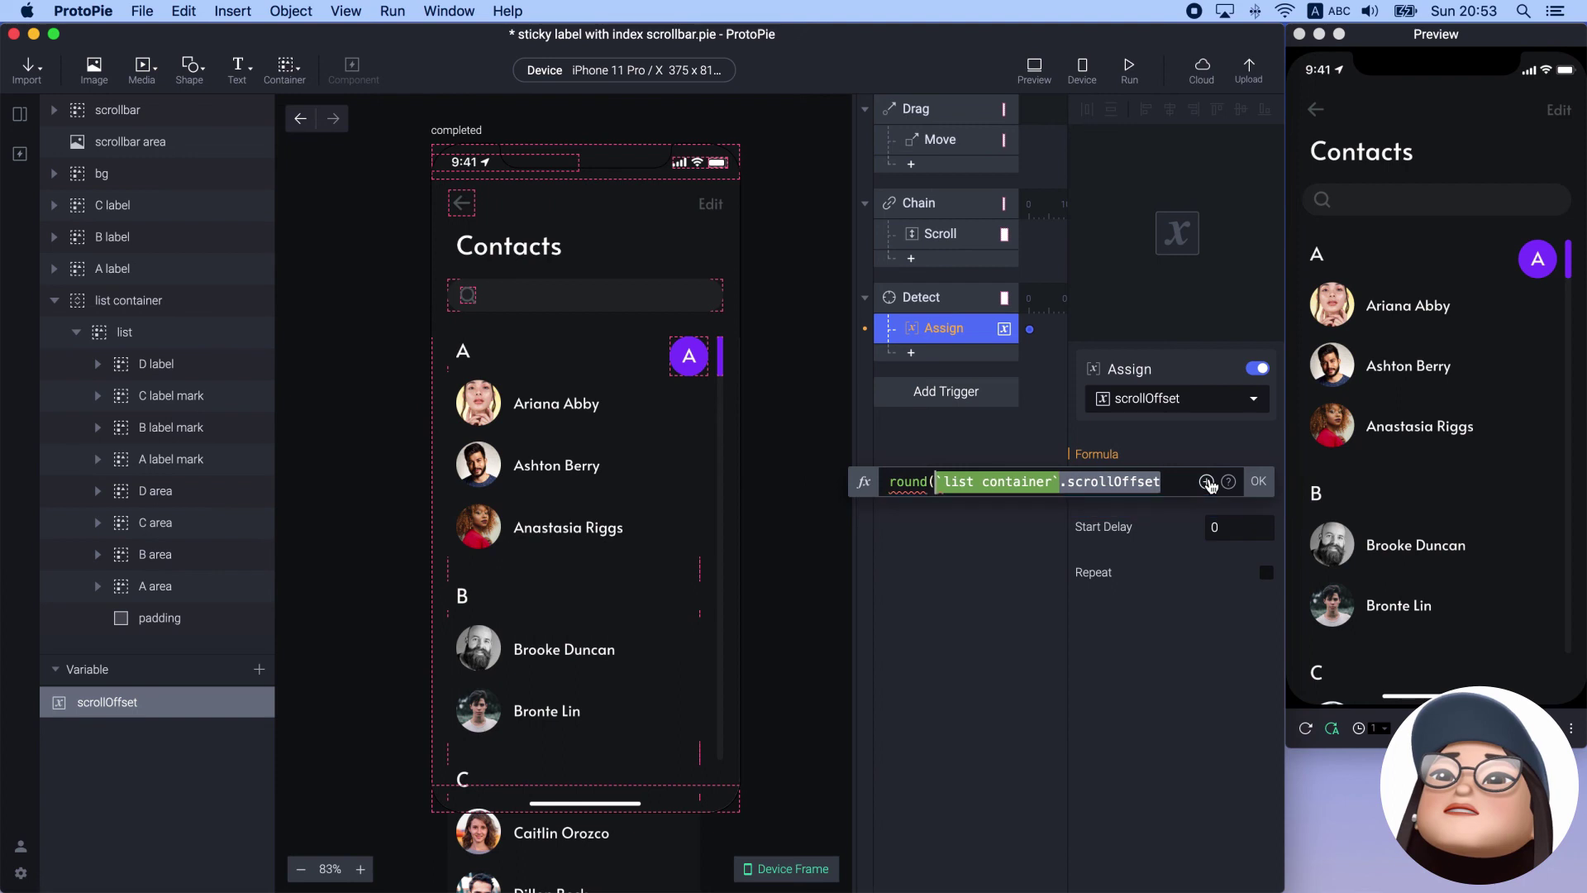
type(")")
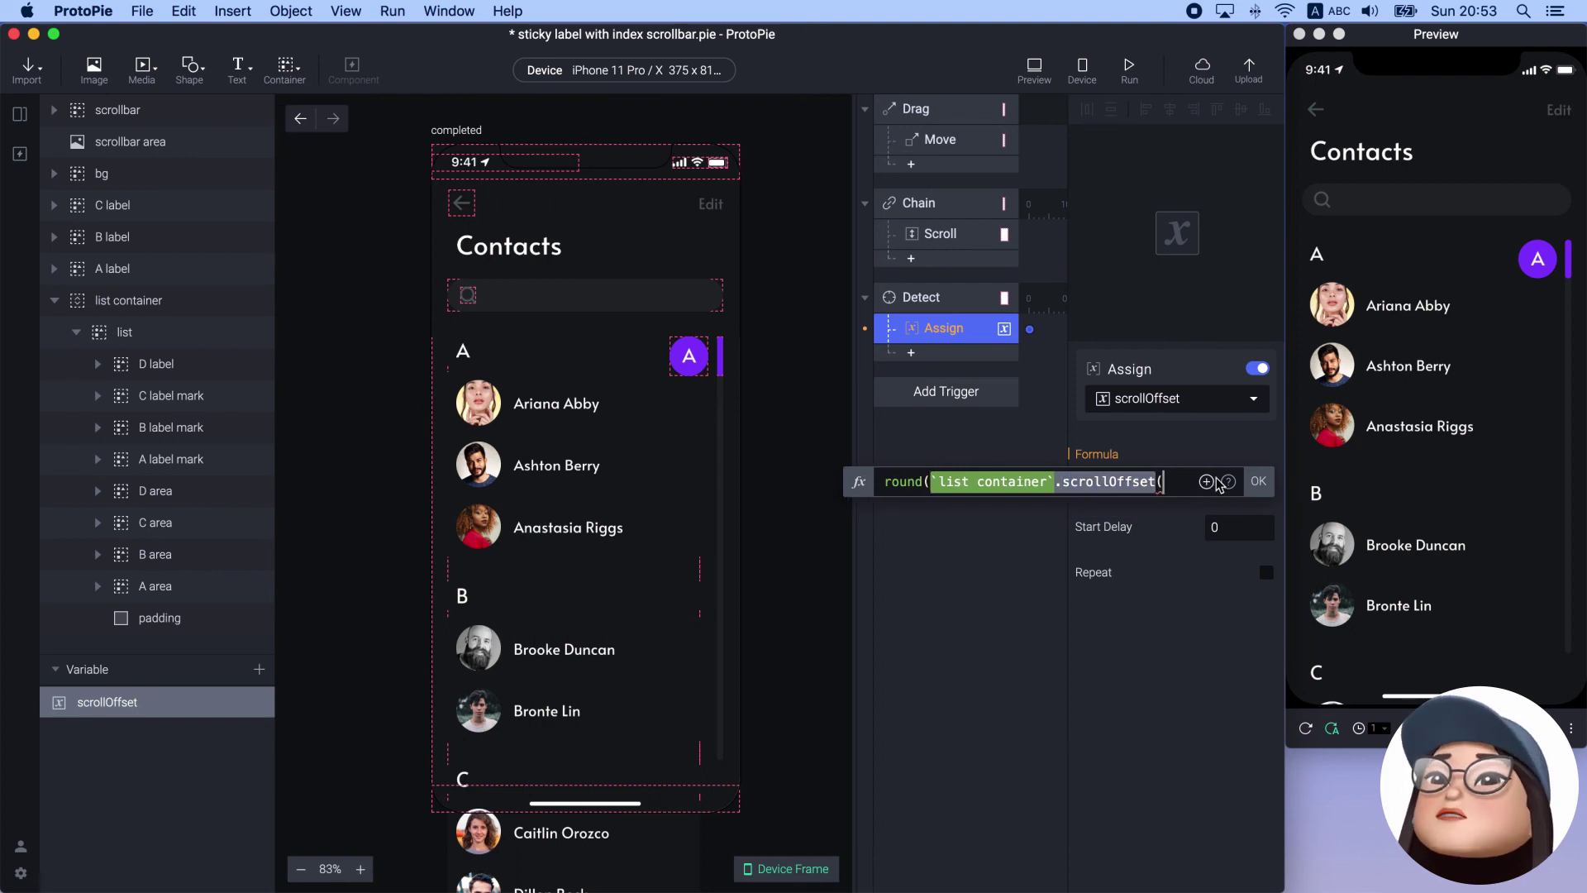
left_click(1258, 482)
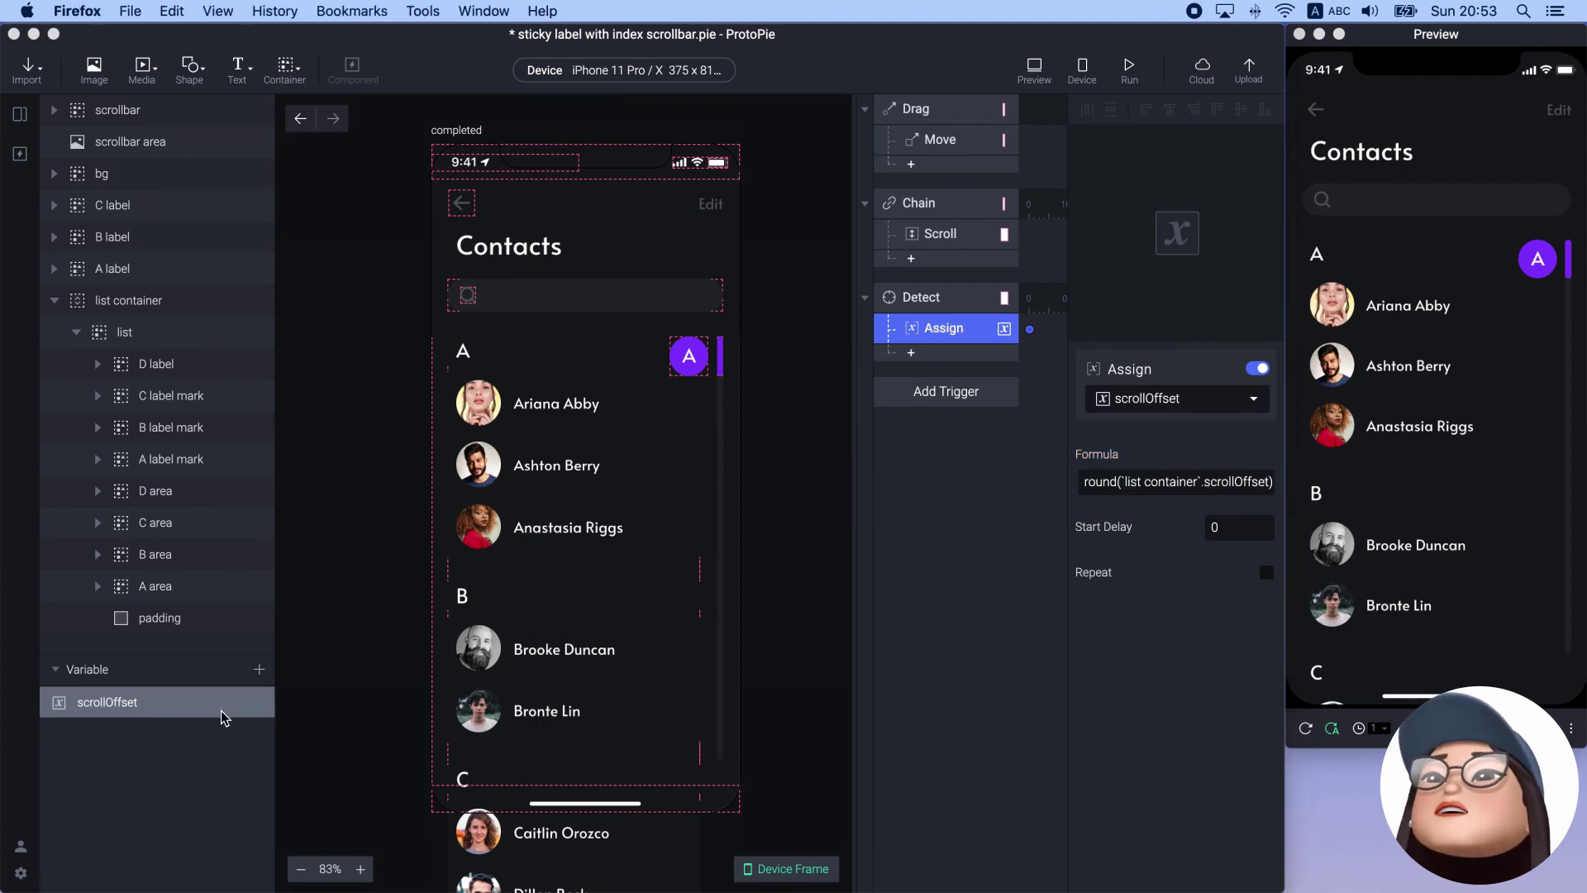
Turn on the debug overlay for the scrollOffset variable and test it by moving the index scrollbar up and down in the preview
left_click(262, 708)
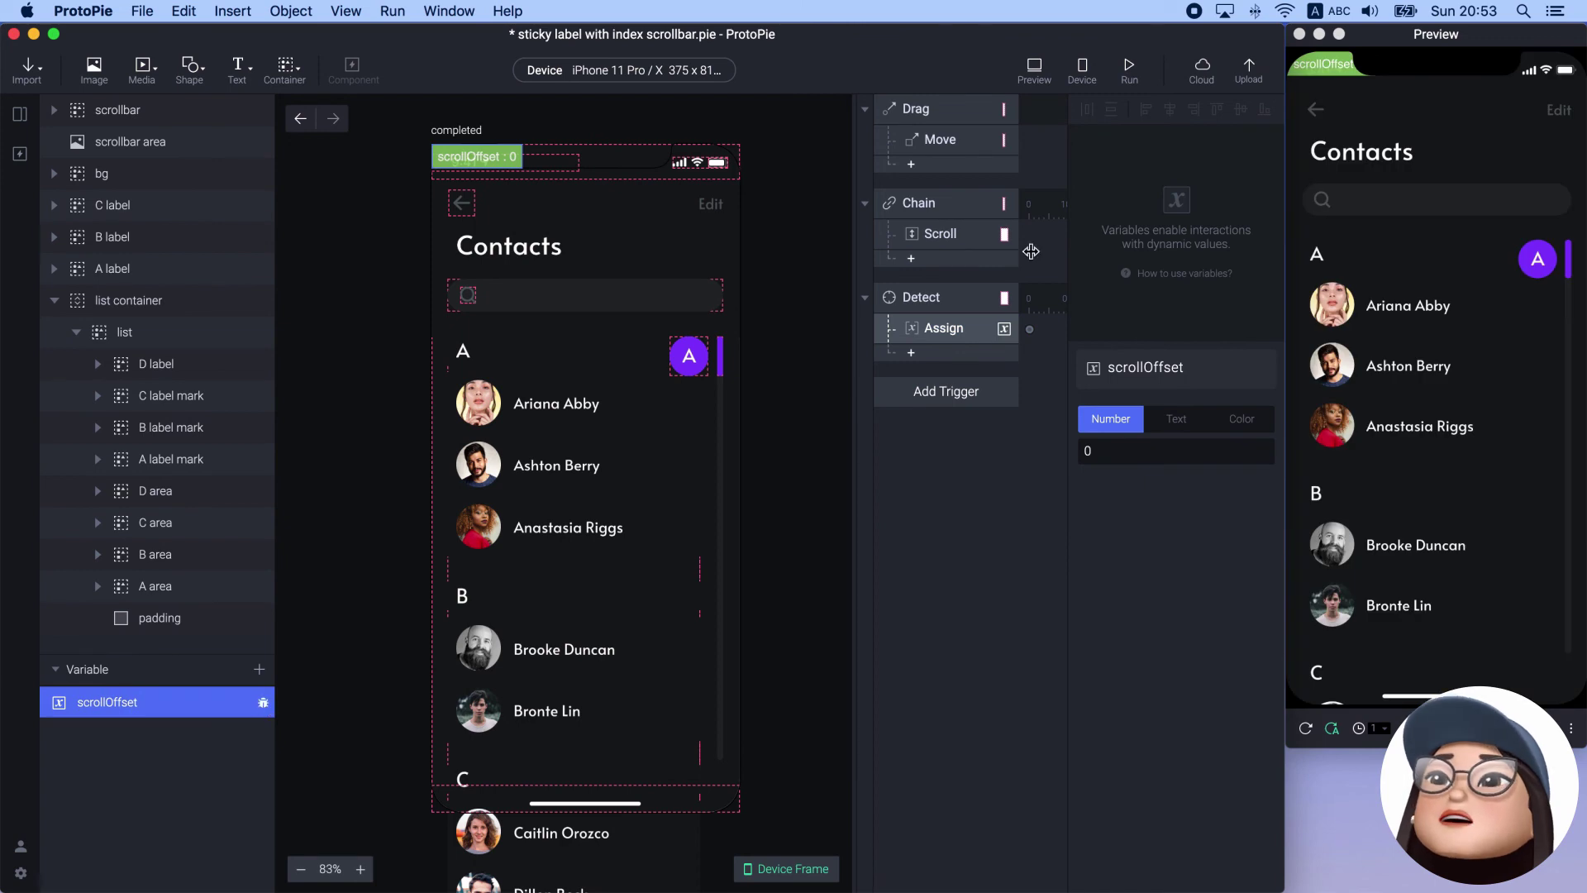
left_click_drag(1329, 65, 1405, 136)
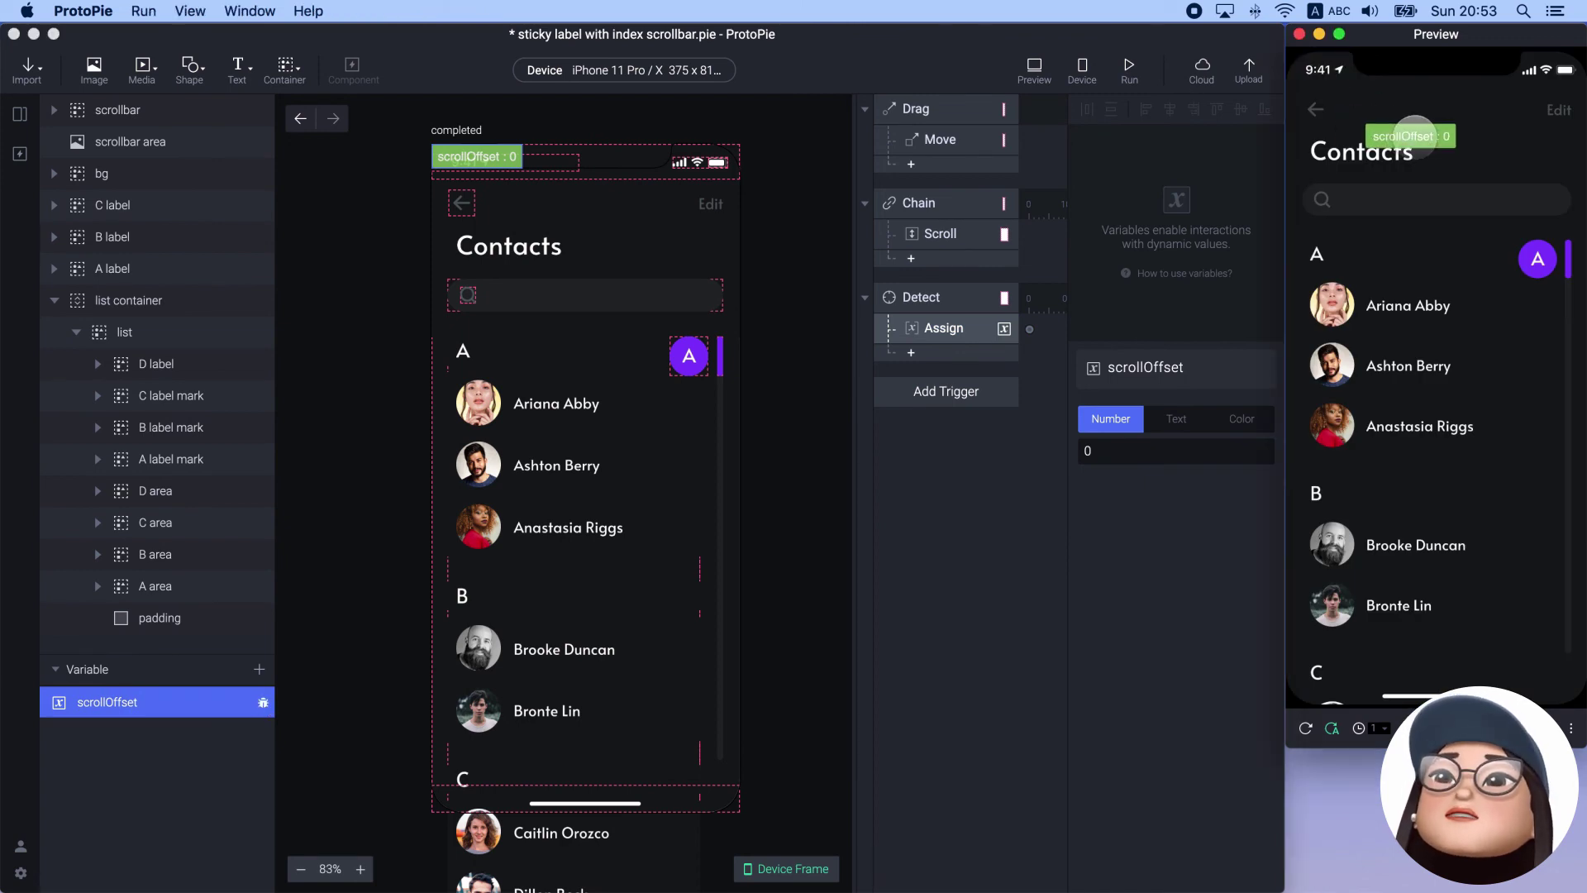
left_click_drag(1537, 259, 1537, 633)
left_click_drag(1428, 137, 1500, 526)
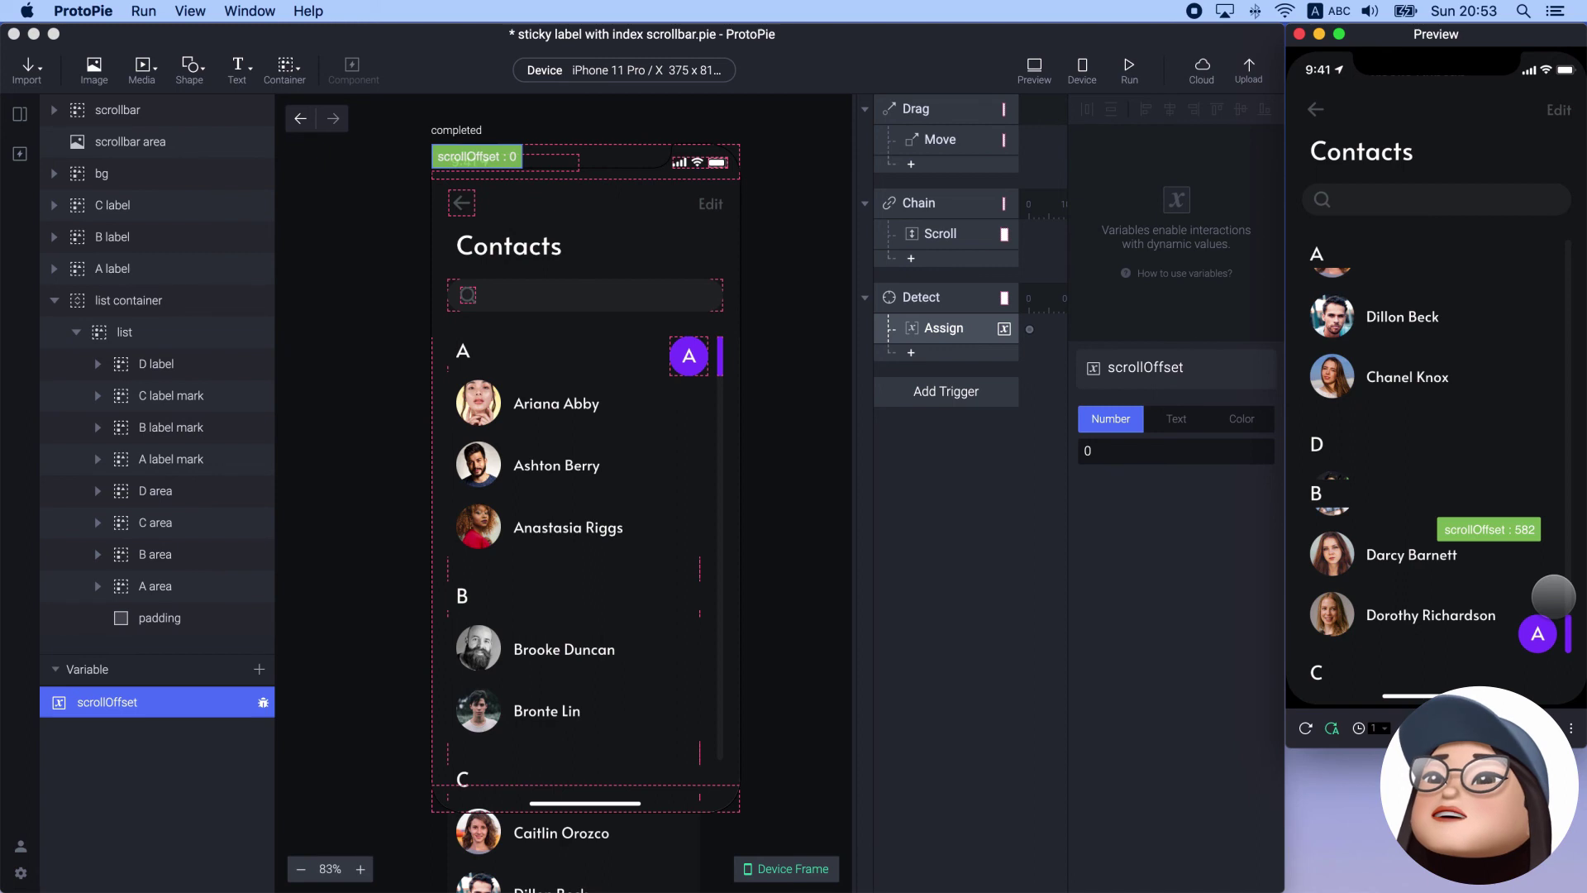
left_click_drag(1540, 629, 1535, 208)
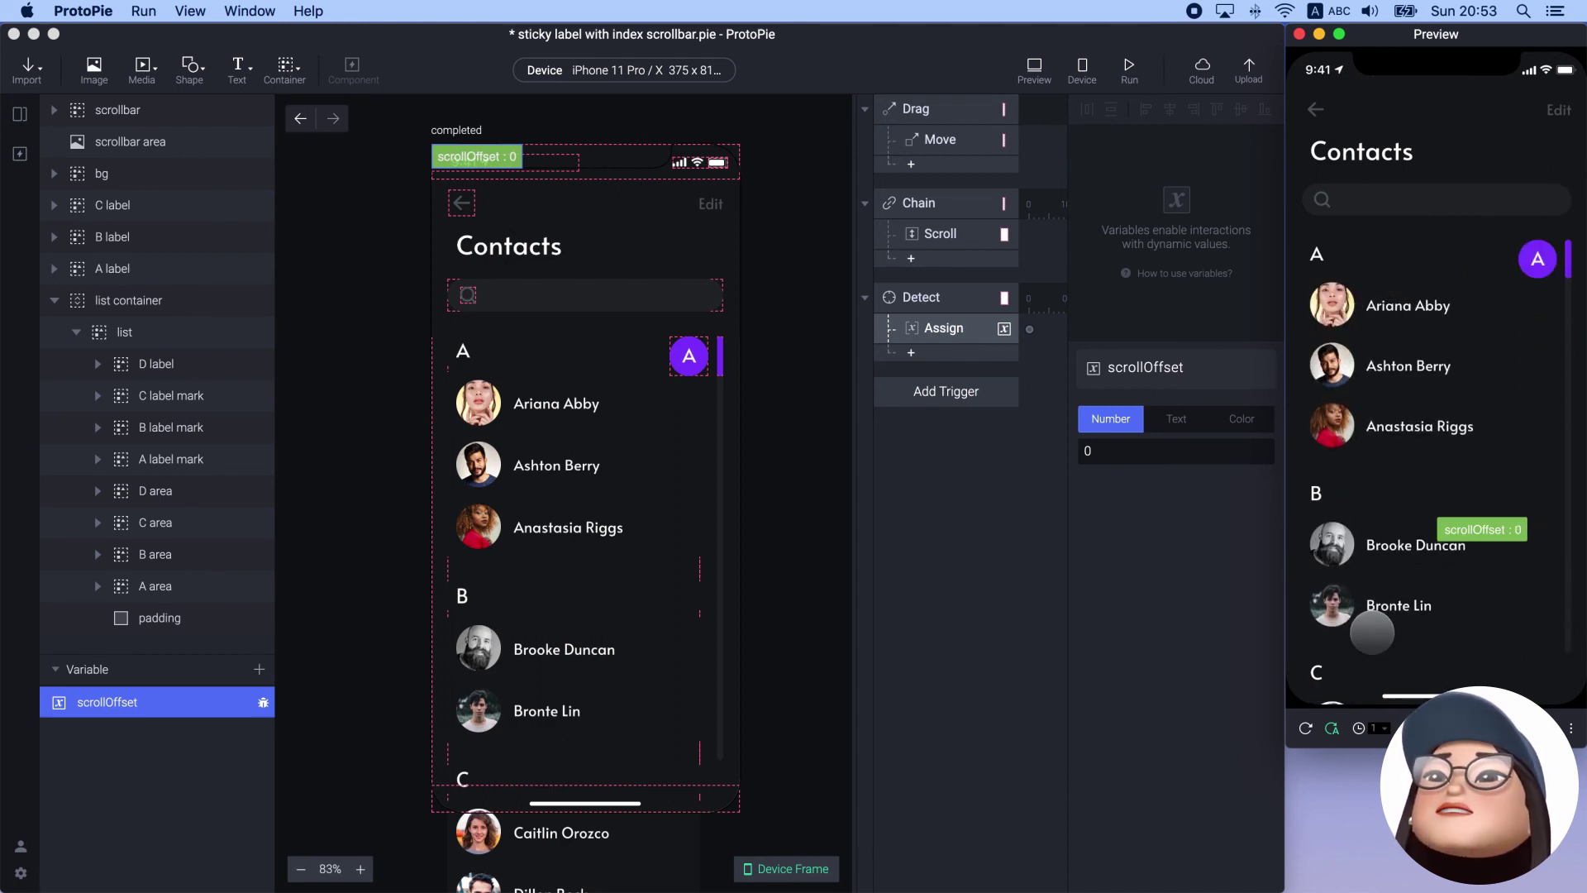
left_click(1019, 656)
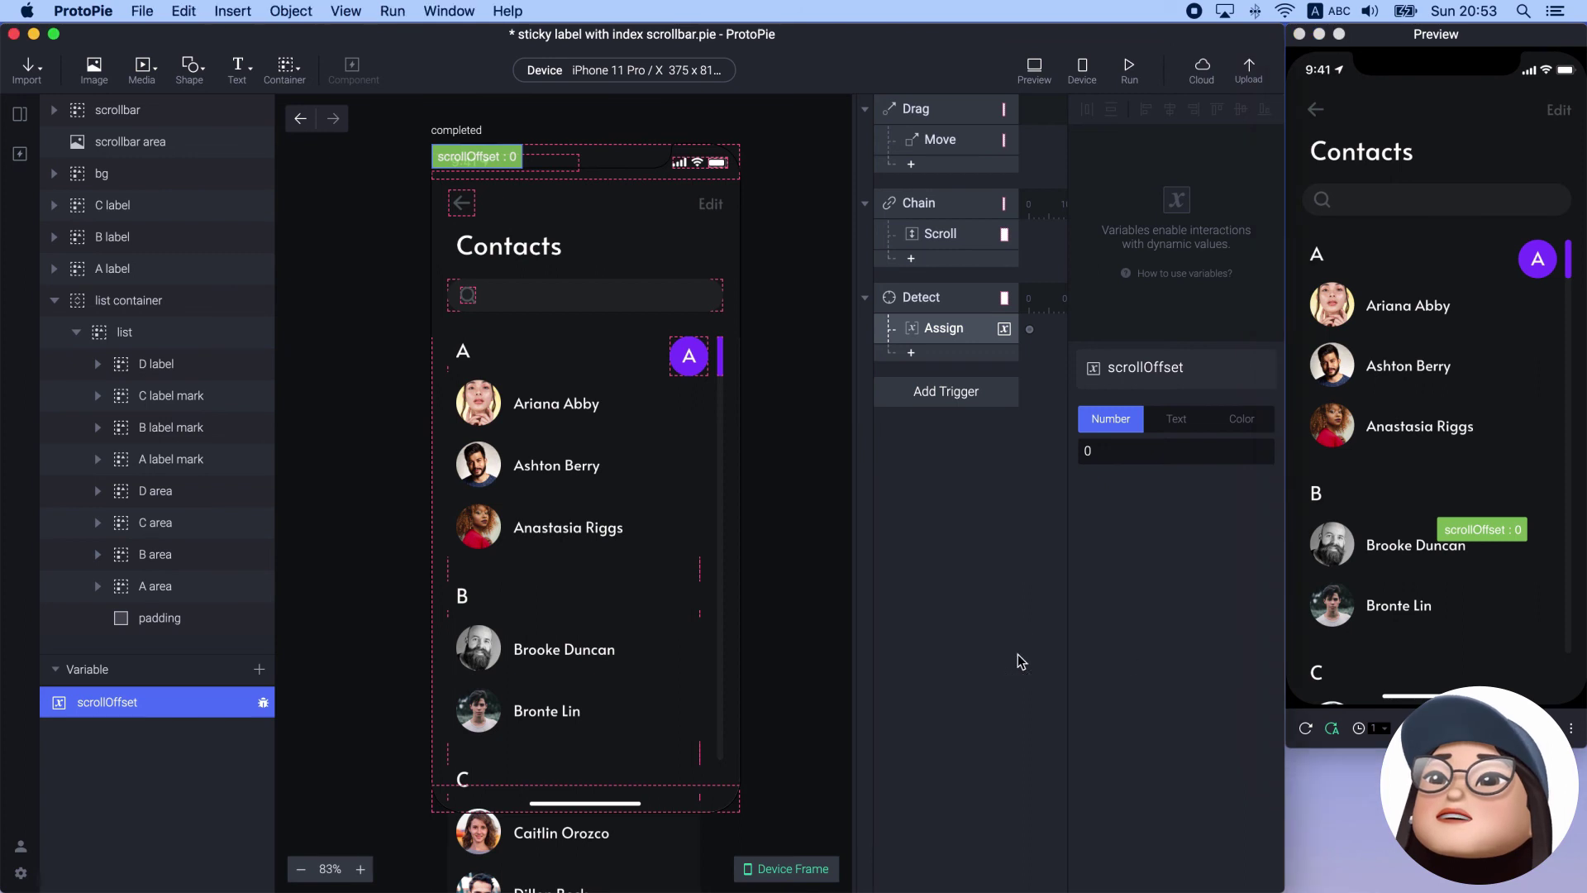
Add a Chain trigger that follows the Scroll property of the list container
left_click(935, 403)
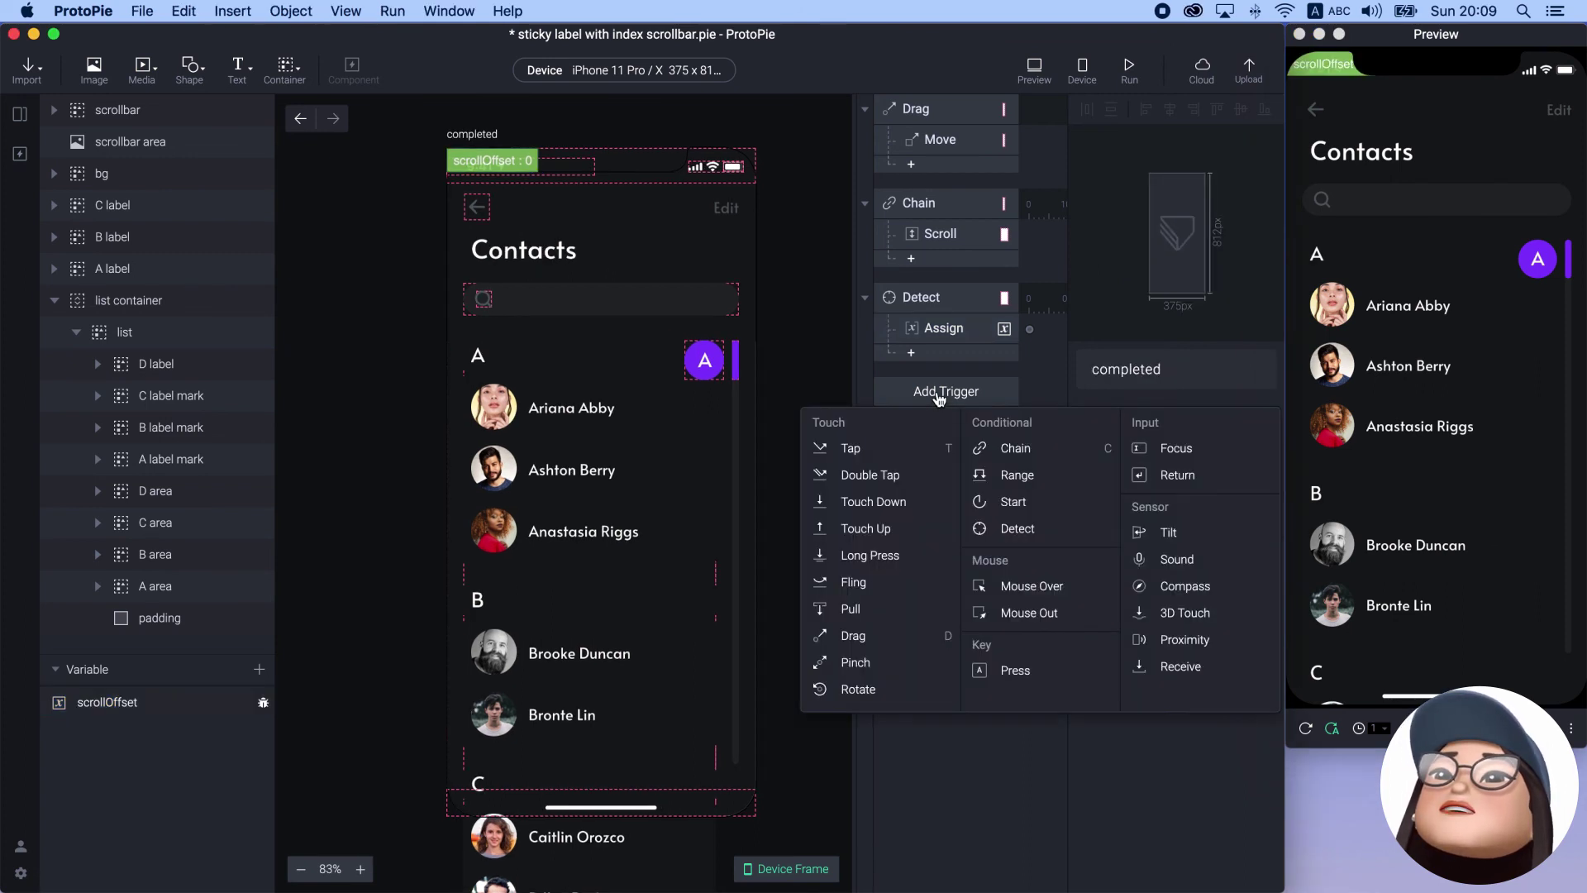
left_click(1014, 449)
left_click(1150, 397)
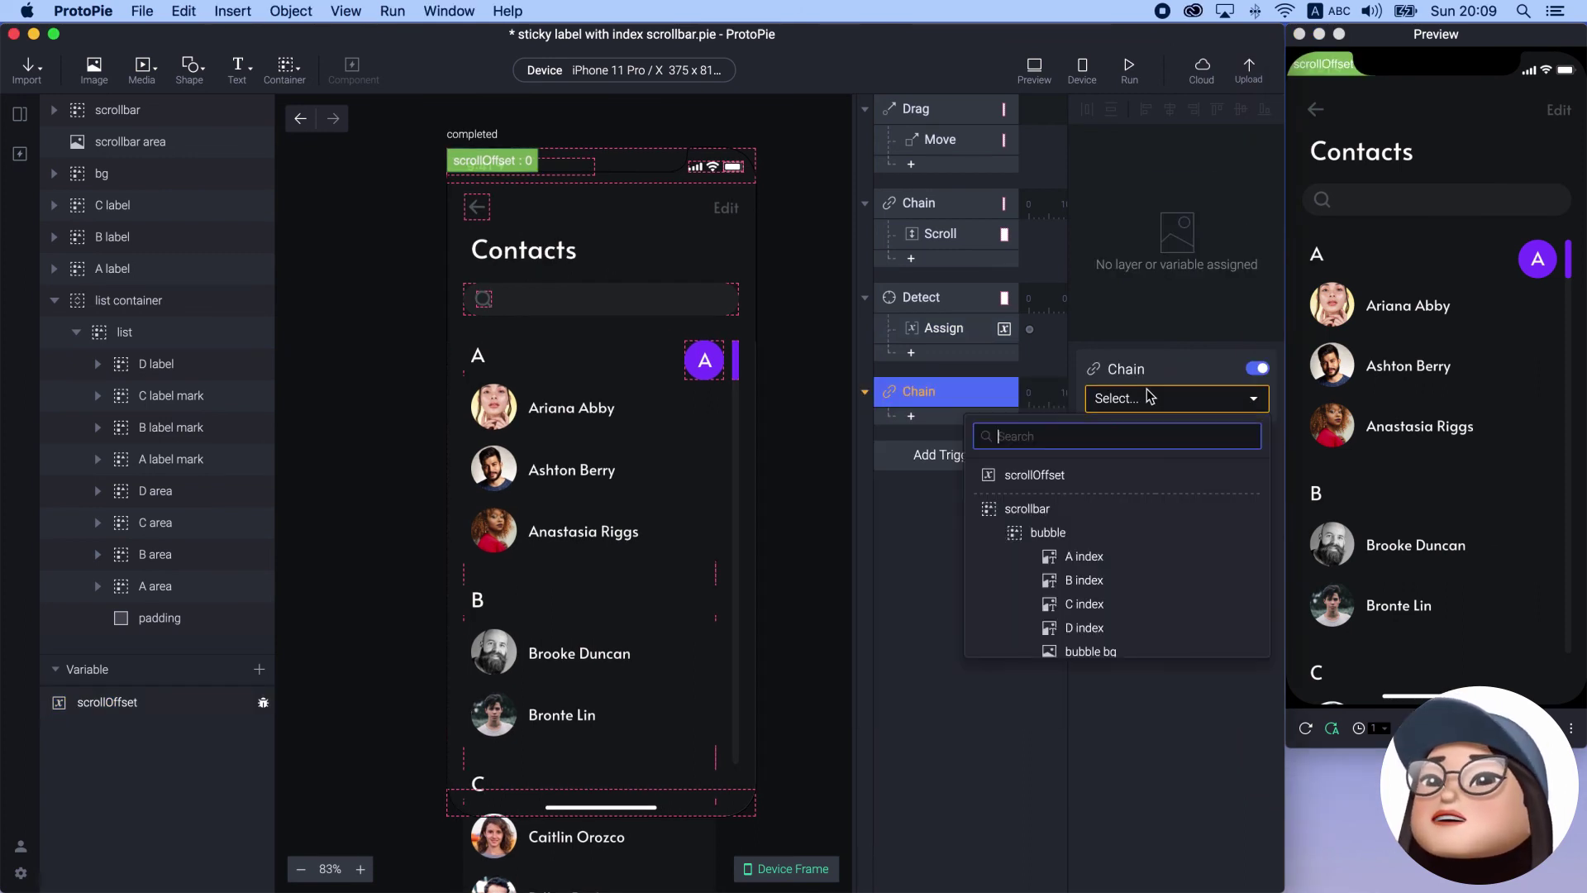
type("li")
left_click(1099, 500)
left_click(1148, 433)
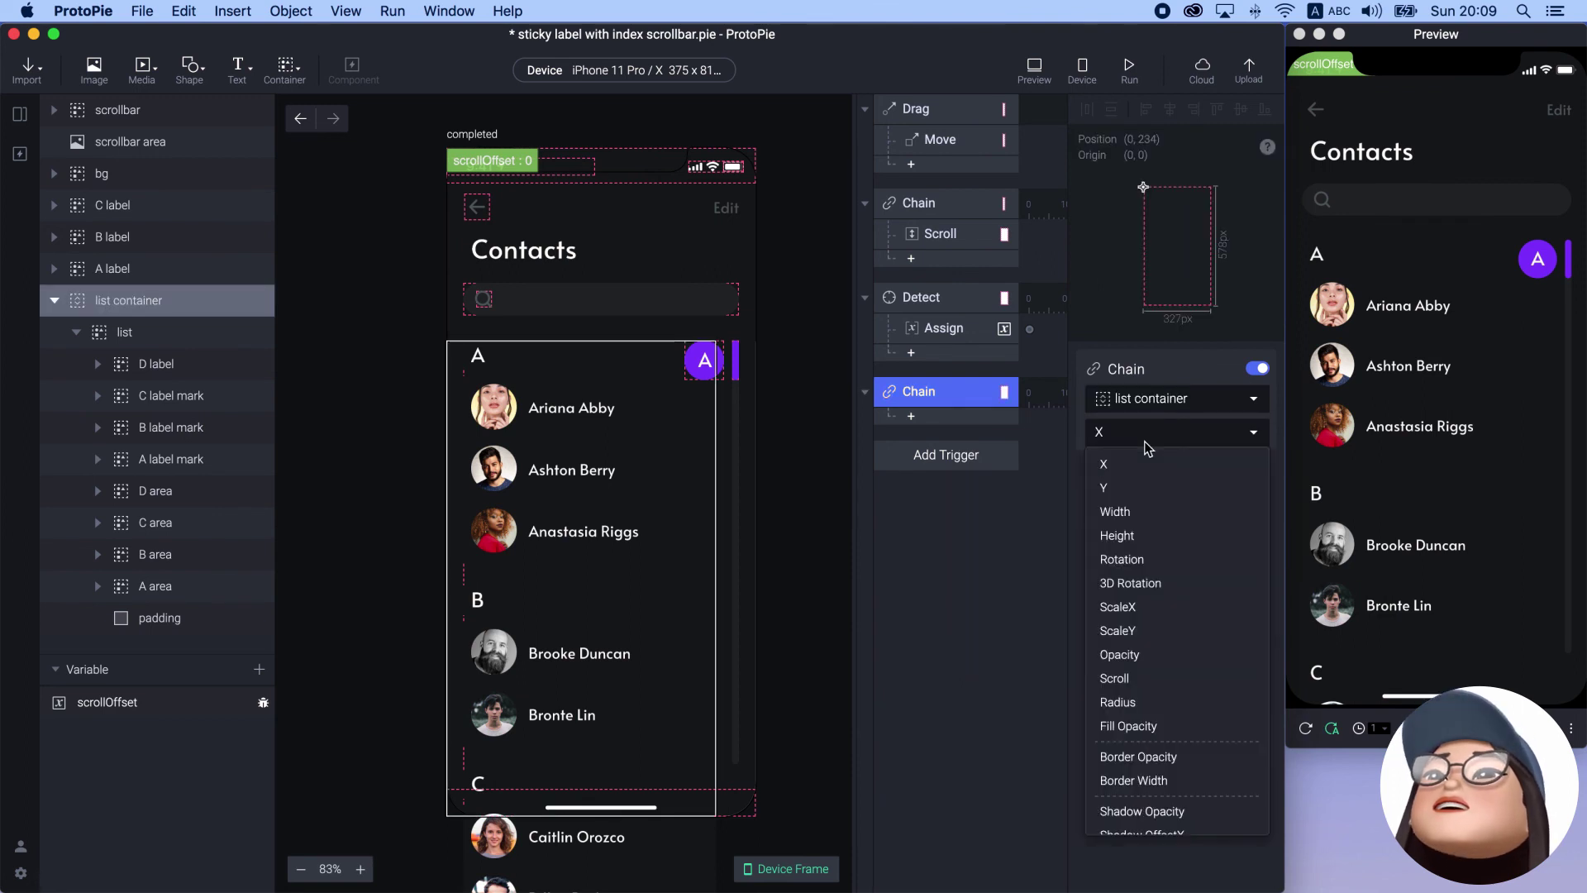
left_click(1115, 677)
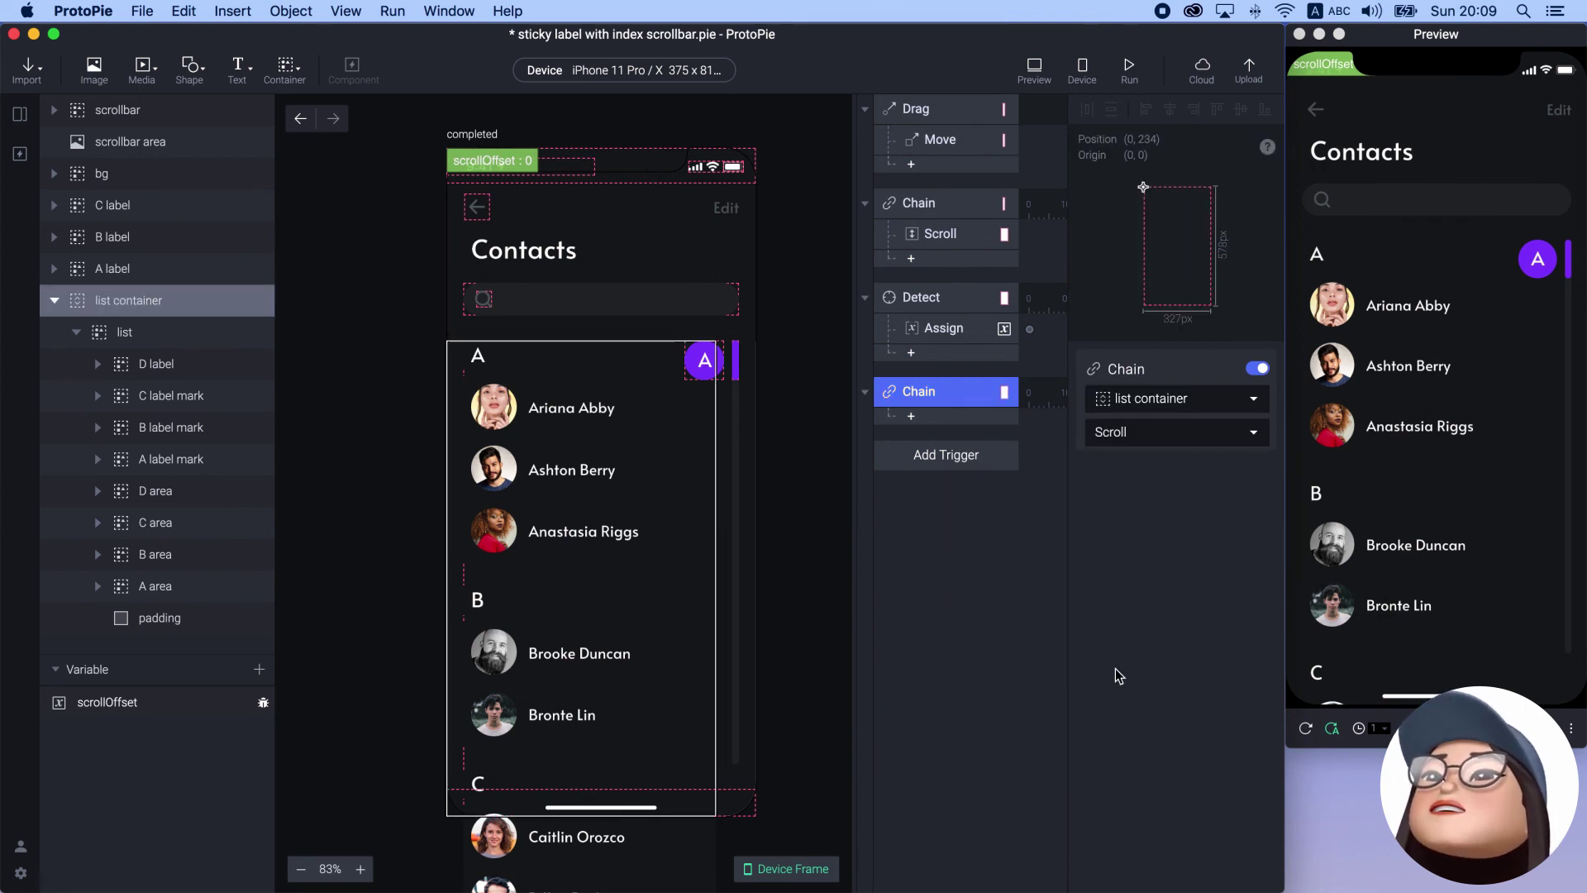
Add a Move response to the new Chain trigger with the scrollbar as its target
left_click(905, 420)
left_click(903, 438)
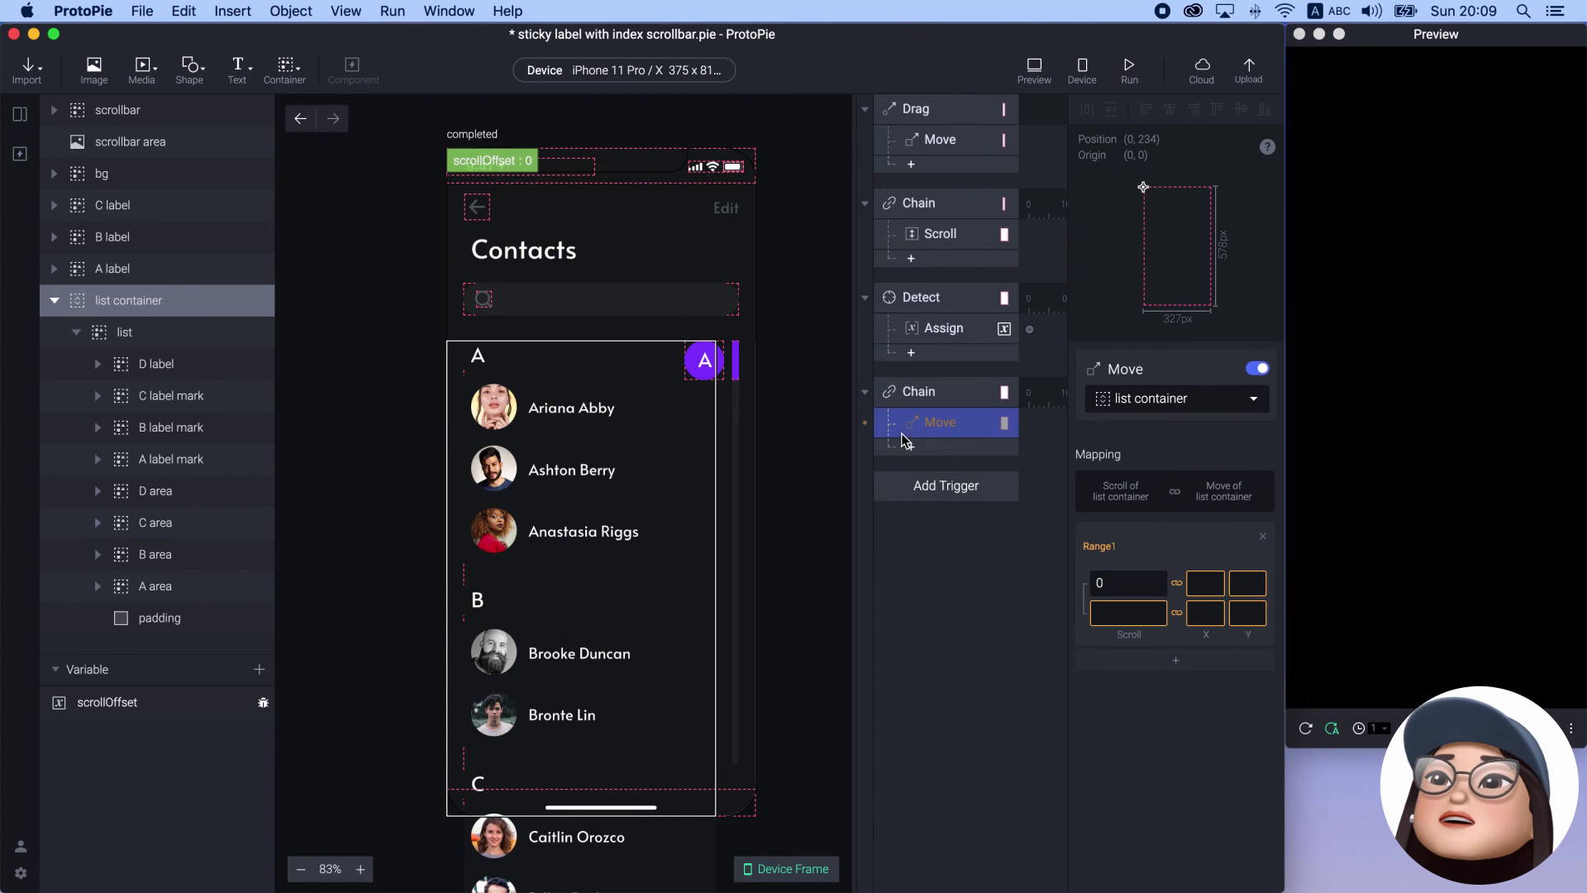
left_click(1150, 398)
type("scr")
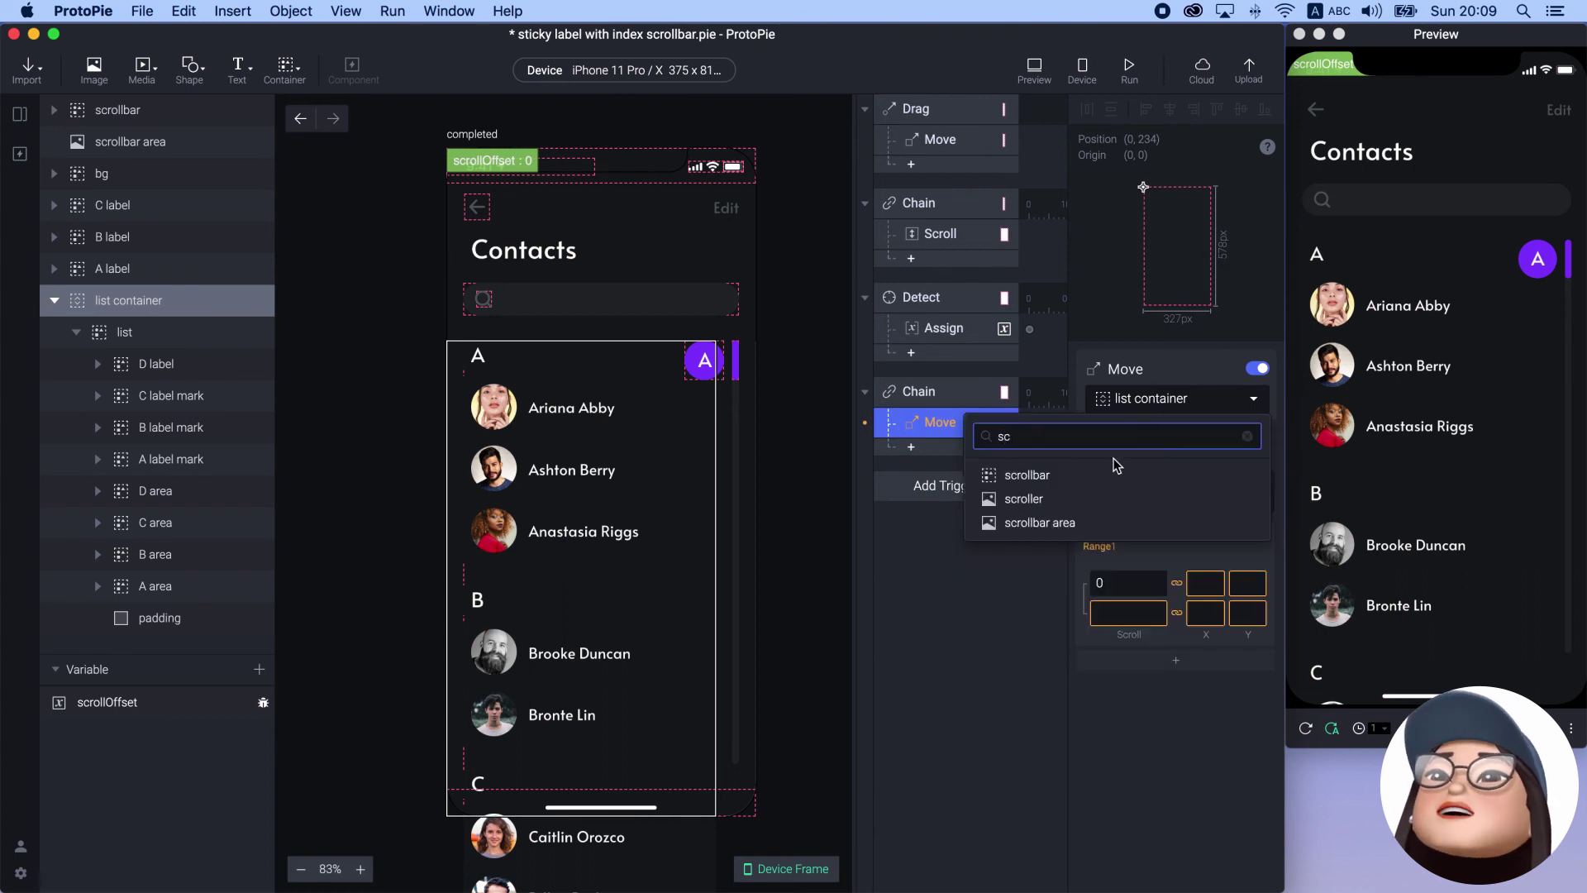
left_click(1114, 469)
Map the scrollbar's Move response from scroll 0–582 to Y 234–700, matching the list container's existing Scroll response
left_click(1114, 579)
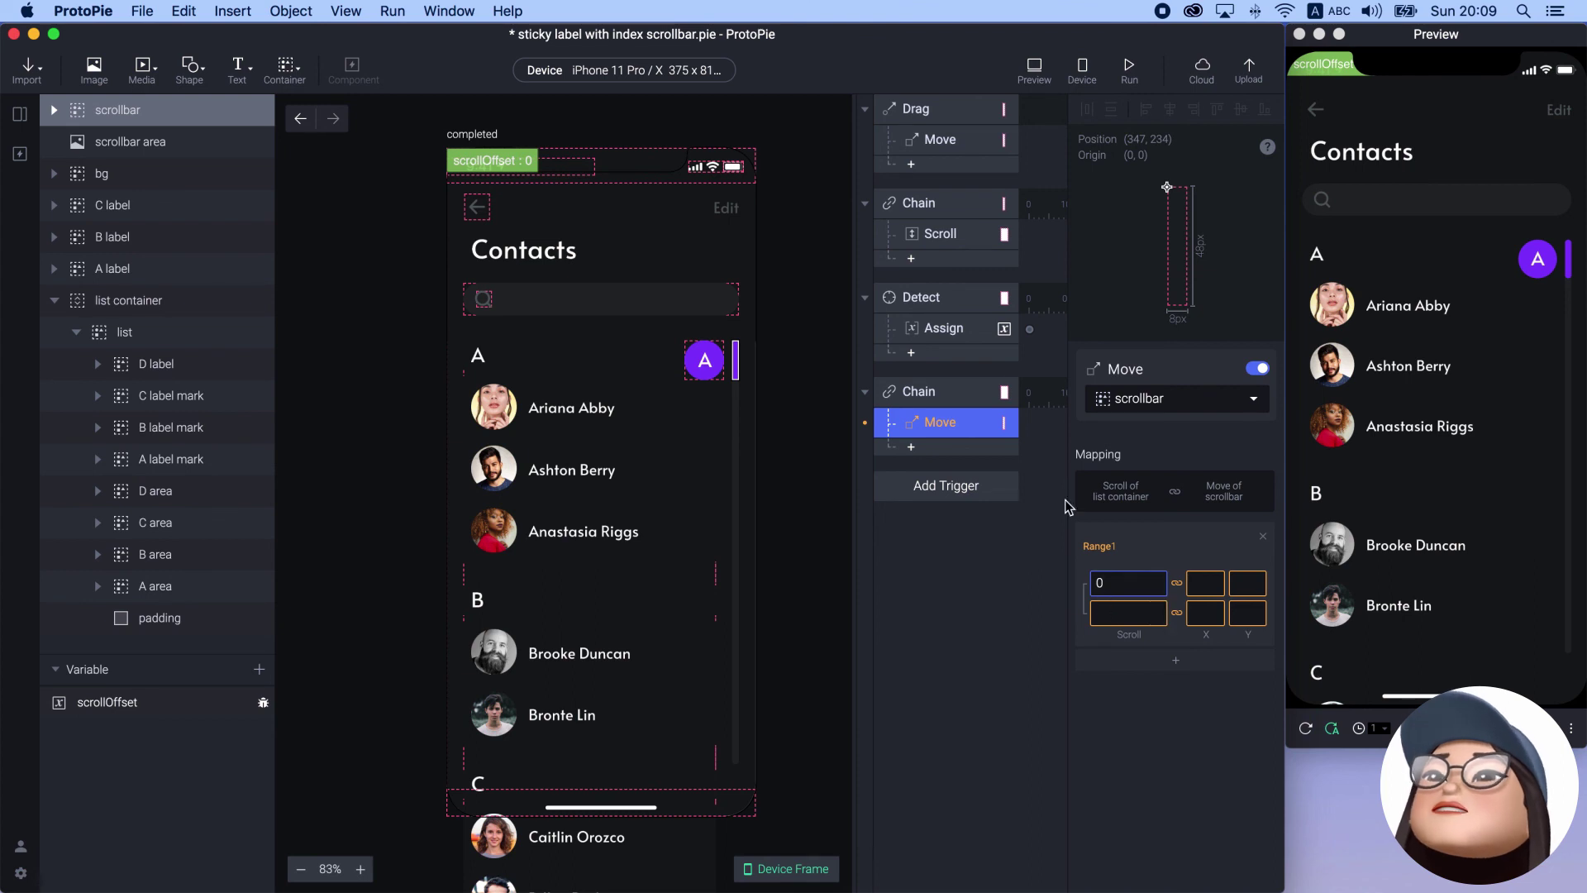
left_click(967, 239)
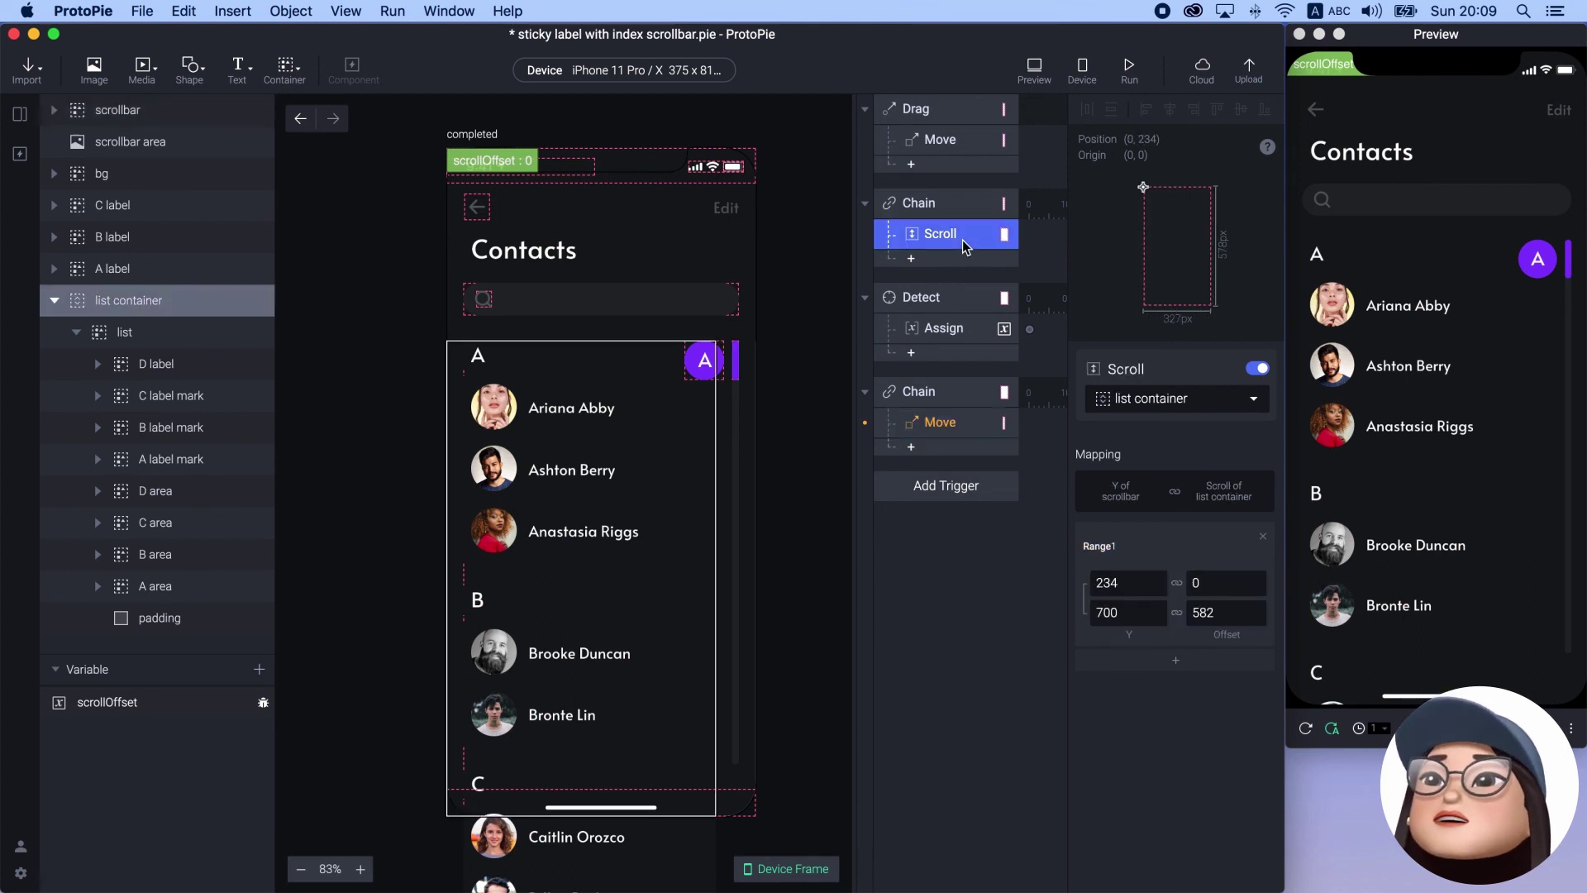
left_click(950, 422)
left_click(1140, 614)
type("582")
left_click(1235, 584)
type("234")
left_click(1249, 613)
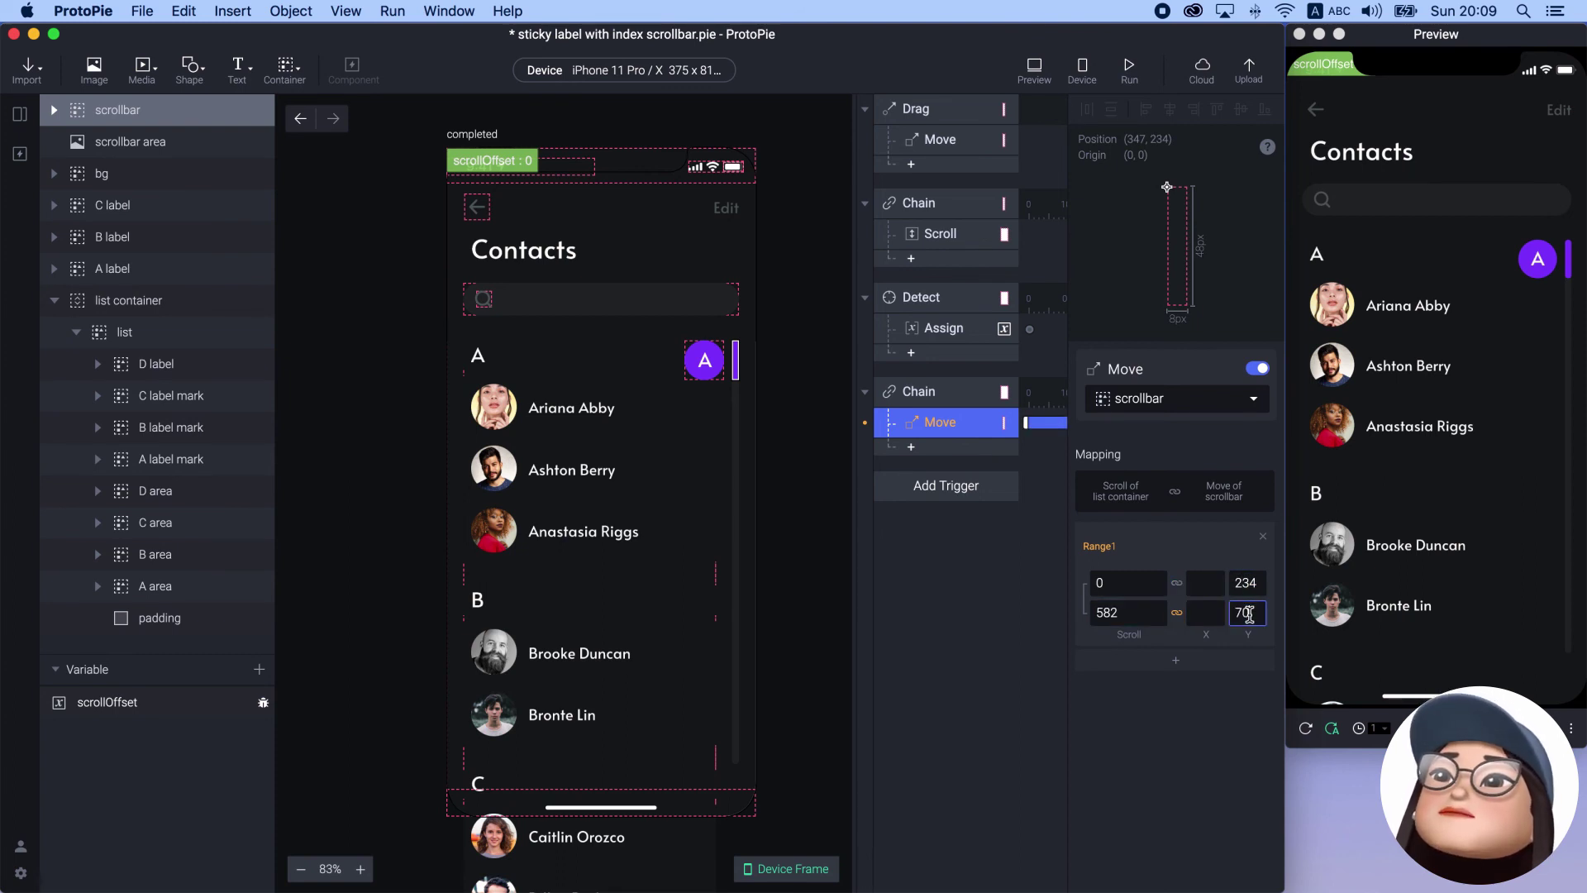
key("Return")
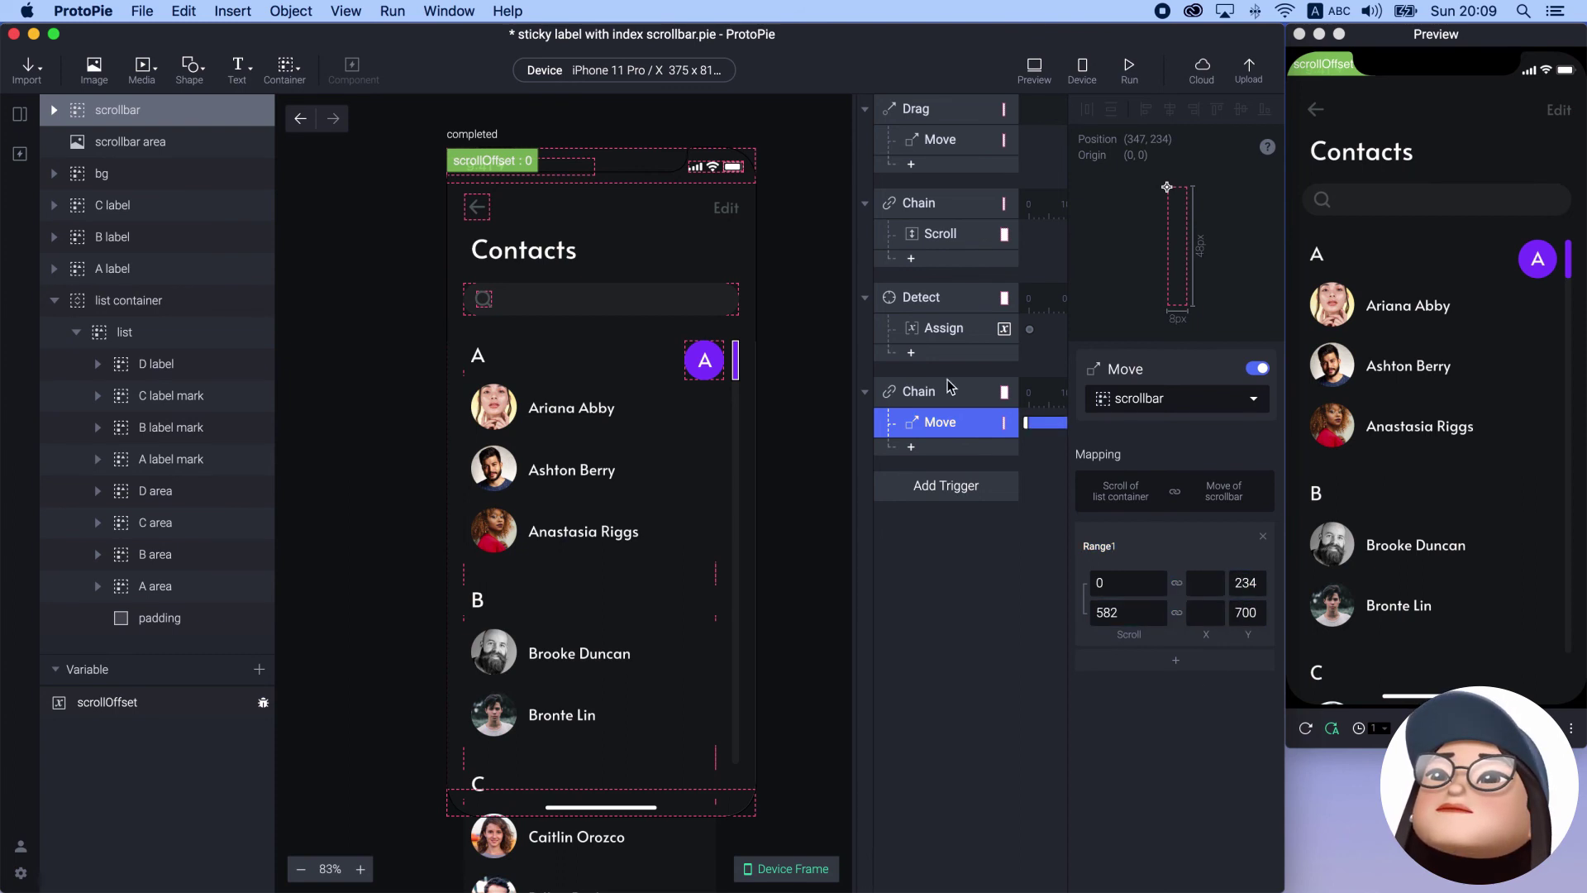
left_click(954, 240)
left_click(940, 424)
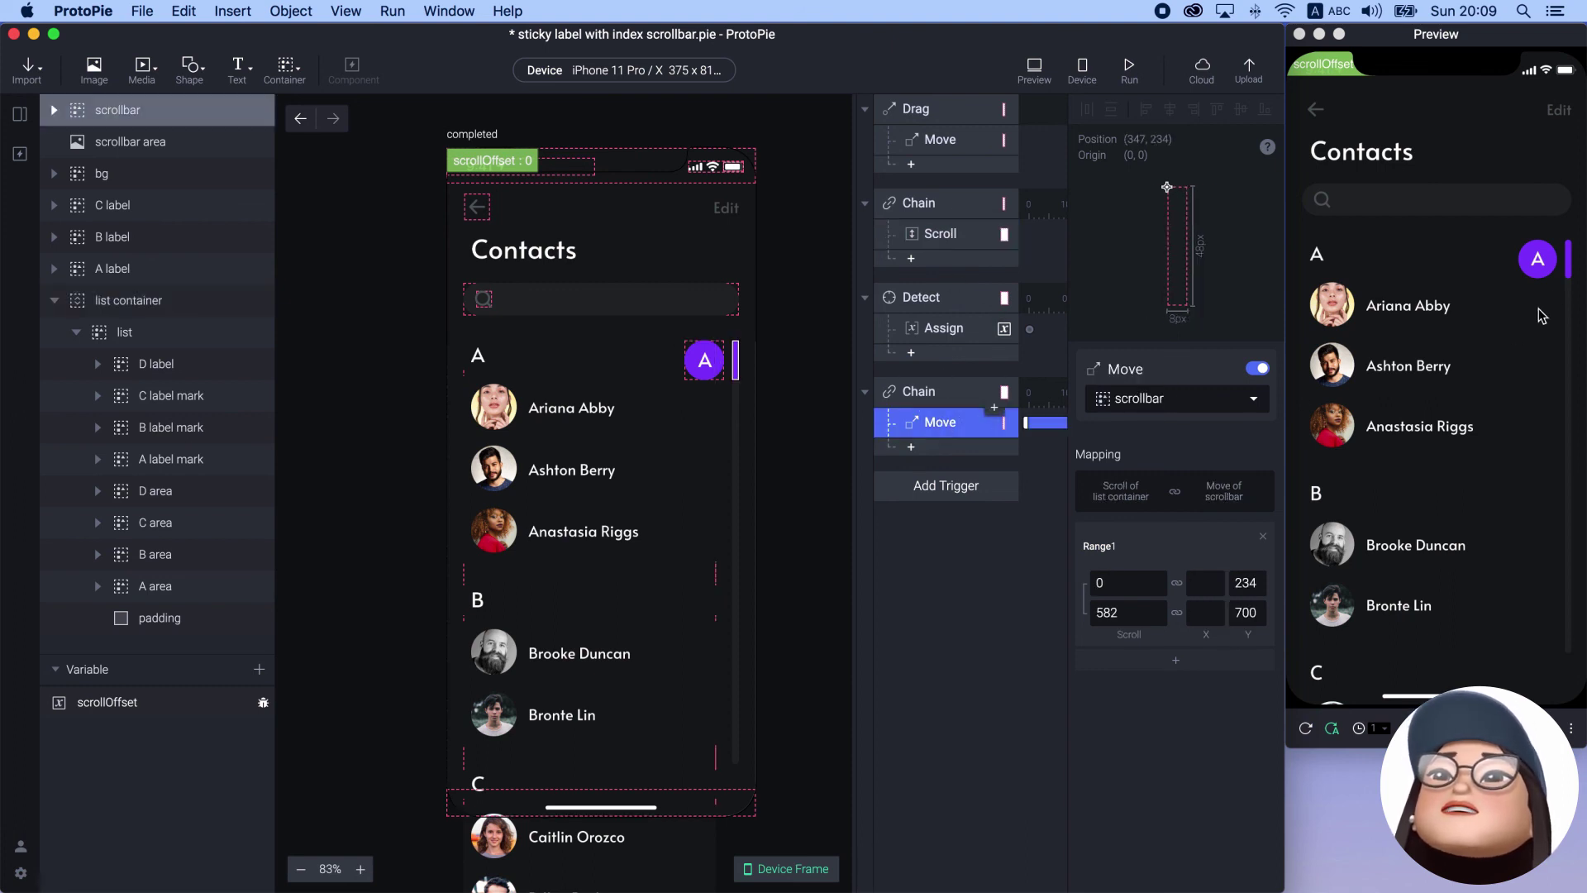
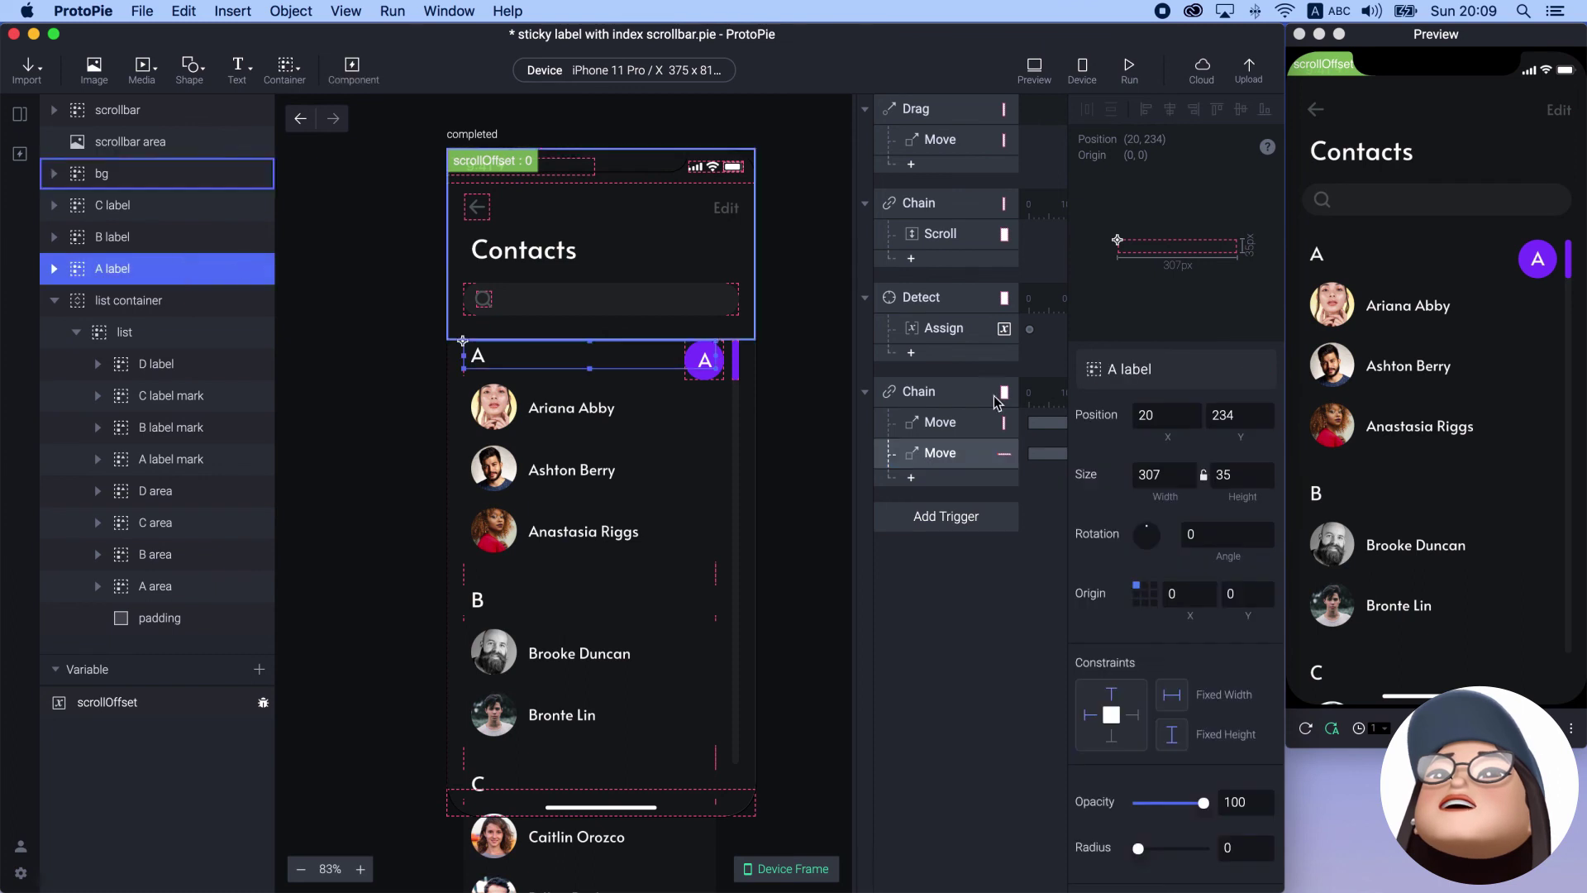
Check the A label's Y position and its Move response, and test the label by moving the scrollbar in the preview
left_click(1233, 414)
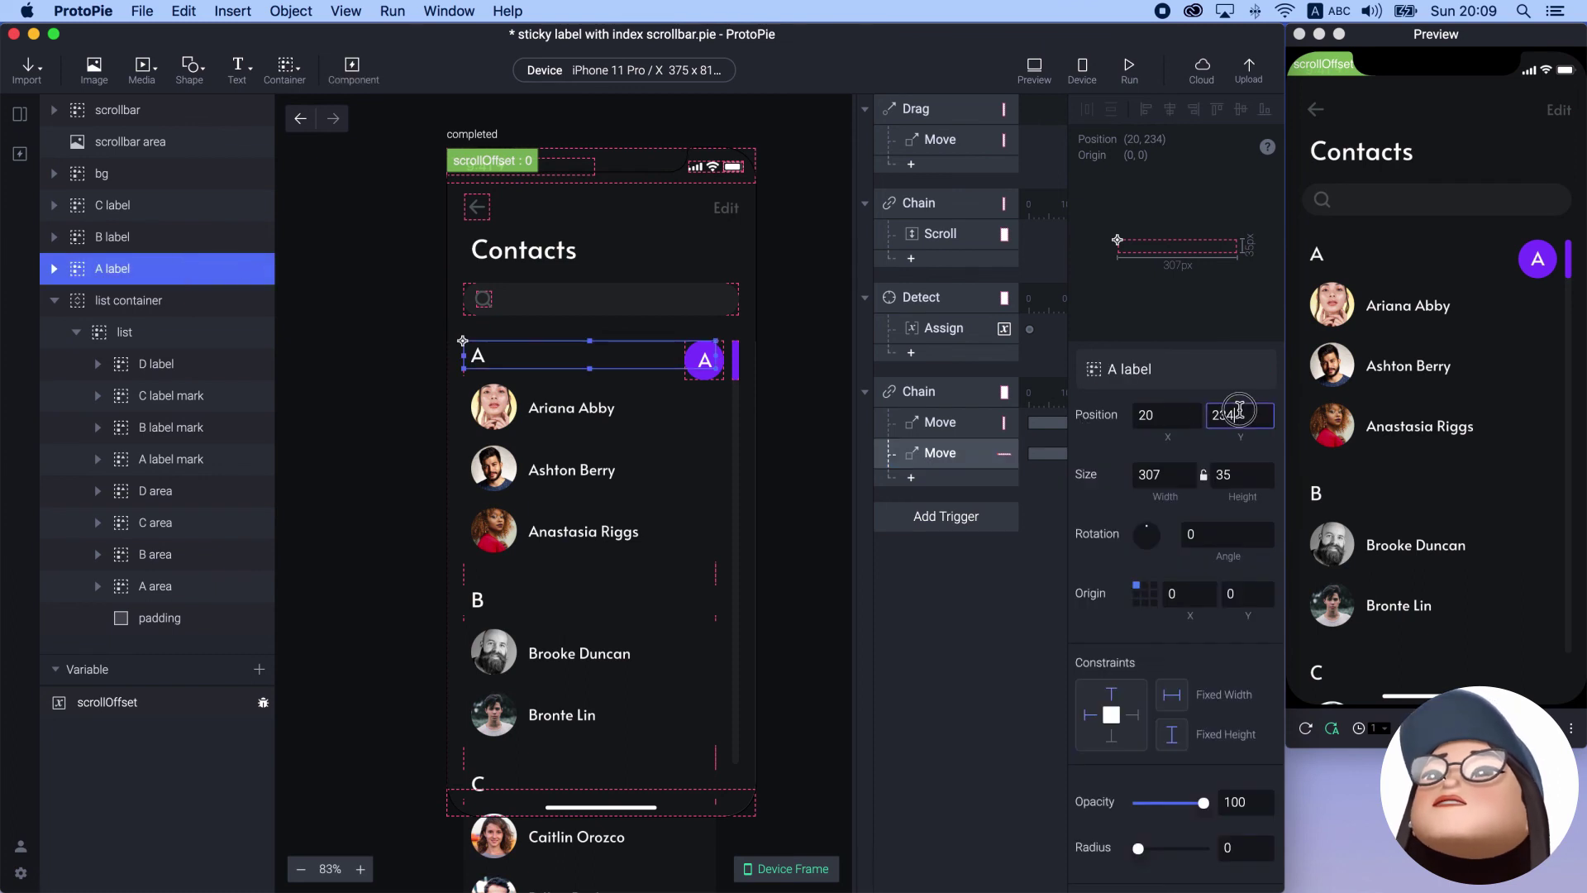
left_click(940, 454)
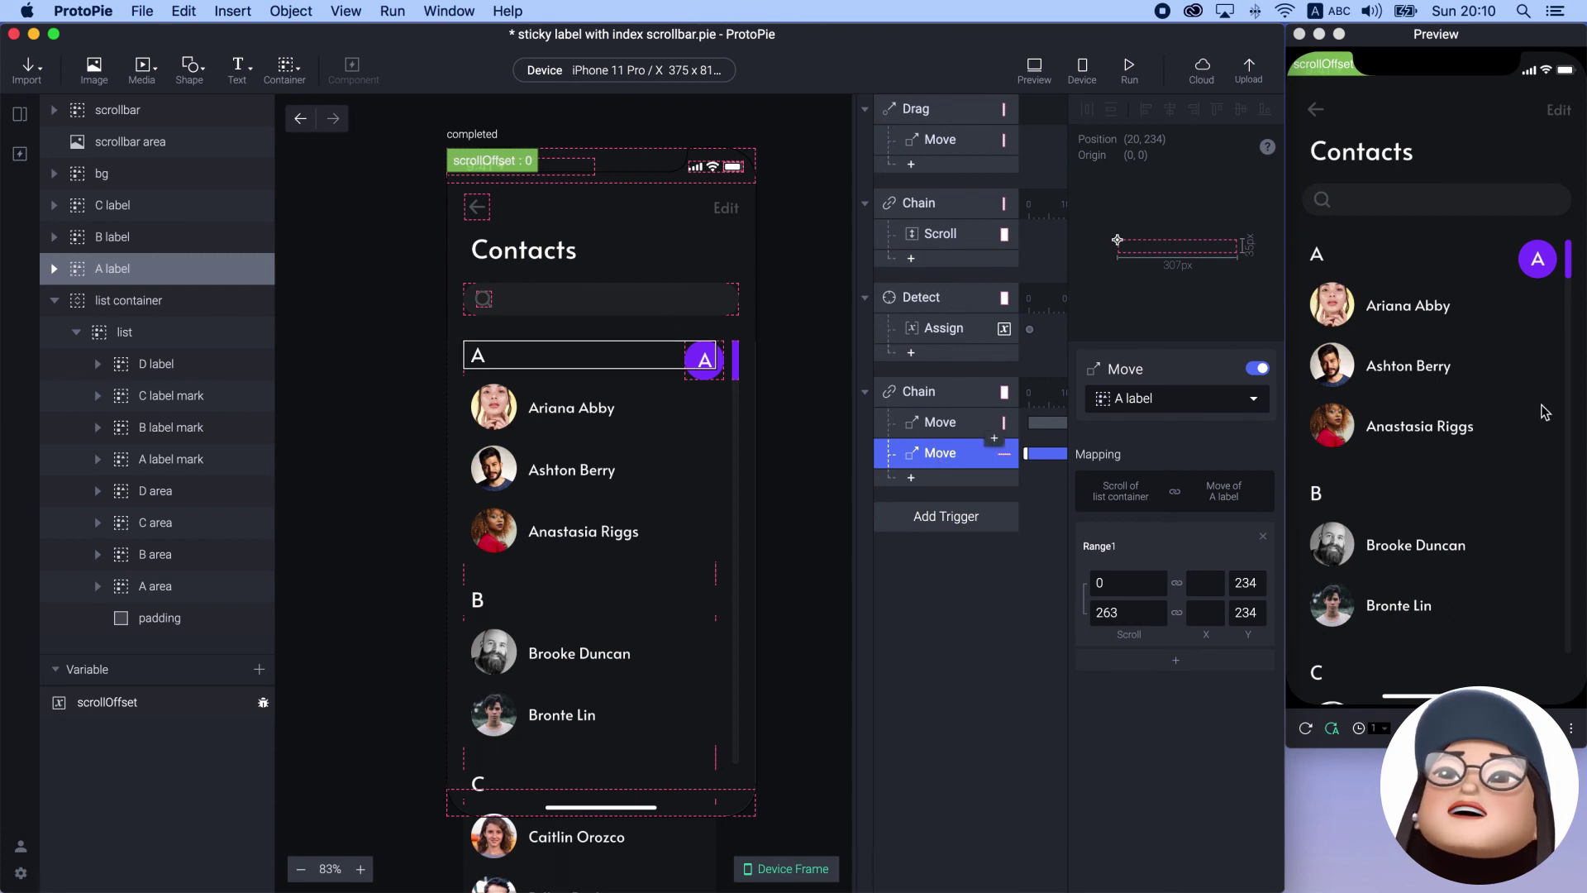
left_click(1567, 253)
mouse_move(1567, 253)
left_mouse_down()
mouse_move(1557, 354)
mouse_move(1565, 228)
left_mouse_up()
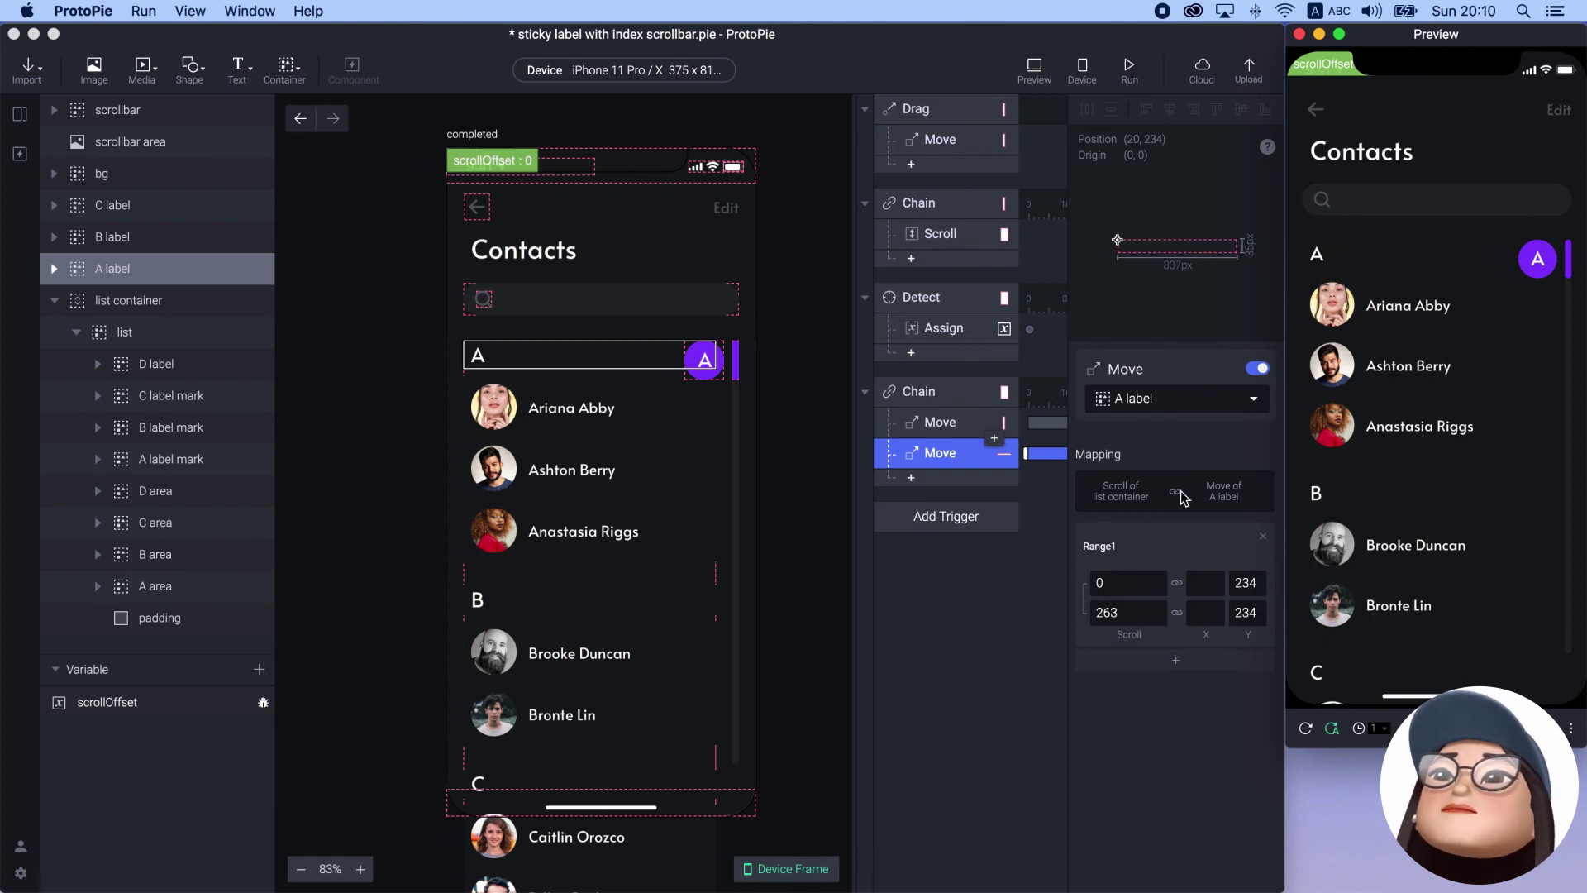
left_click_drag(1559, 255, 1553, 439)
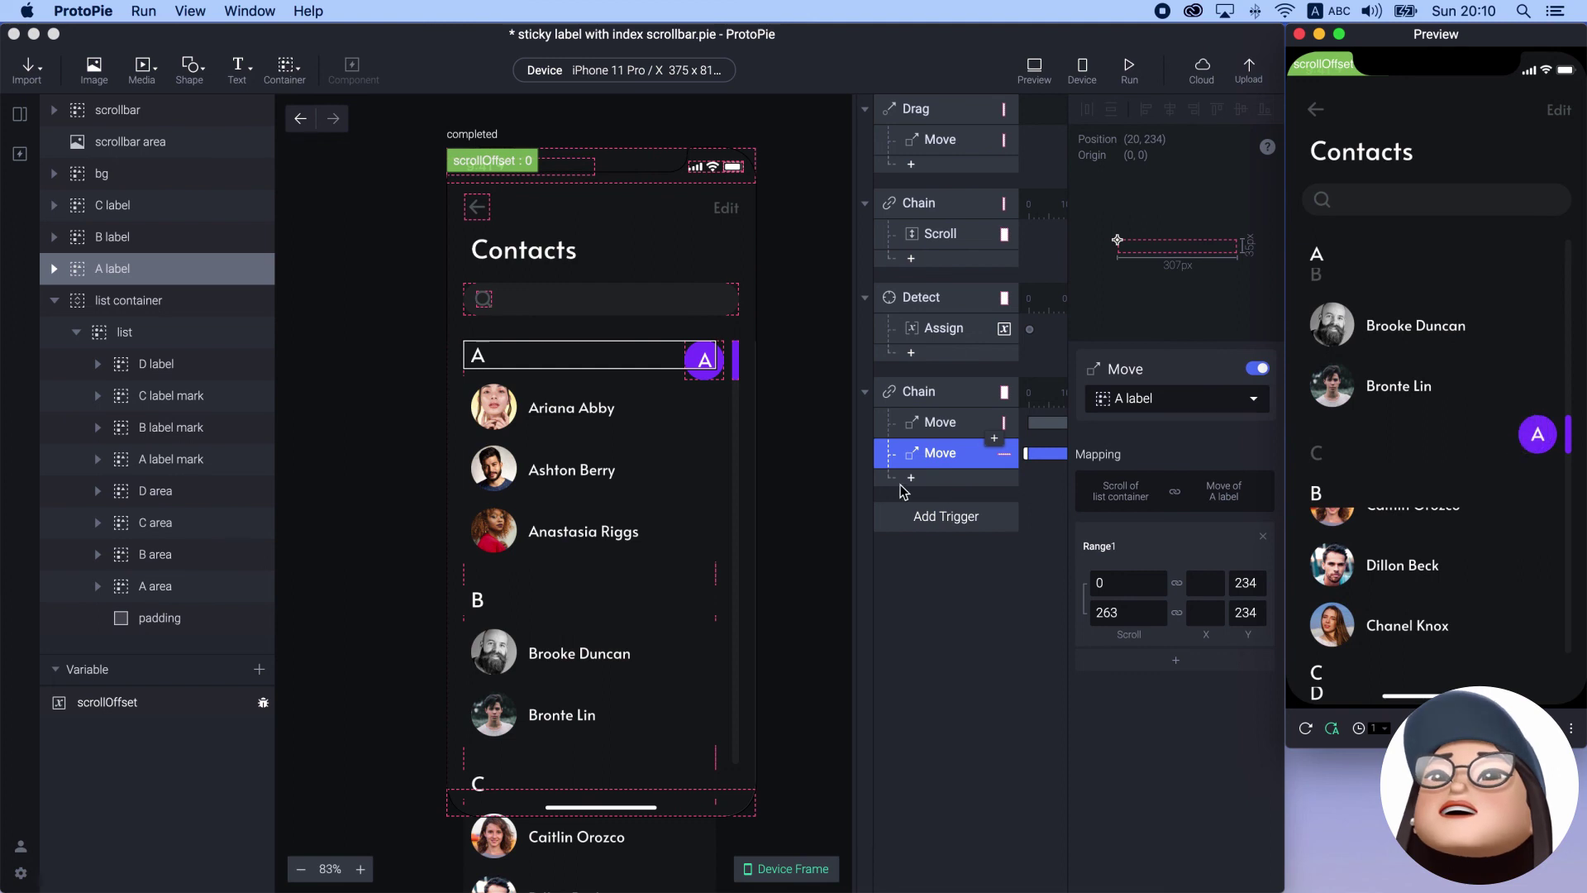
Add a second range to the A label's Move response mapping scroll 263–298 to Y 234–199, and test it in the preview
left_click(1124, 660)
left_click(1124, 711)
type("263")
key("Tab")
type("298")
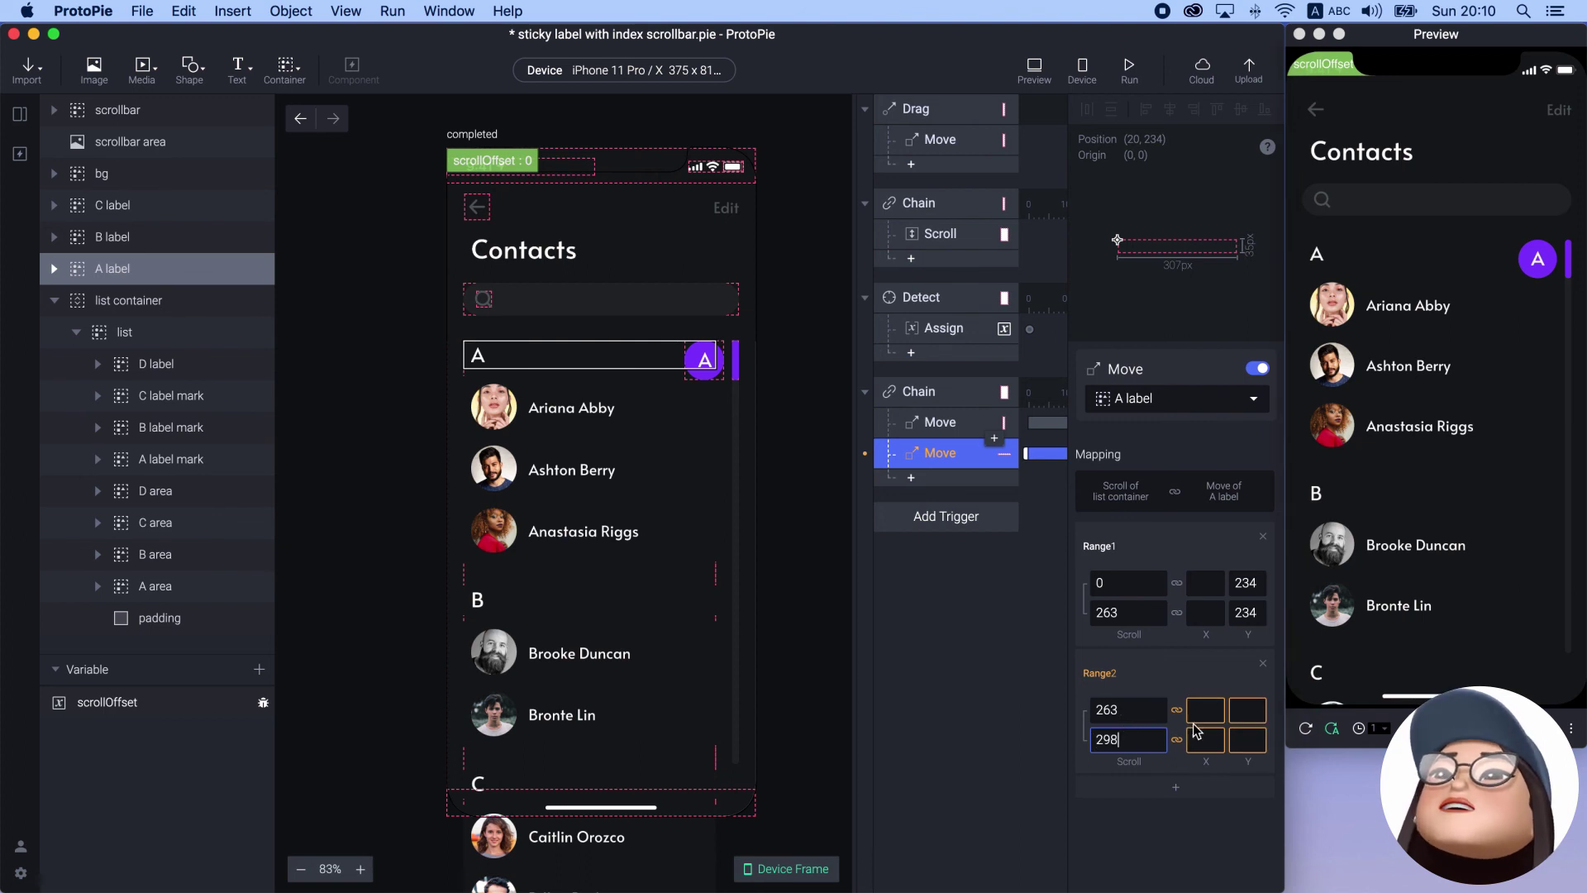
left_click(1257, 710)
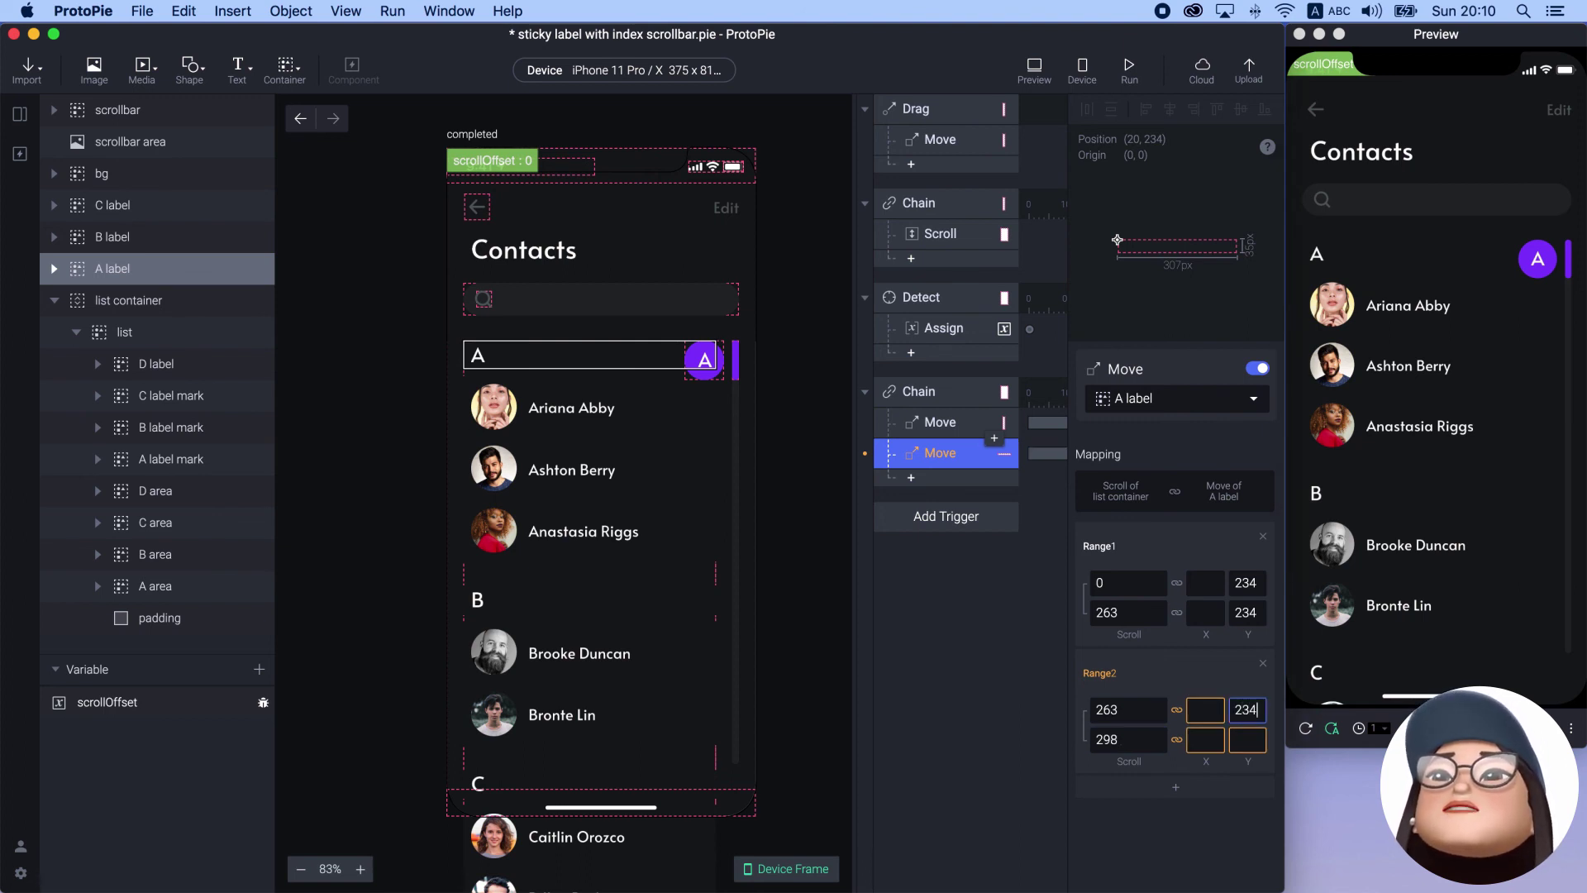
left_click(1243, 742)
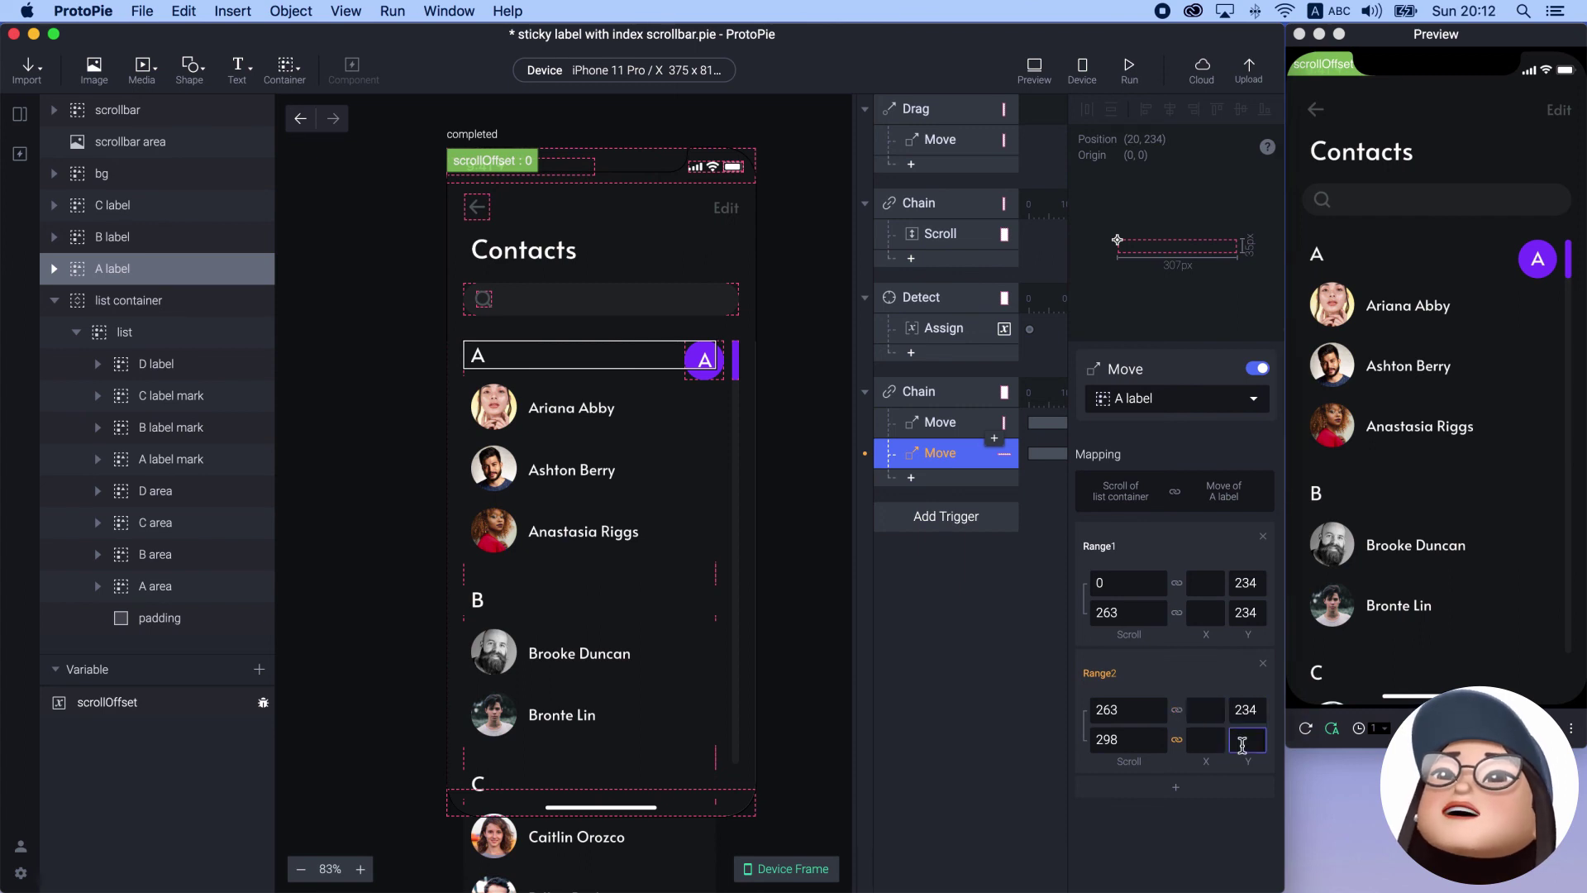
key("Return")
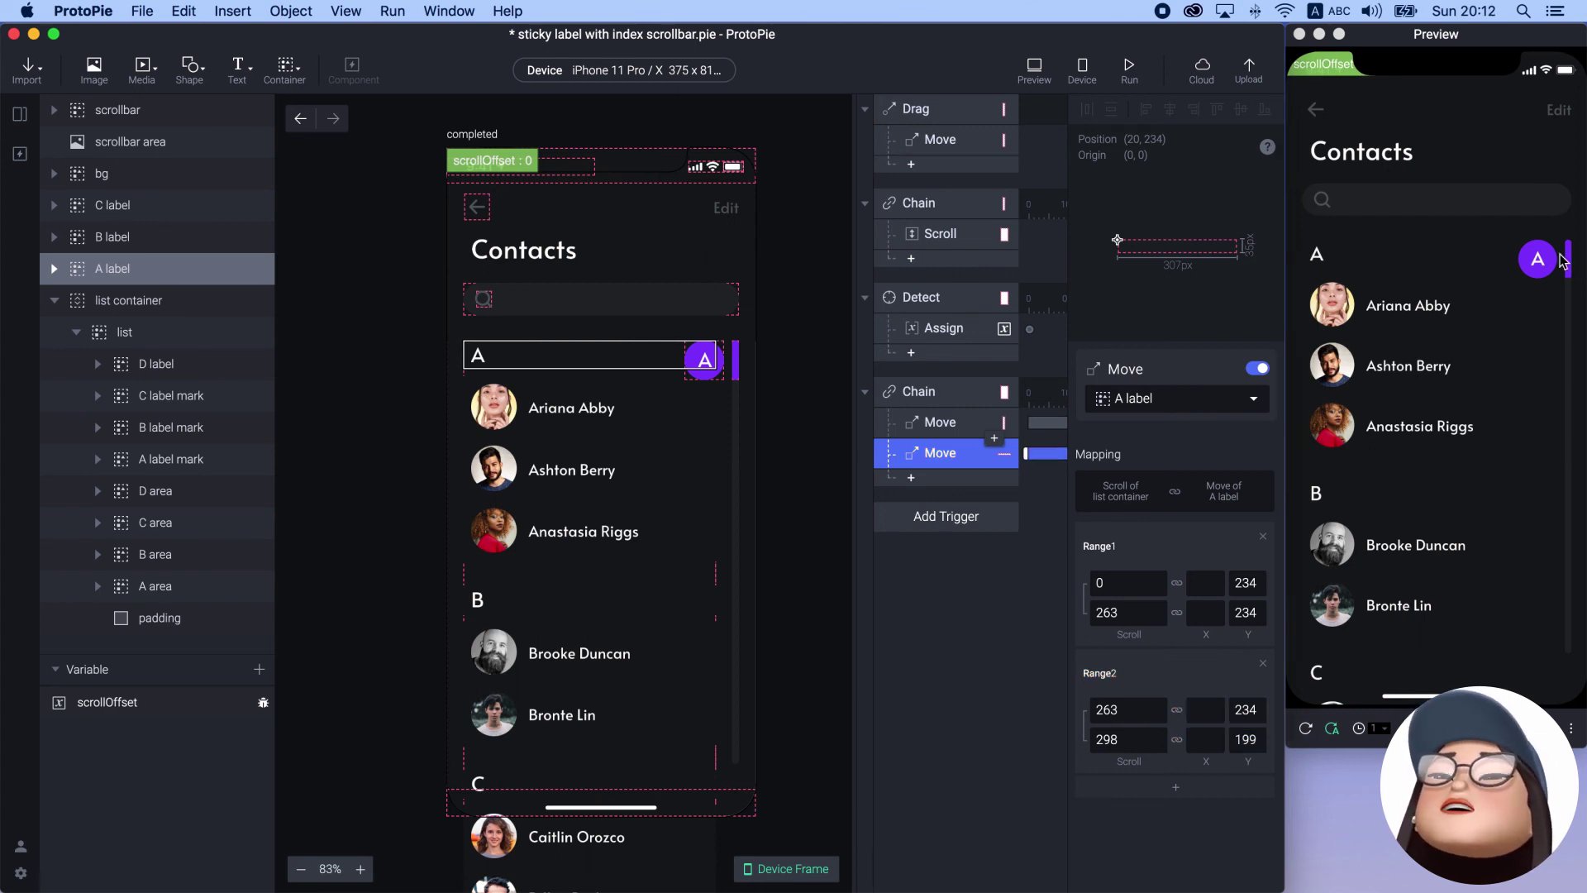
left_click_drag(1323, 64, 1395, 219)
left_click_drag(1559, 263, 1537, 330)
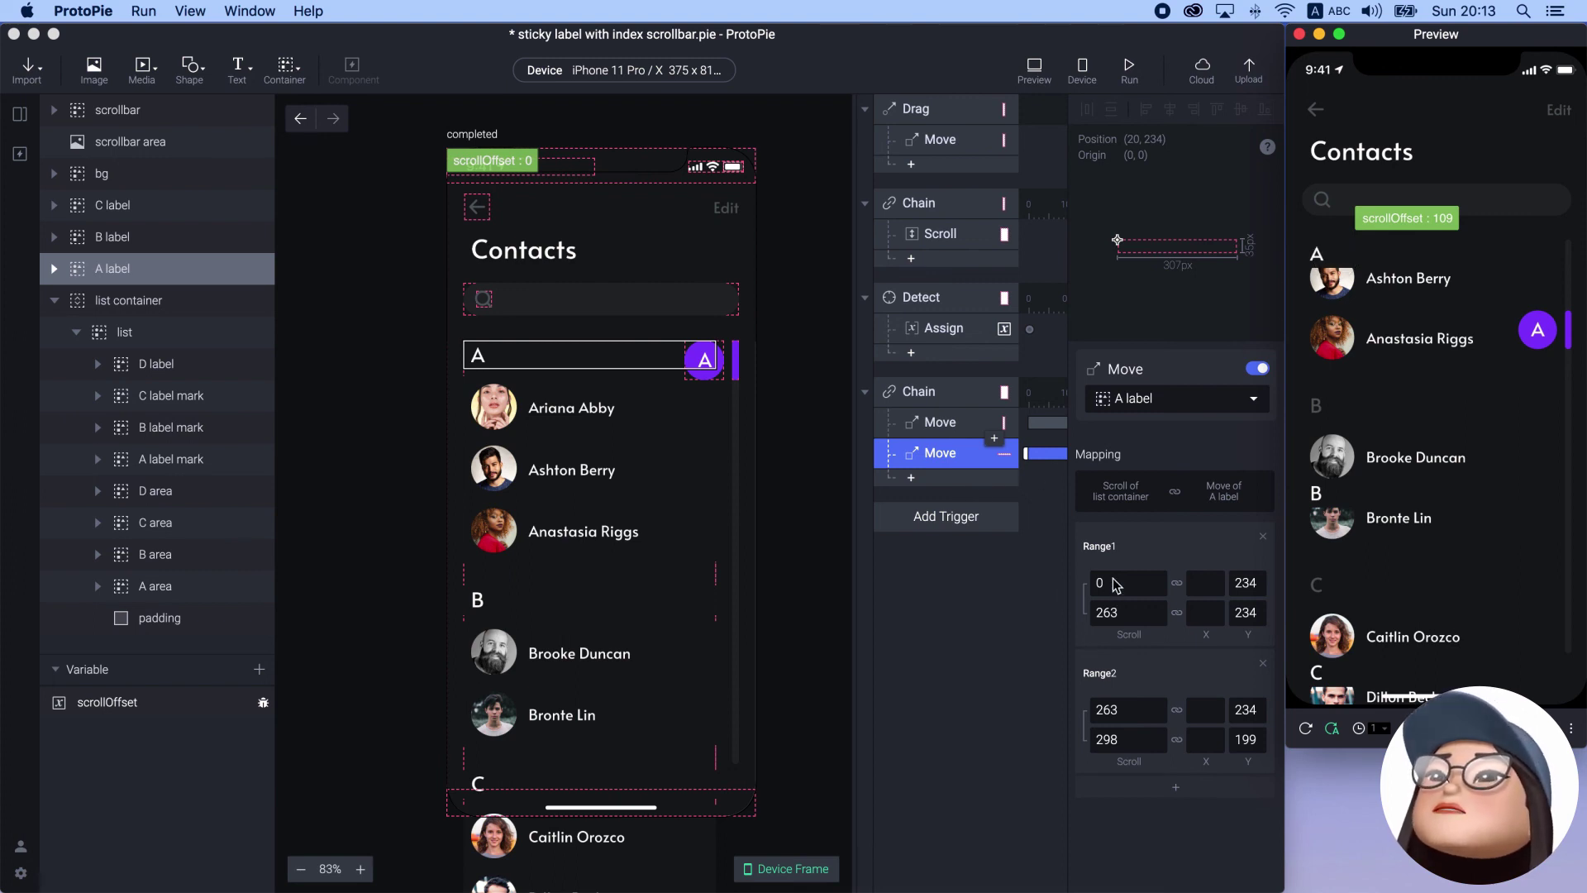
Add another Move response to the list container's Chain trigger with the B label as its target
left_click(912, 478)
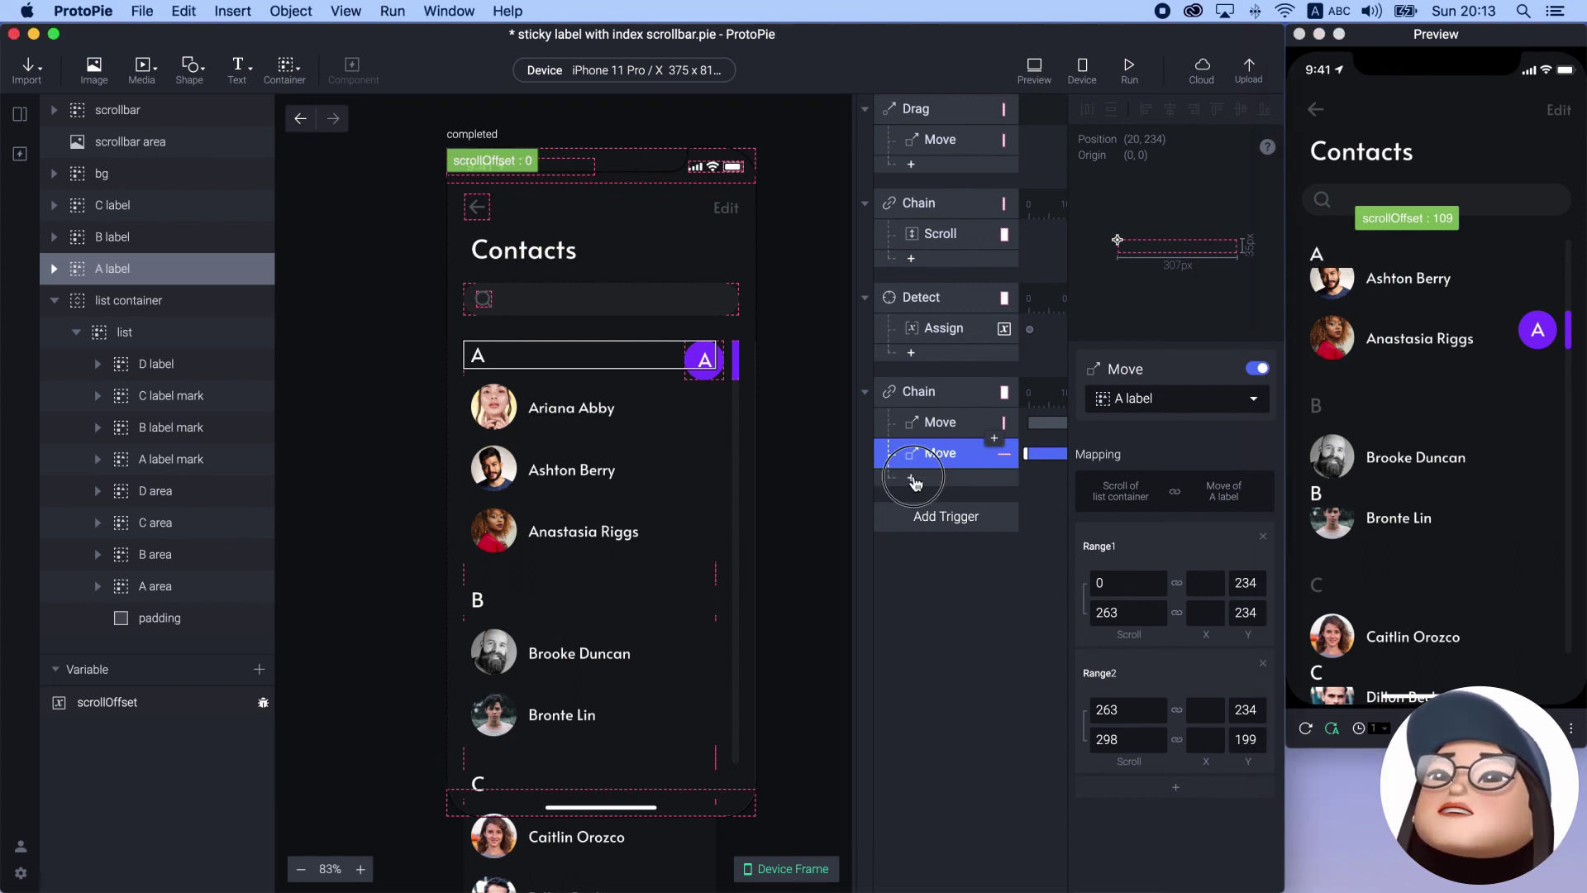
left_click(912, 478)
left_click(922, 505)
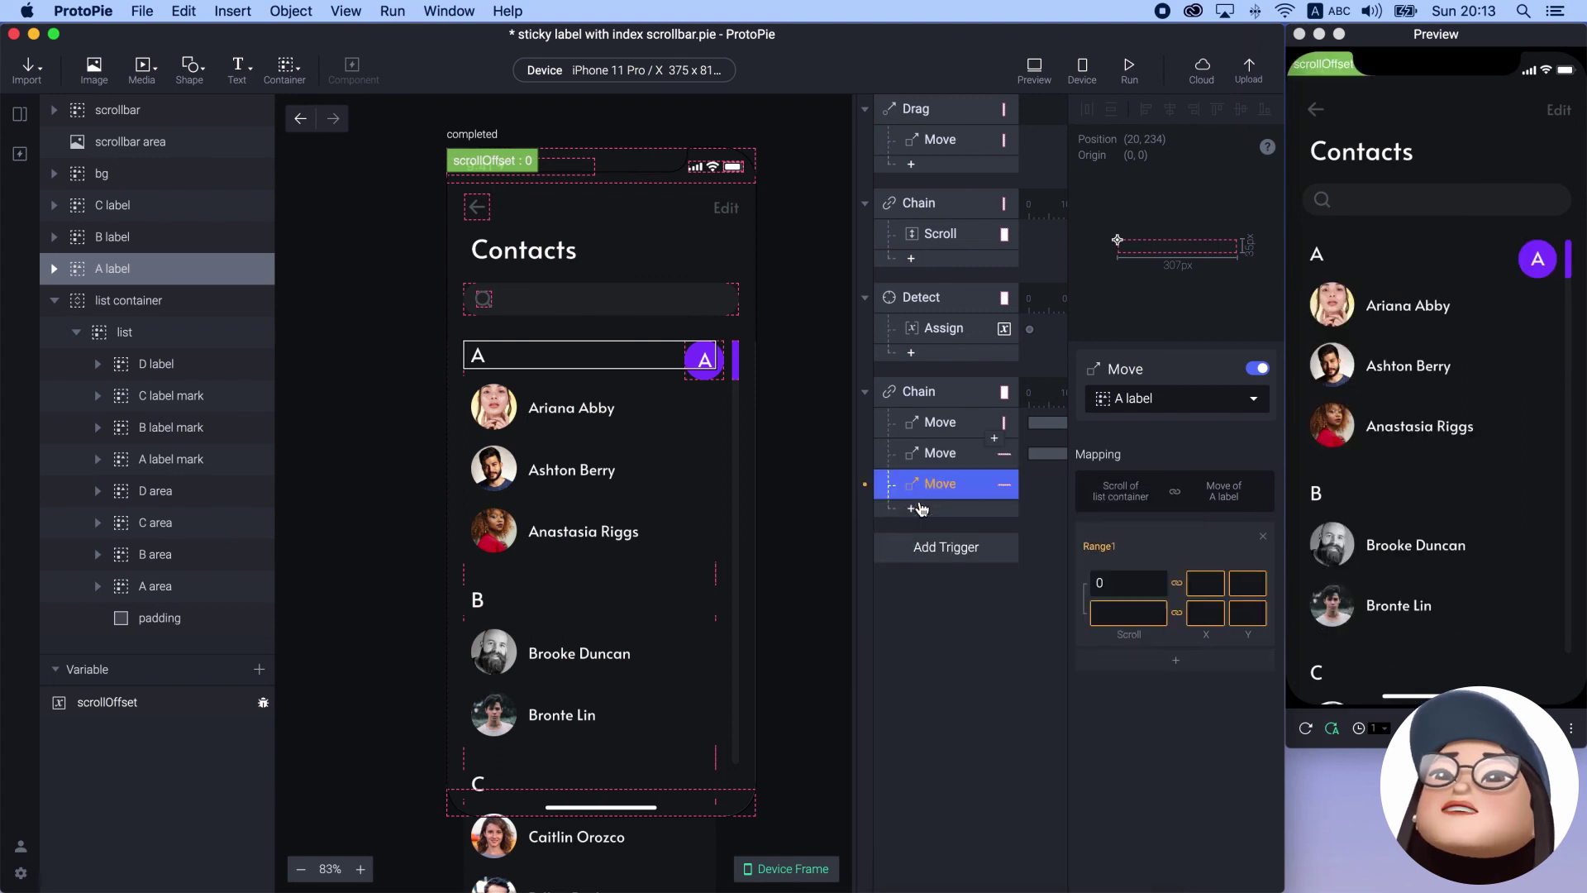
left_click(1157, 397)
type("b")
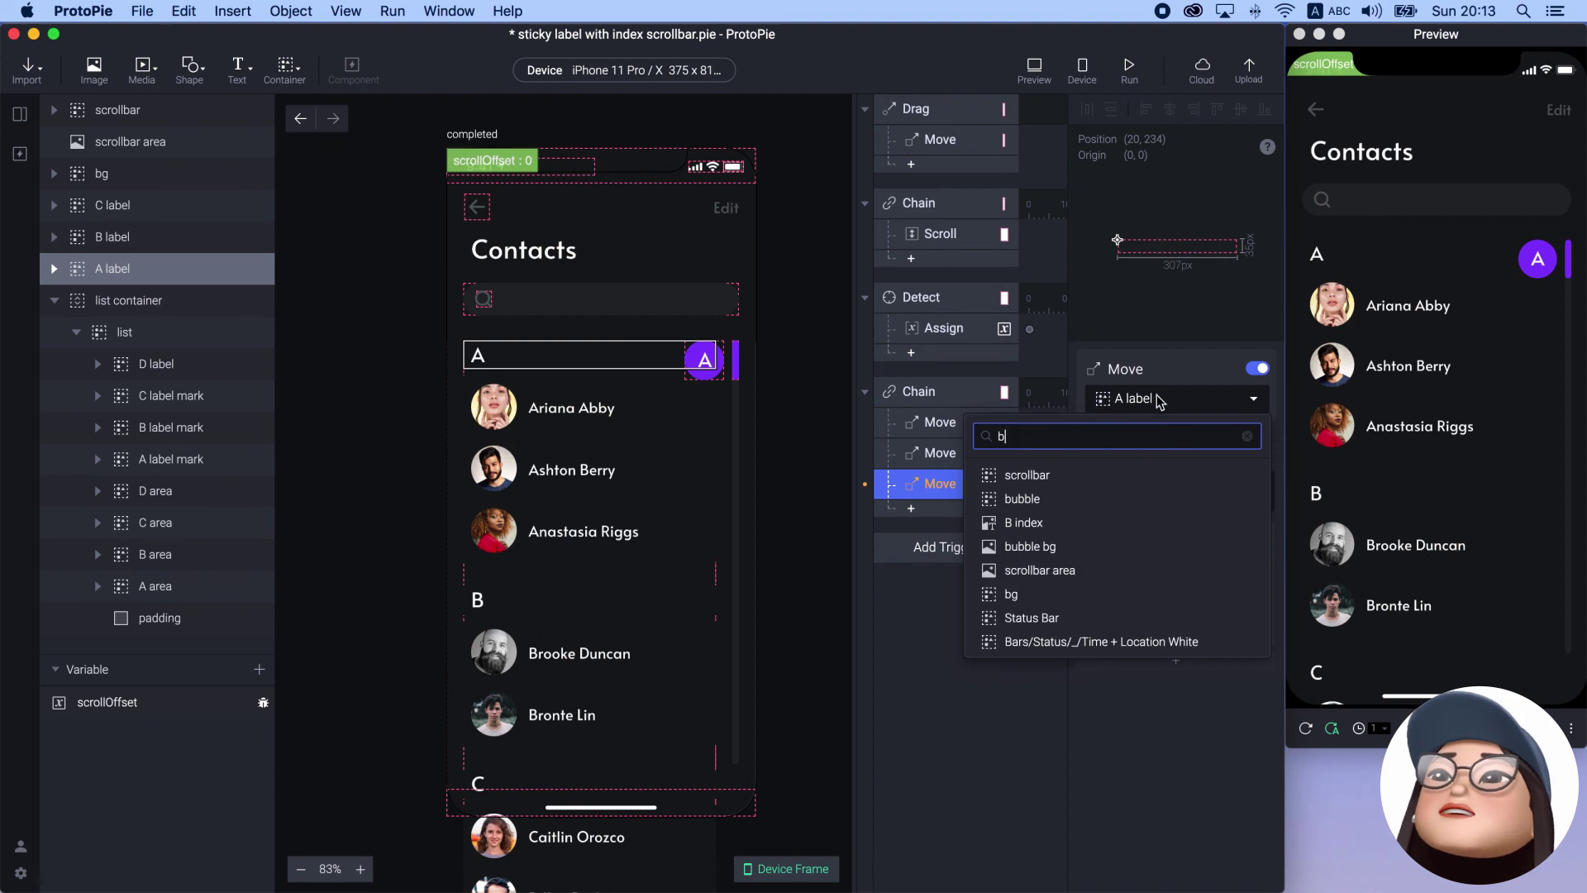
type(" label")
left_click(1122, 467)
Map the first range of the B label's Move response from scroll 0–263 to Y 532–269
left_click(1123, 612)
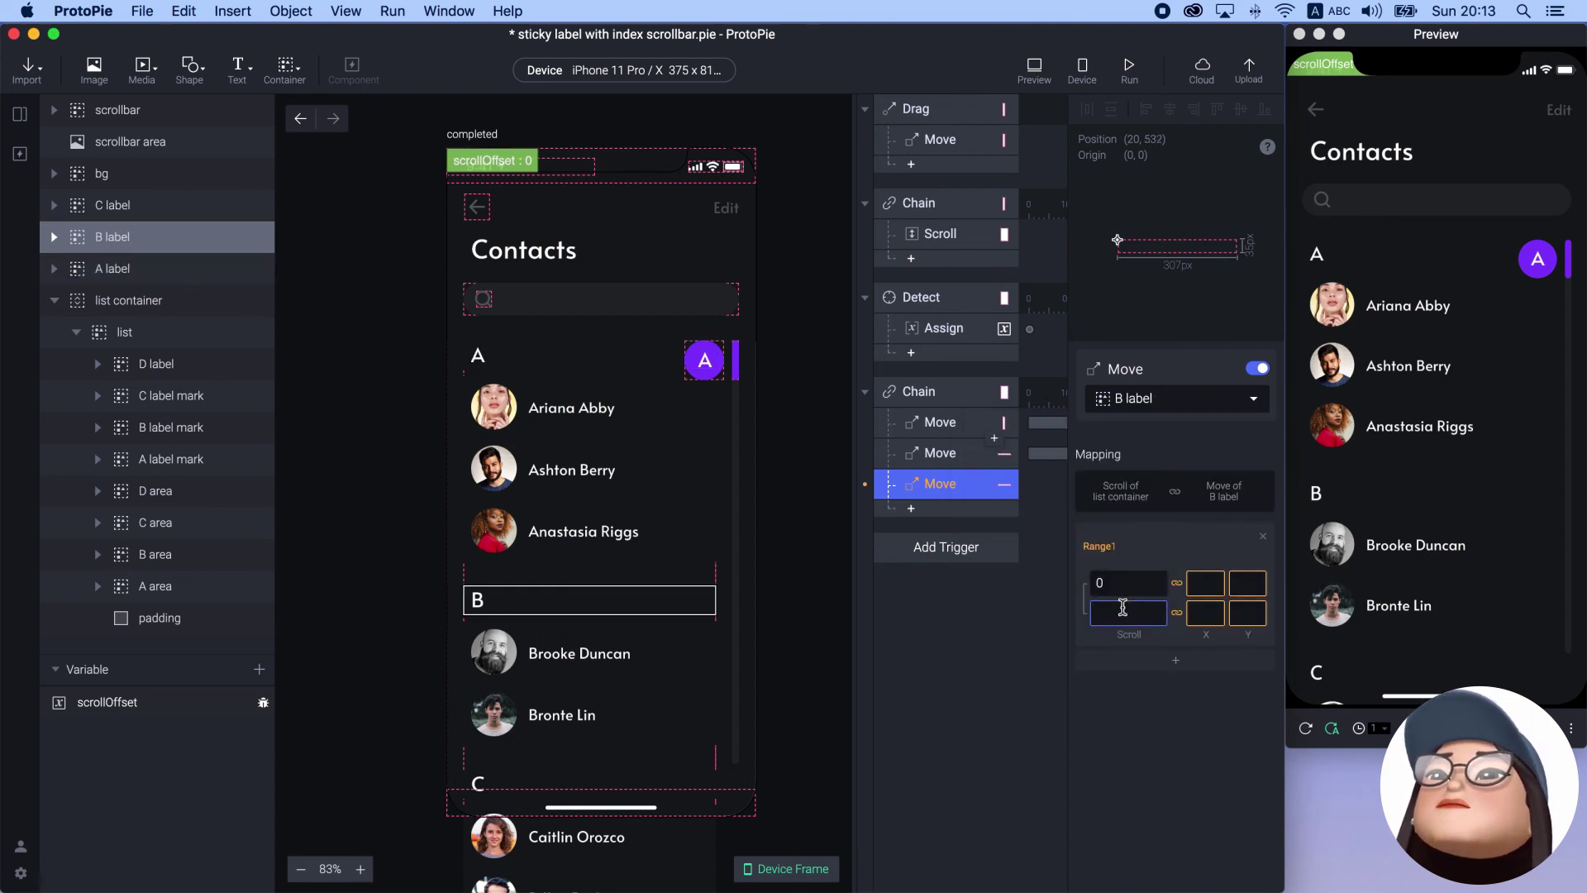
left_click(1240, 585)
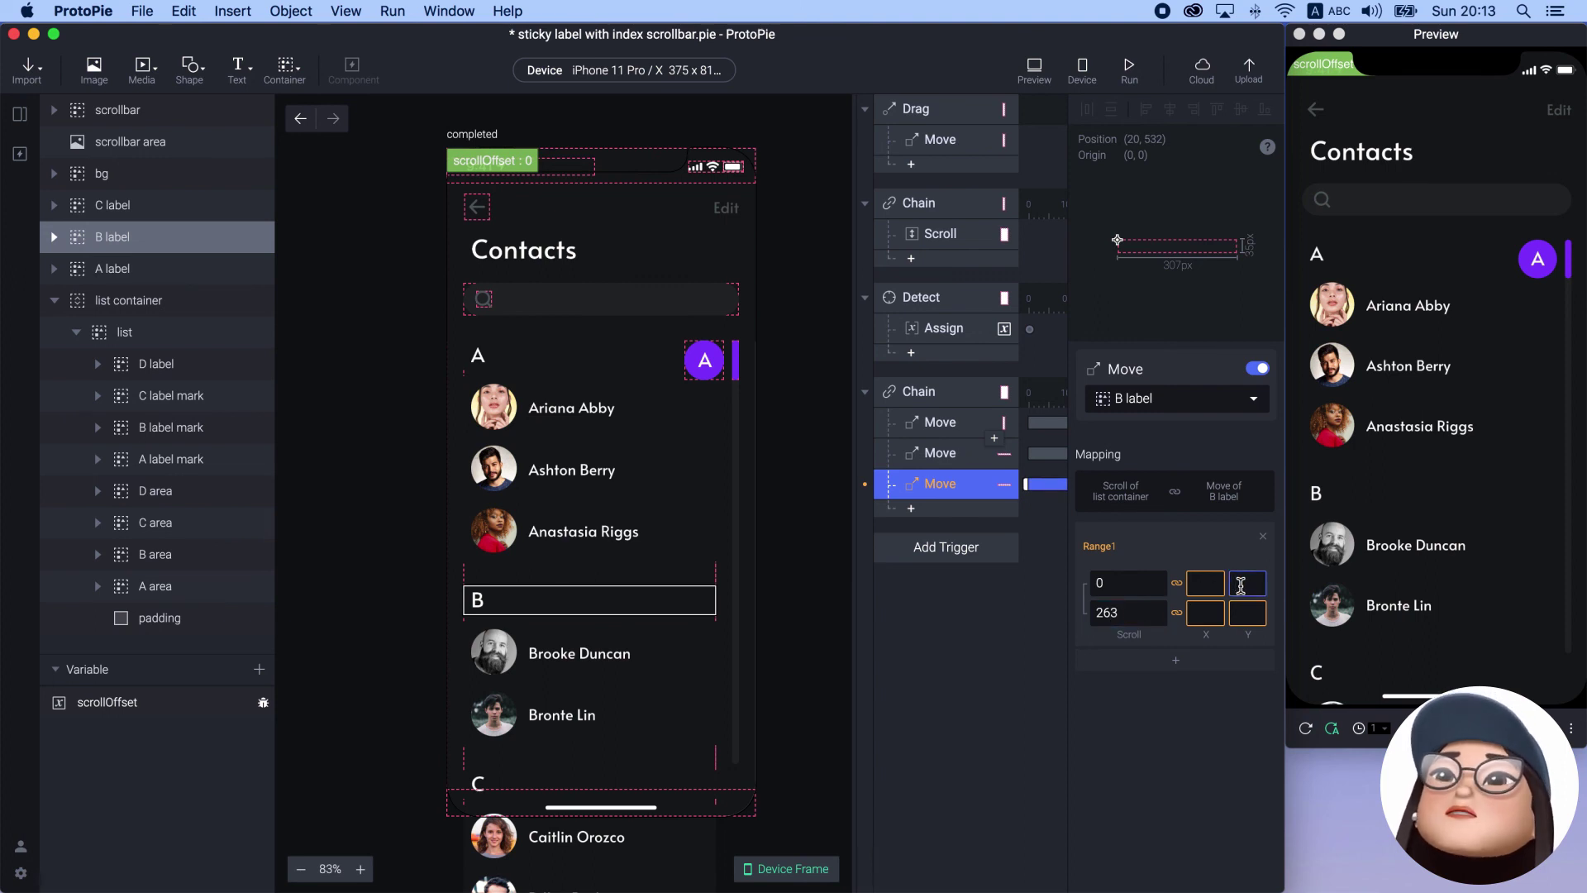
type("532")
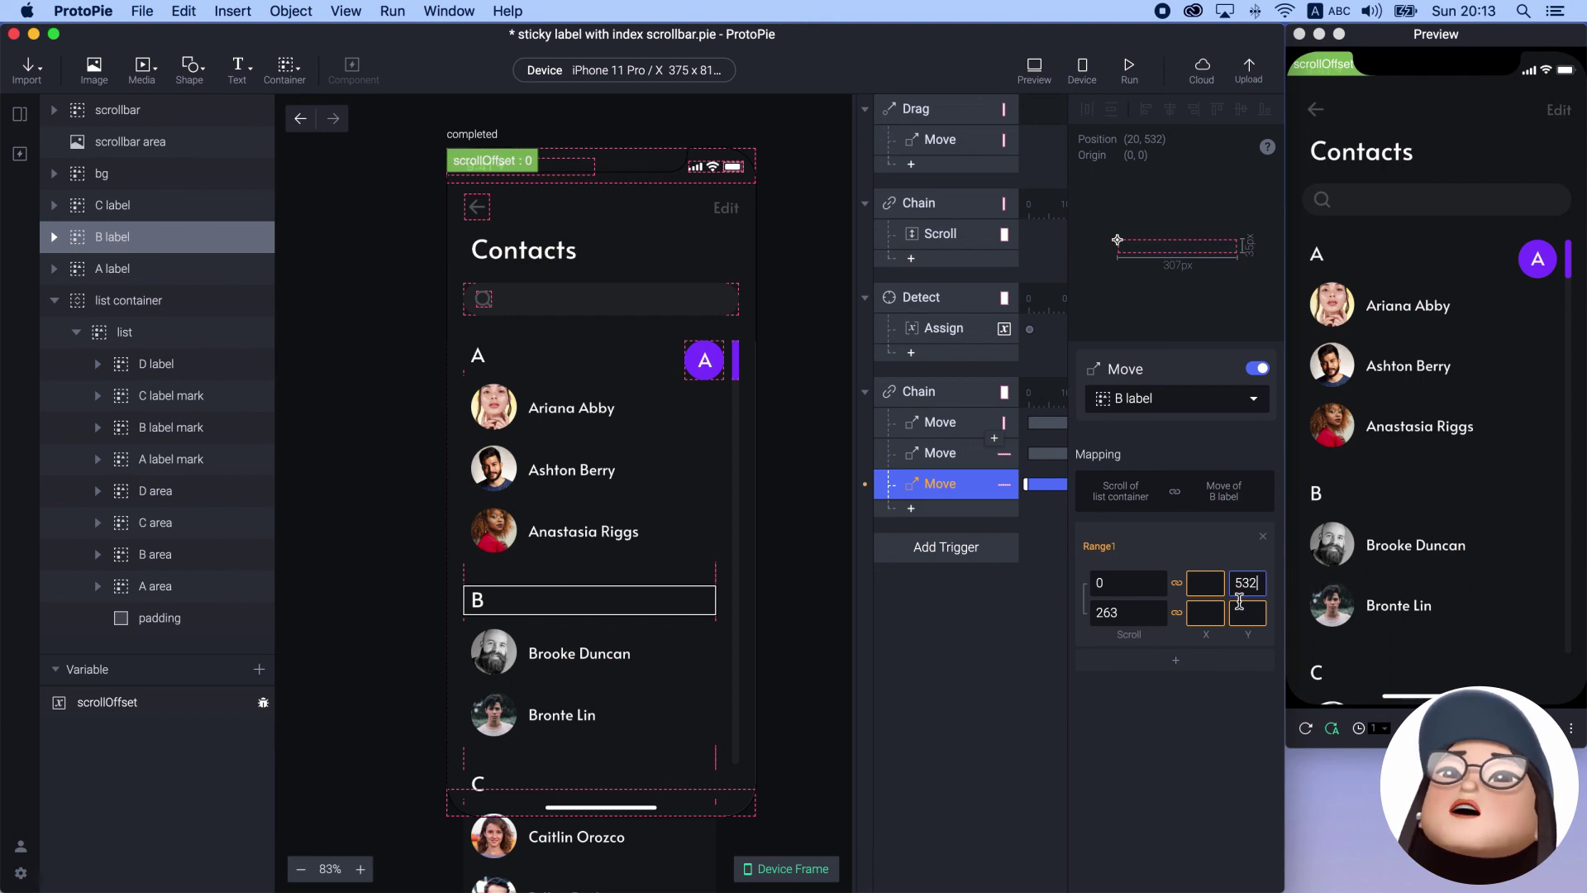
left_click(1244, 614)
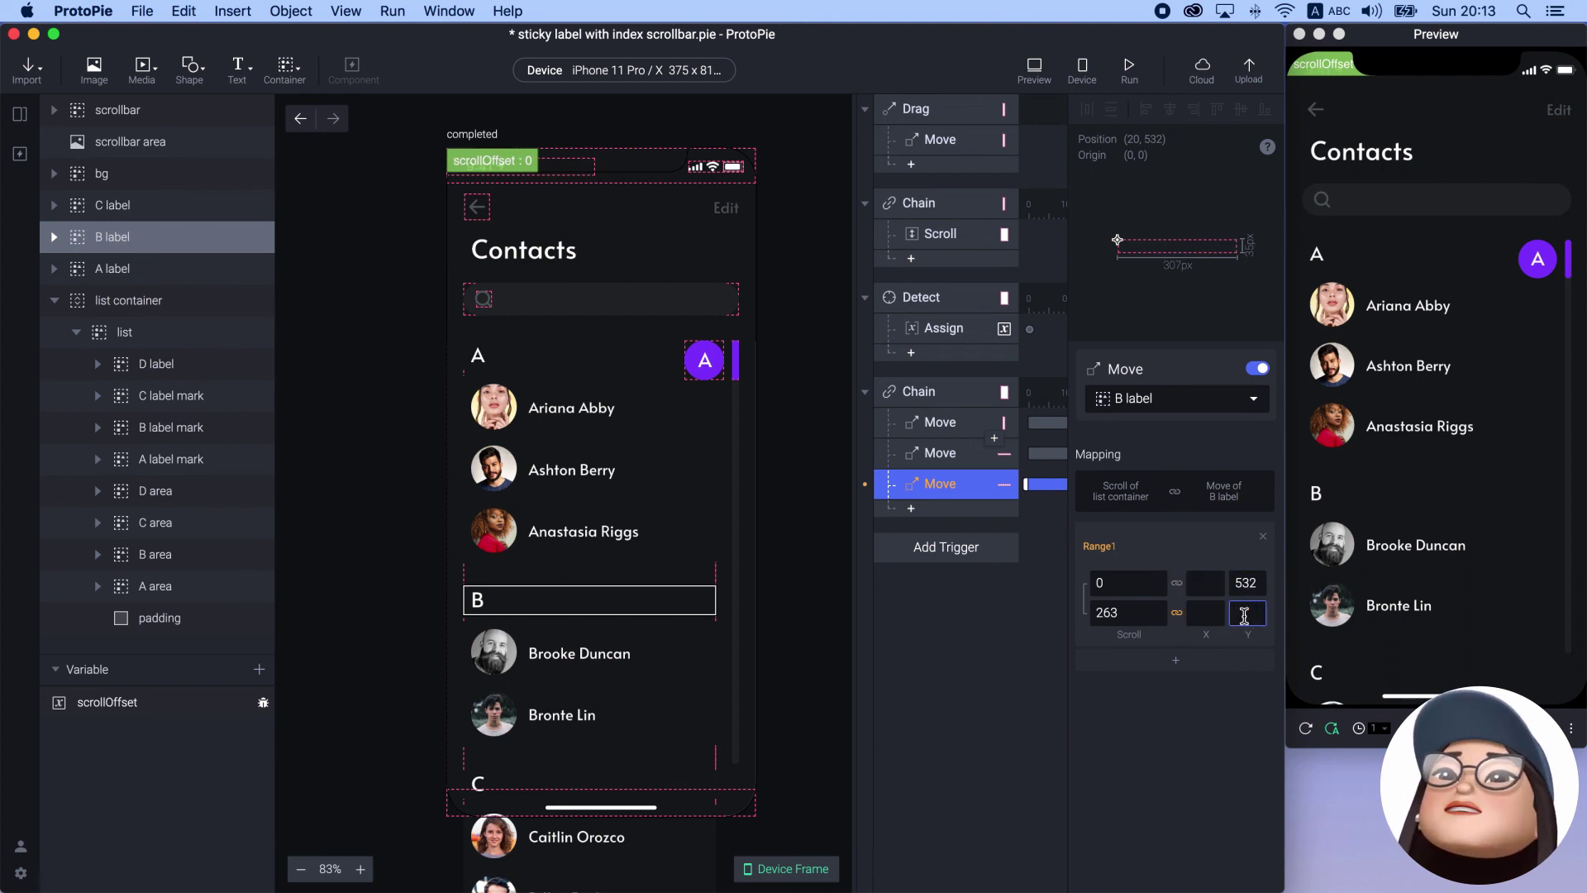
type("269")
left_click(1240, 688)
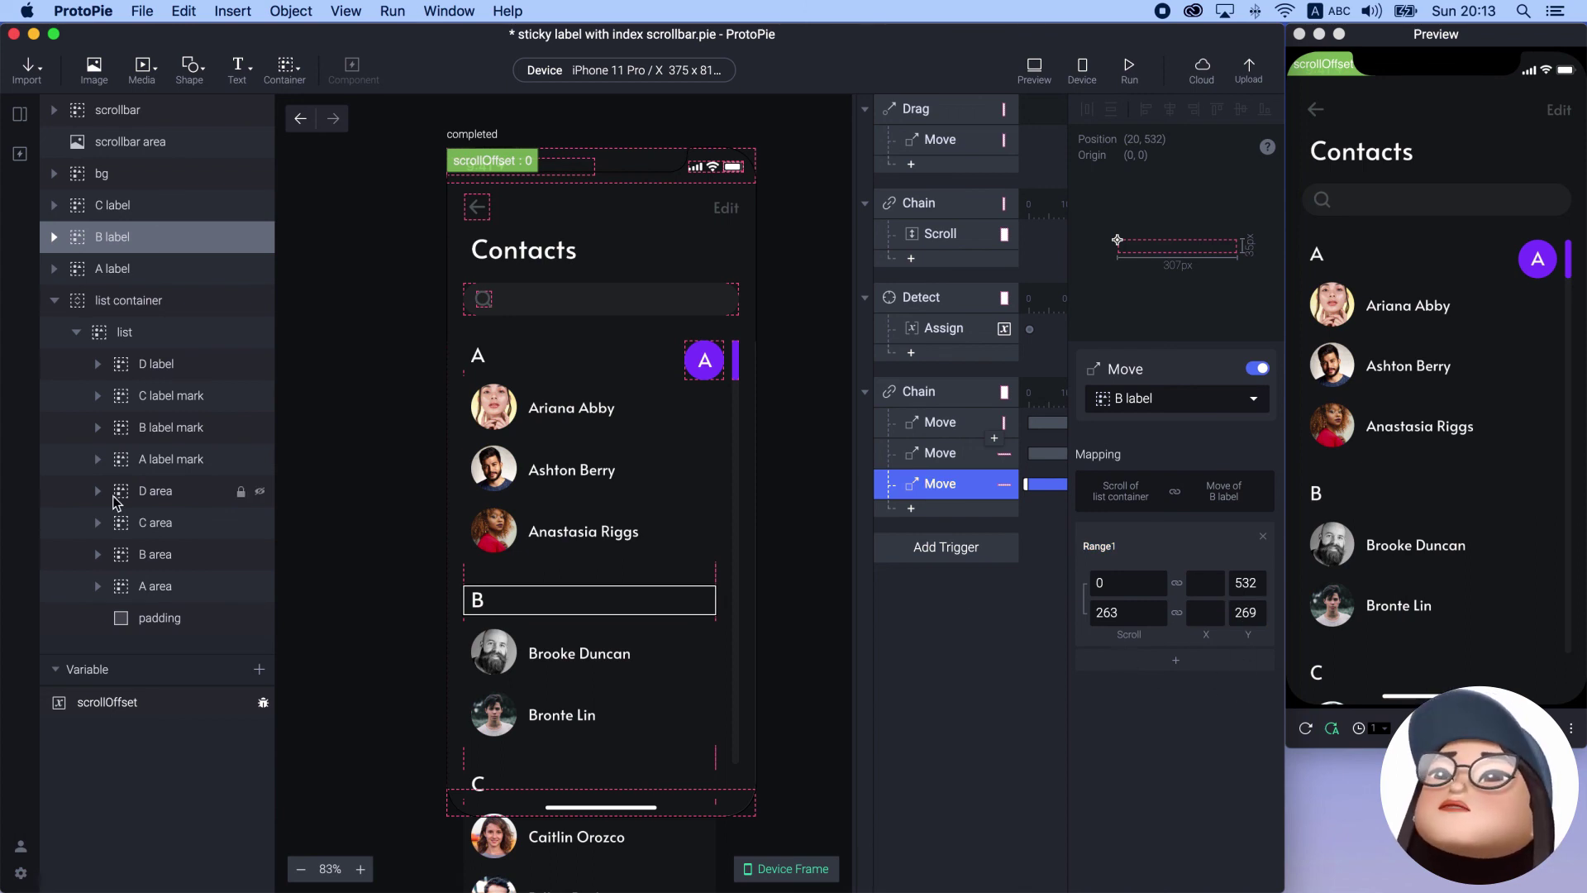
Compare the Y positions of the A and B labels, and test the B label by moving the scrollbar in the preview
left_click(126, 264)
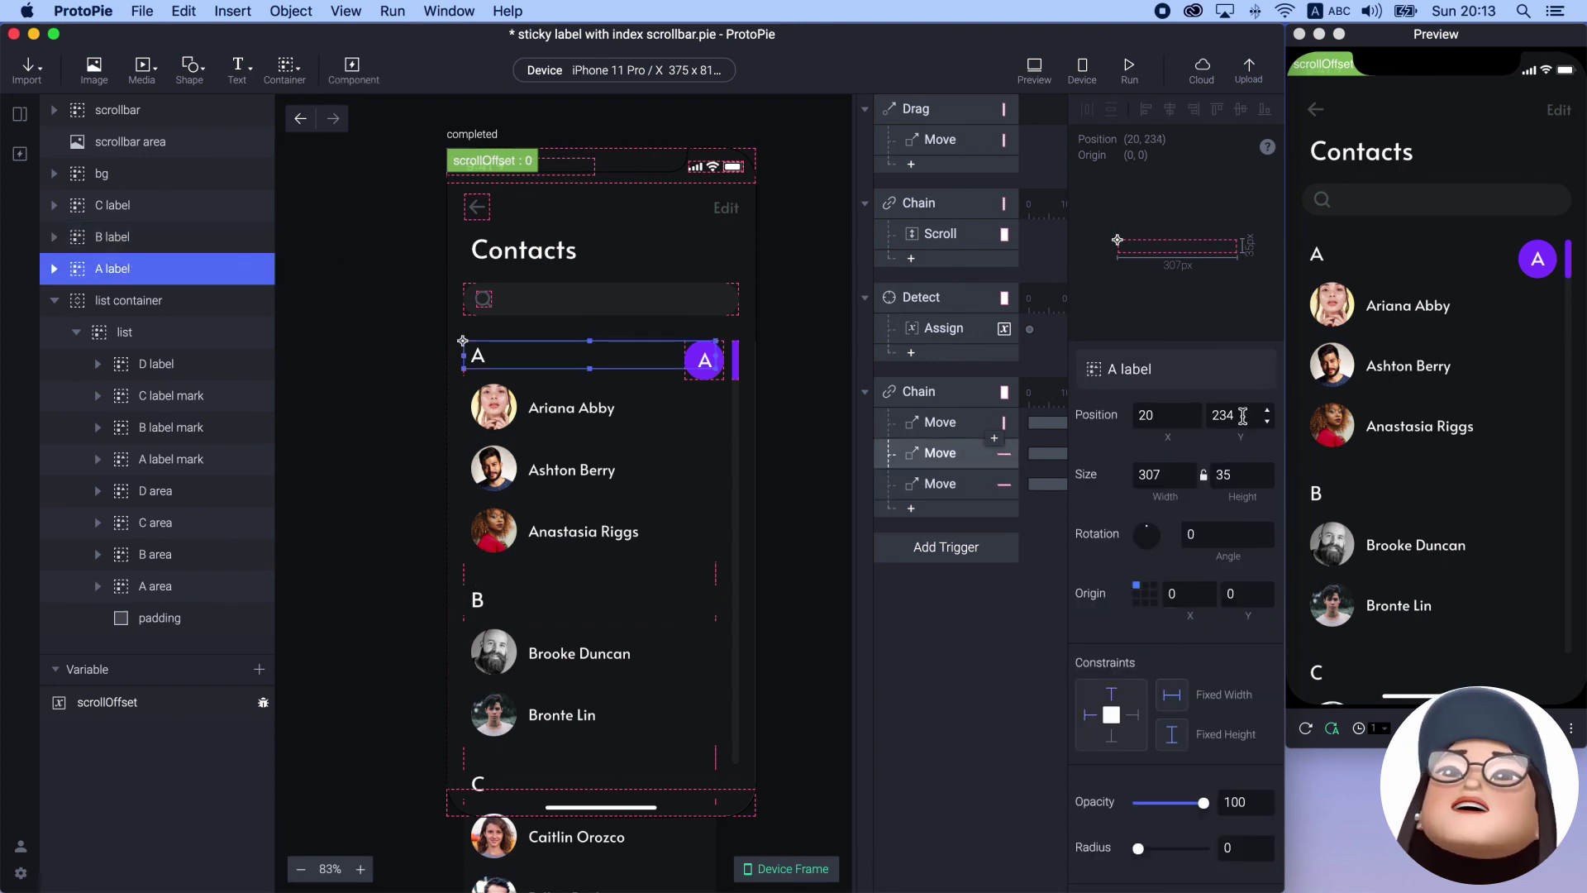
left_click(116, 237)
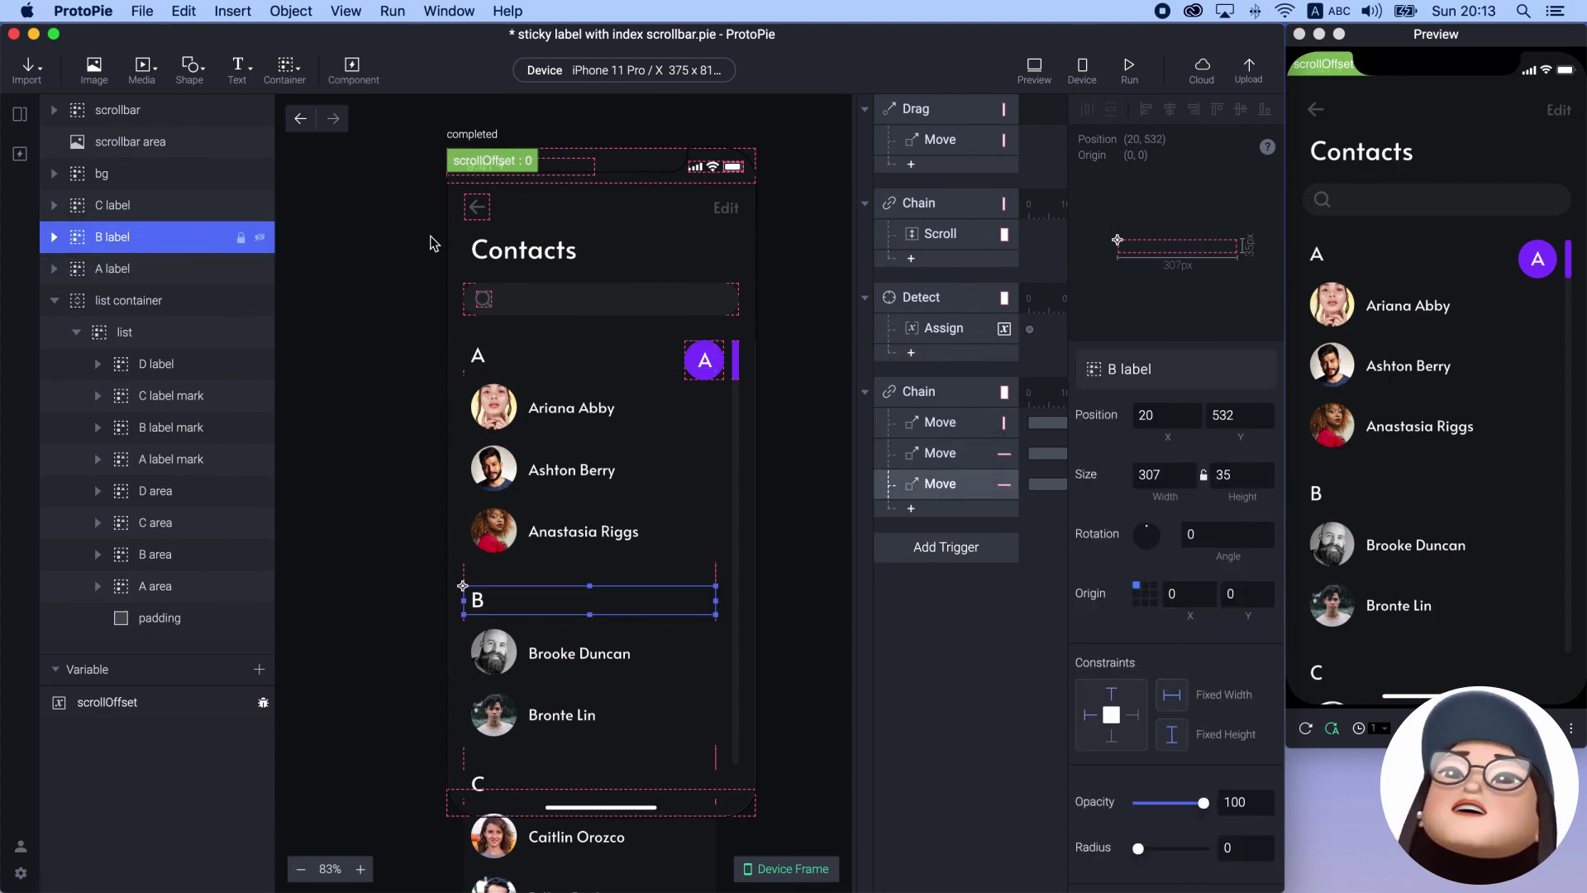
left_click(1264, 413)
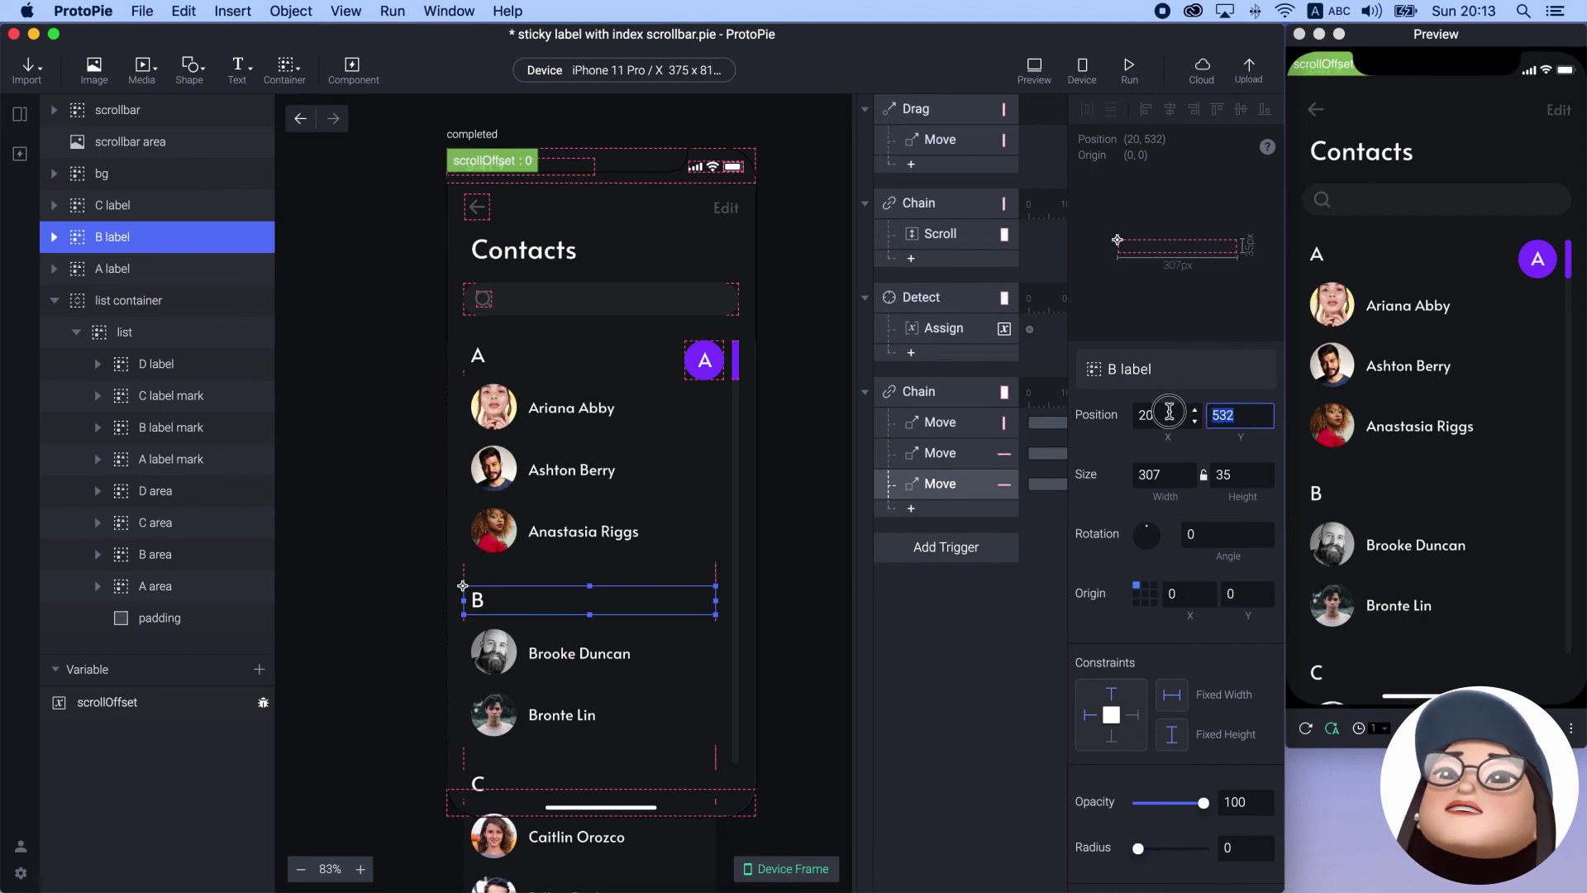
left_click(926, 488)
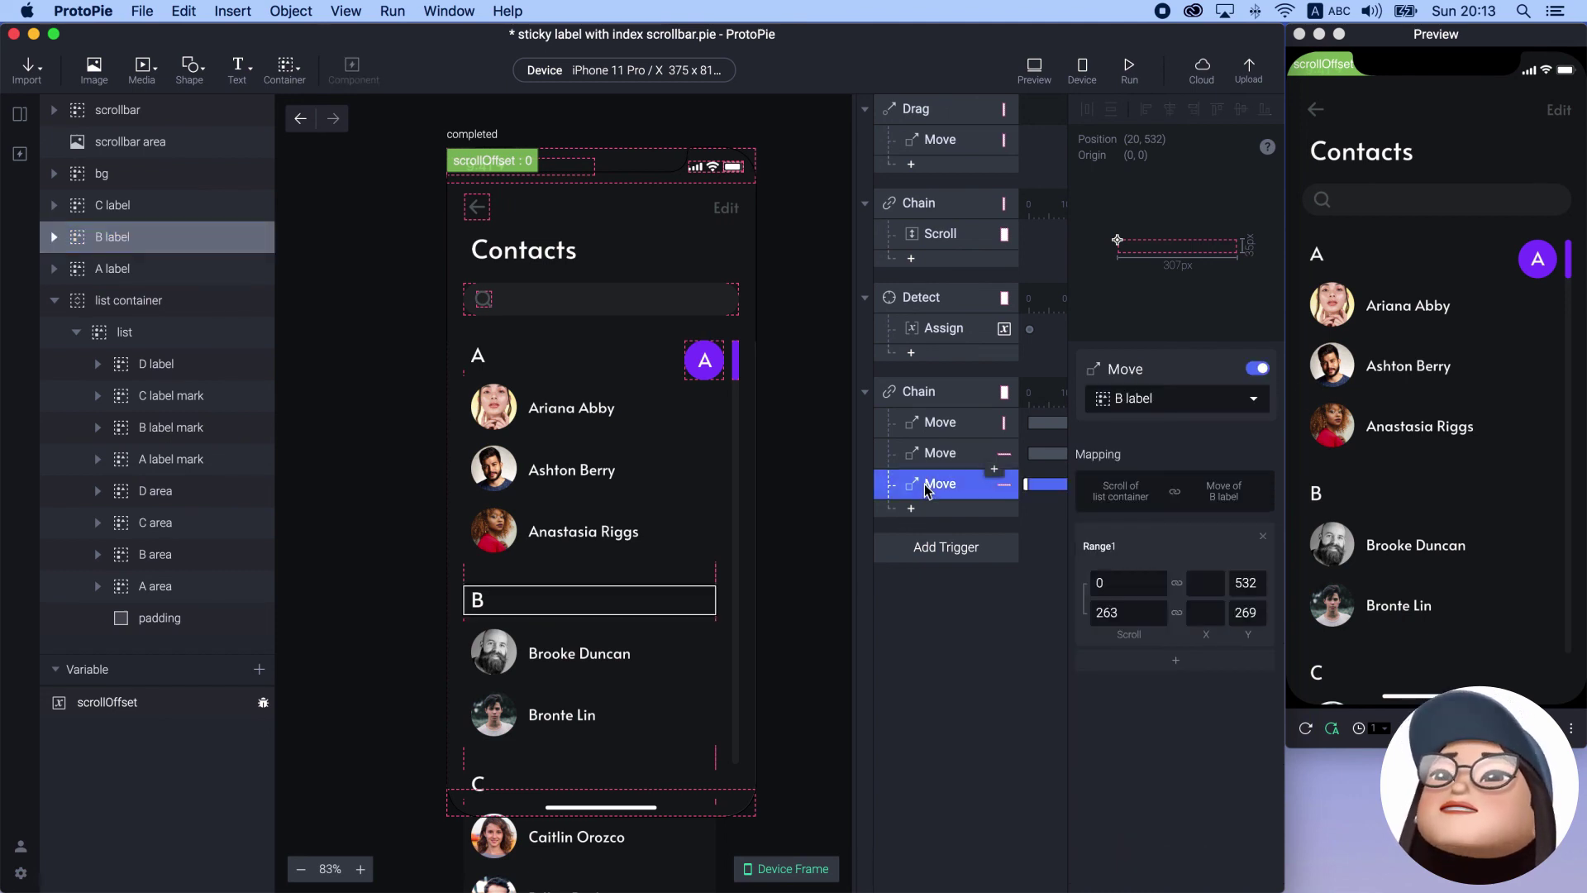
left_click(1562, 255)
left_click_drag(1561, 255, 1537, 430)
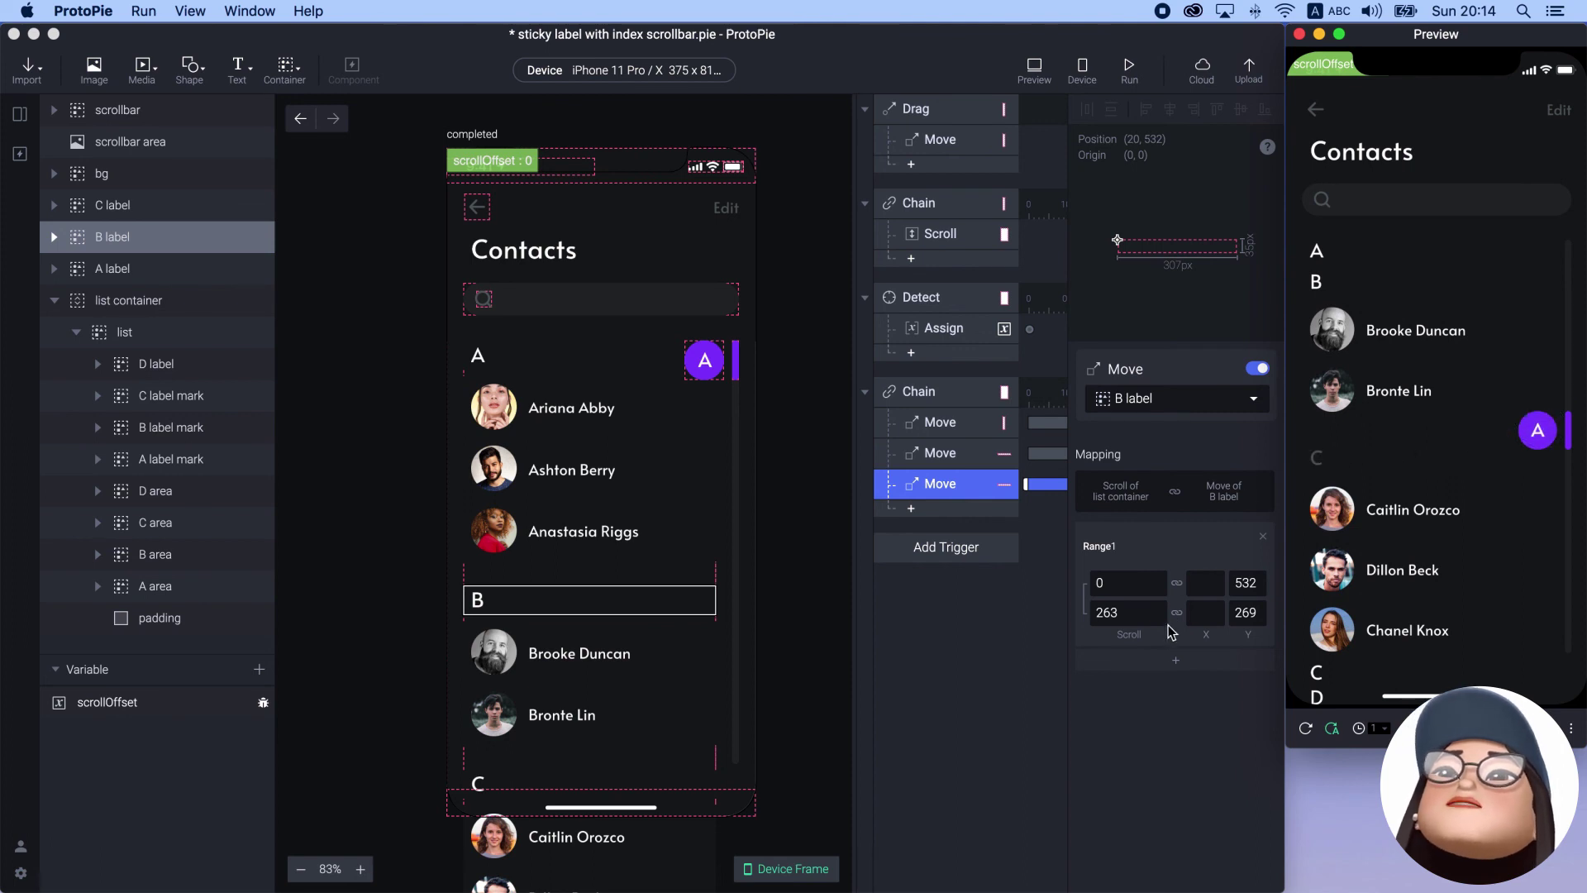
Add a second range to the B label's Move response mapping scroll 263–298 to Y 269–234, and test it in the preview
left_click(1160, 672)
left_click(1176, 672)
left_click(1110, 712)
type("263")
left_click(1112, 739)
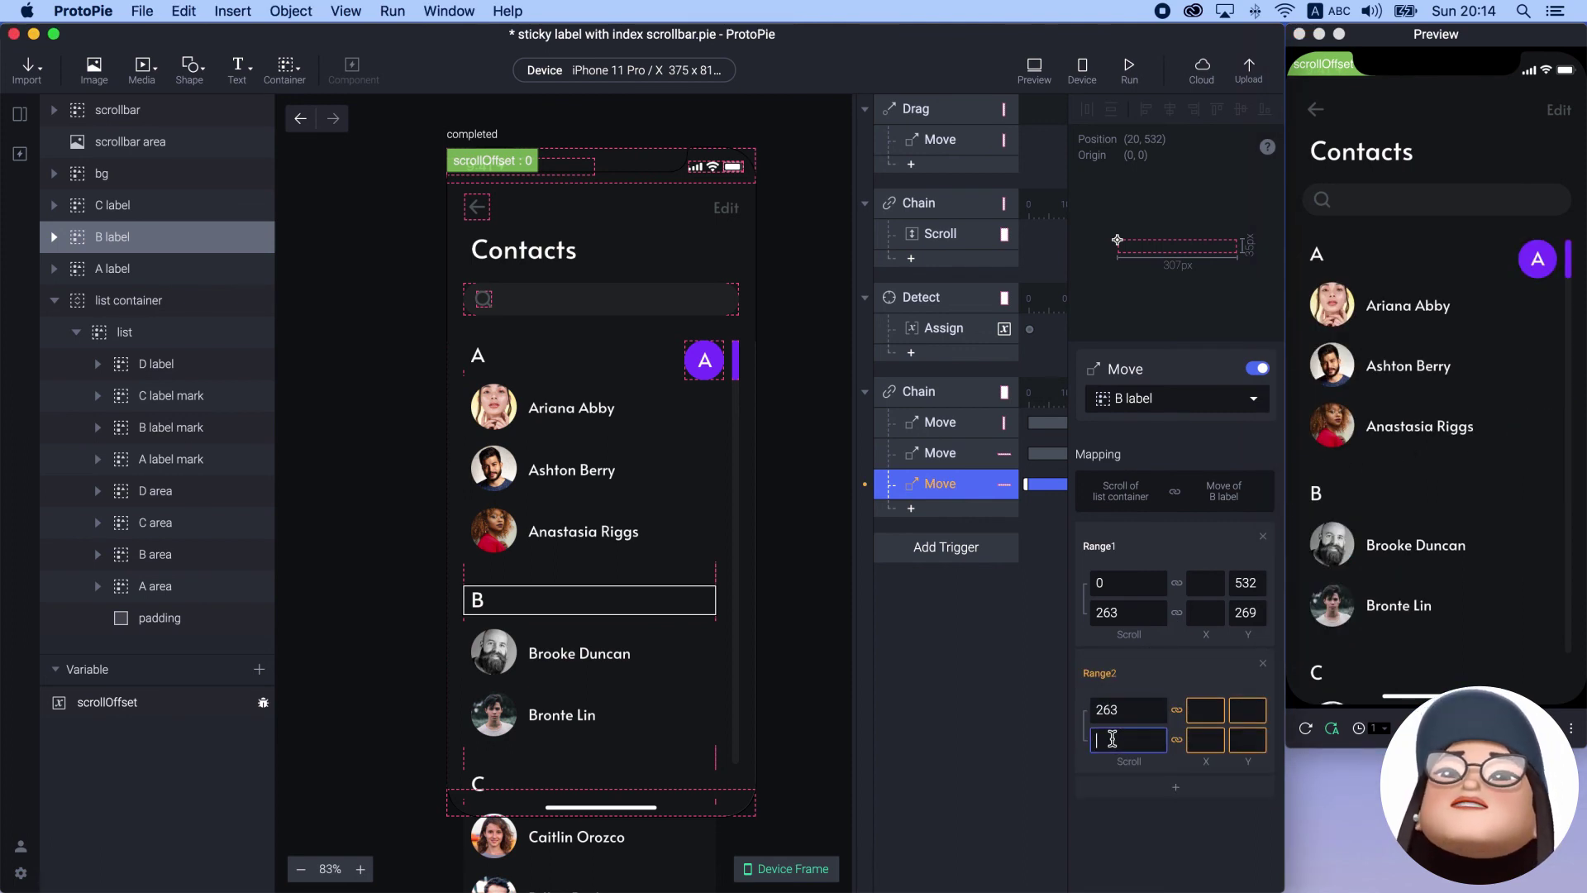
type("298")
left_click(1247, 709)
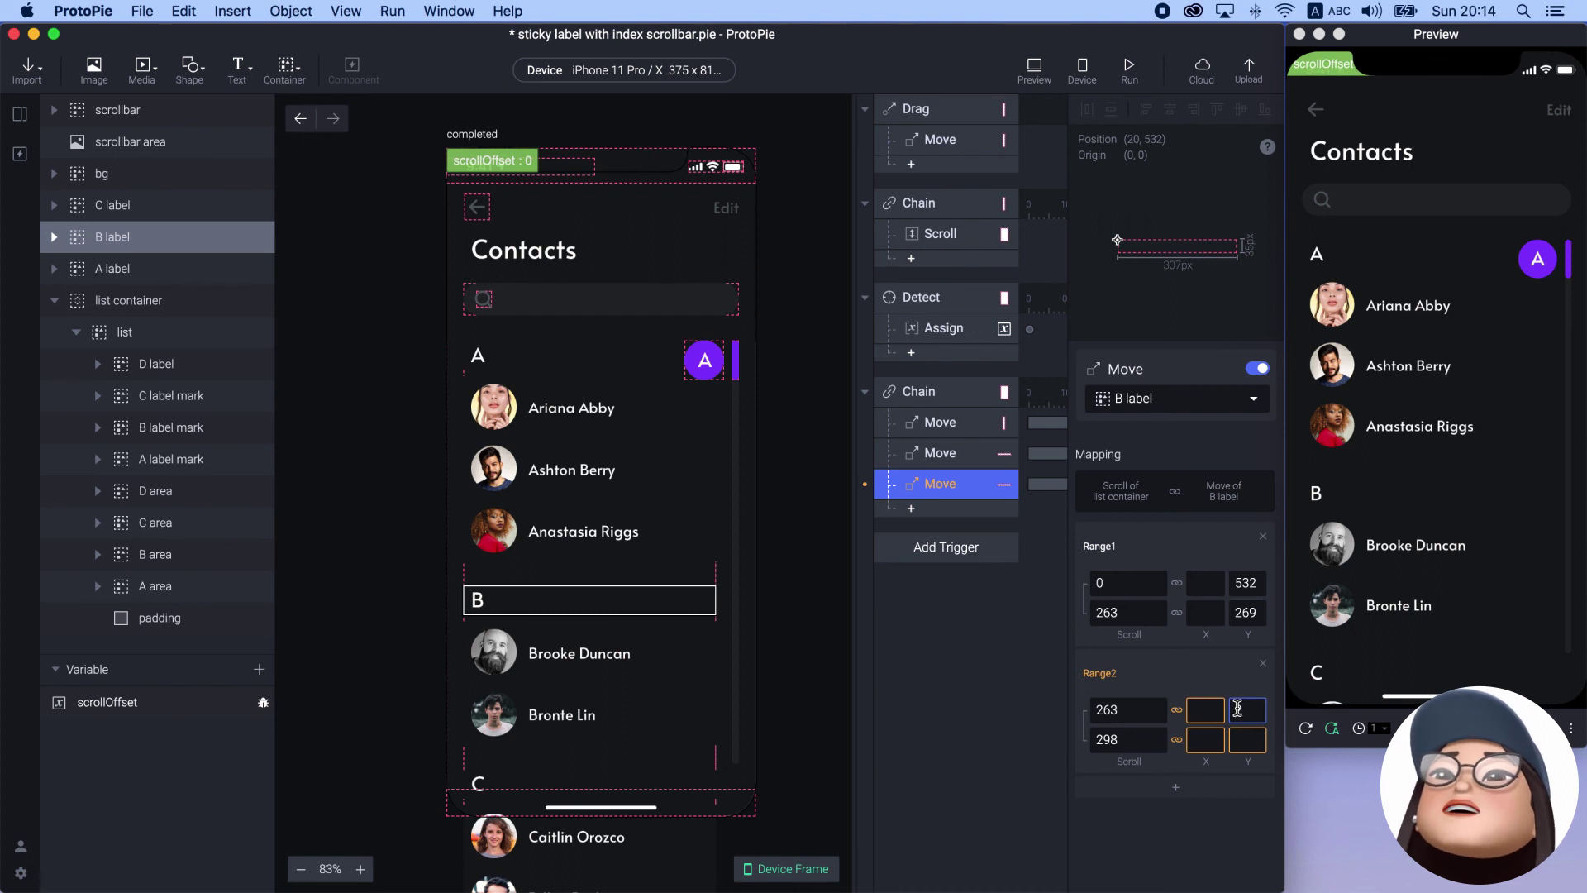
left_click(1242, 735)
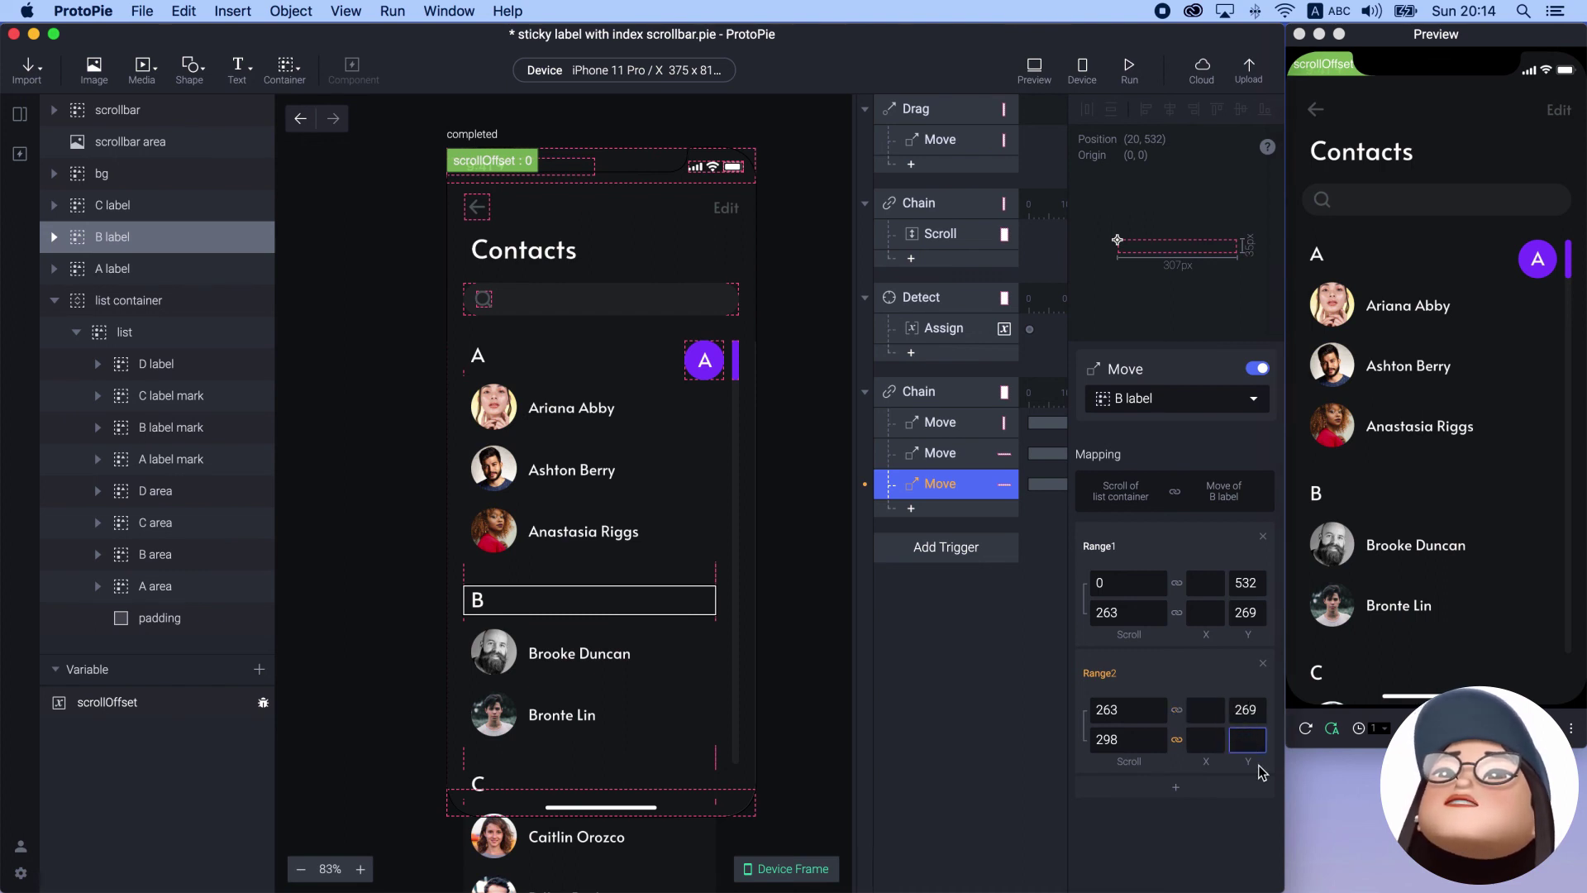
left_click(1241, 836)
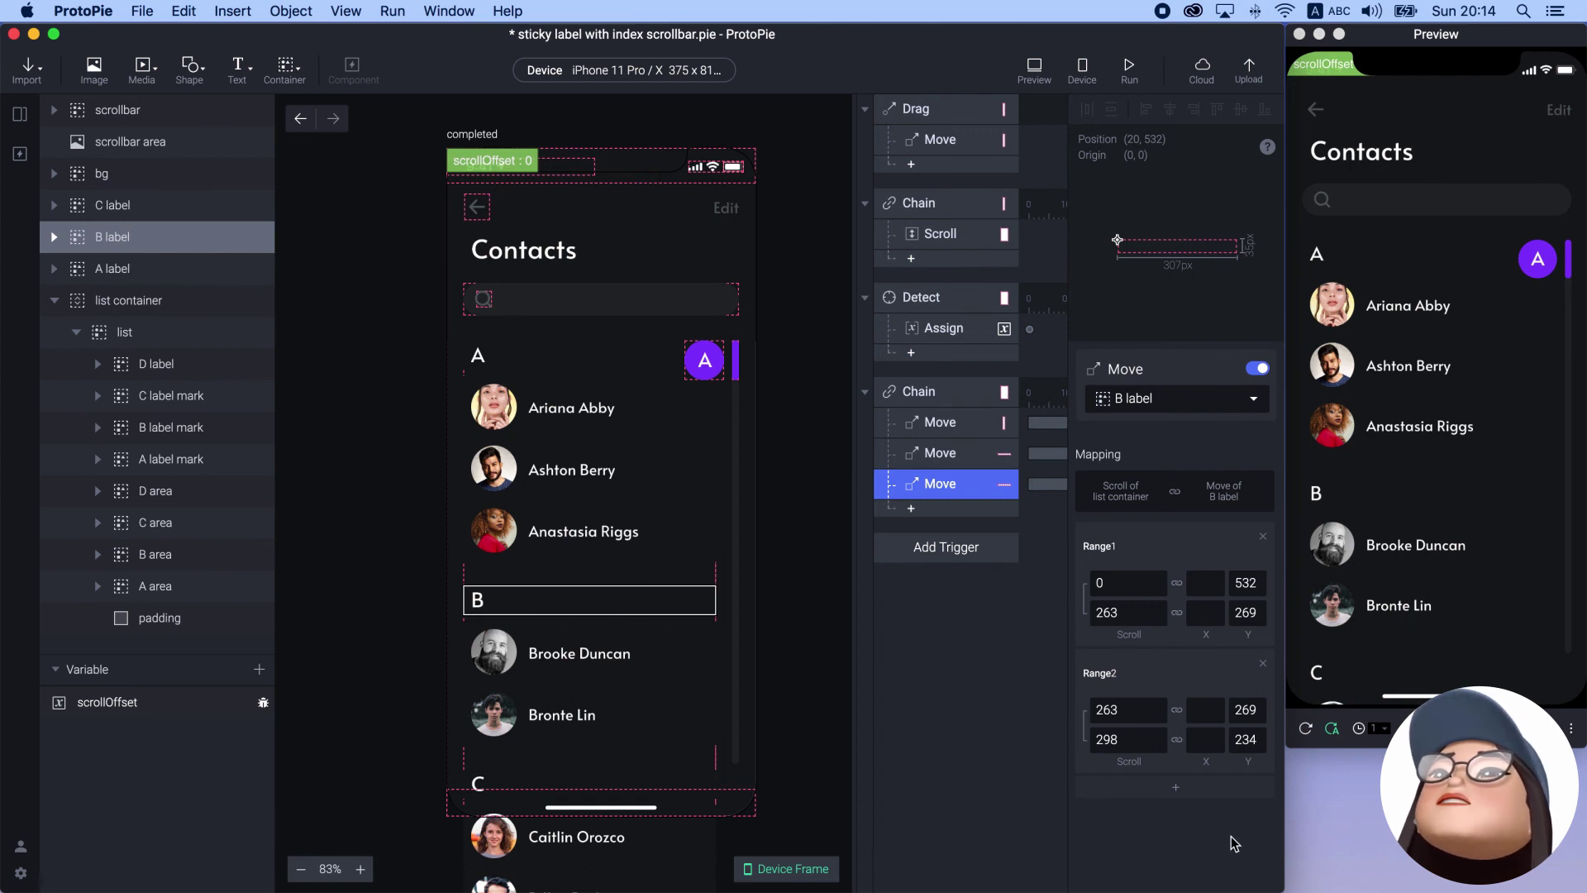
left_click_drag(1567, 261, 1569, 397)
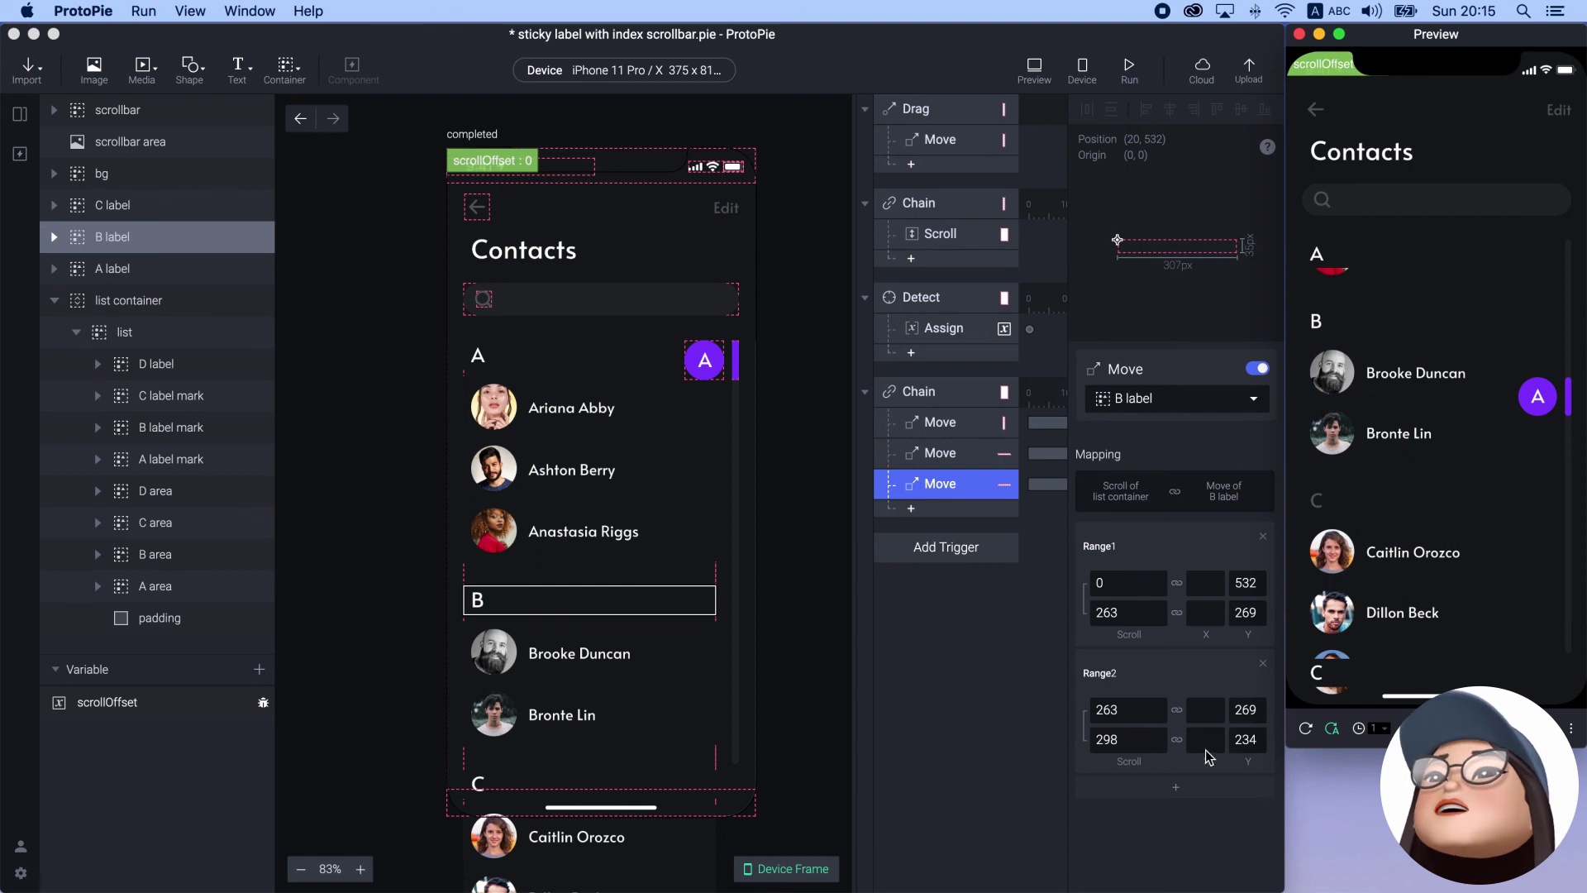
left_click_drag(1568, 397, 1546, 572)
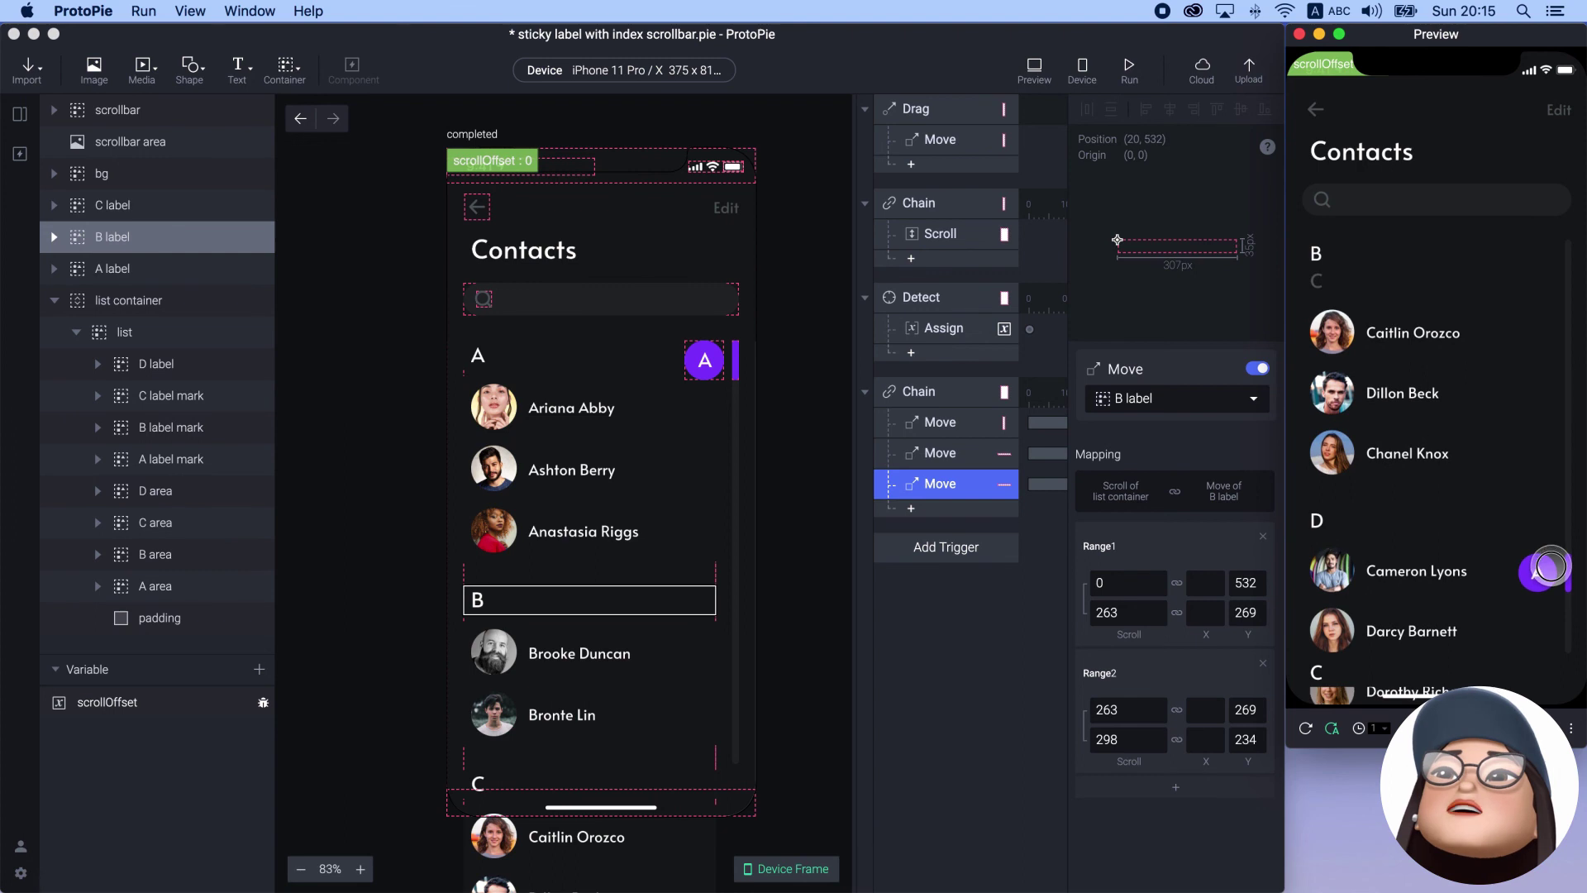
Add a third range to the B label's Move response mapping scroll 486–521 to Y 234–199
left_click(1149, 795)
left_click(1141, 792)
left_click(1120, 769)
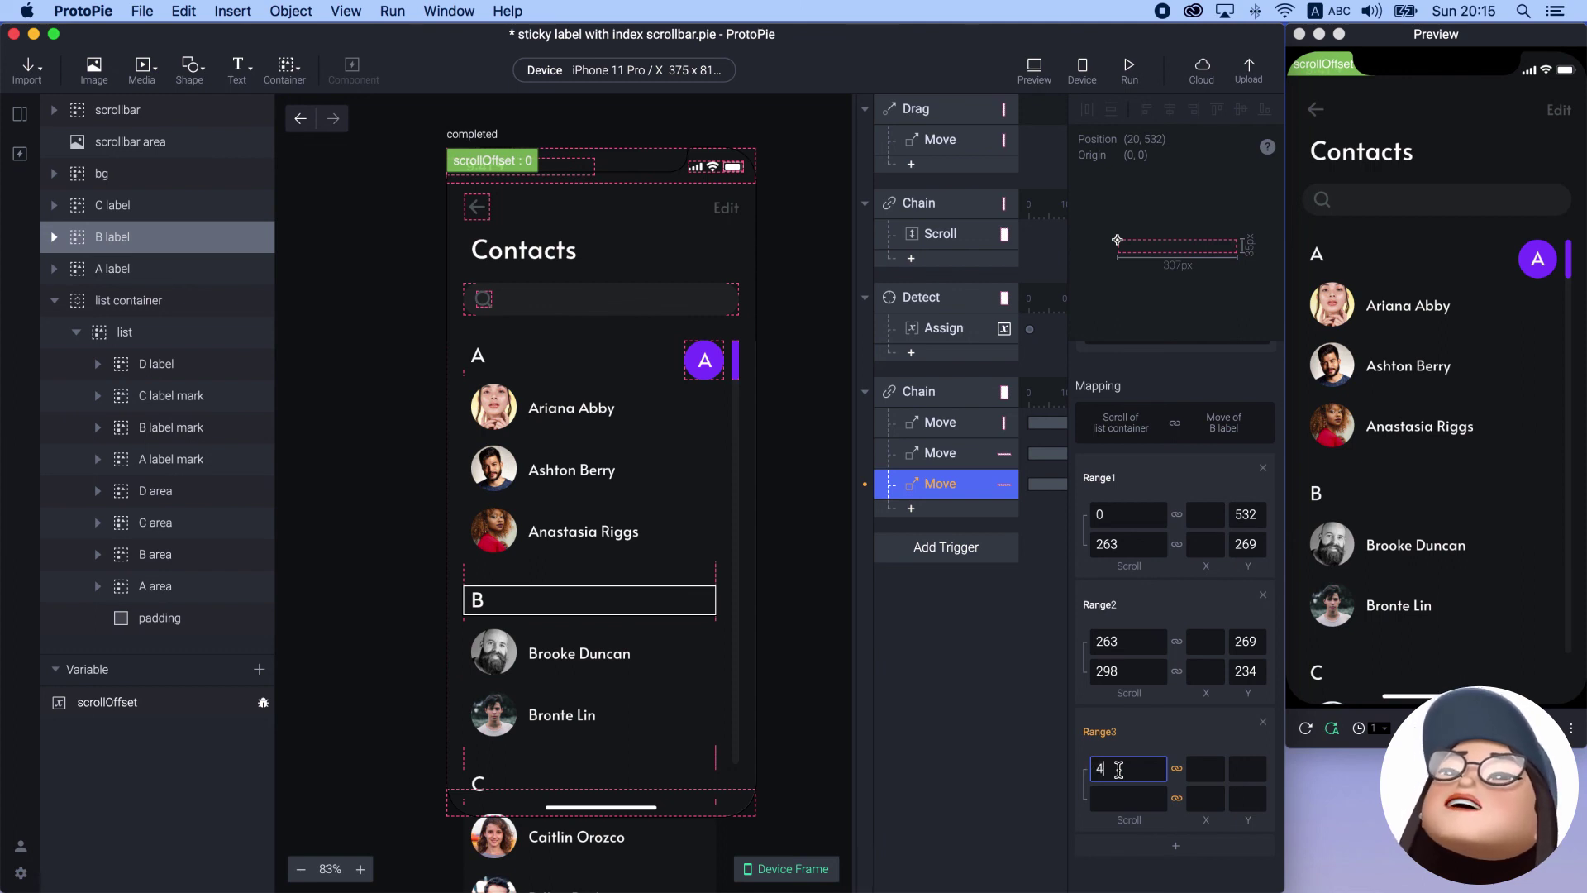
left_click(1120, 790)
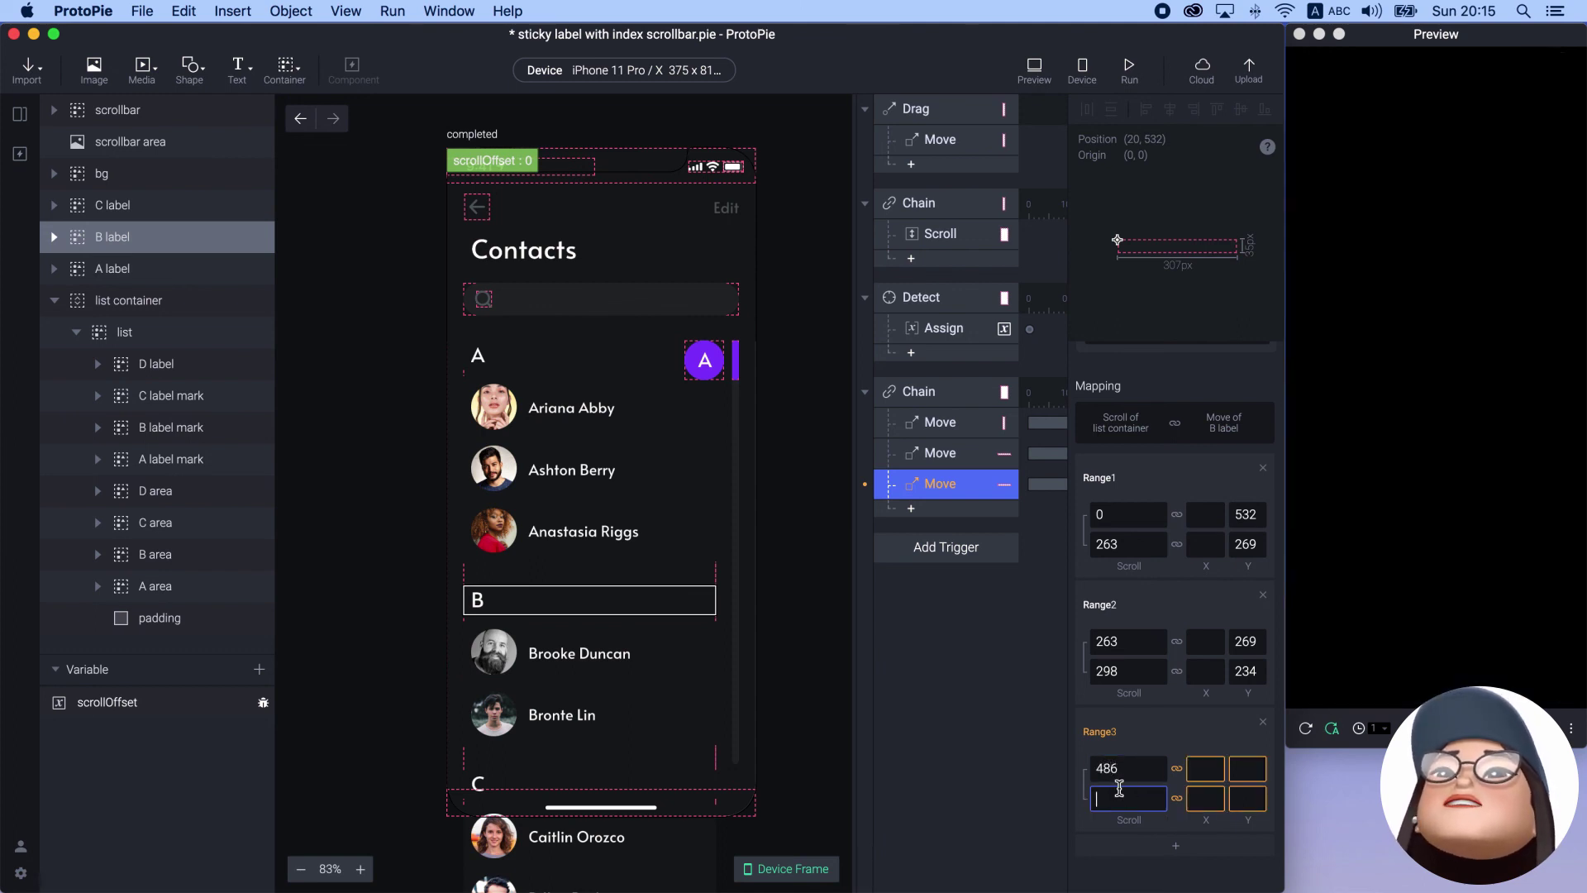
type("521")
left_click(1246, 765)
type("234")
left_click(1247, 795)
type("1")
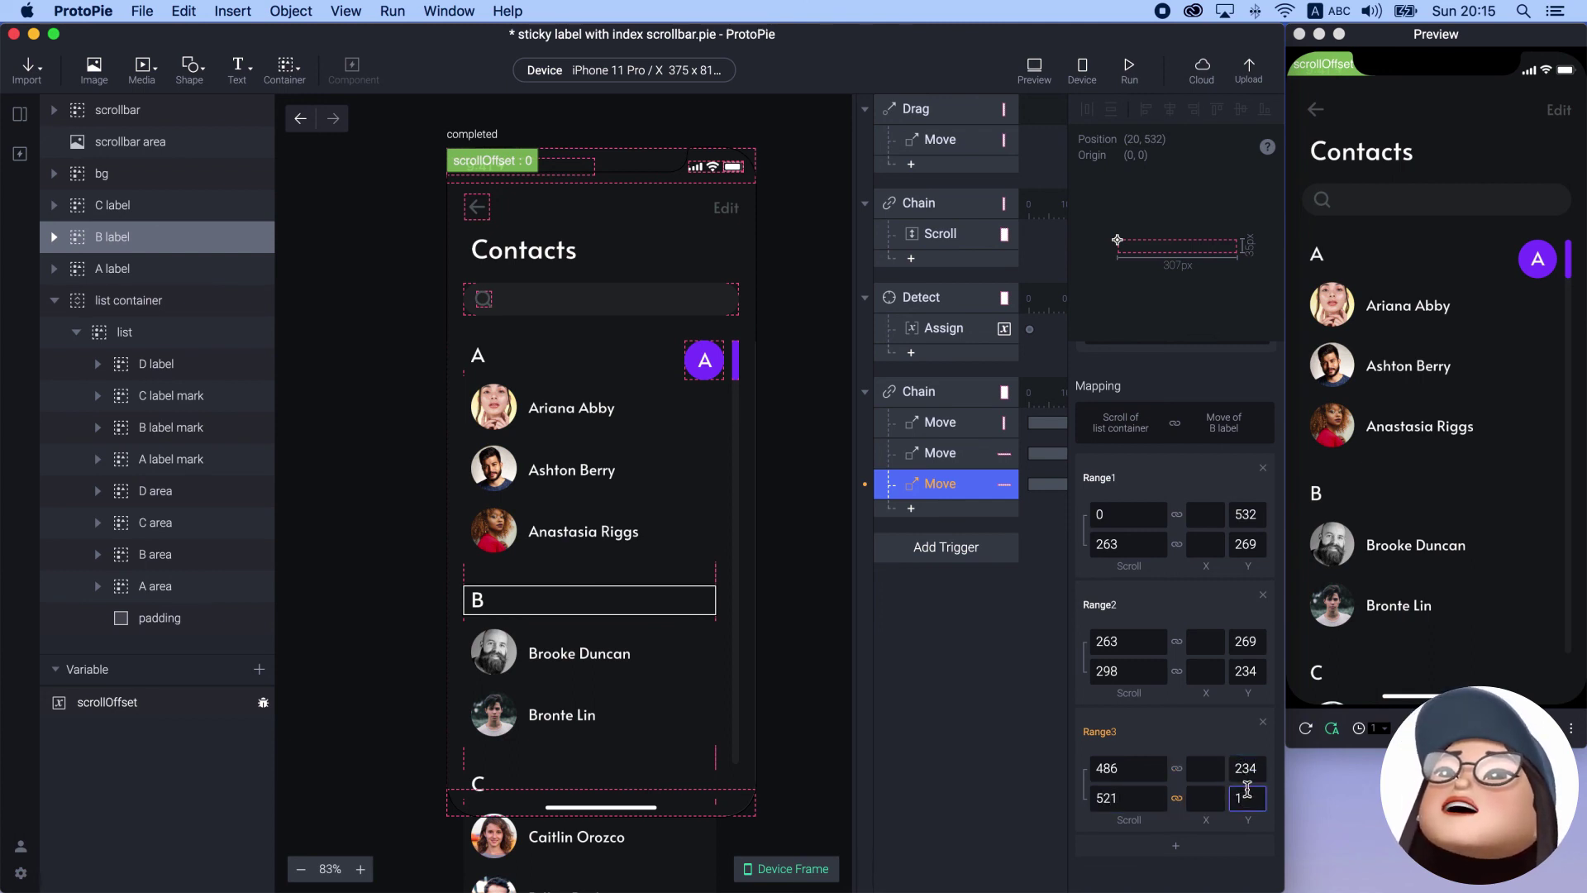
type("99")
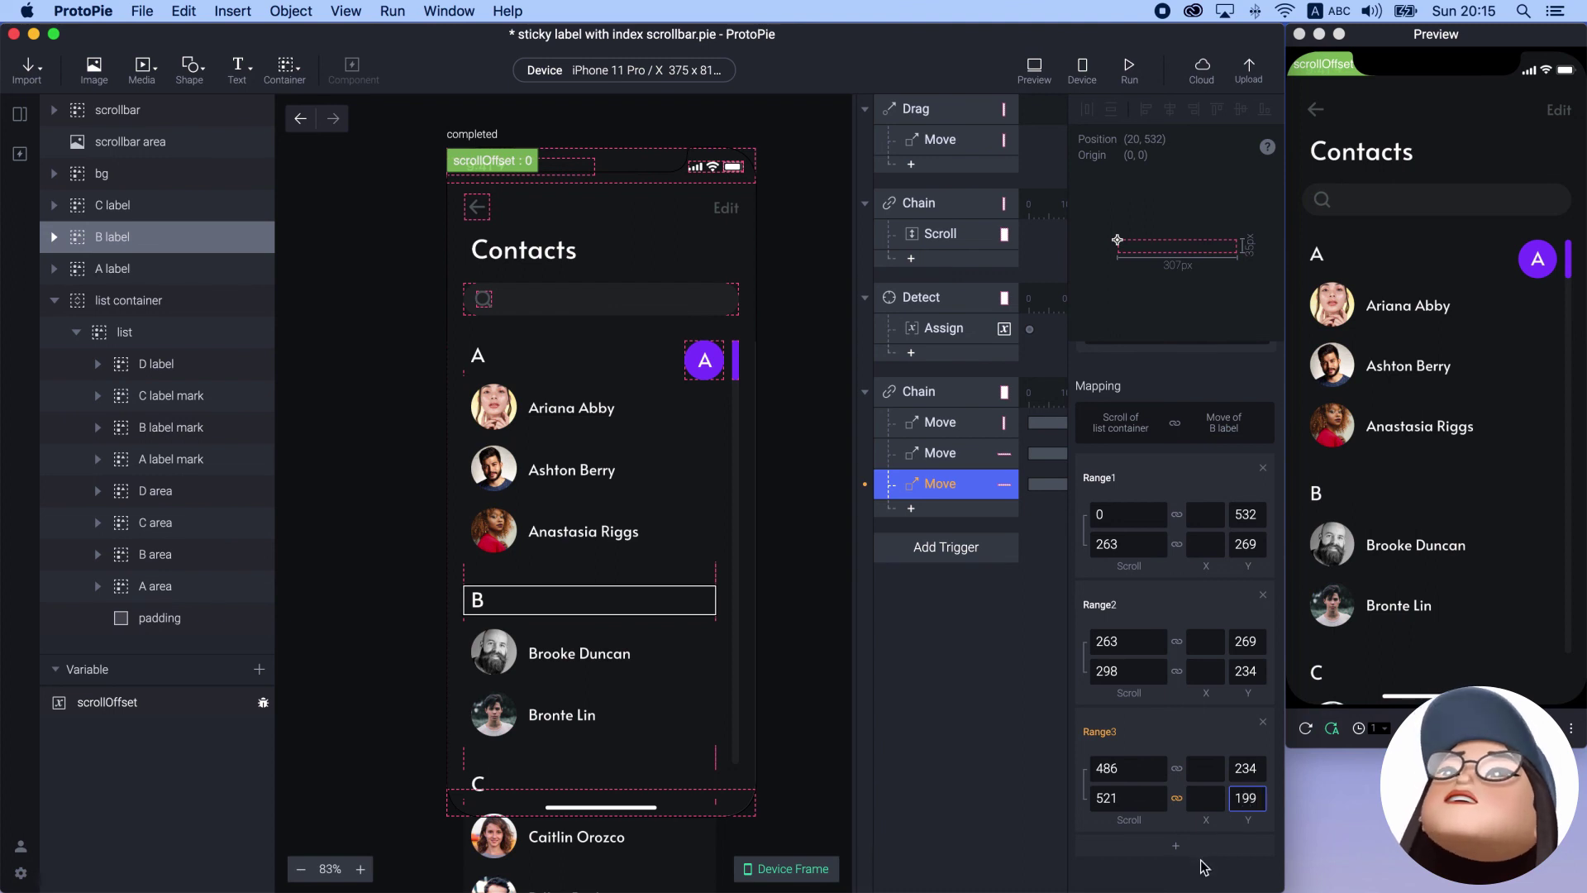
left_click(1203, 866)
Test the B label's third range by moving the index scrollbar through the B and C sections in the preview
scroll(1401, 244, "down", 6)
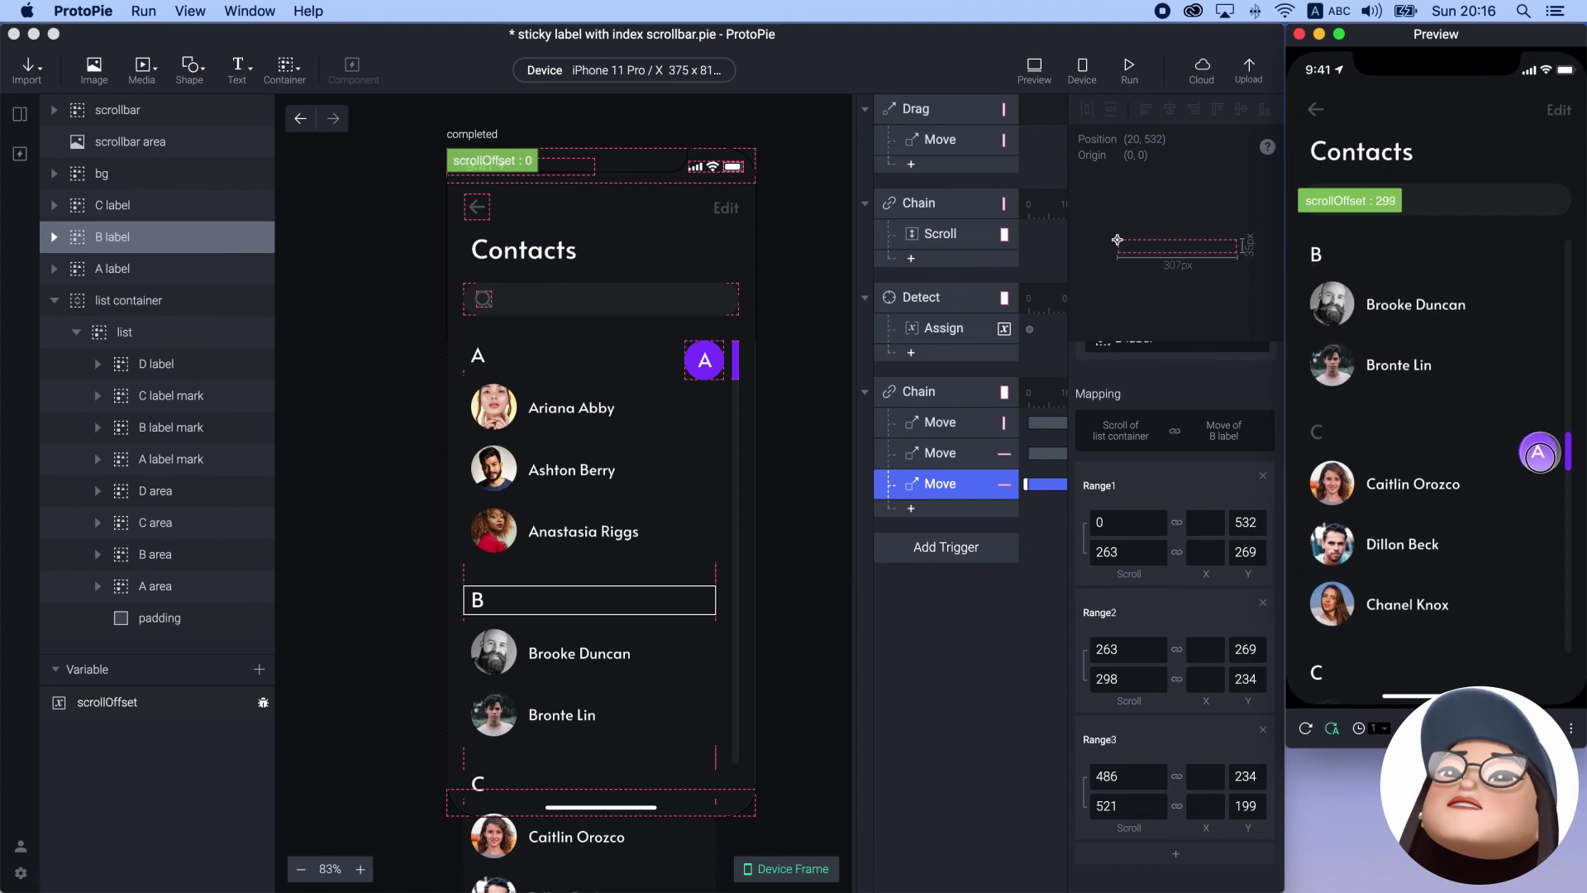
left_click_drag(1563, 467, 1536, 574)
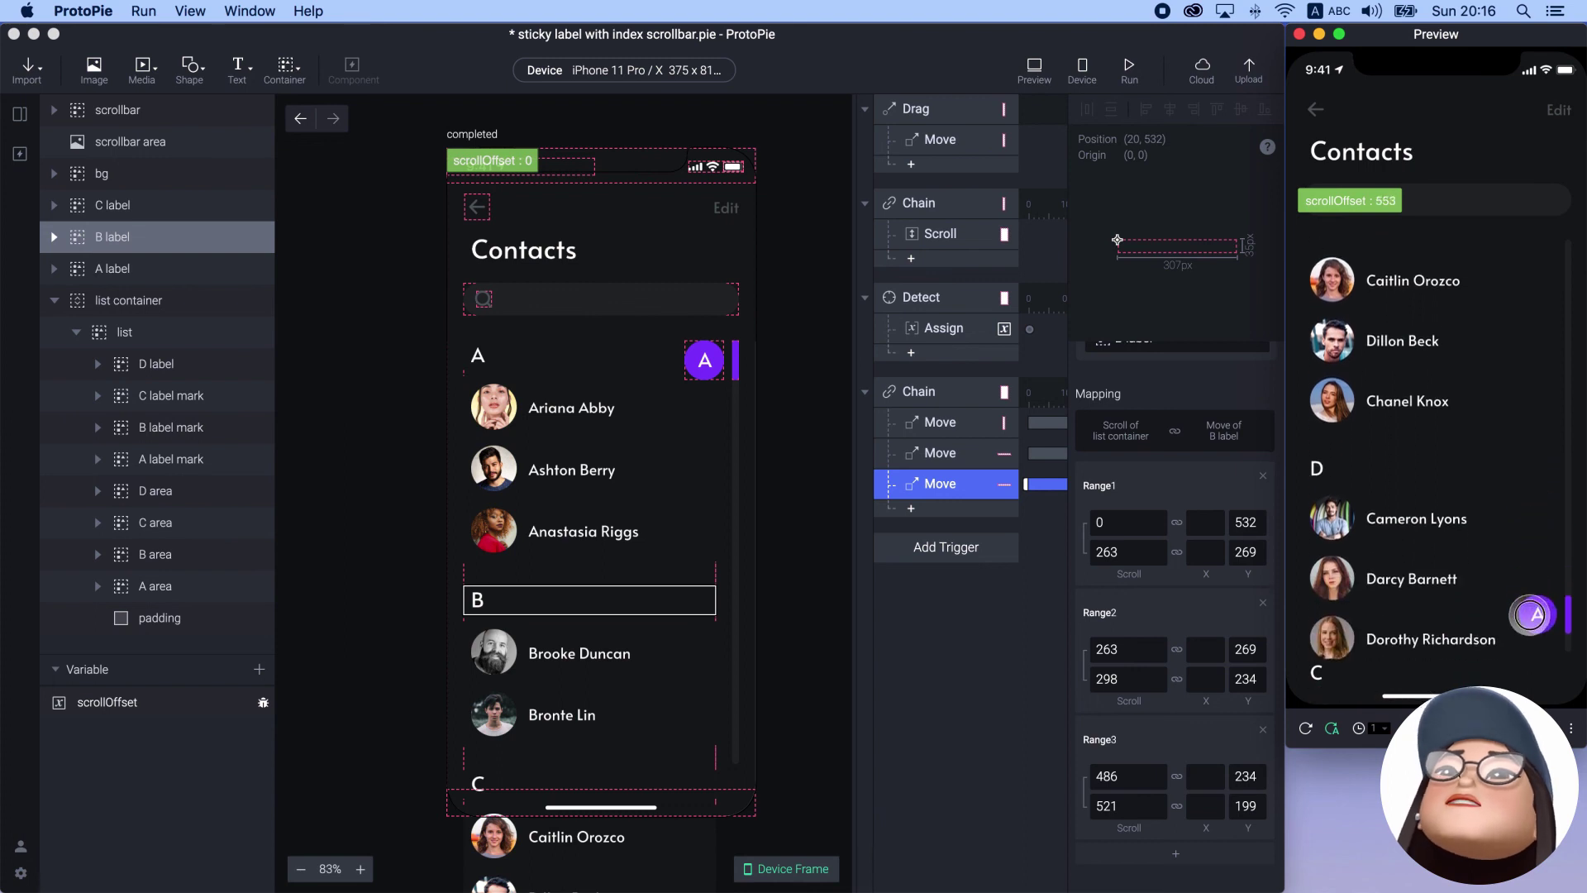
left_click(1021, 641)
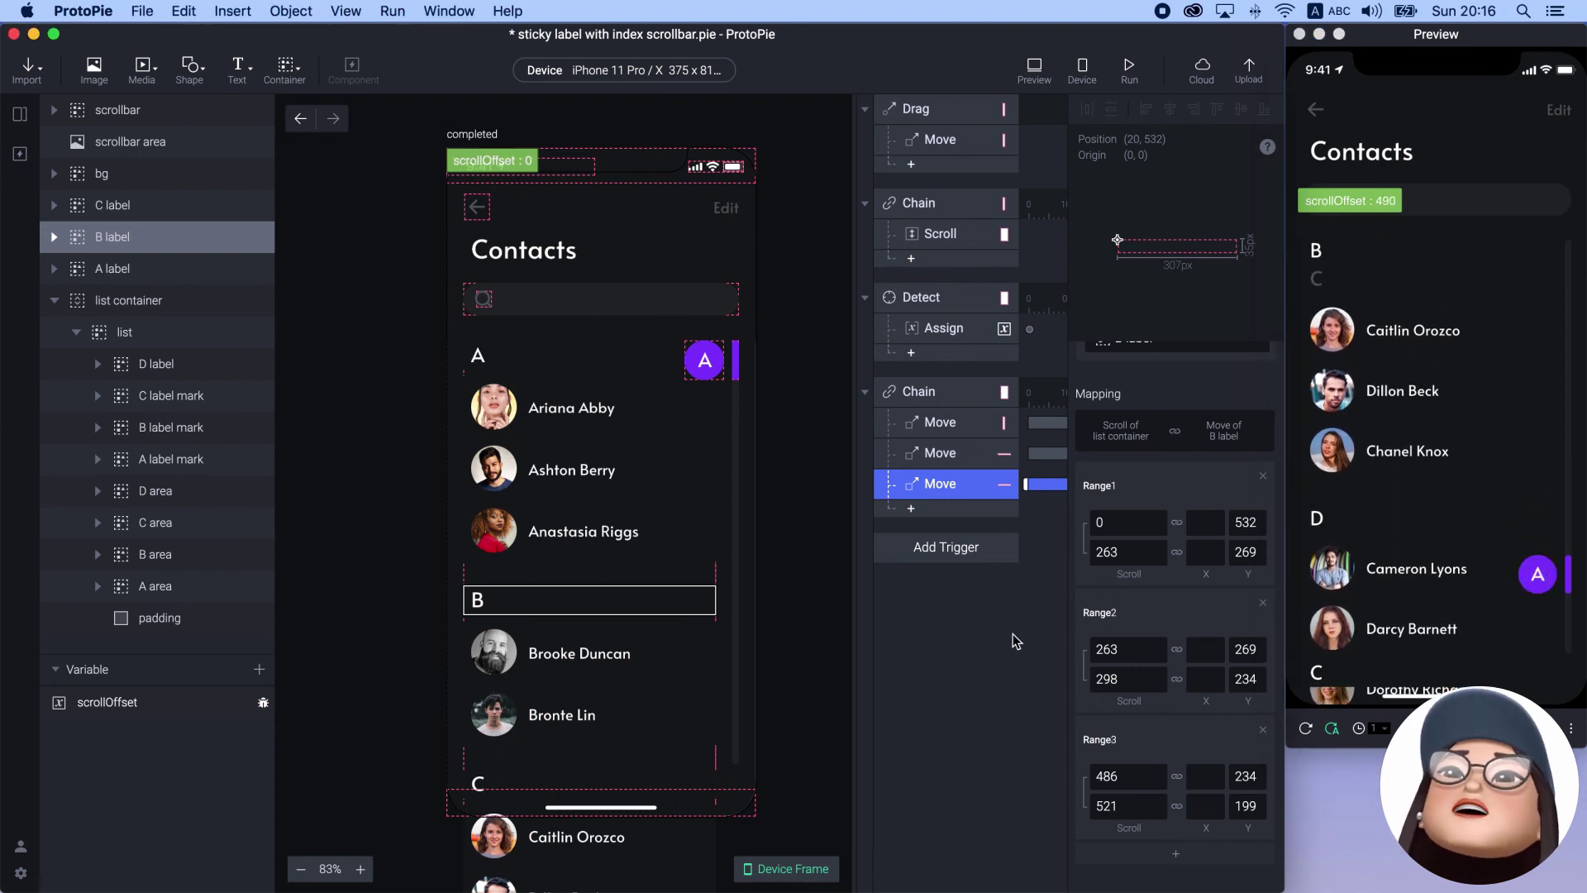
Add another Move response to the list container's Chain trigger with the C label as its target
left_click(930, 510)
left_click(932, 532)
left_click(1166, 399)
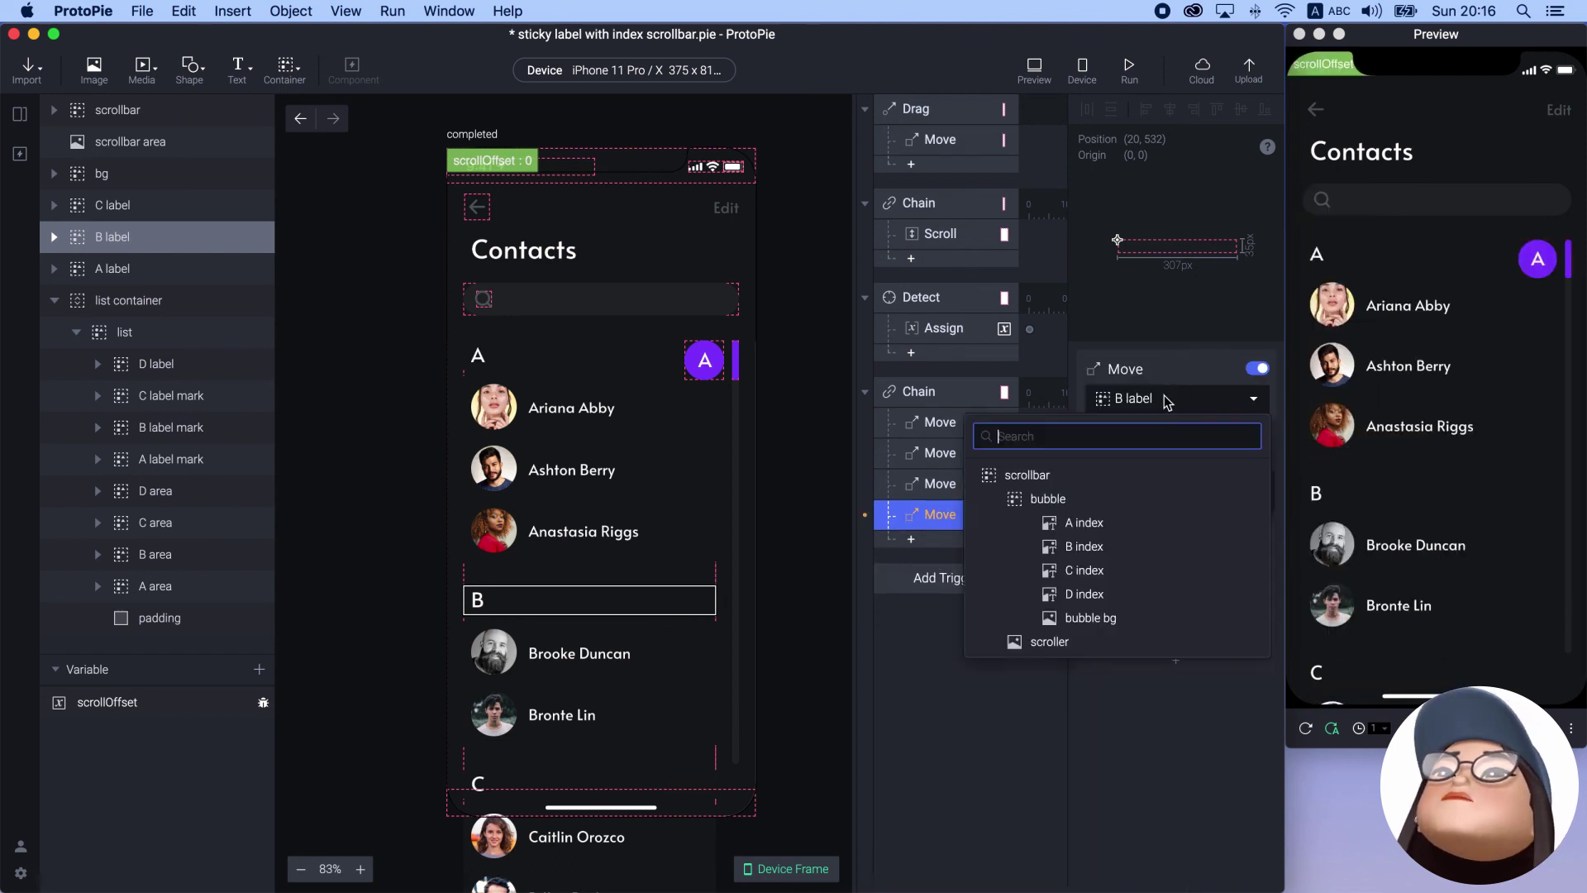
type("c")
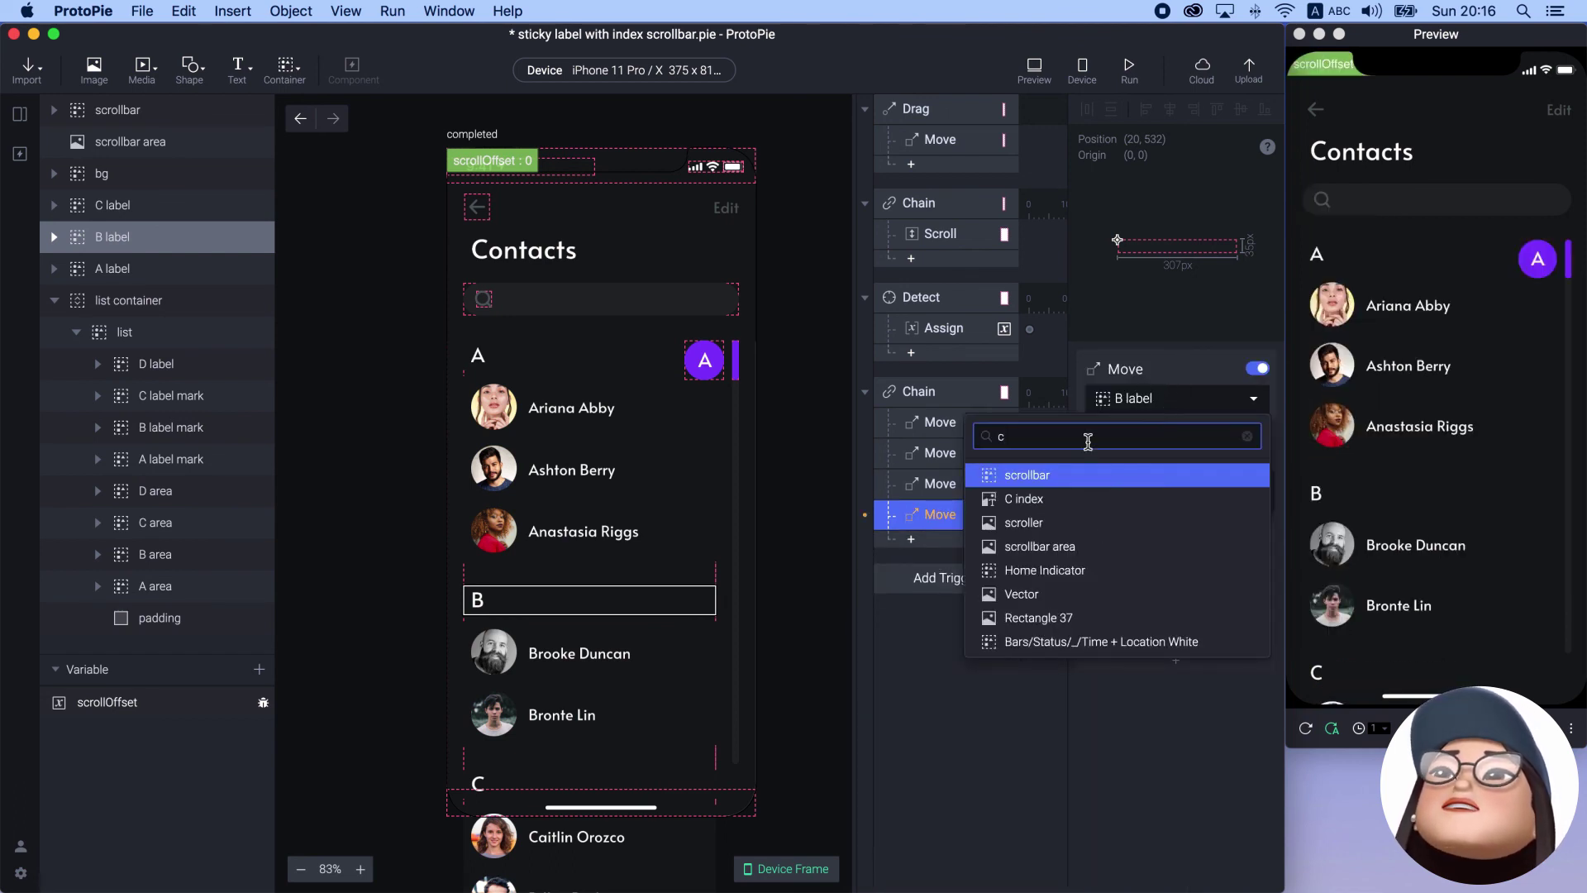
type(" la")
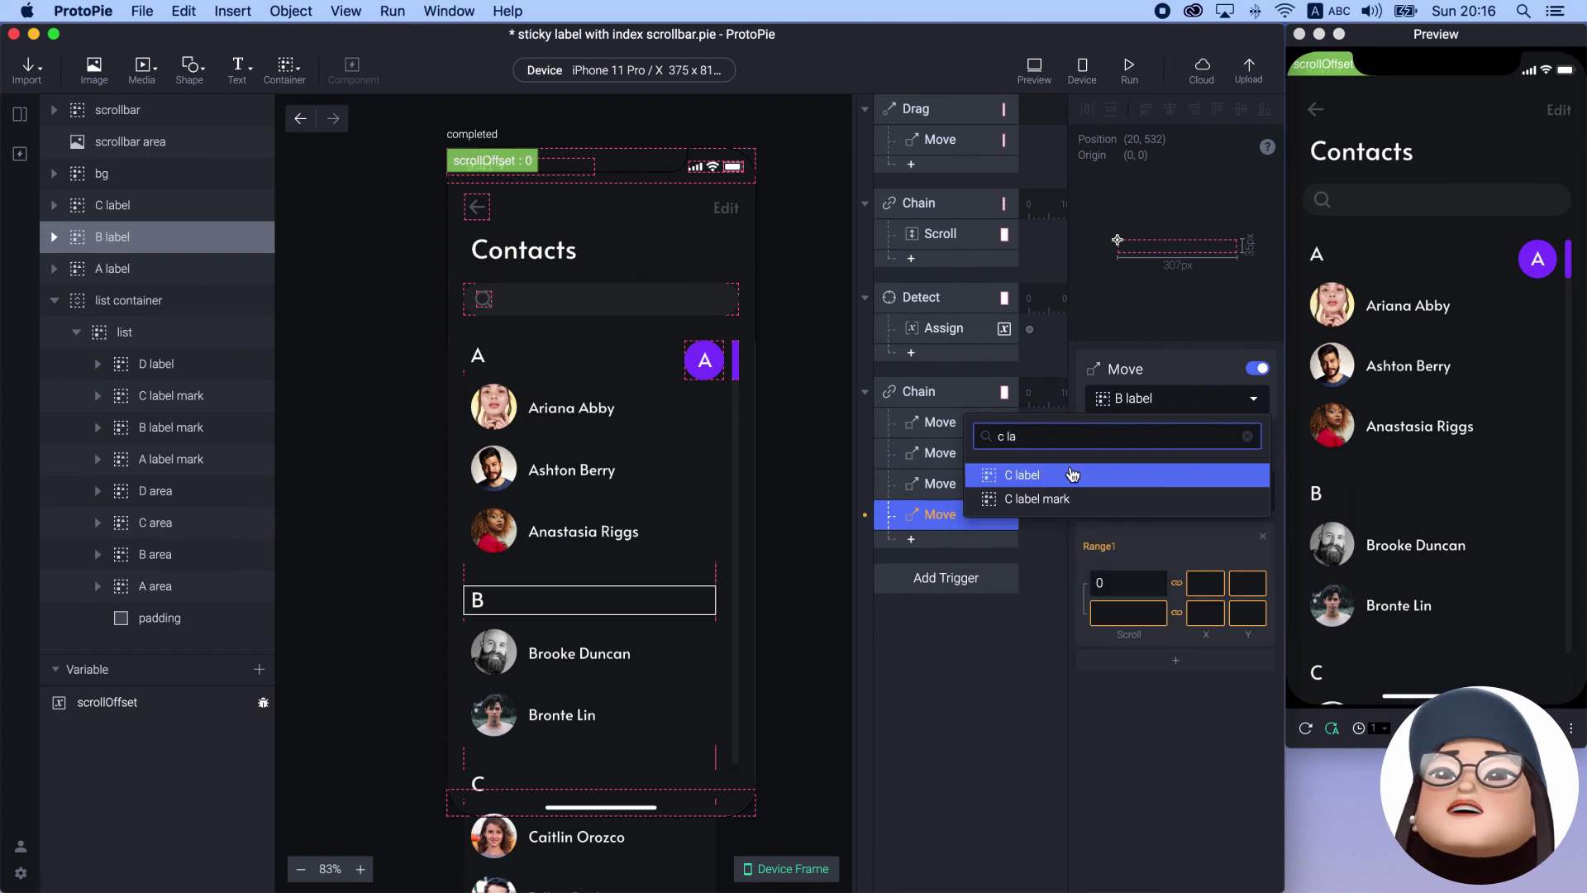
left_click(1070, 473)
Map the first range of the C label's Move response from scroll 0–486 to Y 755–269
left_click(1126, 612)
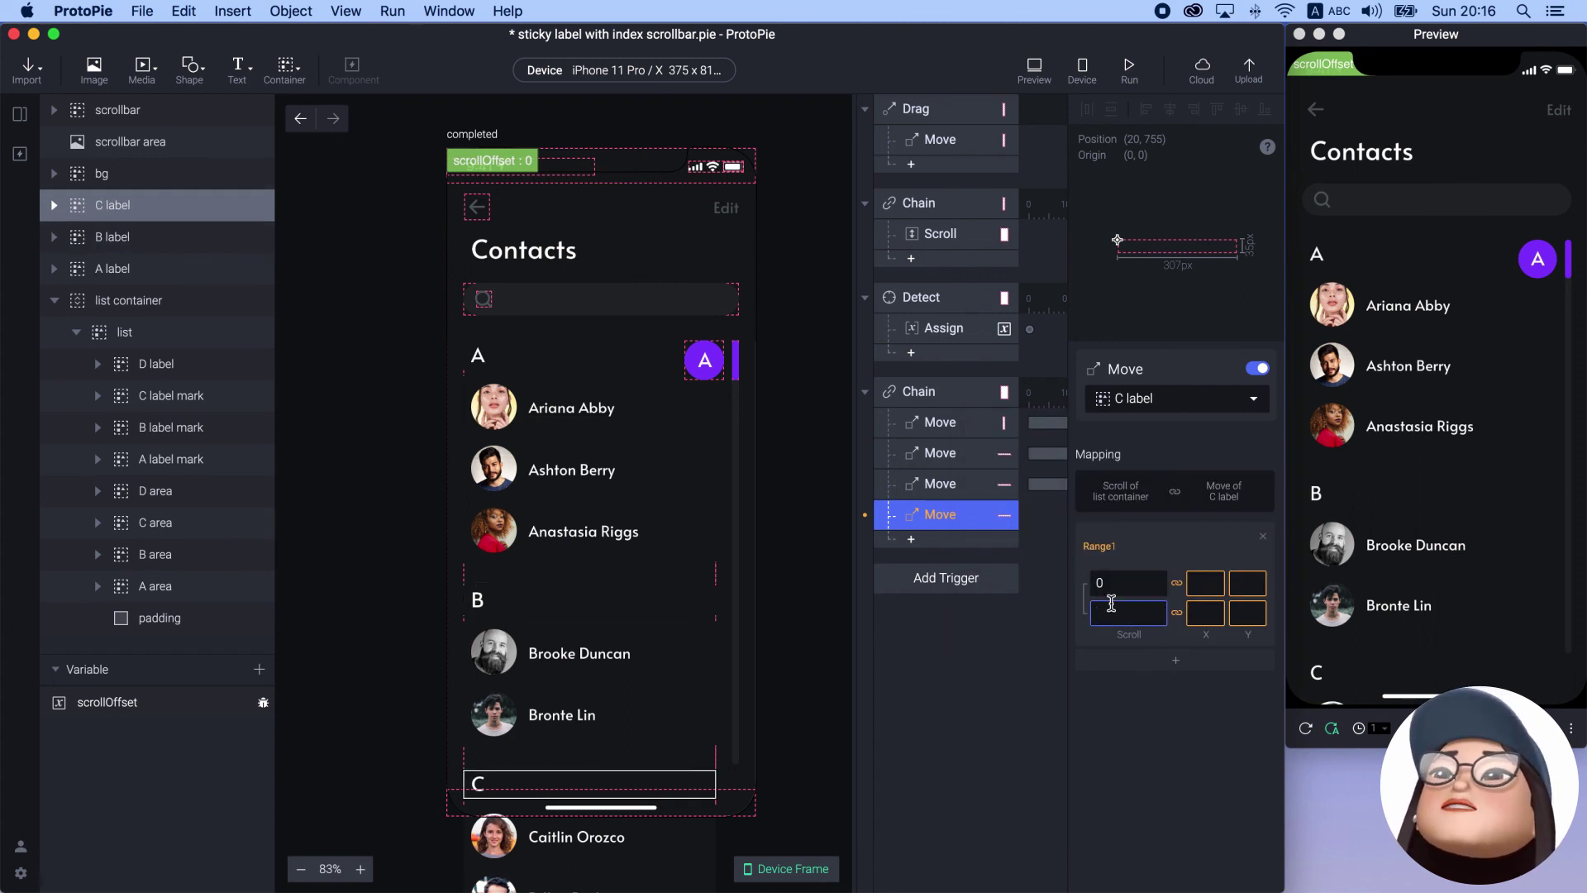
type("486")
left_click(1120, 691)
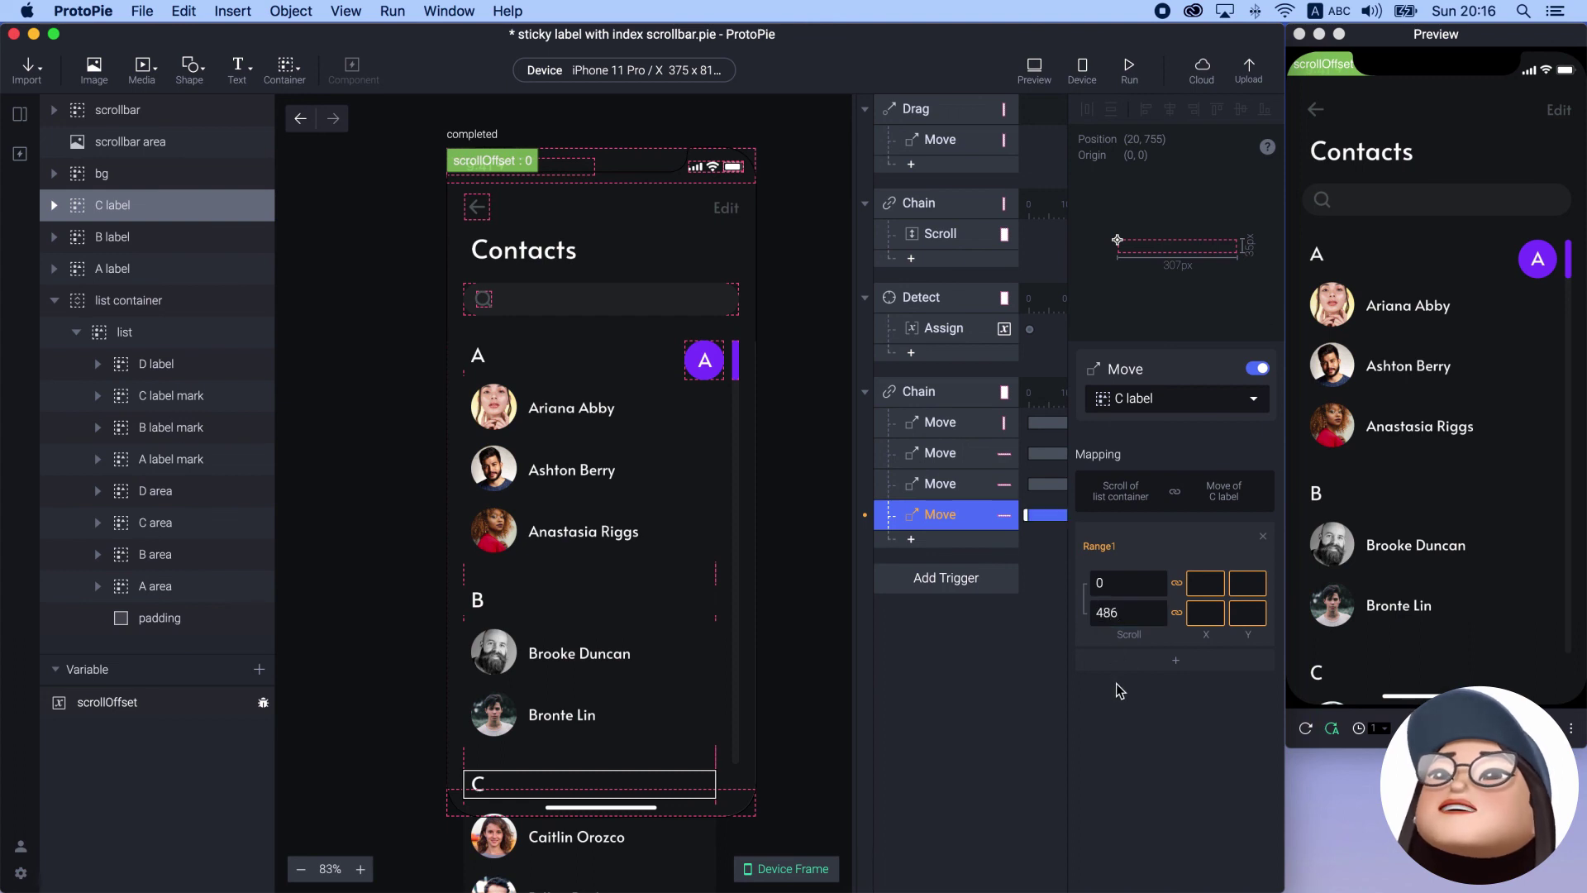
left_click(959, 488)
scroll(1174, 789, "down", 1)
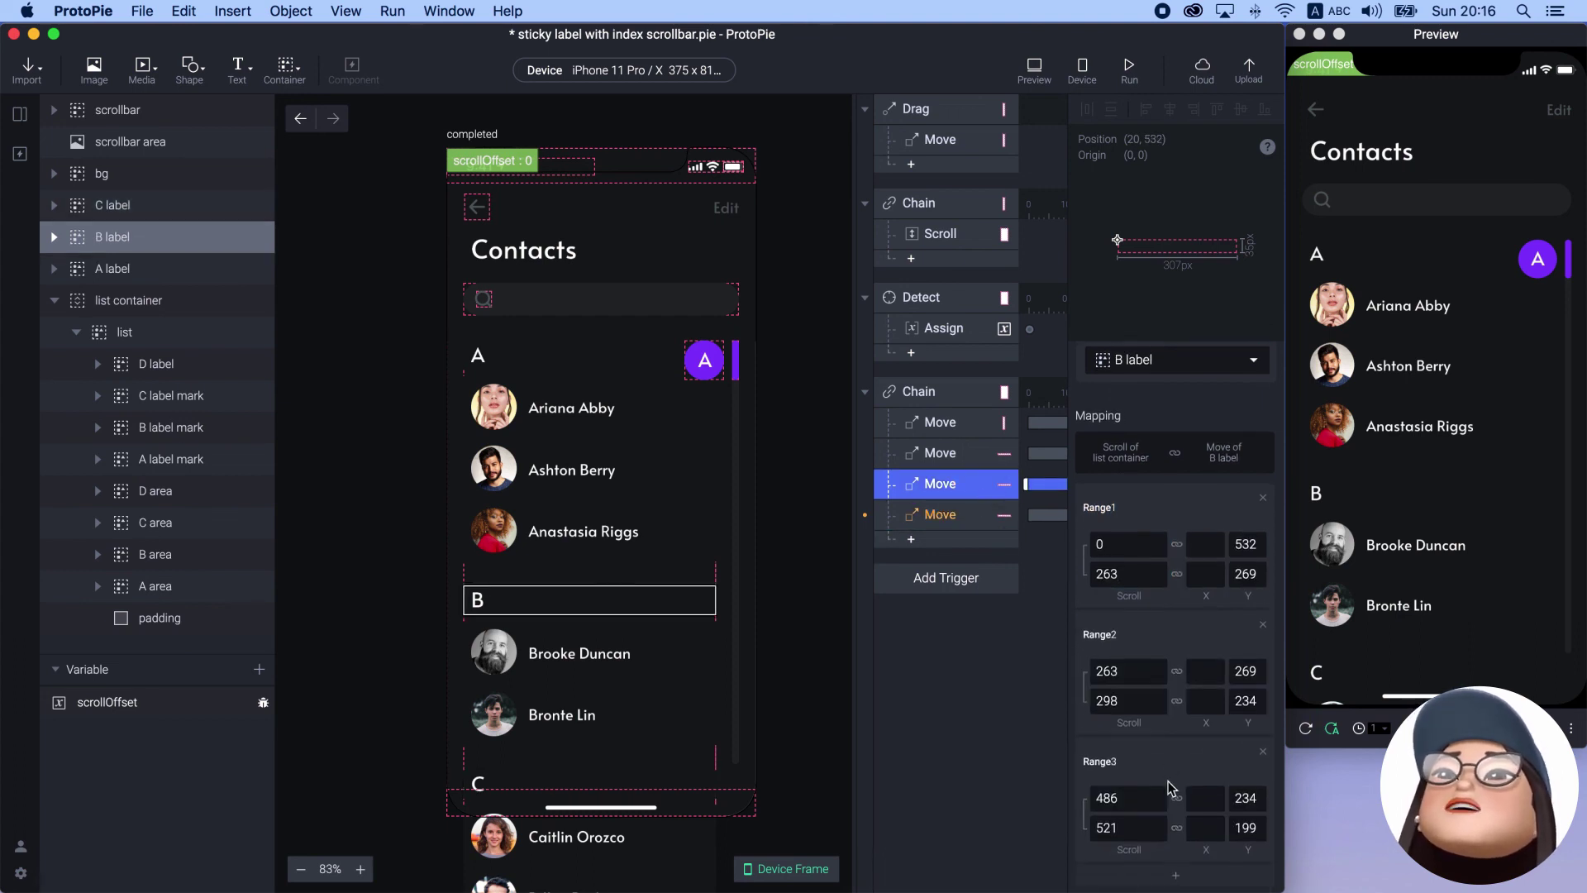
left_click(956, 519)
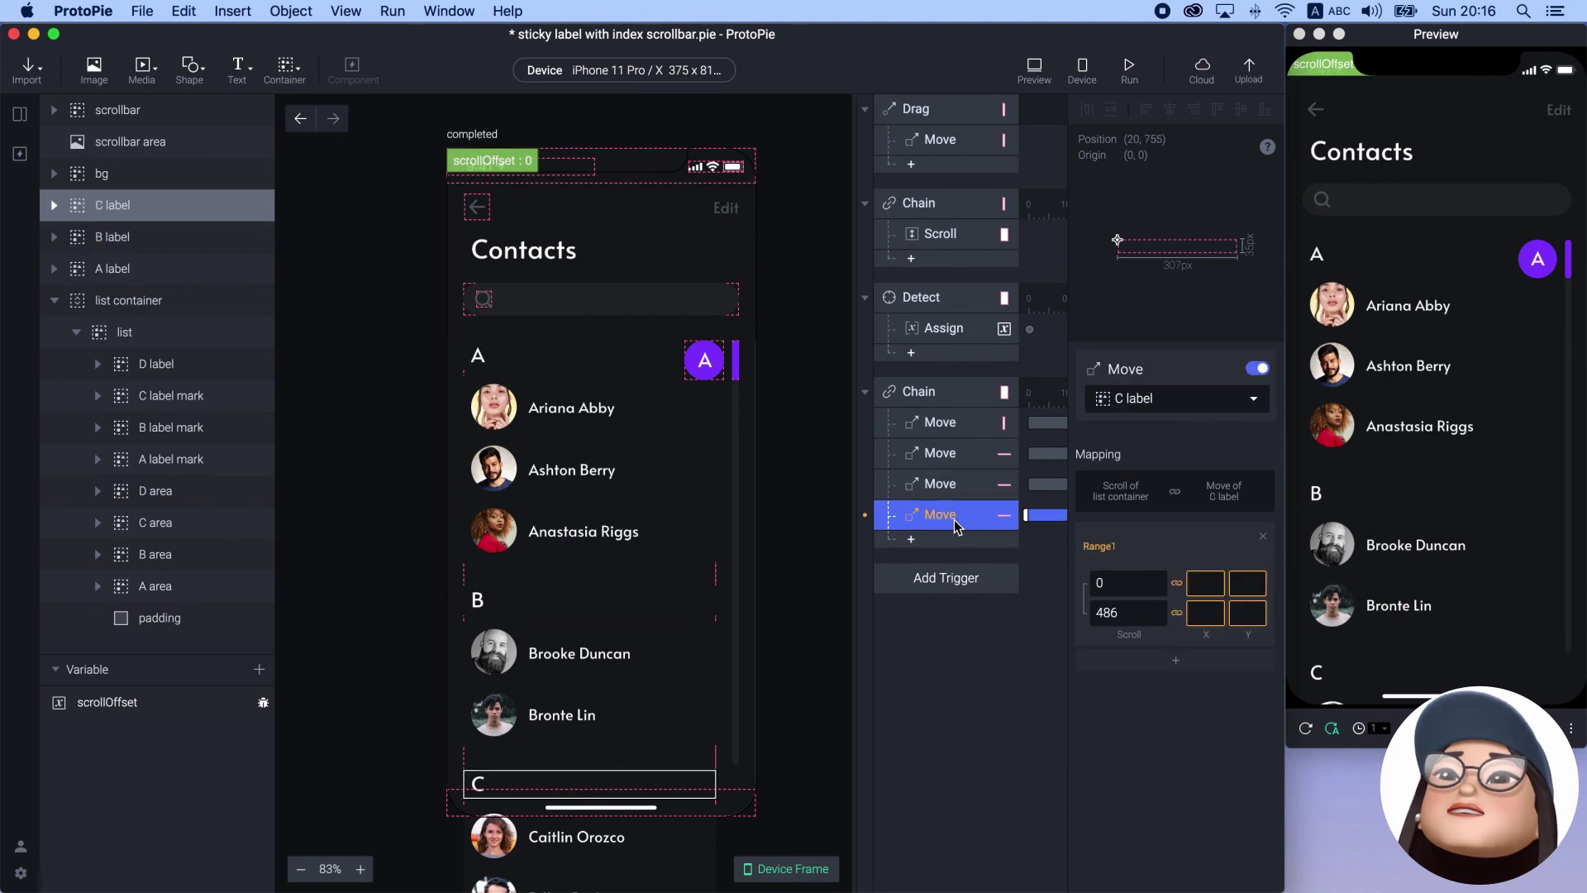
left_click(1246, 585)
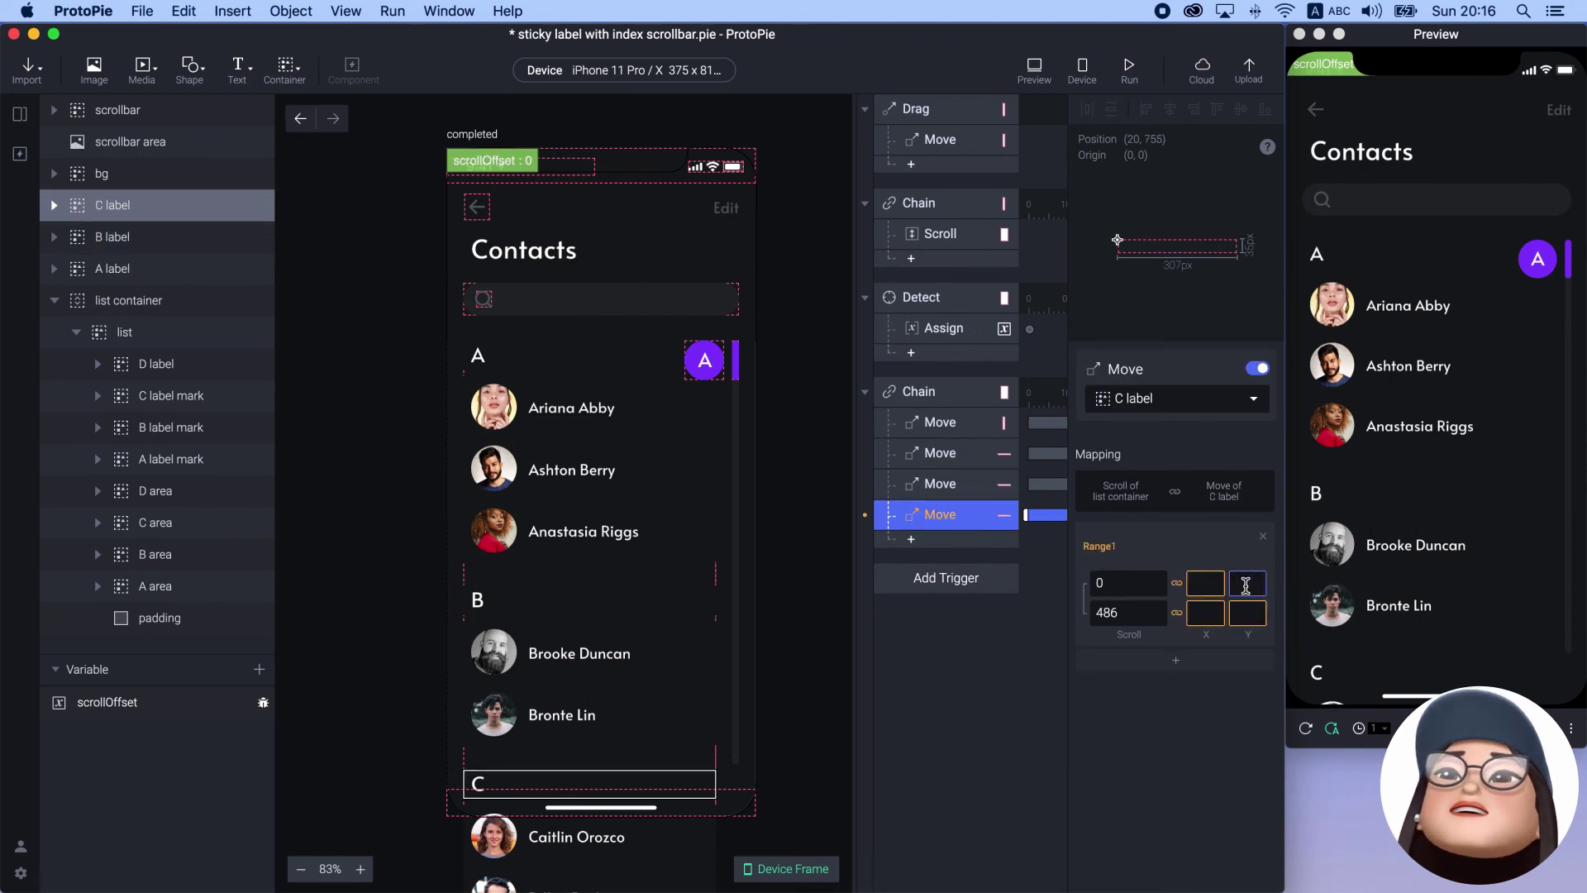
type("755")
left_click(1238, 612)
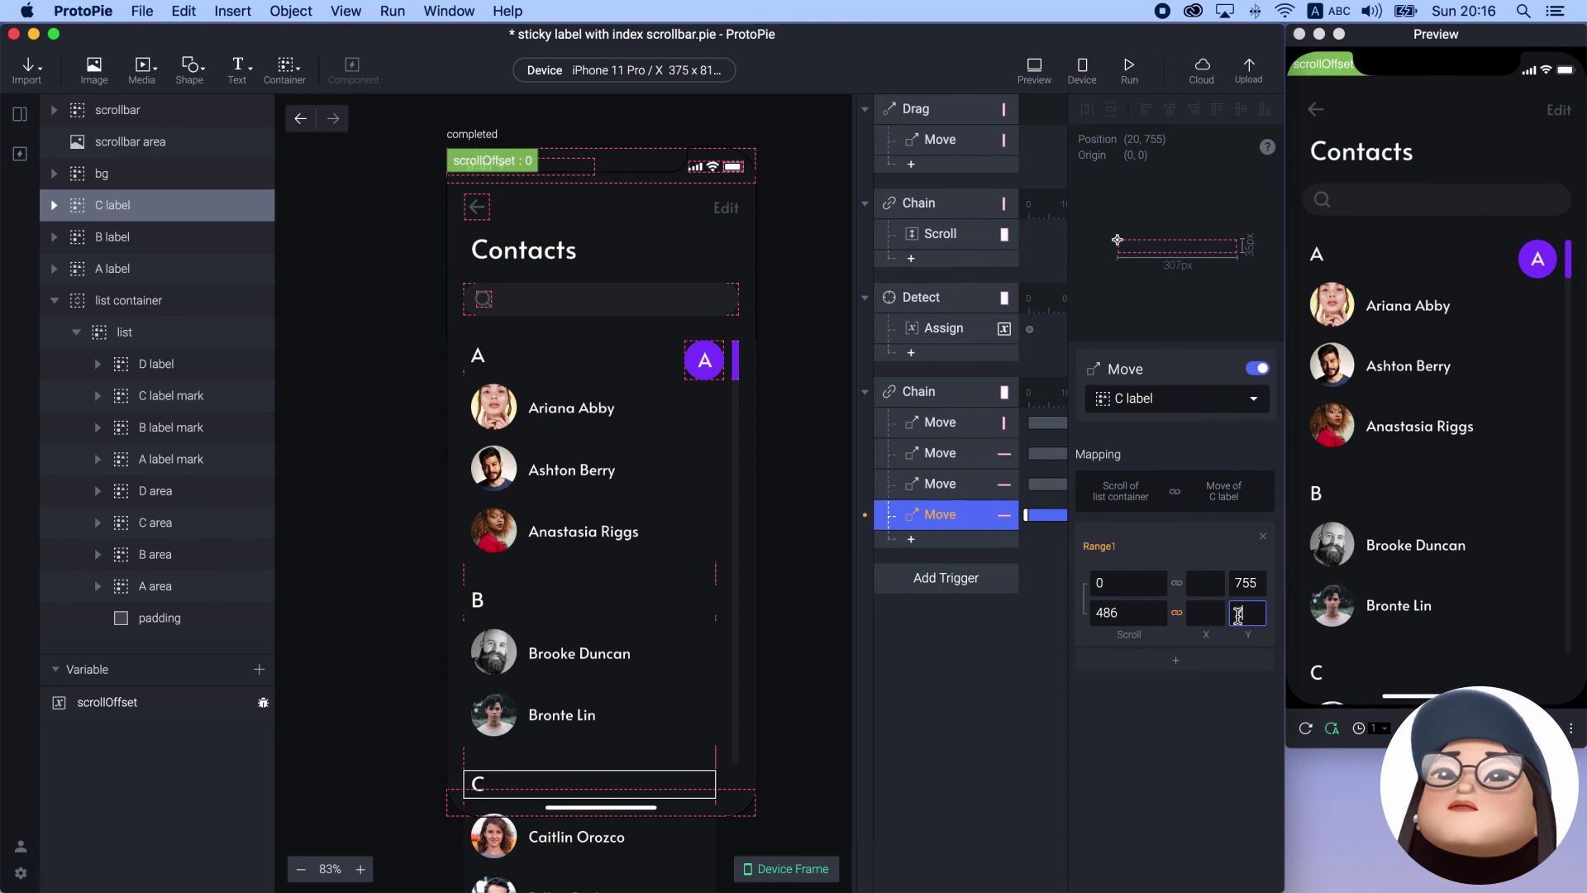
left_click(1238, 728)
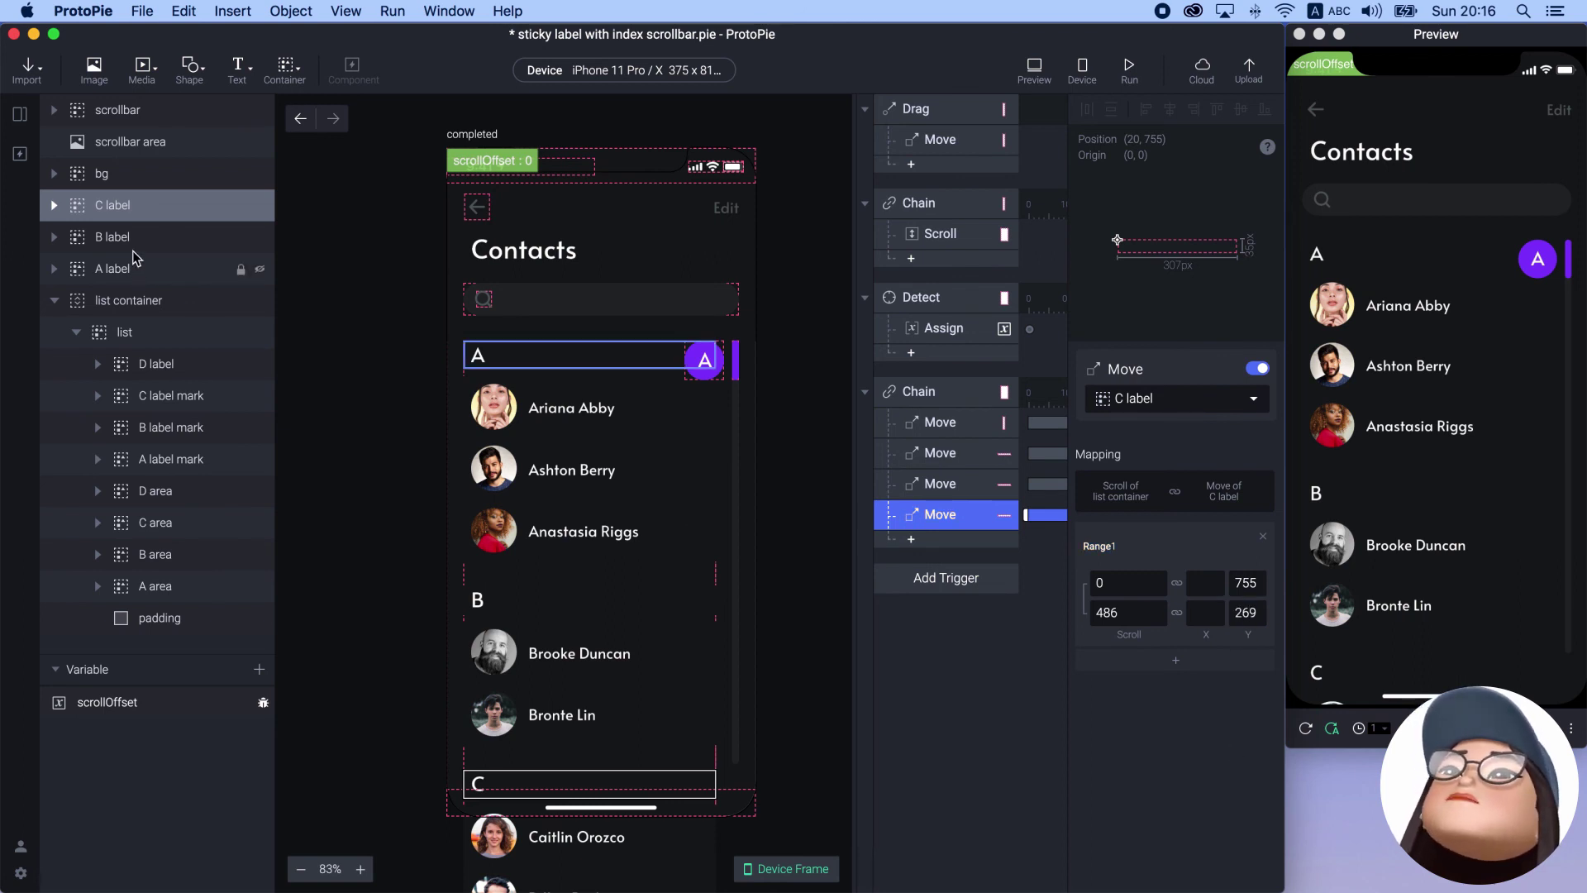
Add a second range to the C label's Move response mapping scroll 486–521 to Y 269–234
left_click(131, 217)
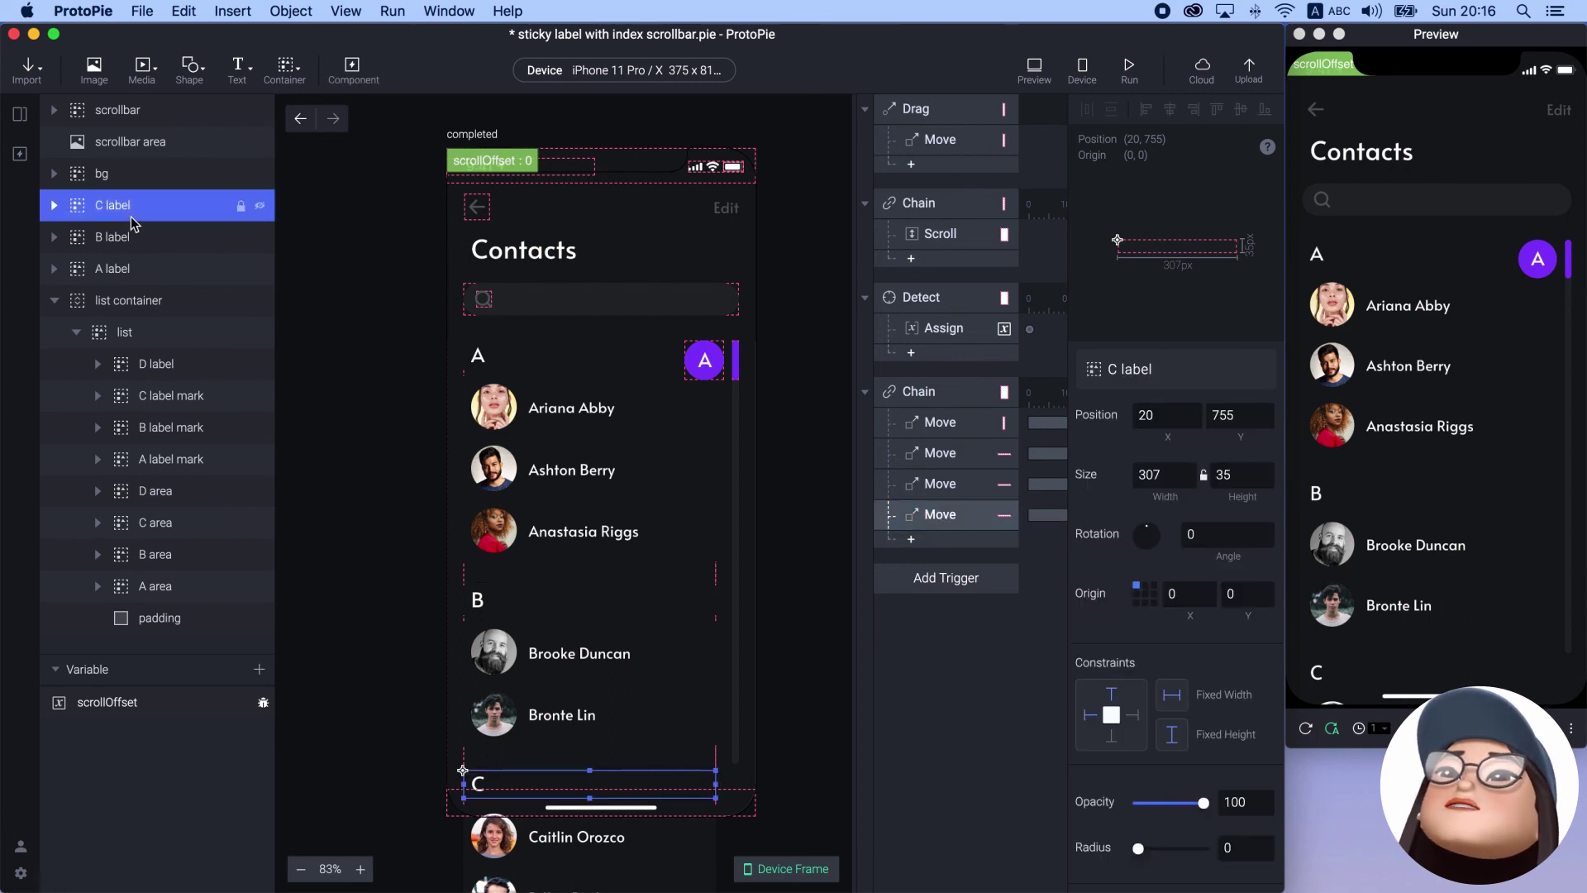
left_click(153, 244)
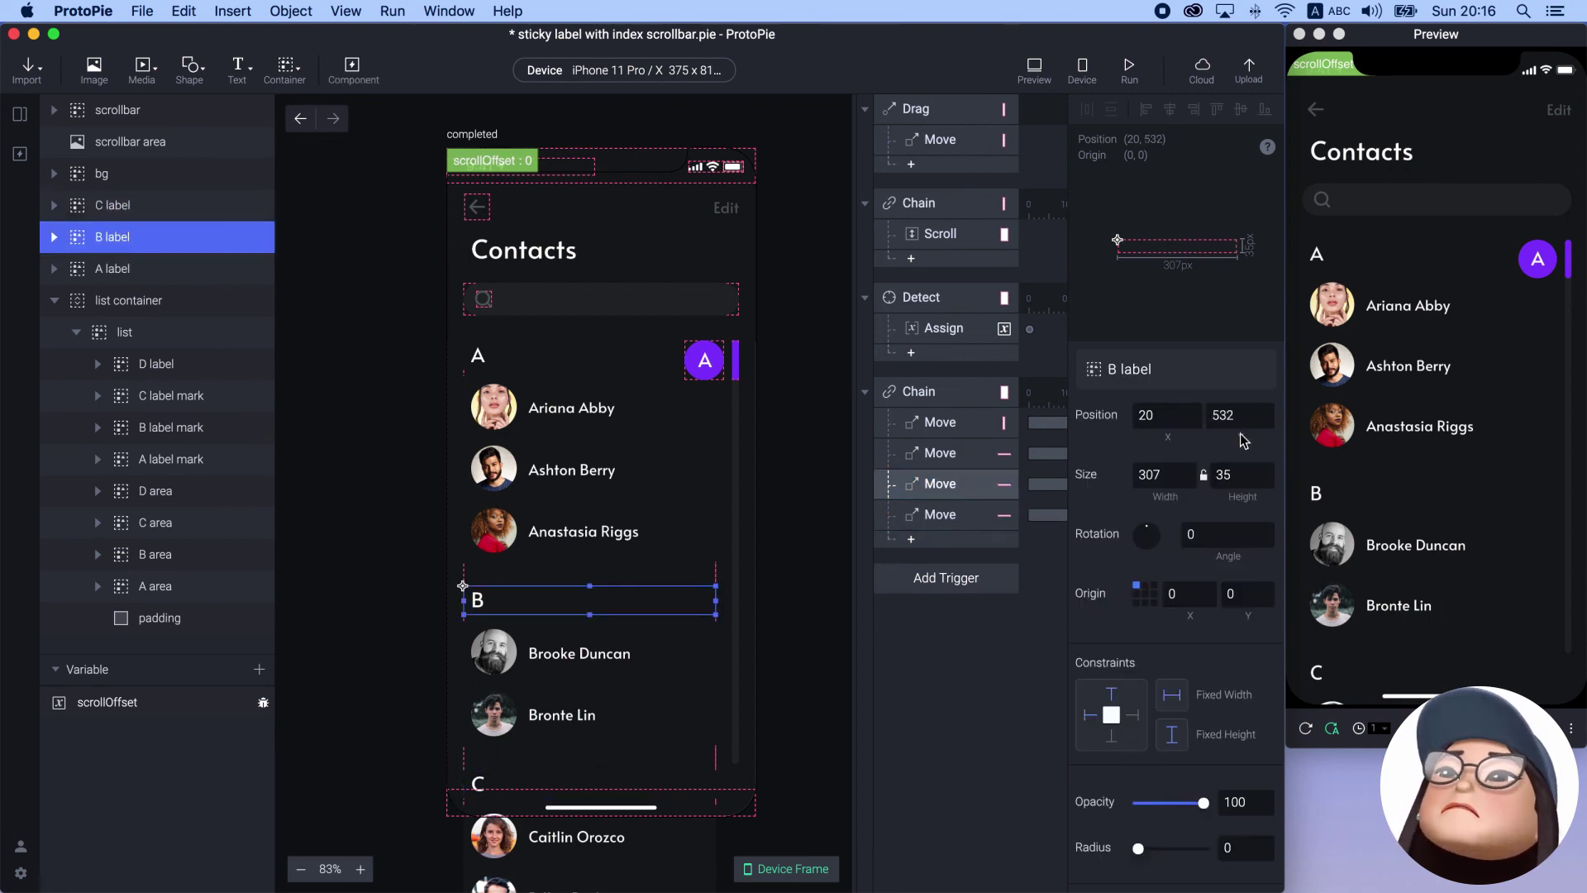
left_click(966, 516)
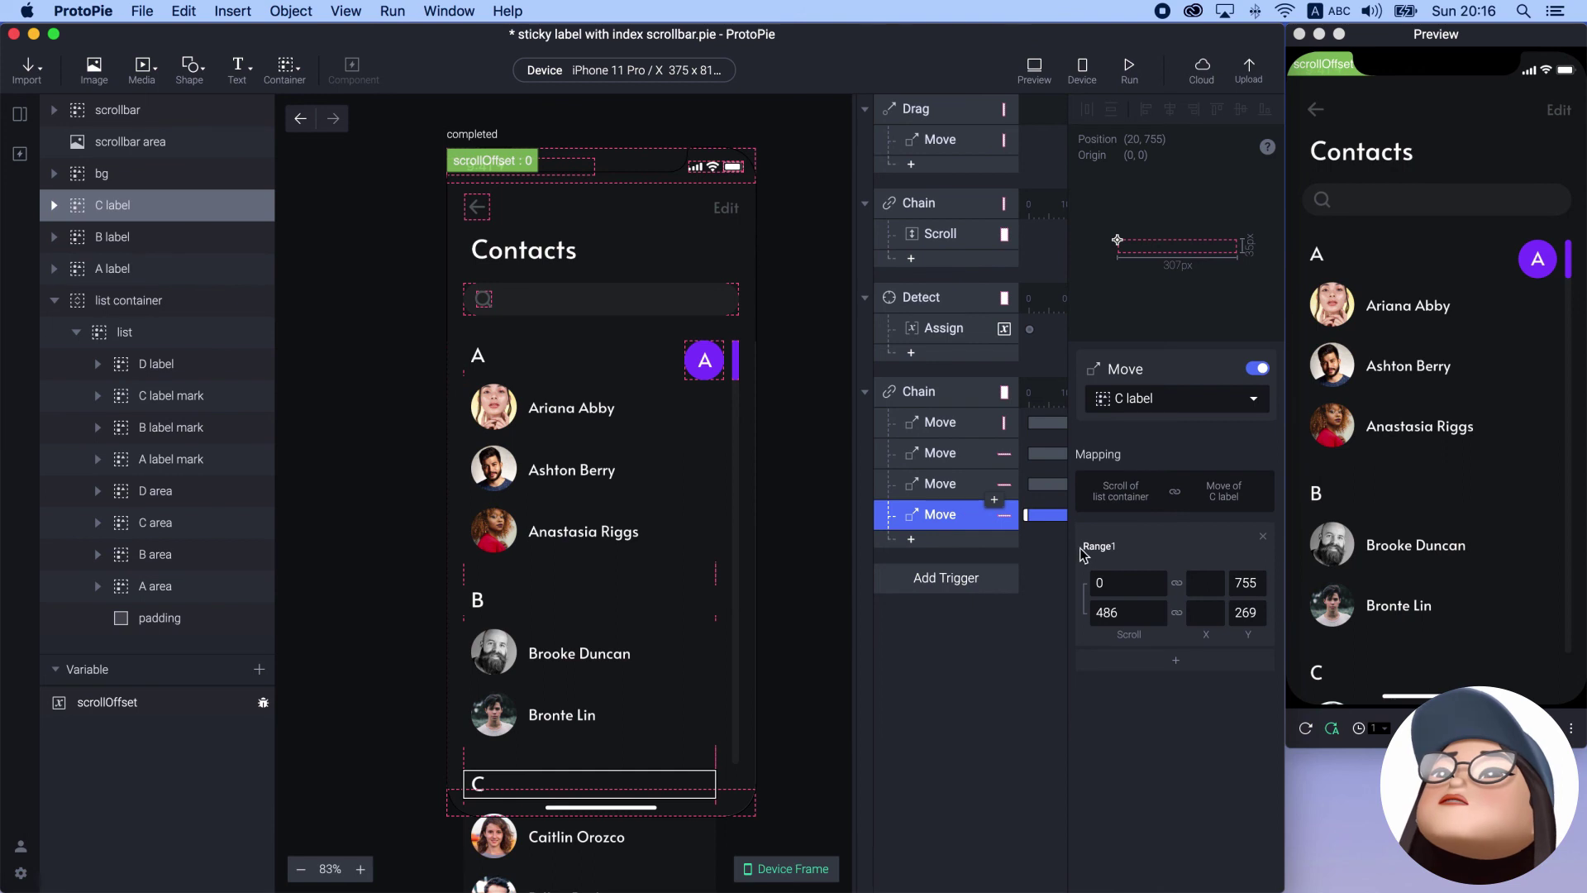
left_click(1121, 661)
left_click(1120, 708)
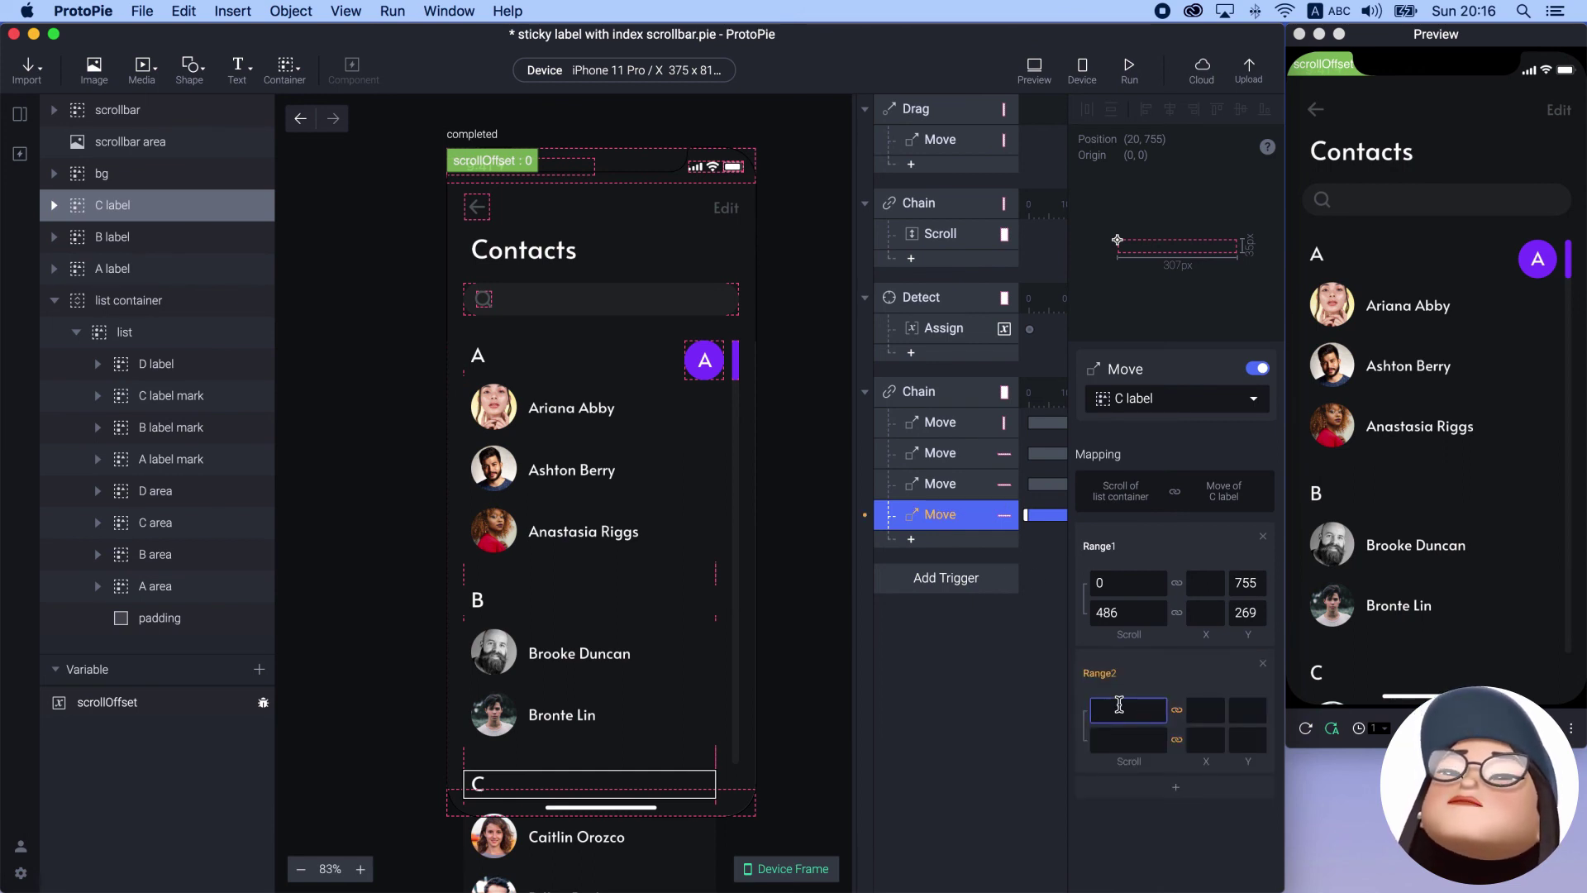
type("486")
left_click(1118, 738)
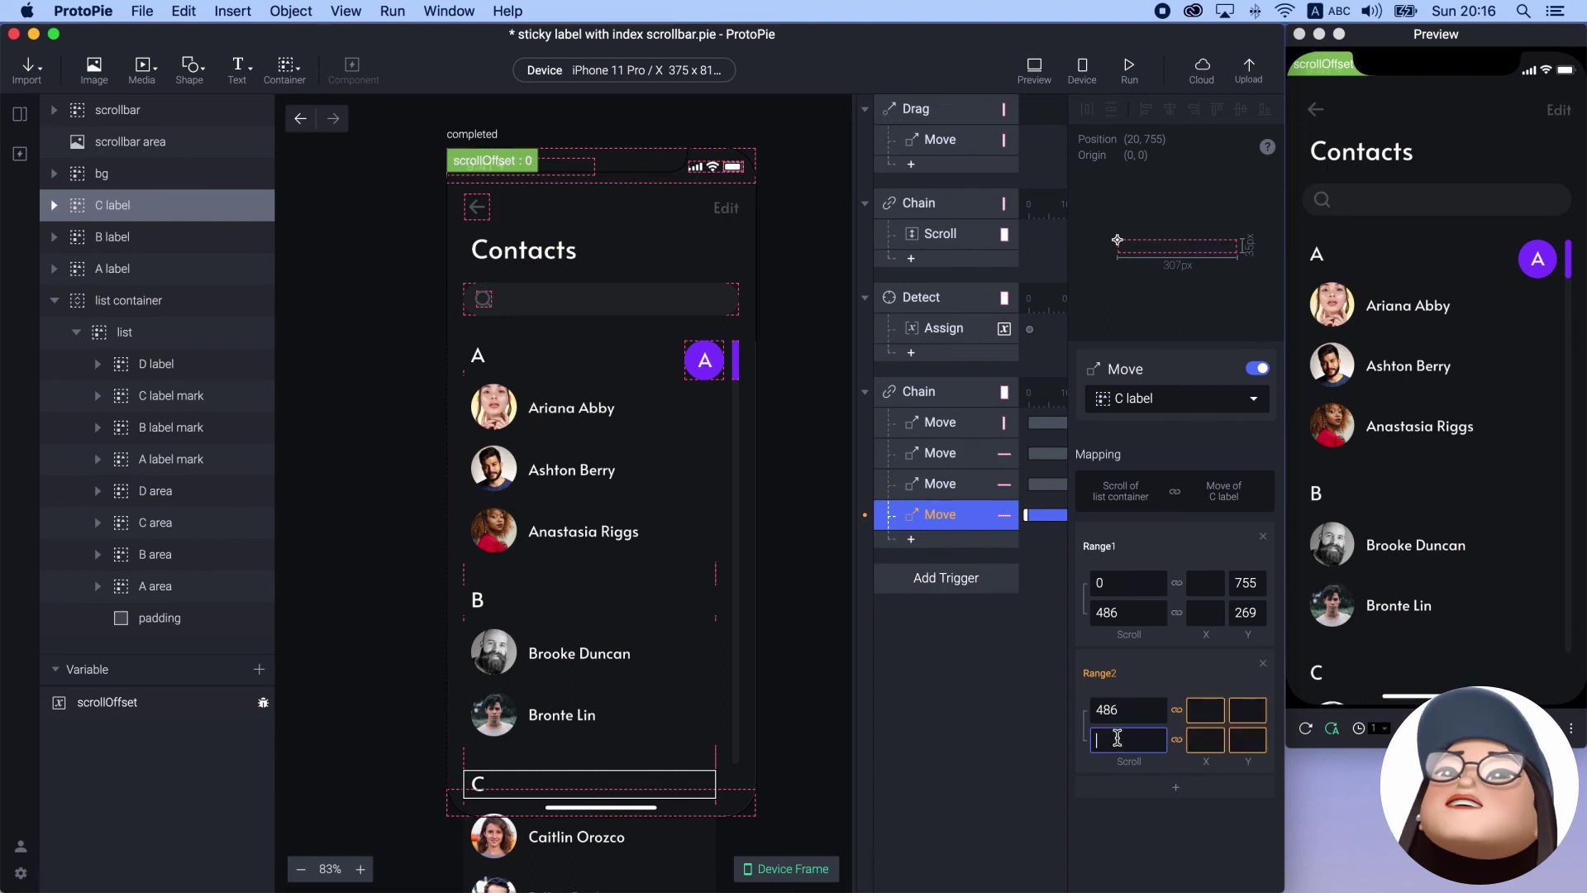
type("521")
key("Return")
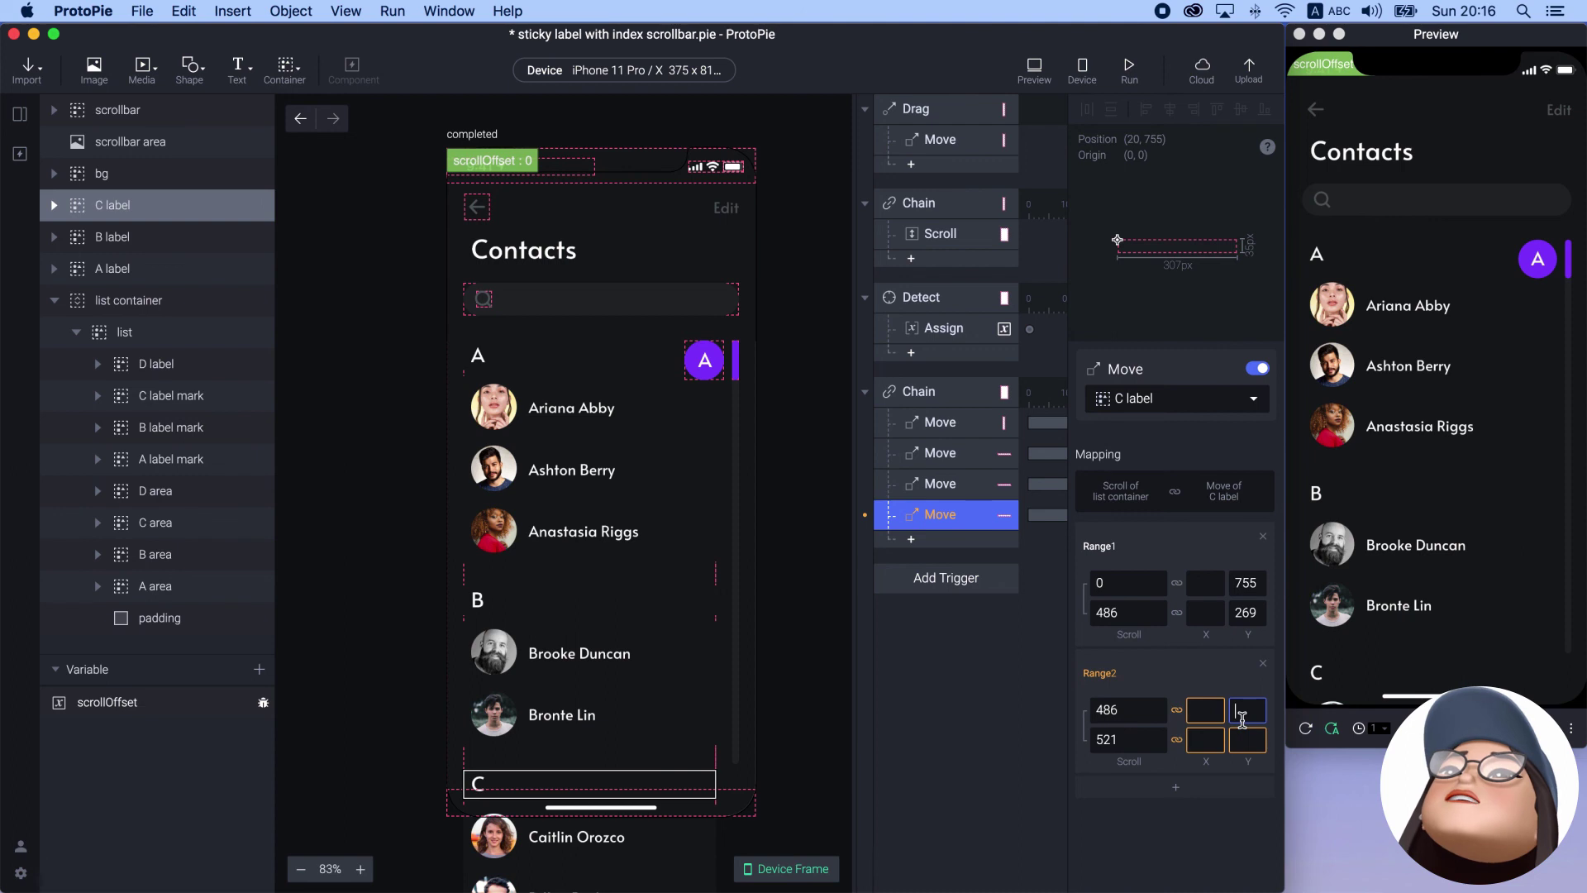
type("69")
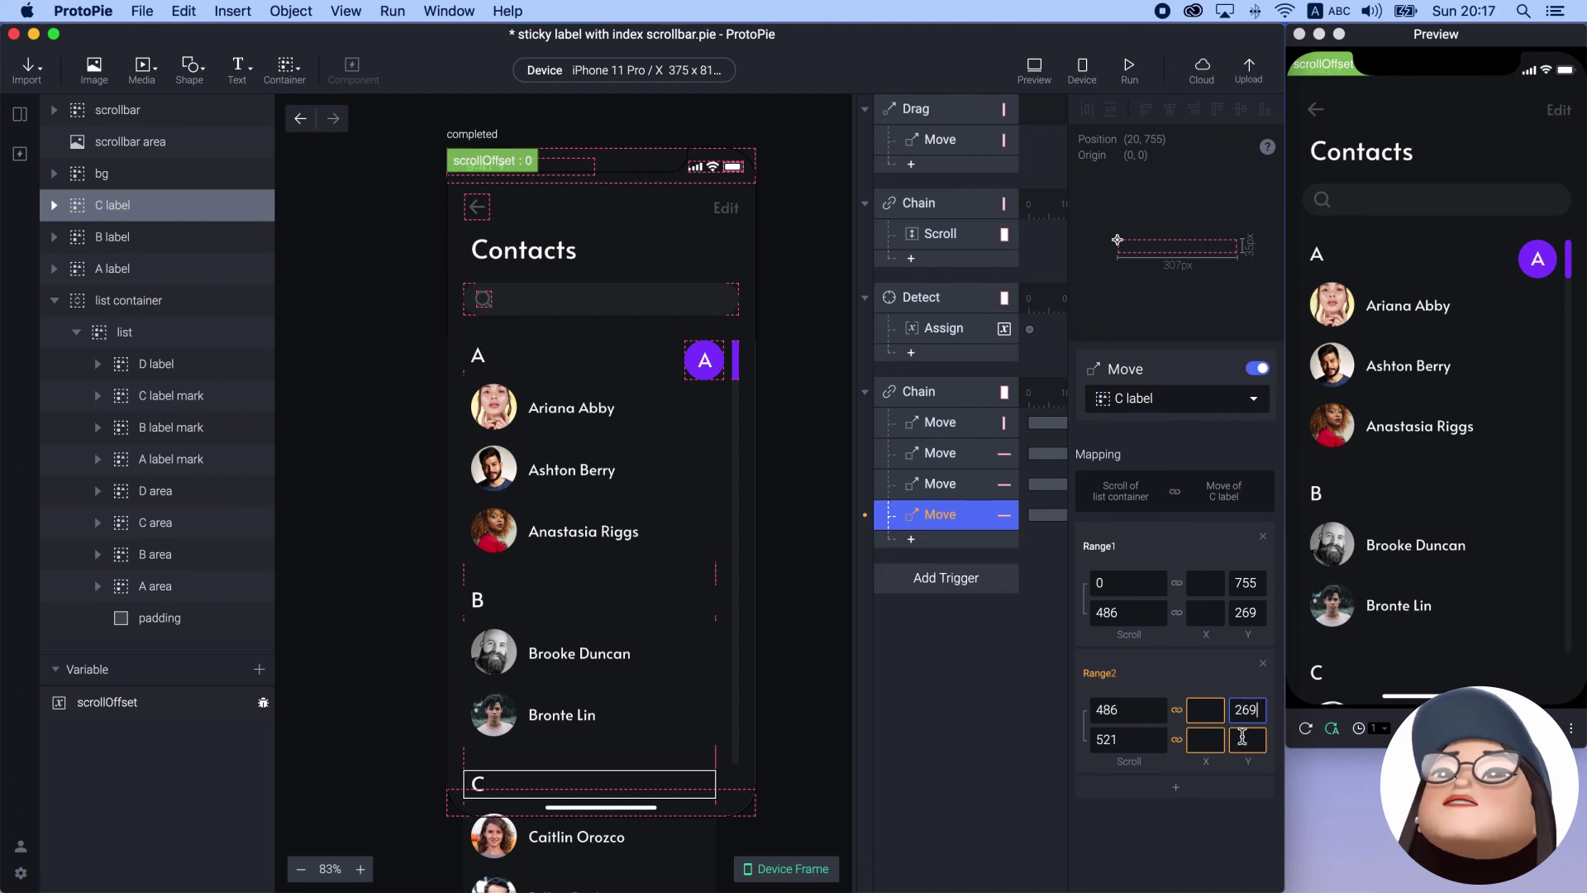
left_click(1242, 736)
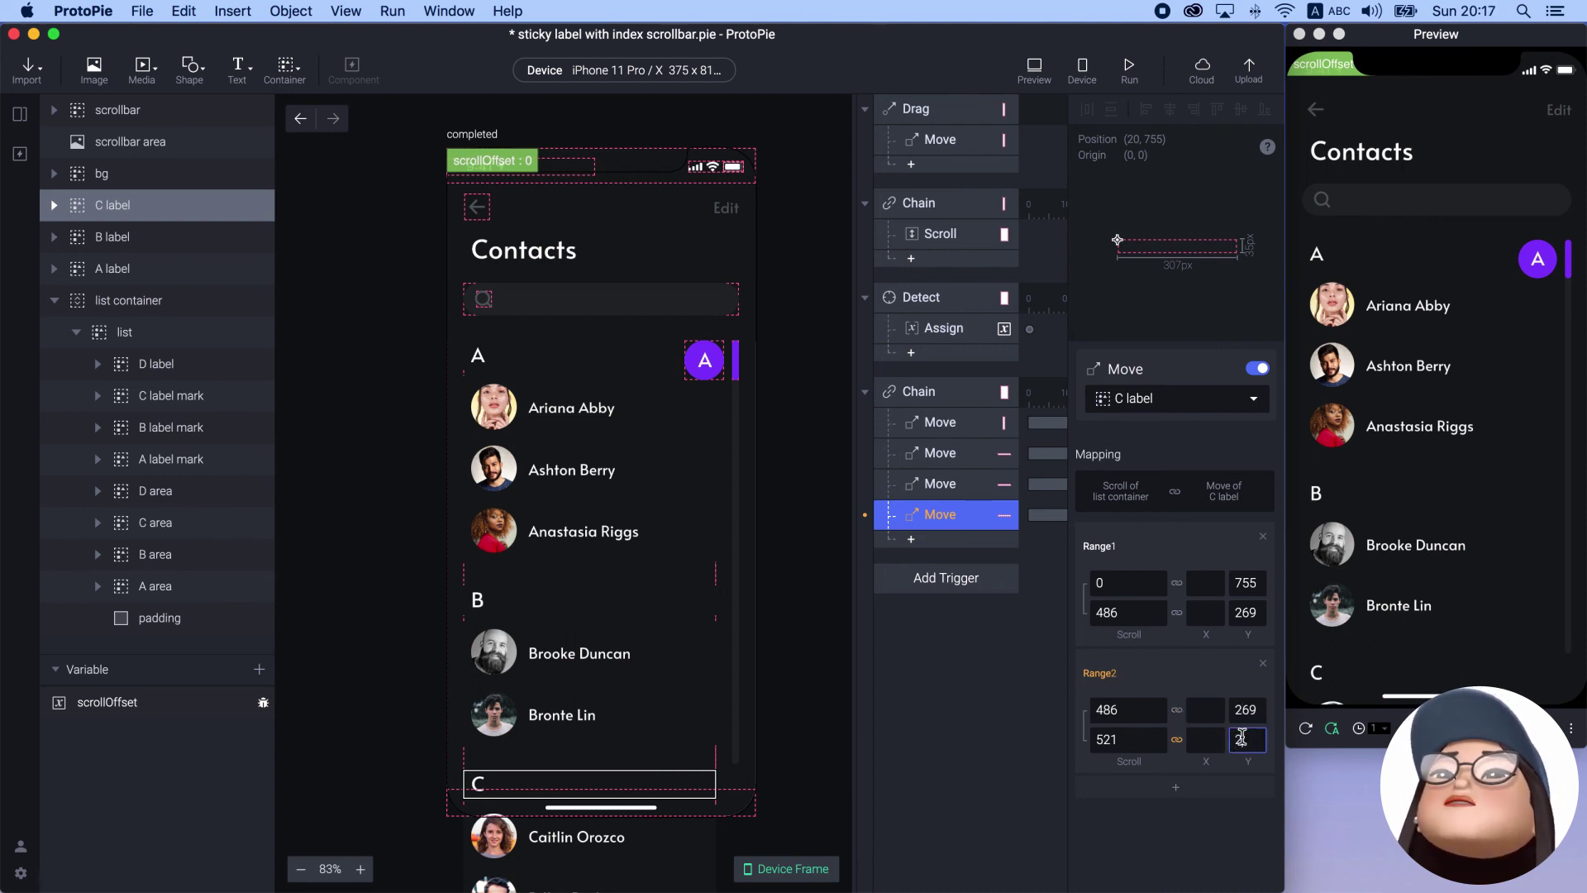
type("234")
key("Return")
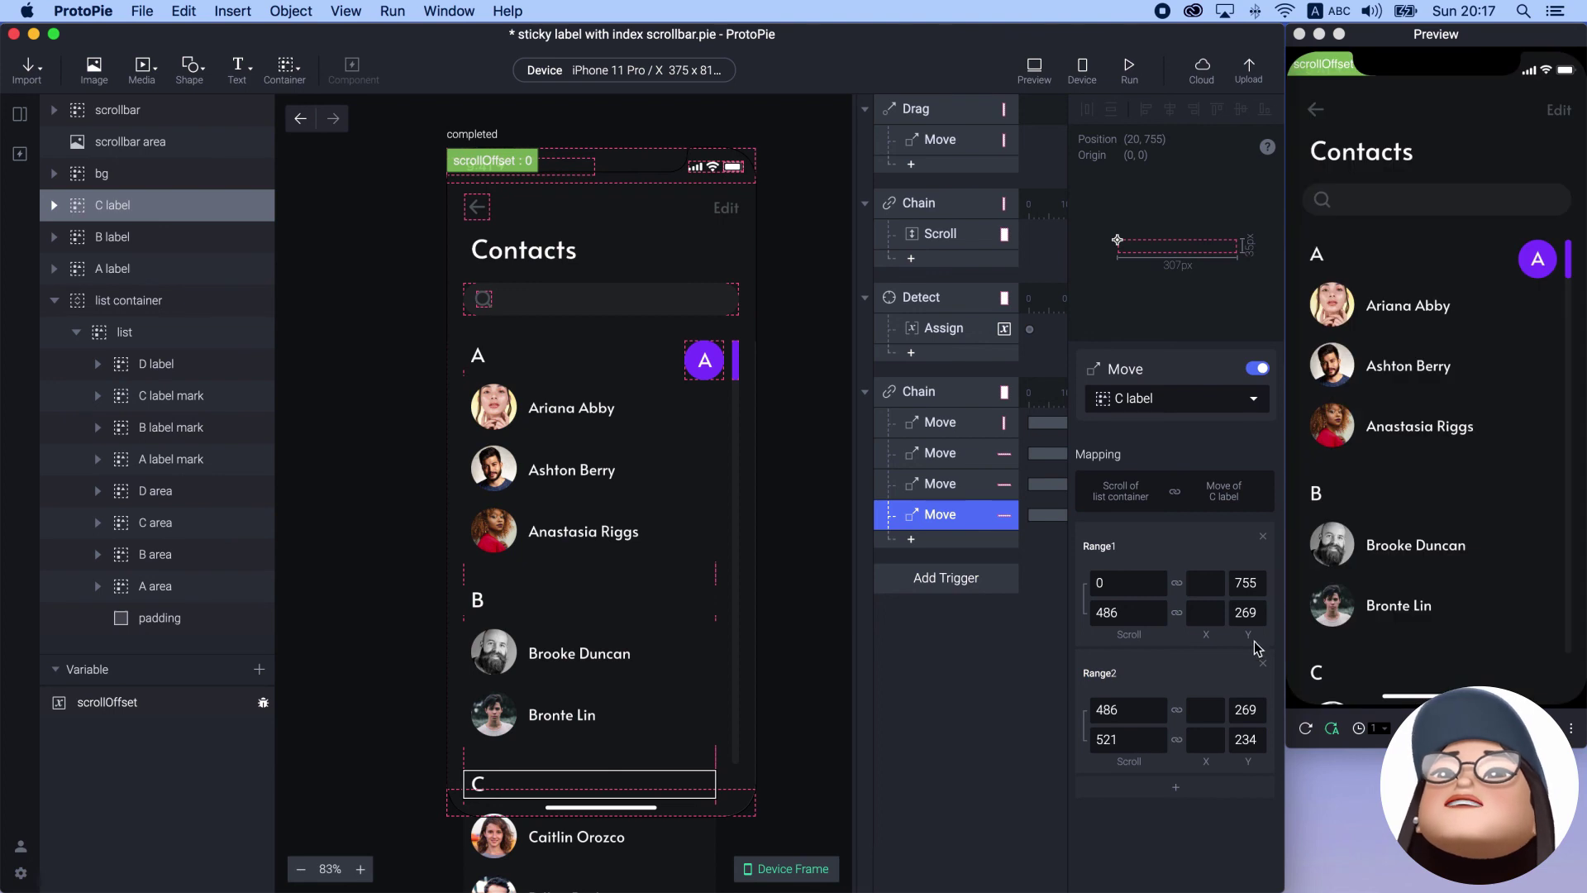
Test the C label's ranges by moving the index scrollbar to the end of the list in the preview, and reposition the scrollOffset readout there
left_click(959, 486)
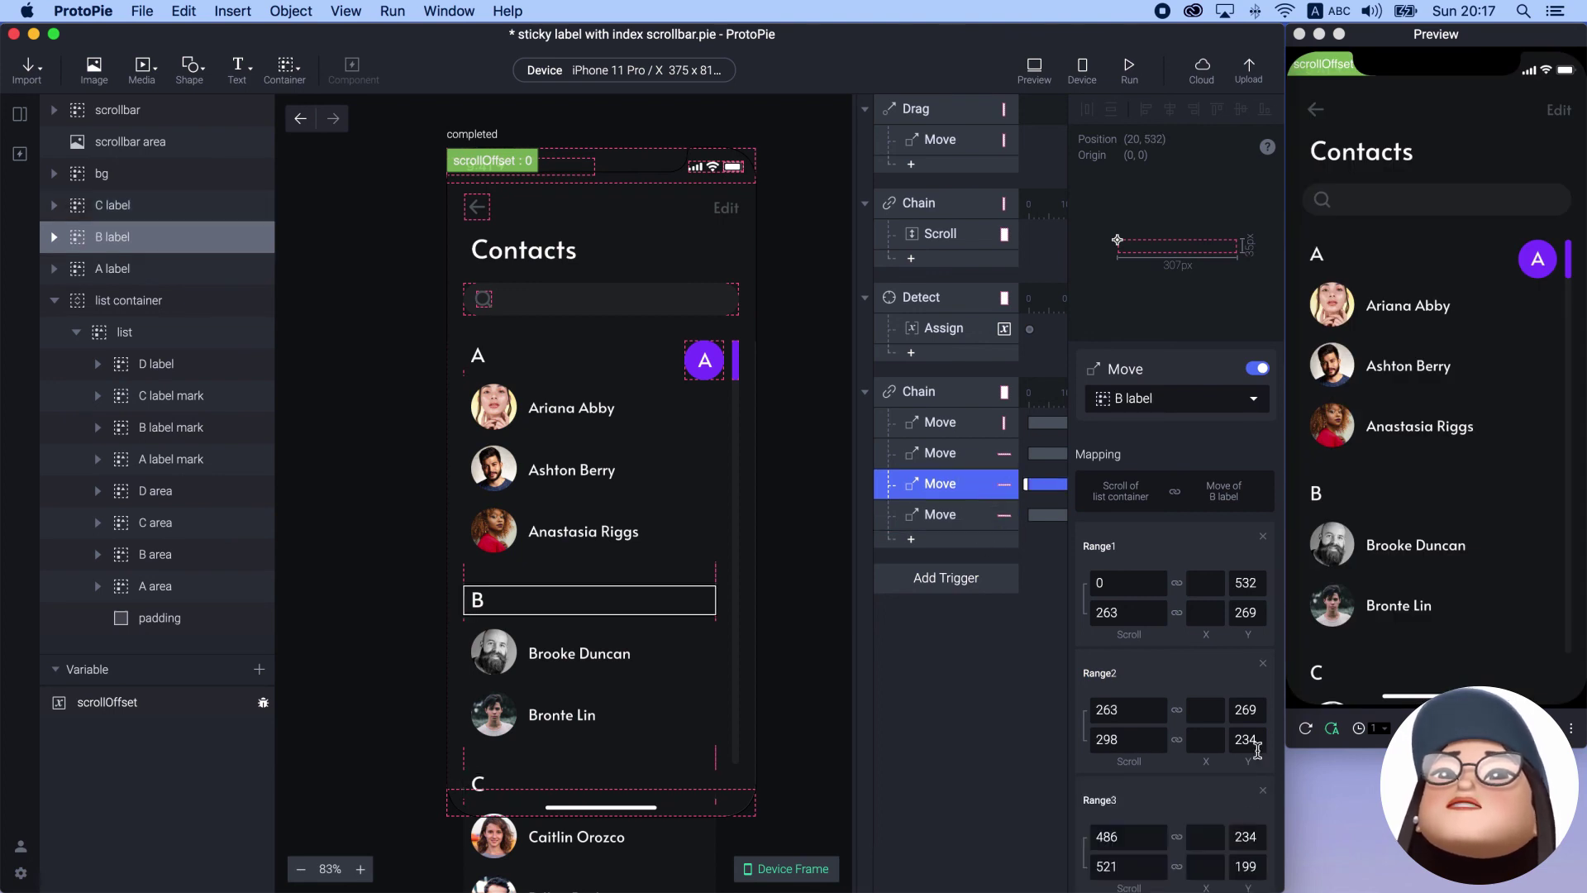
left_click(916, 513)
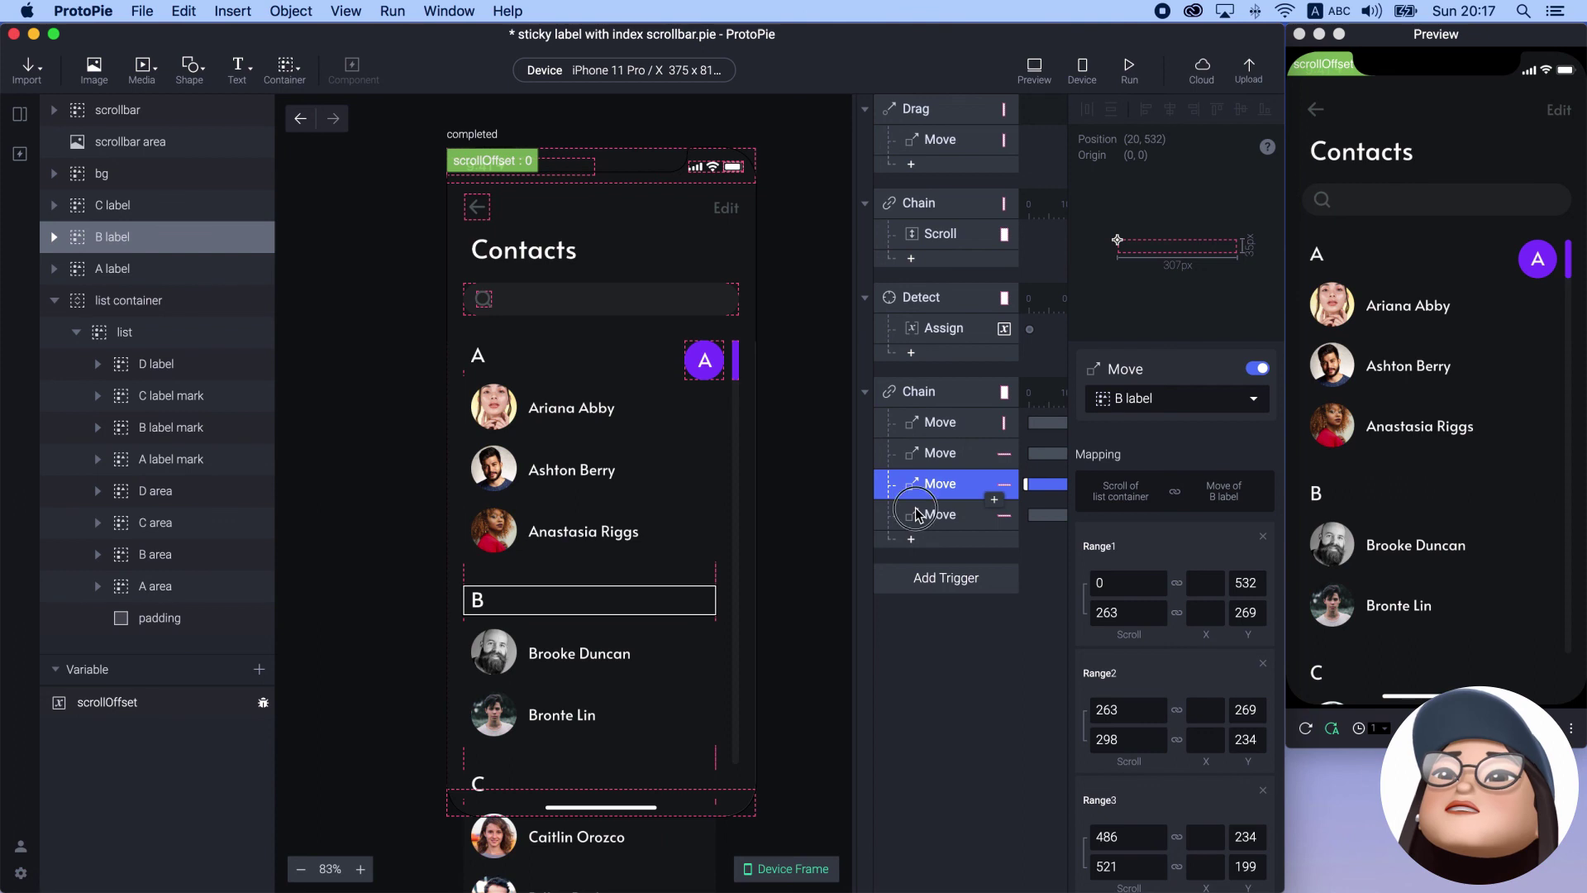
left_click(1571, 258)
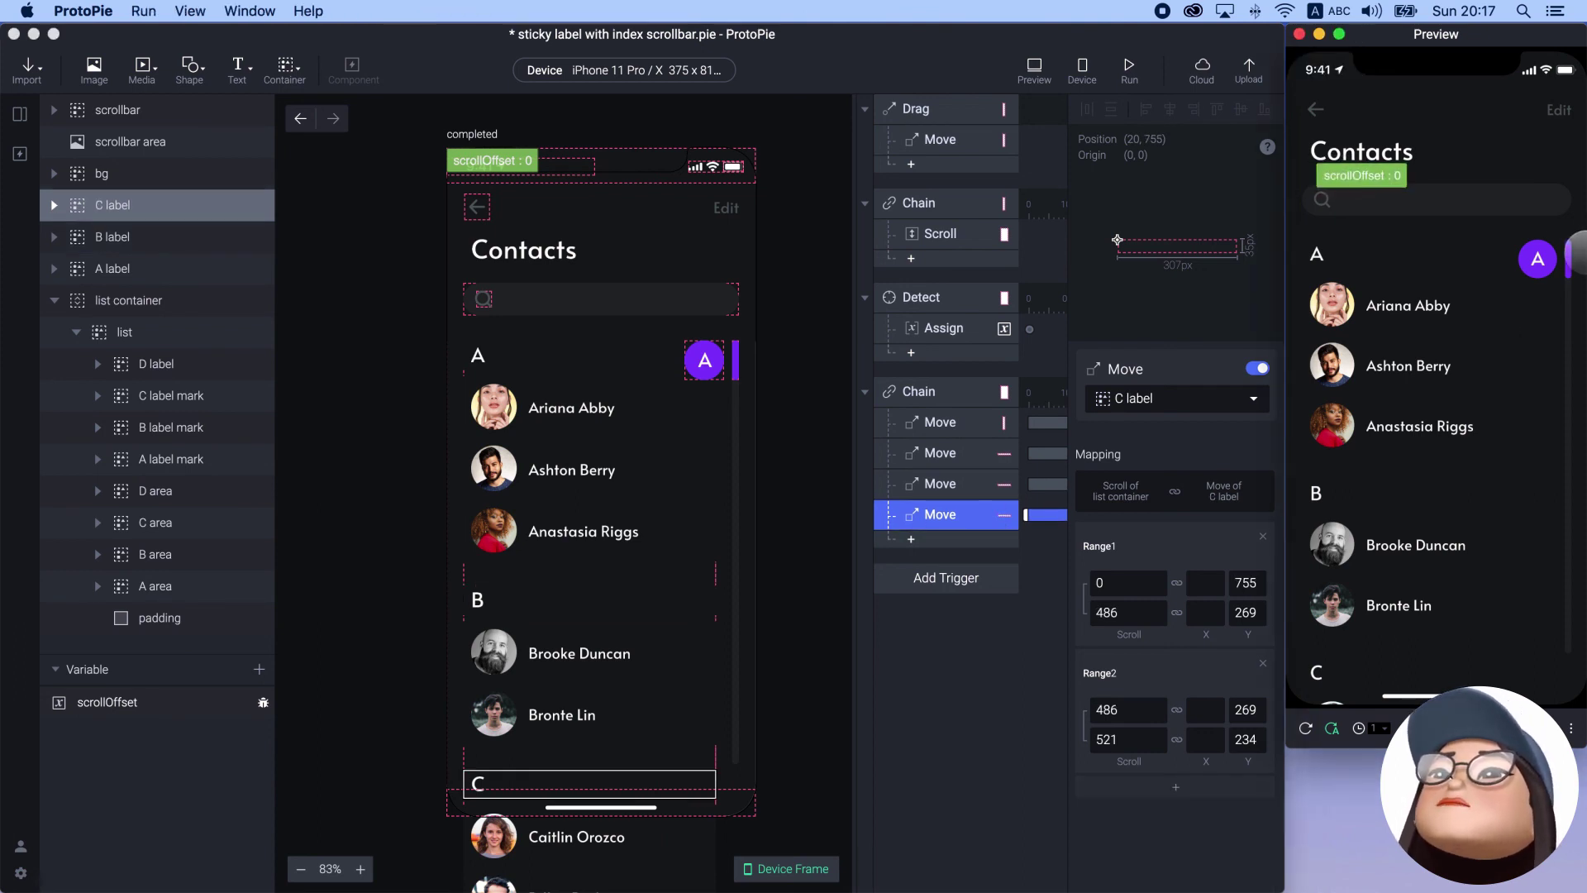
left_click_drag(1571, 257, 1484, 677)
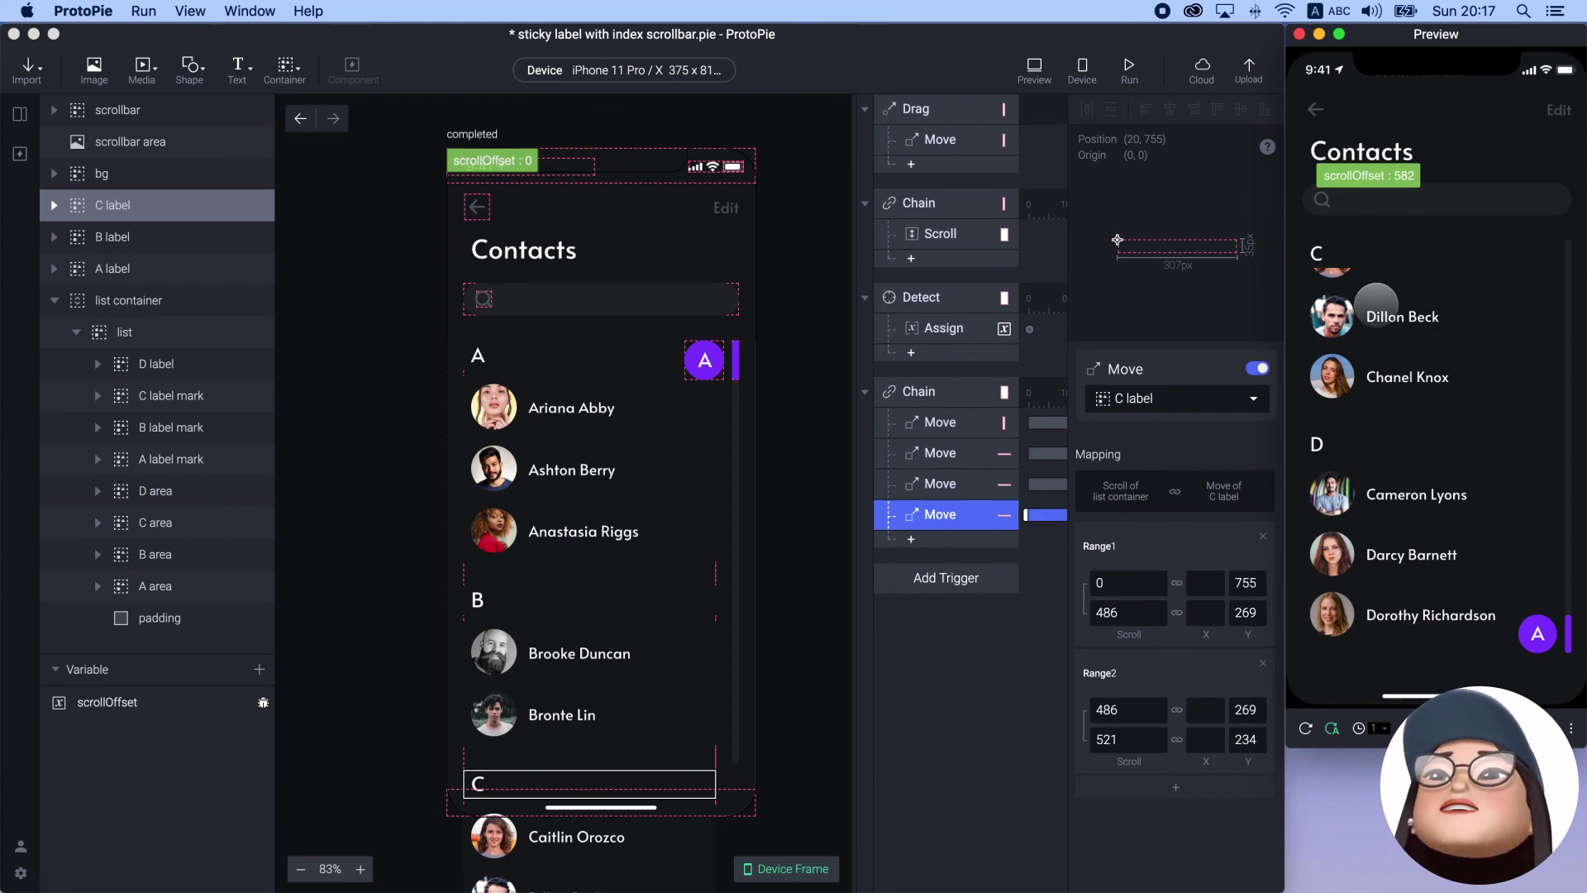
left_click(992, 653)
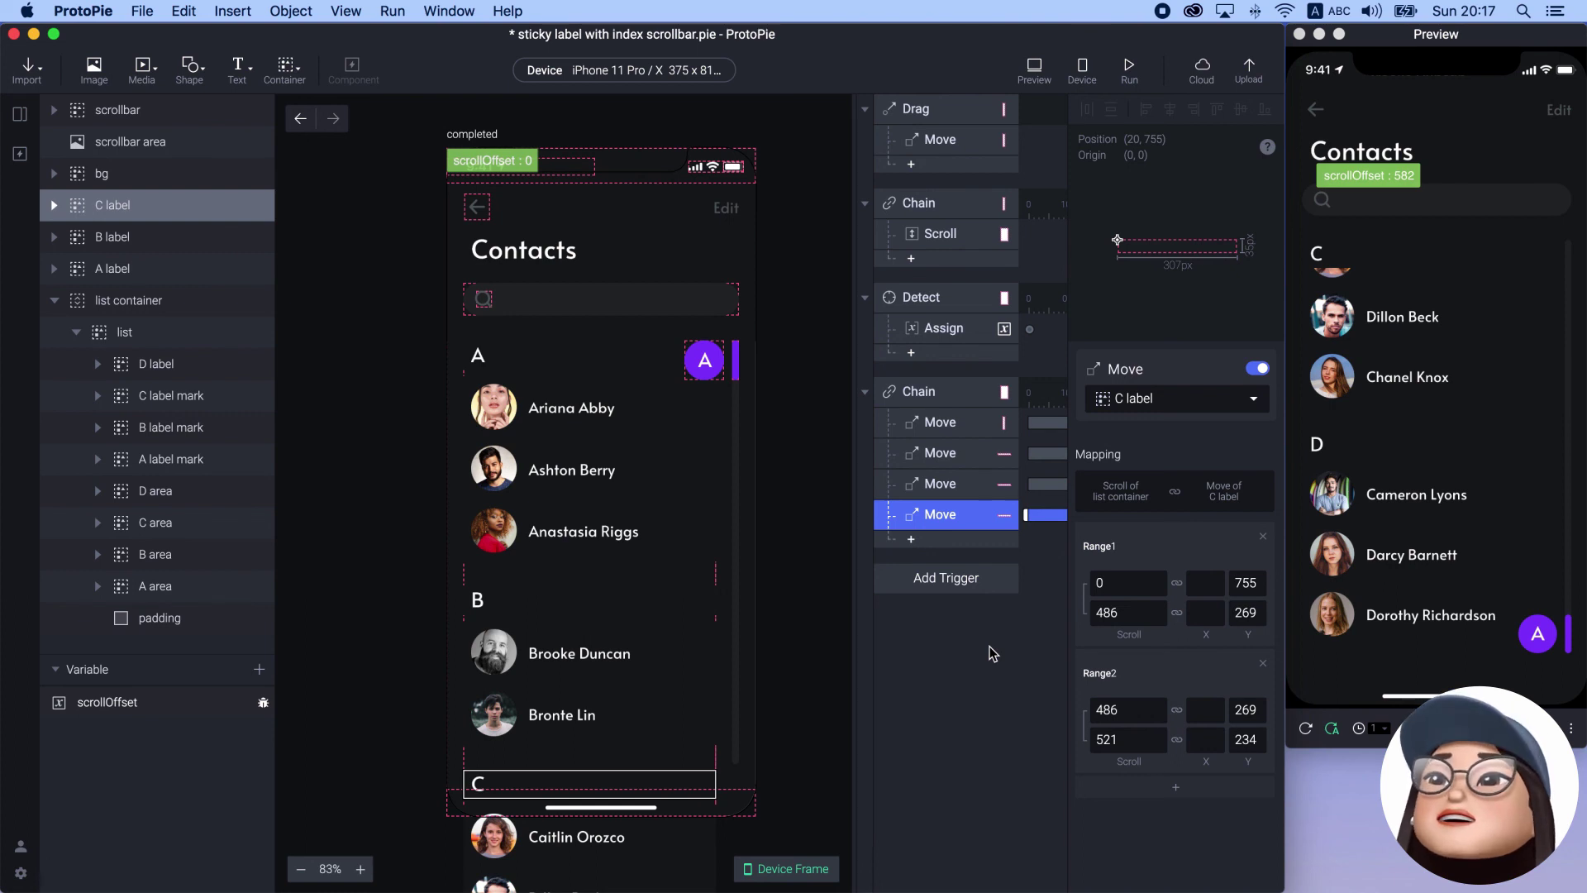
left_click(993, 653)
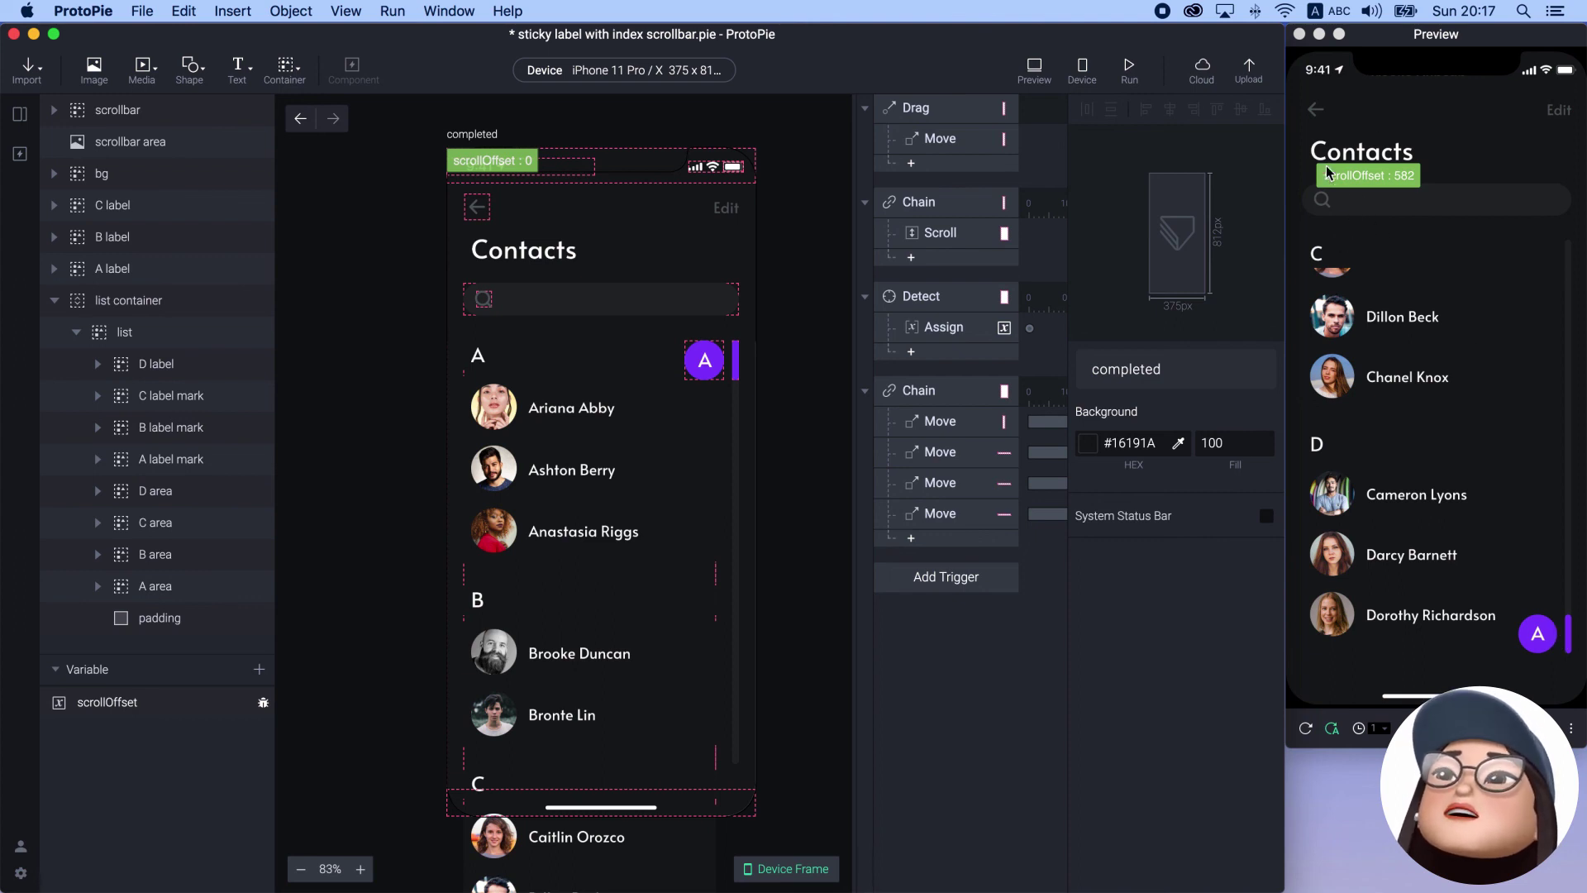
left_click_drag(1347, 172, 1388, 219)
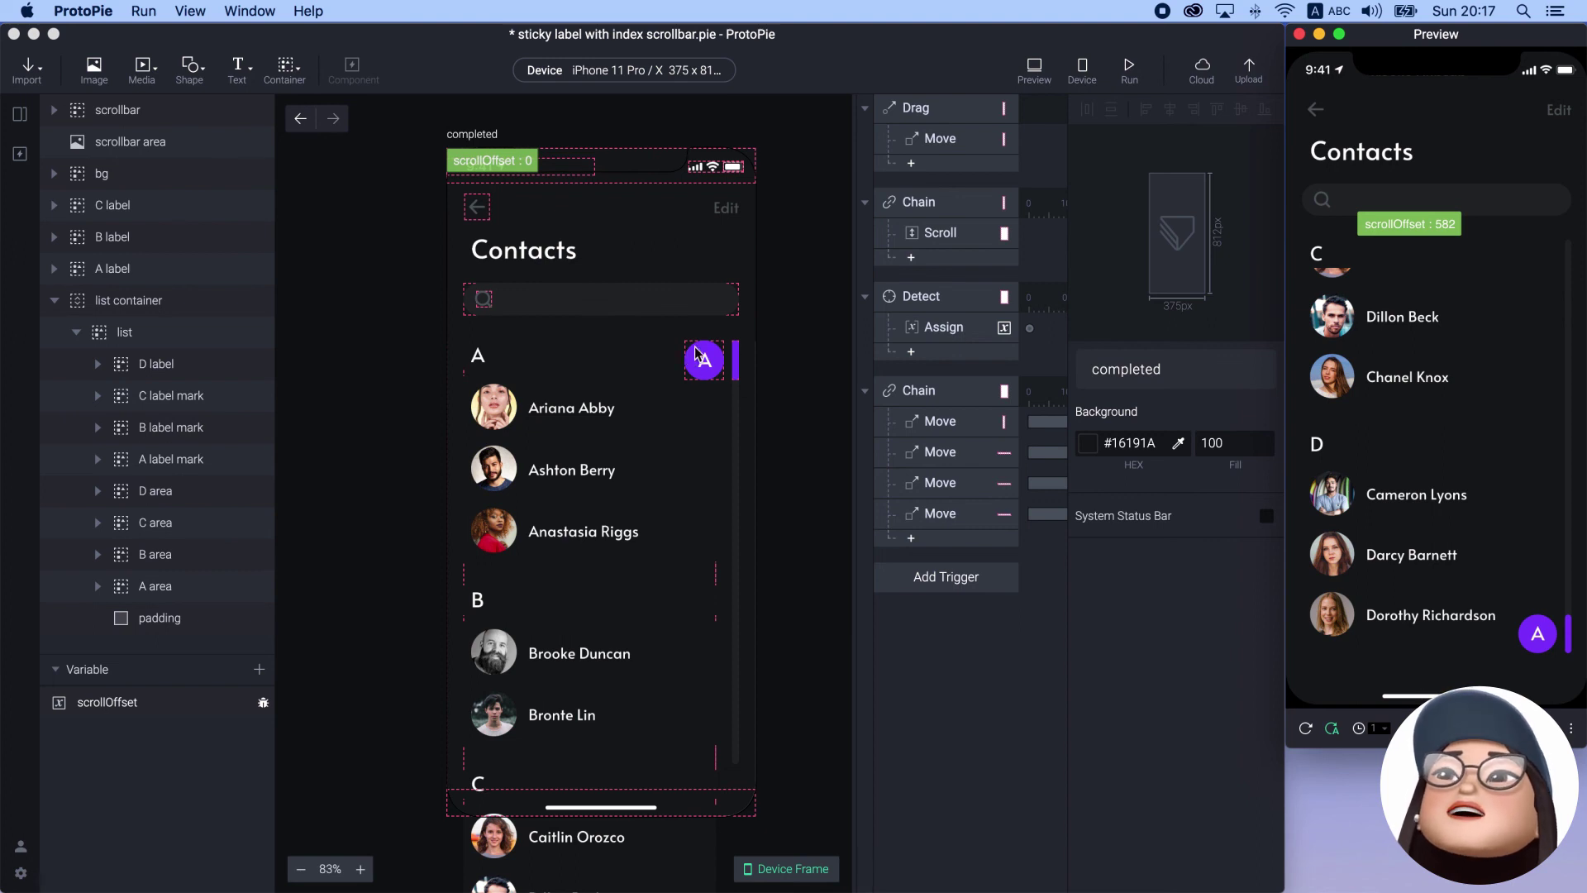
Add an Opacity response to the list container's Chain trigger with the A index inside the scrollbar's bubble as its target
left_click(53, 111)
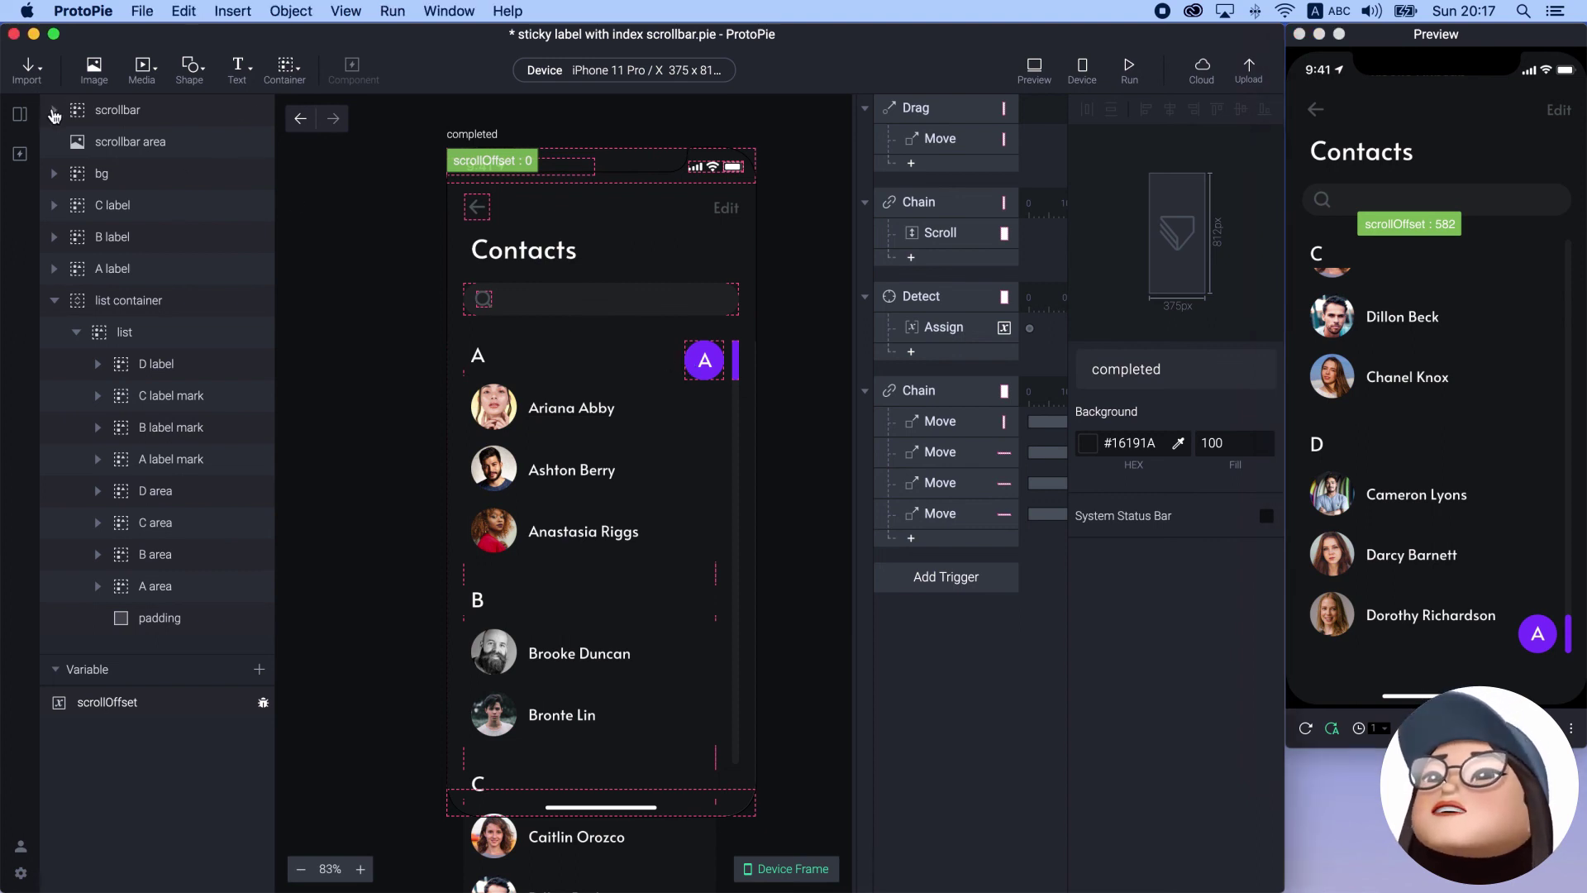
left_click(52, 111)
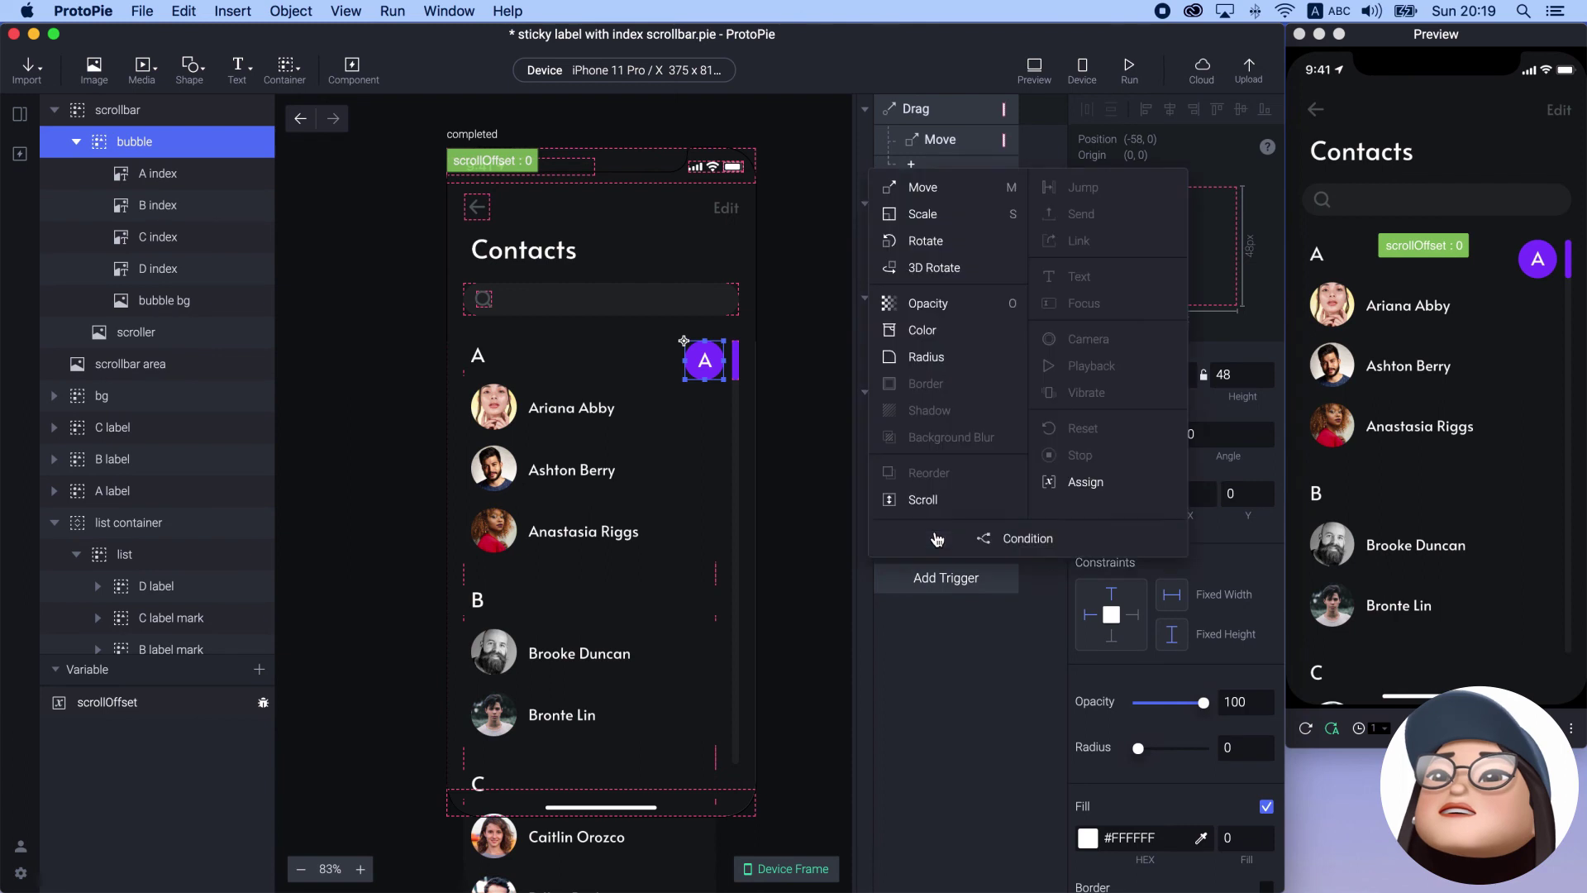
left_click(927, 303)
left_click(1180, 399)
type("a")
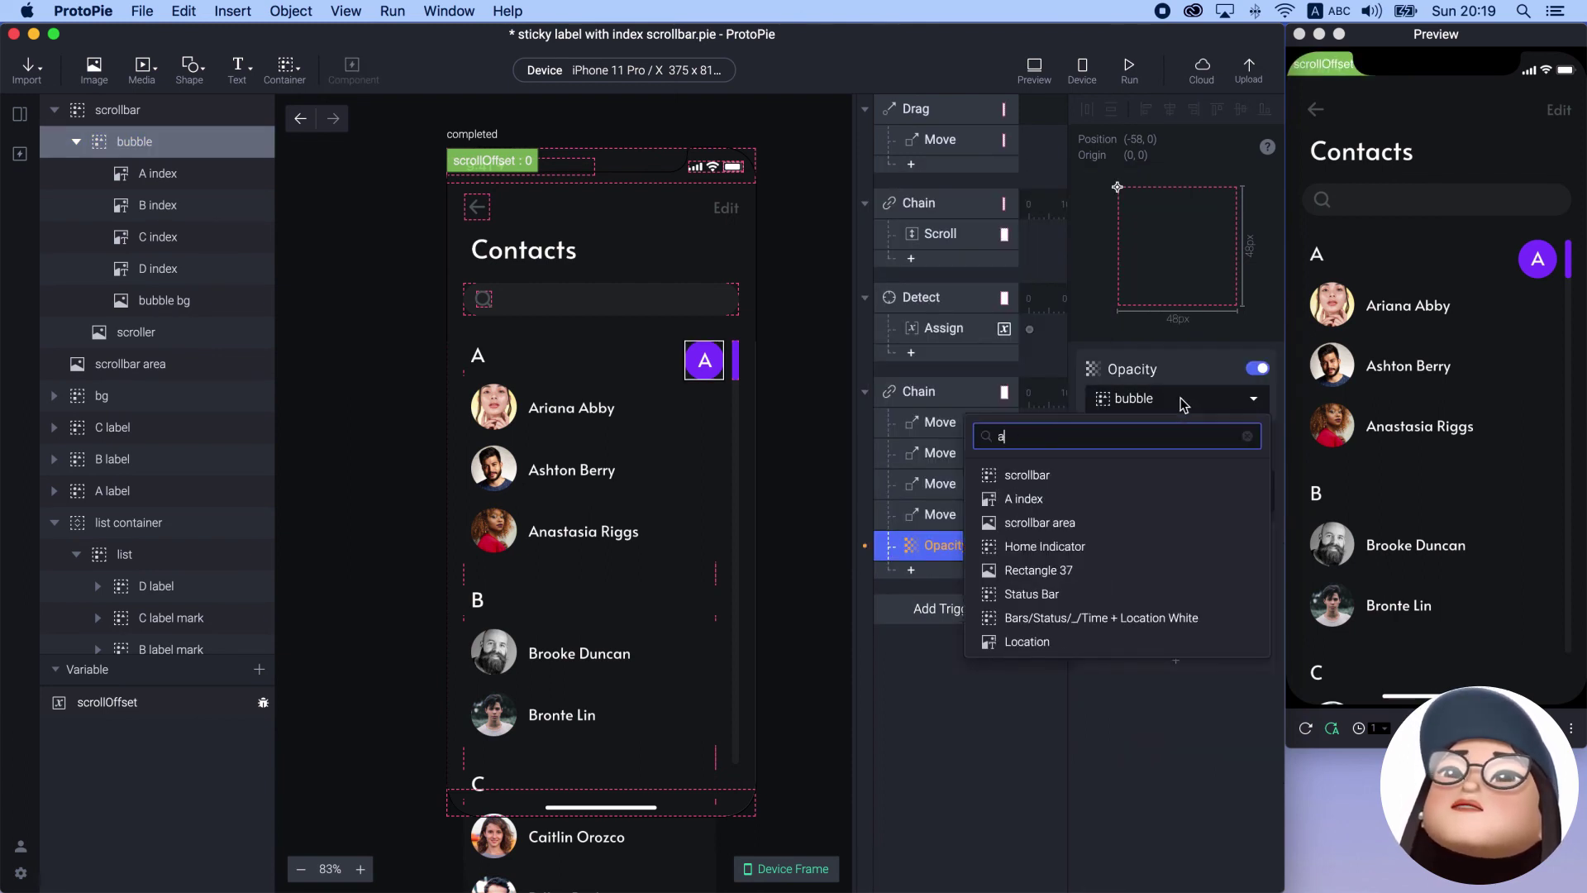
left_click(1119, 471)
Map the first range of the A index's Opacity response from scroll 0–150 to a constant opacity of 100
left_click(1104, 613)
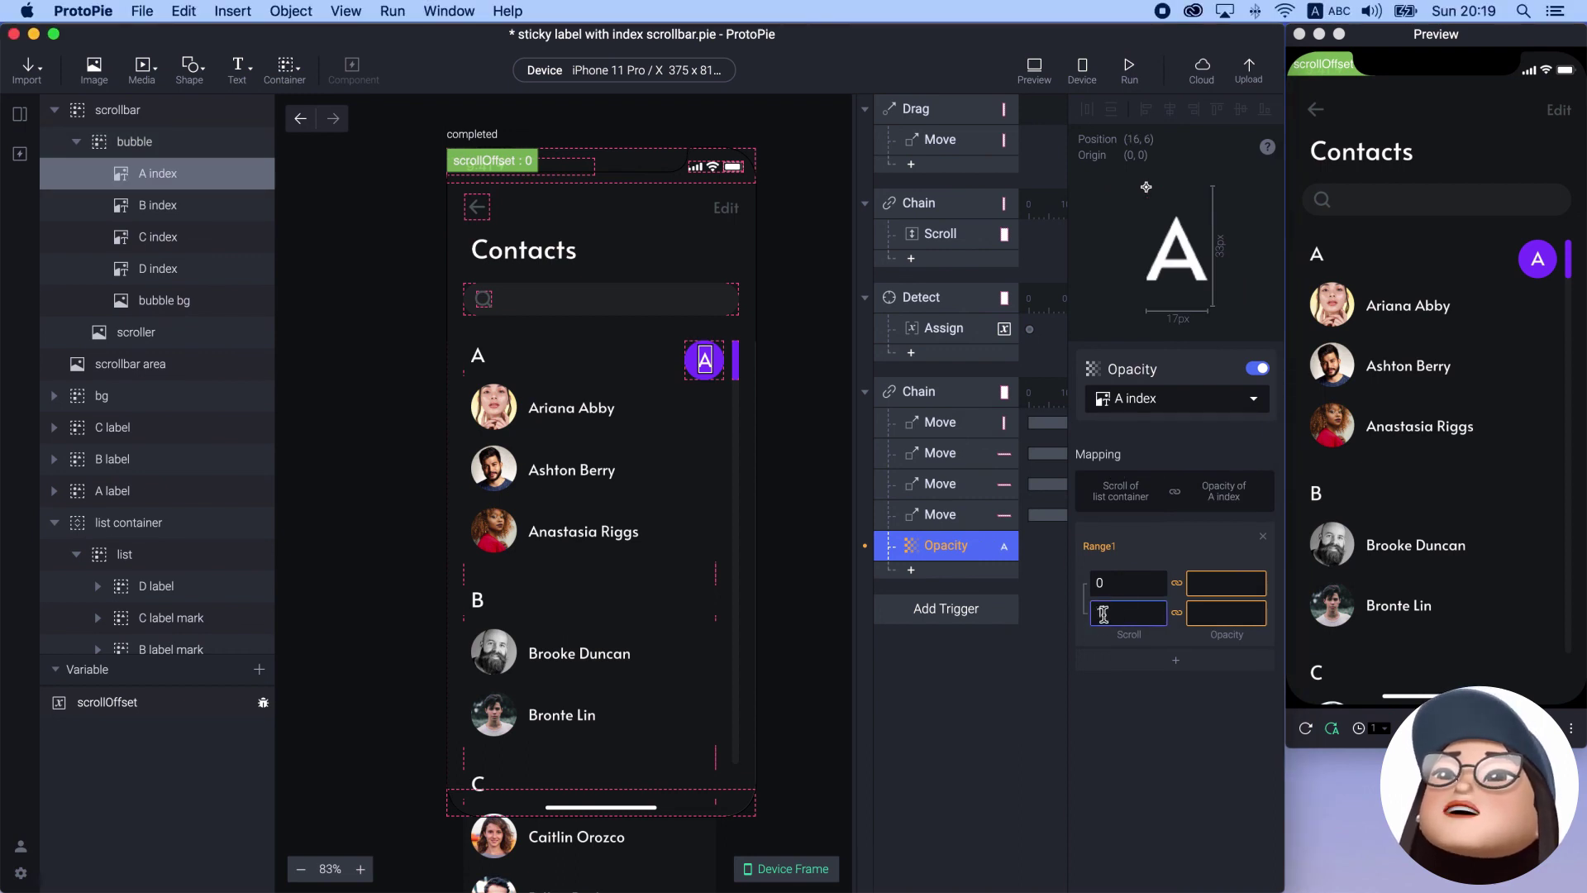
left_click(1215, 588)
left_click(1222, 612)
type("150")
left_click(1169, 734)
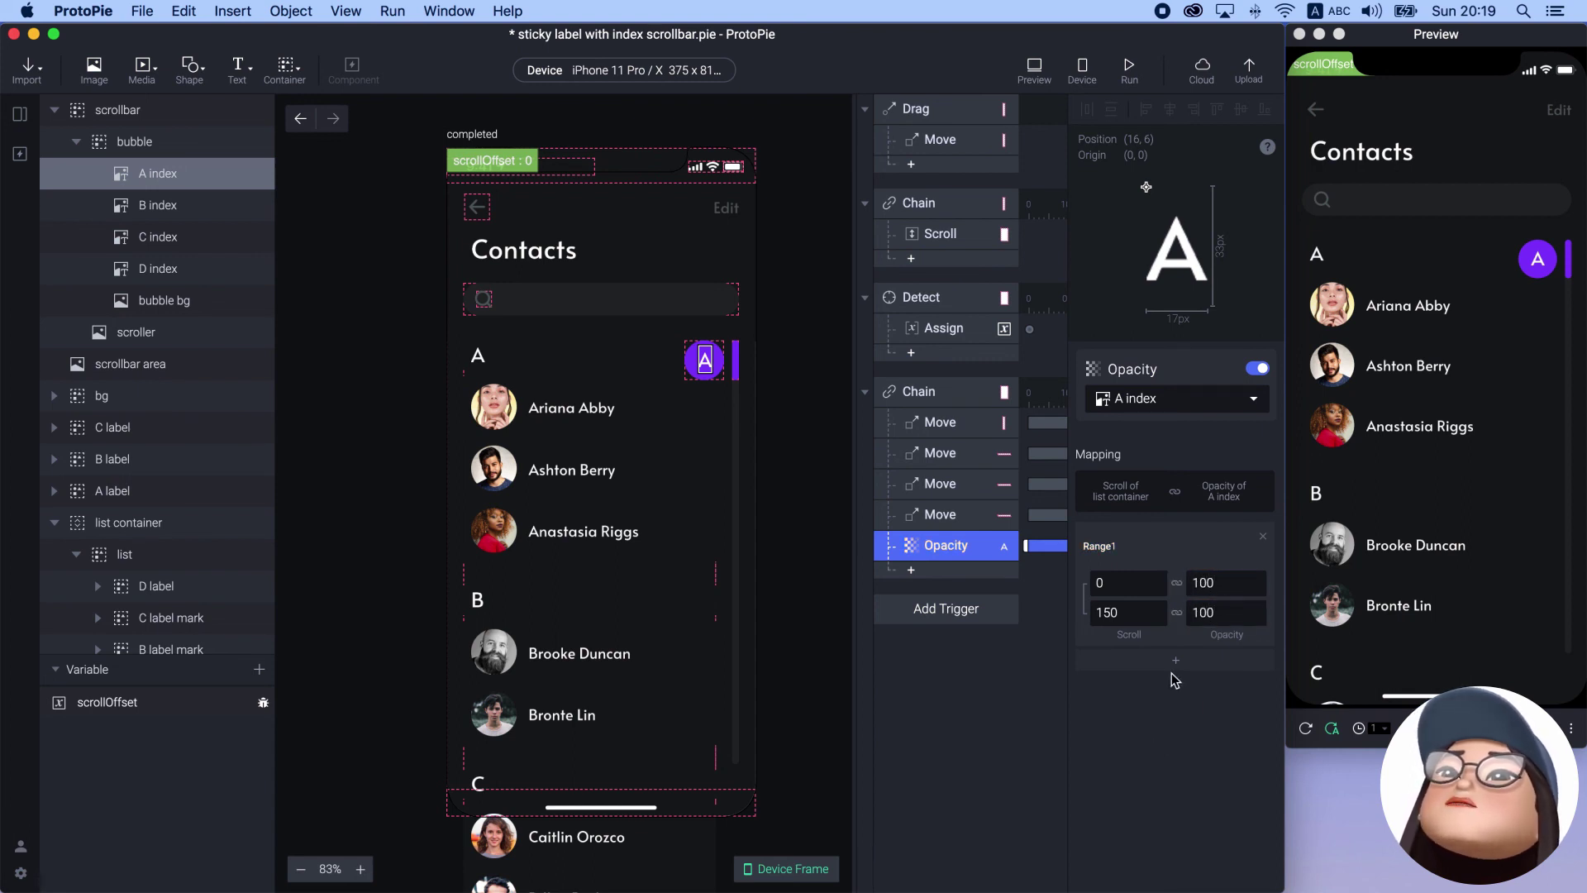
Add a second range to the A index's Opacity response mapping scroll 150–582 to a constant opacity of 0
left_click(1174, 671)
left_click(1126, 709)
type("150")
left_click(1129, 736)
type("582")
left_click(1216, 709)
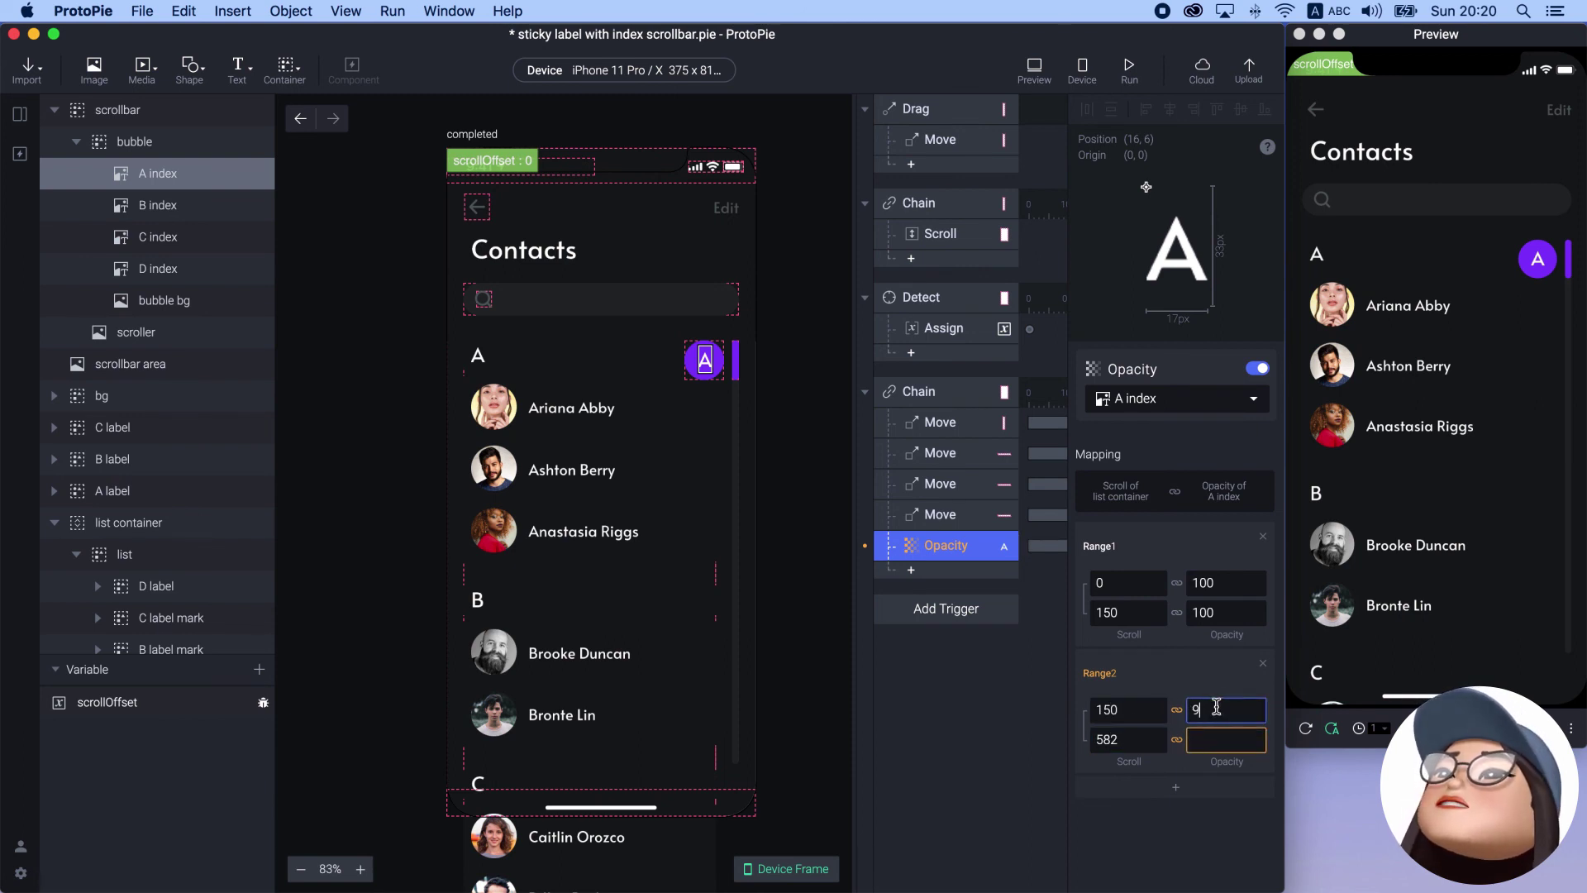
type("0")
left_click(1226, 739)
type("0")
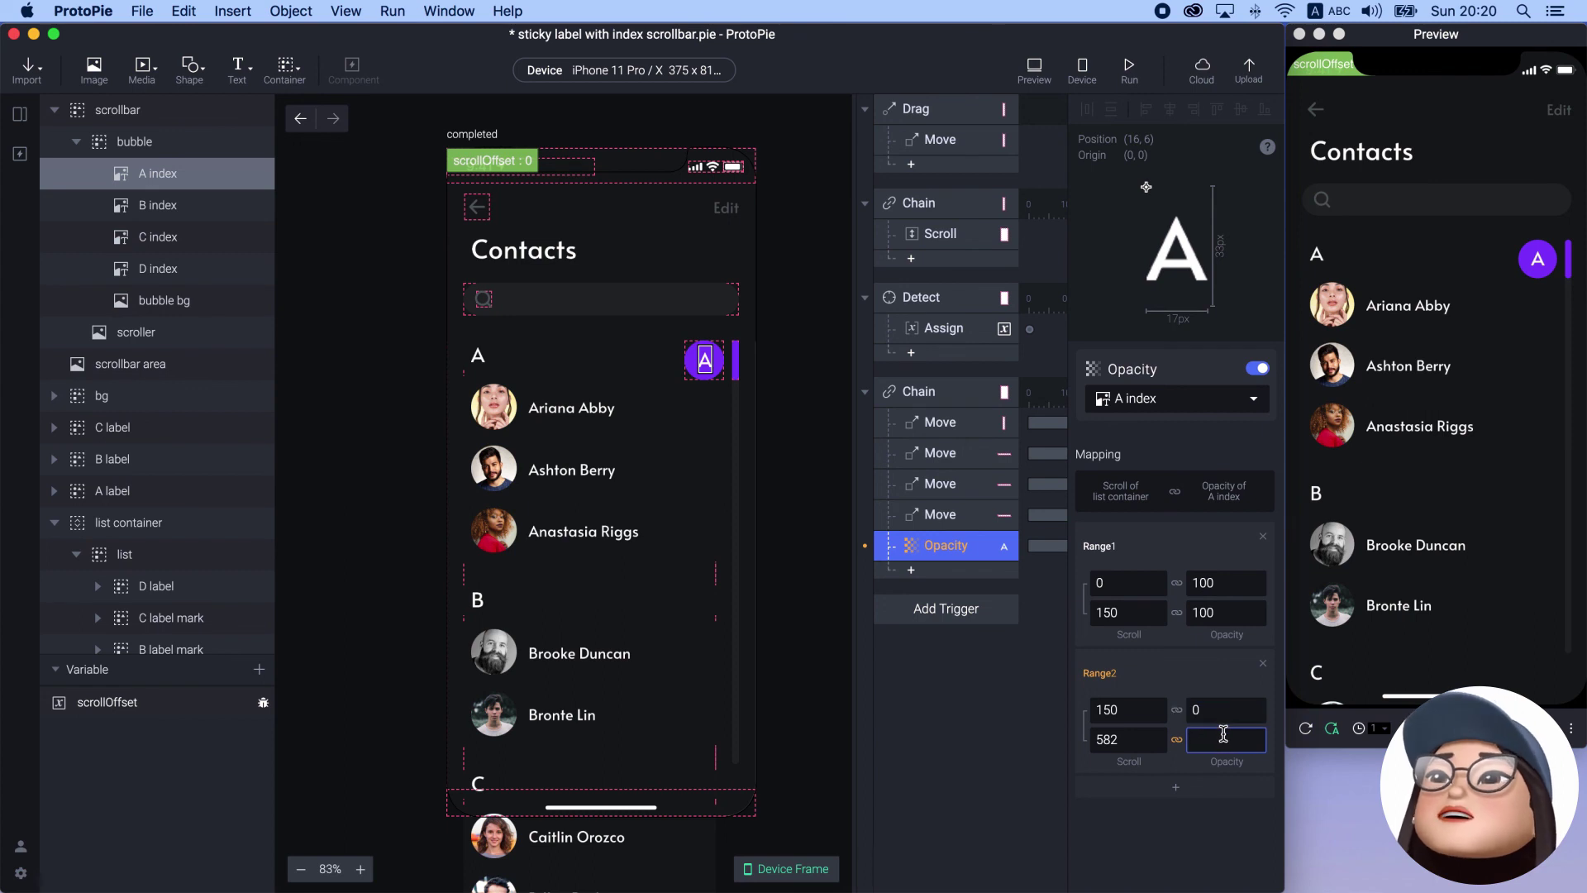
Add another Opacity response to the list container's Chain trigger with the B index as its target
left_click(937, 581)
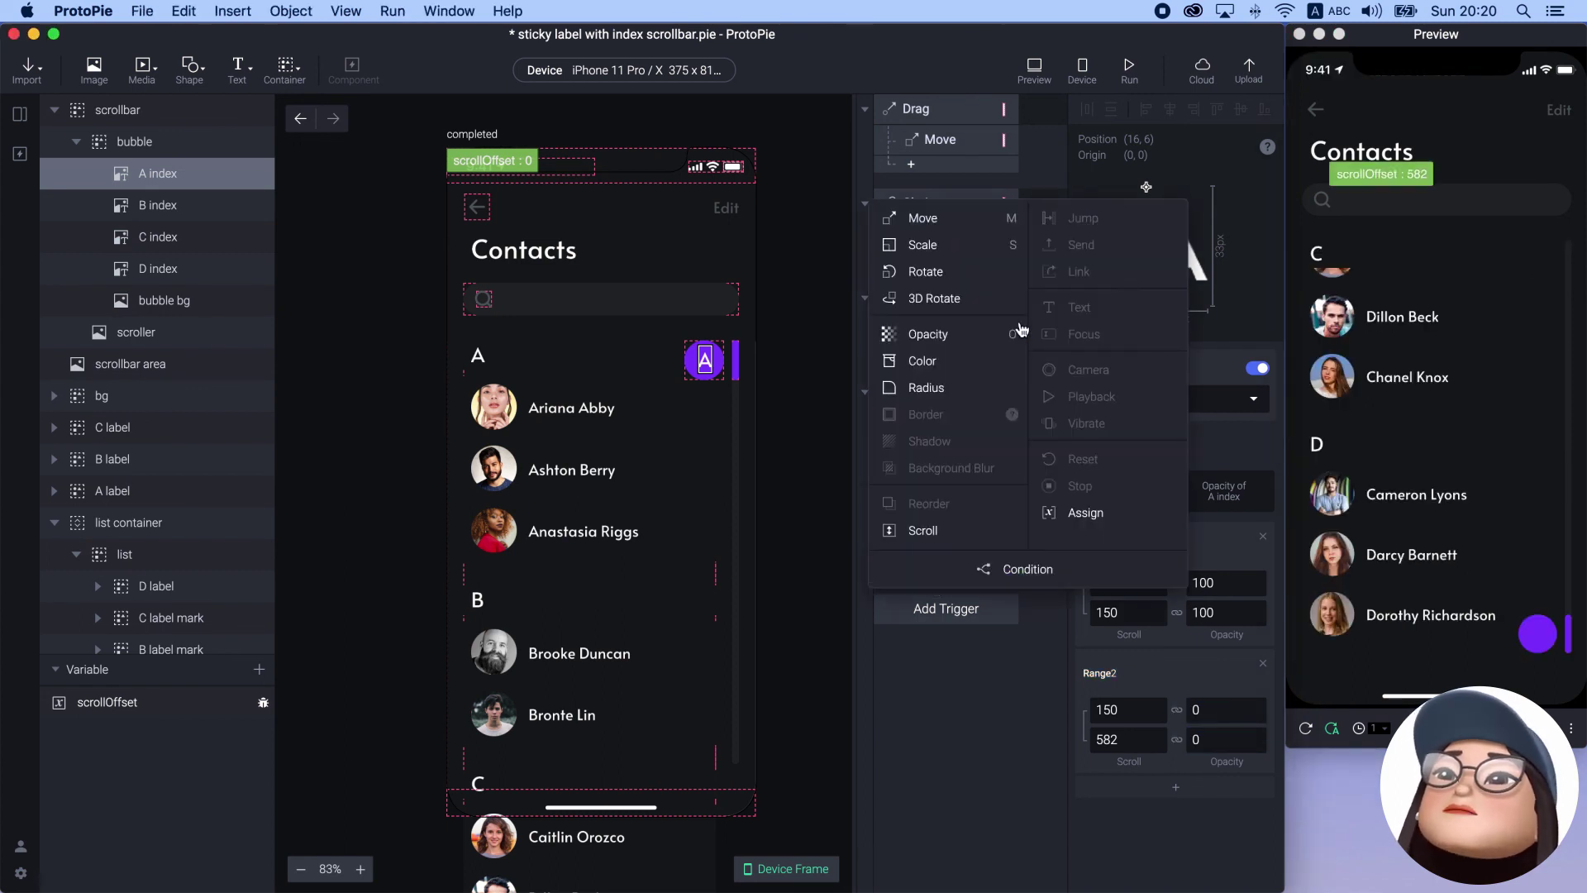
left_click(1005, 333)
left_click(1174, 398)
type("b in")
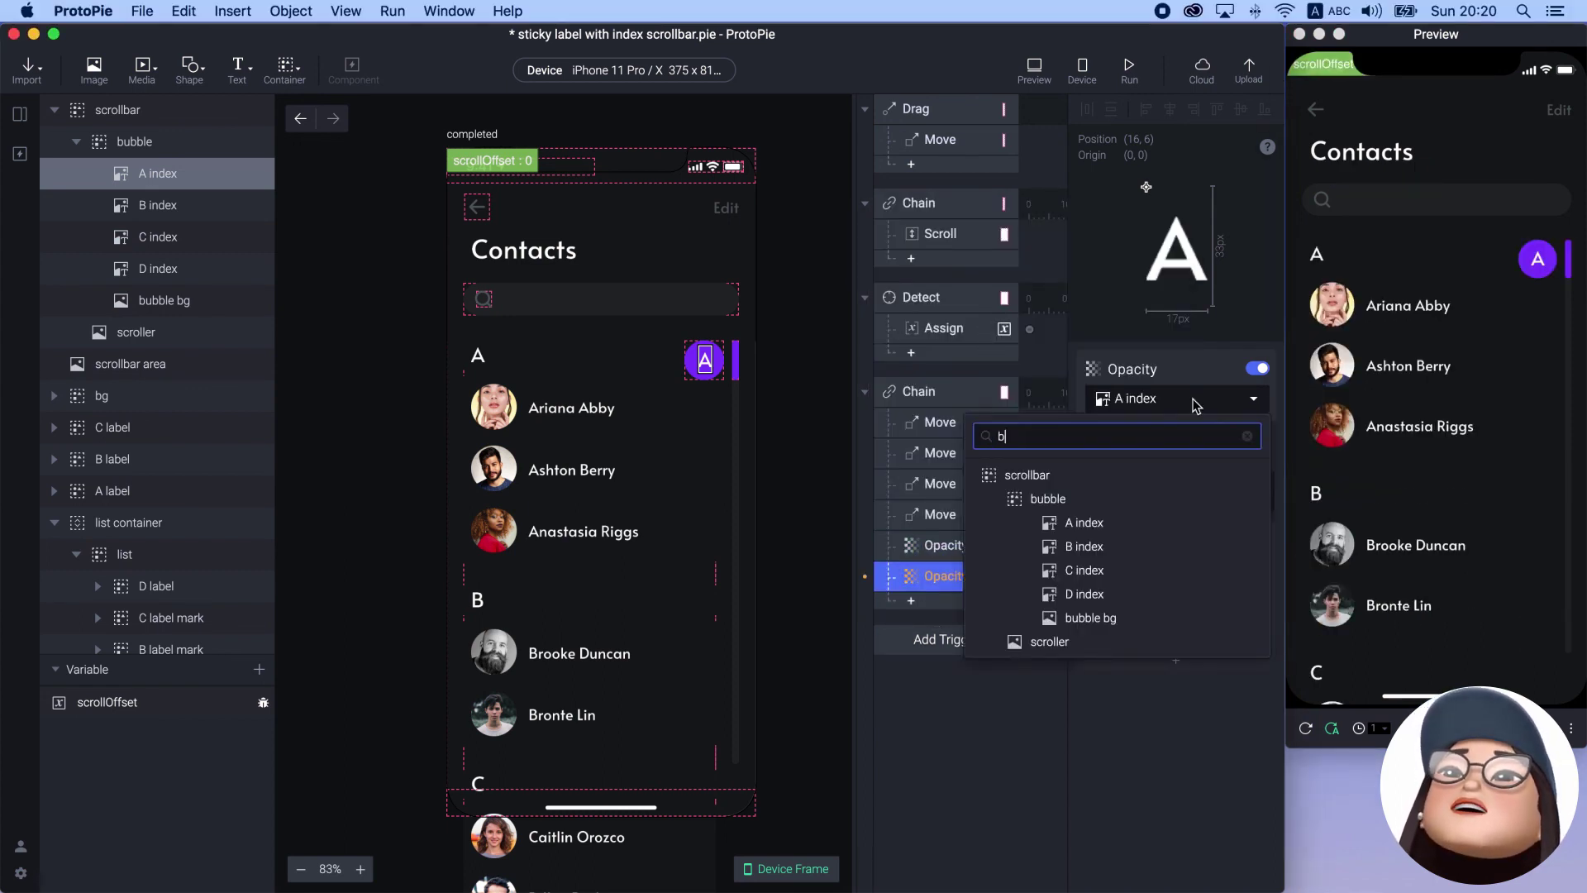
left_click(1103, 477)
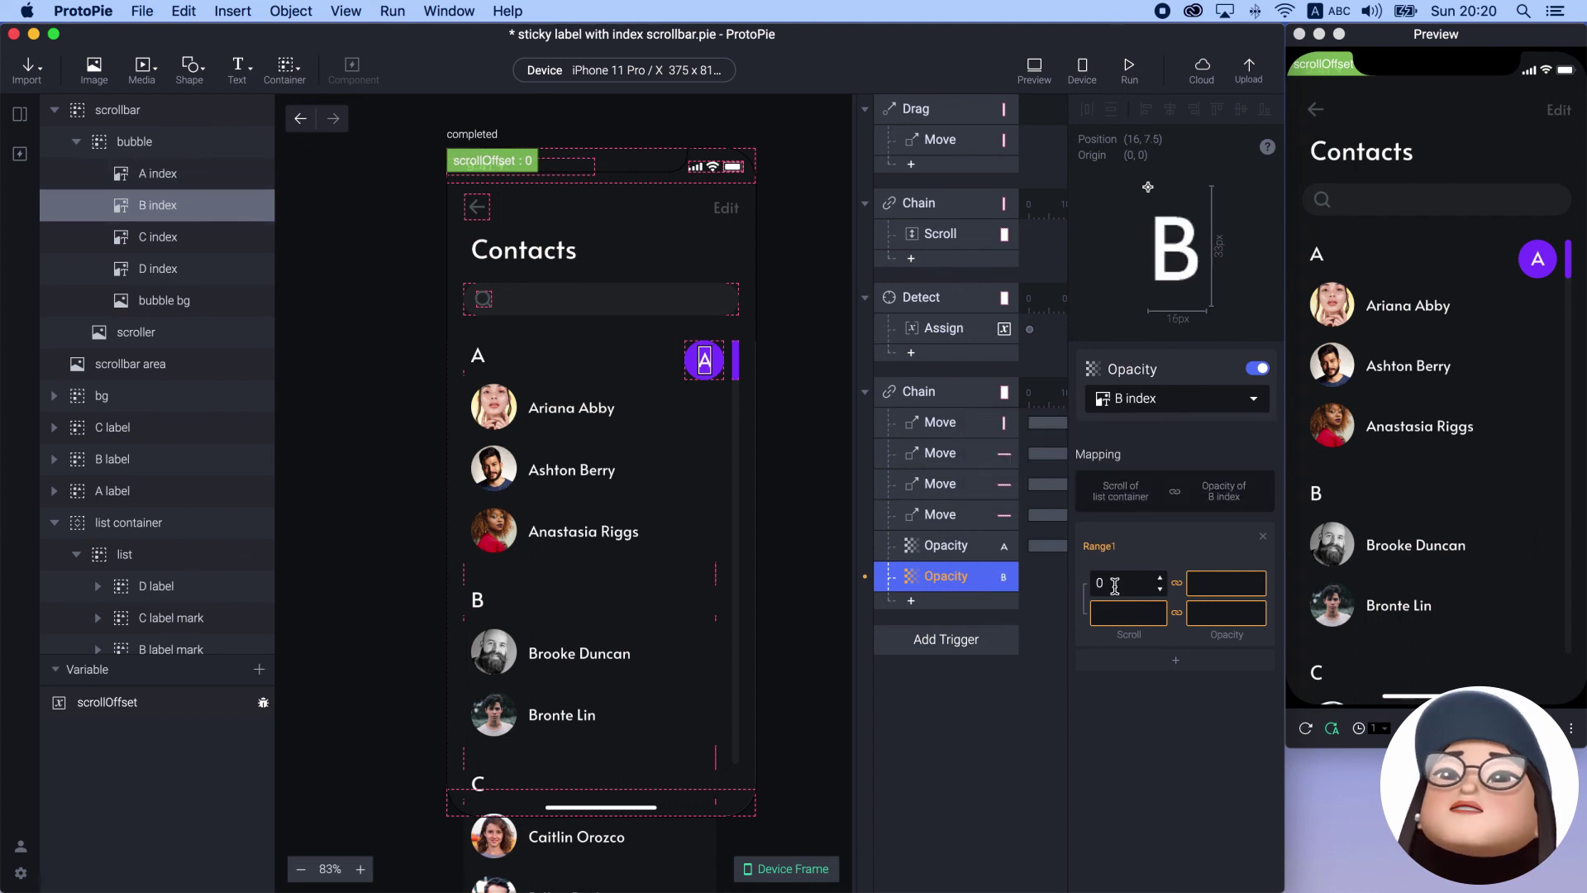
Map the first range of the B index's Opacity response from scroll 0–150 to a constant opacity of 0
left_click(1115, 611)
type("150")
left_click(1235, 584)
type("0")
left_click(1236, 612)
type("0")
Add a second range to the B index's Opacity response mapping scroll 150–260 to a constant opacity of 100
left_click(961, 554)
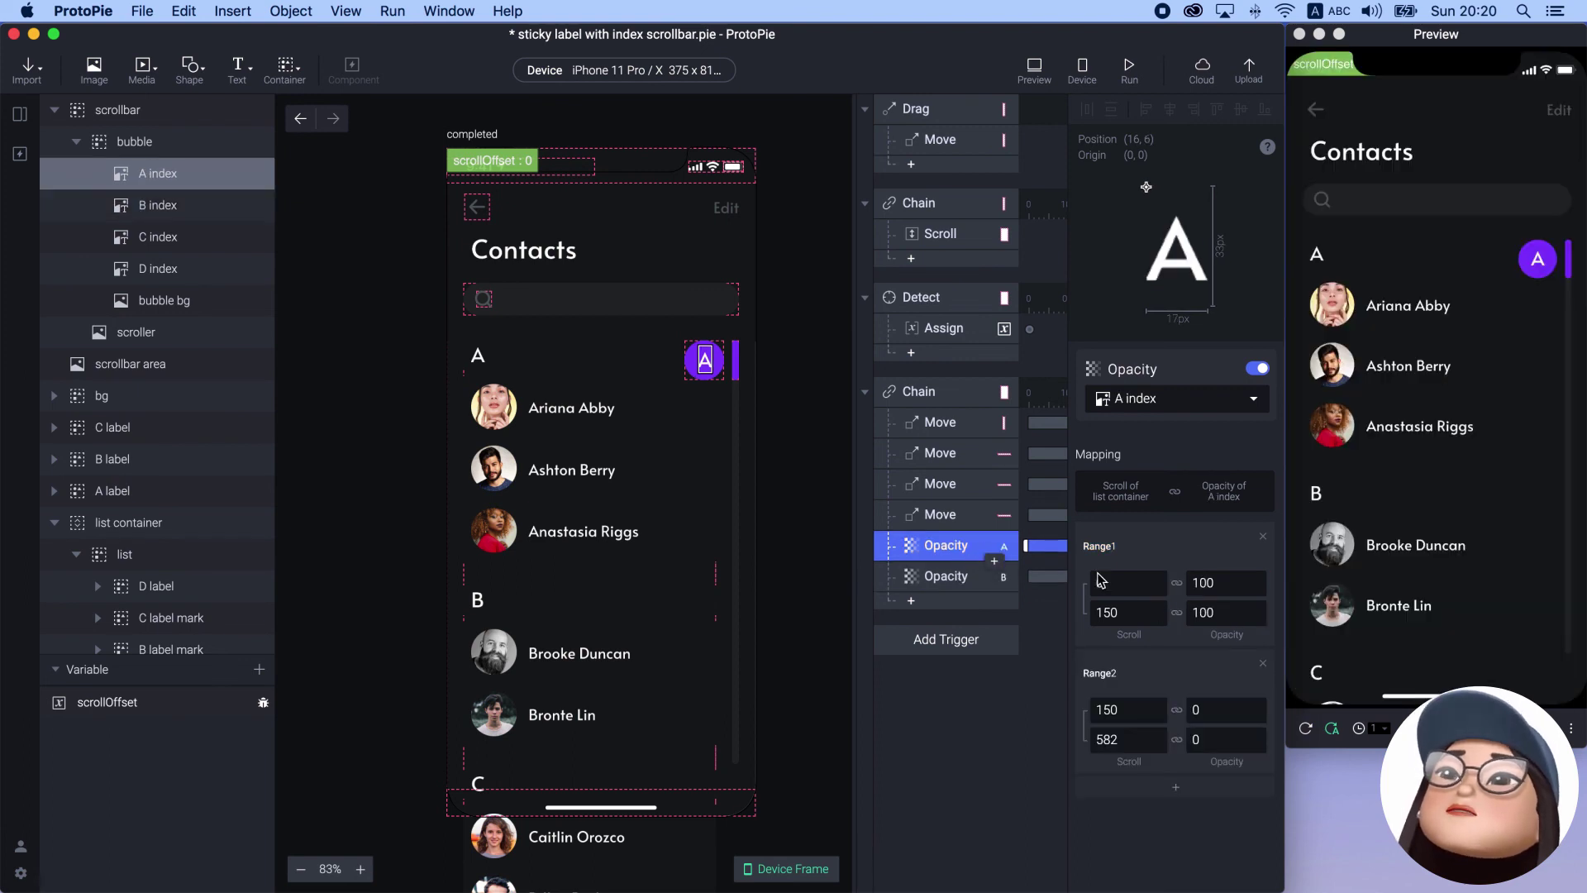
left_click(938, 583)
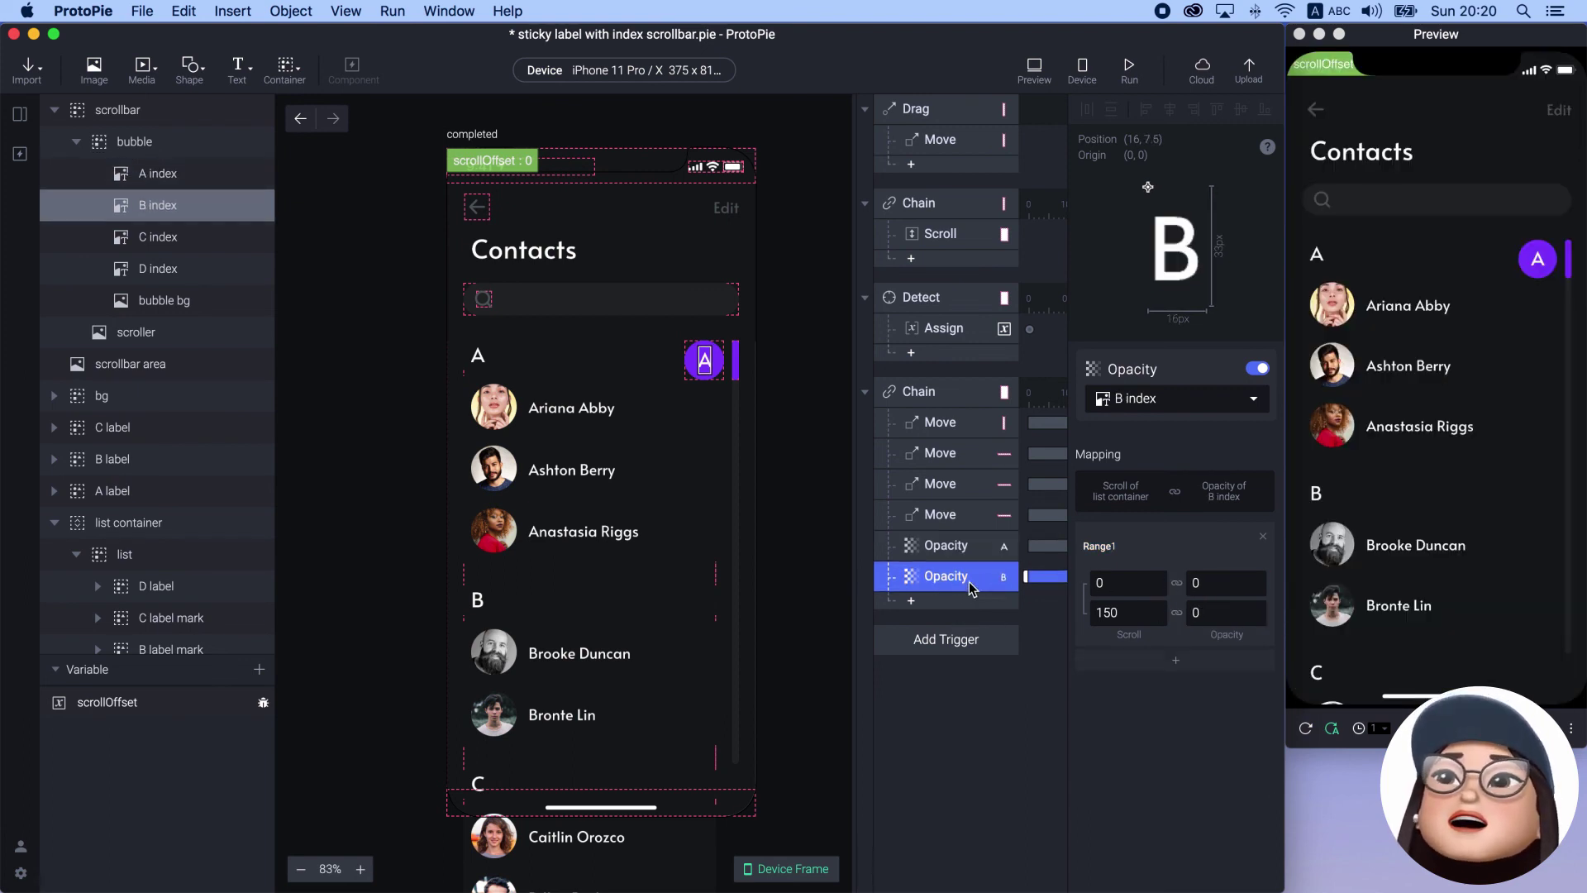
left_click(1140, 668)
left_click(1132, 700)
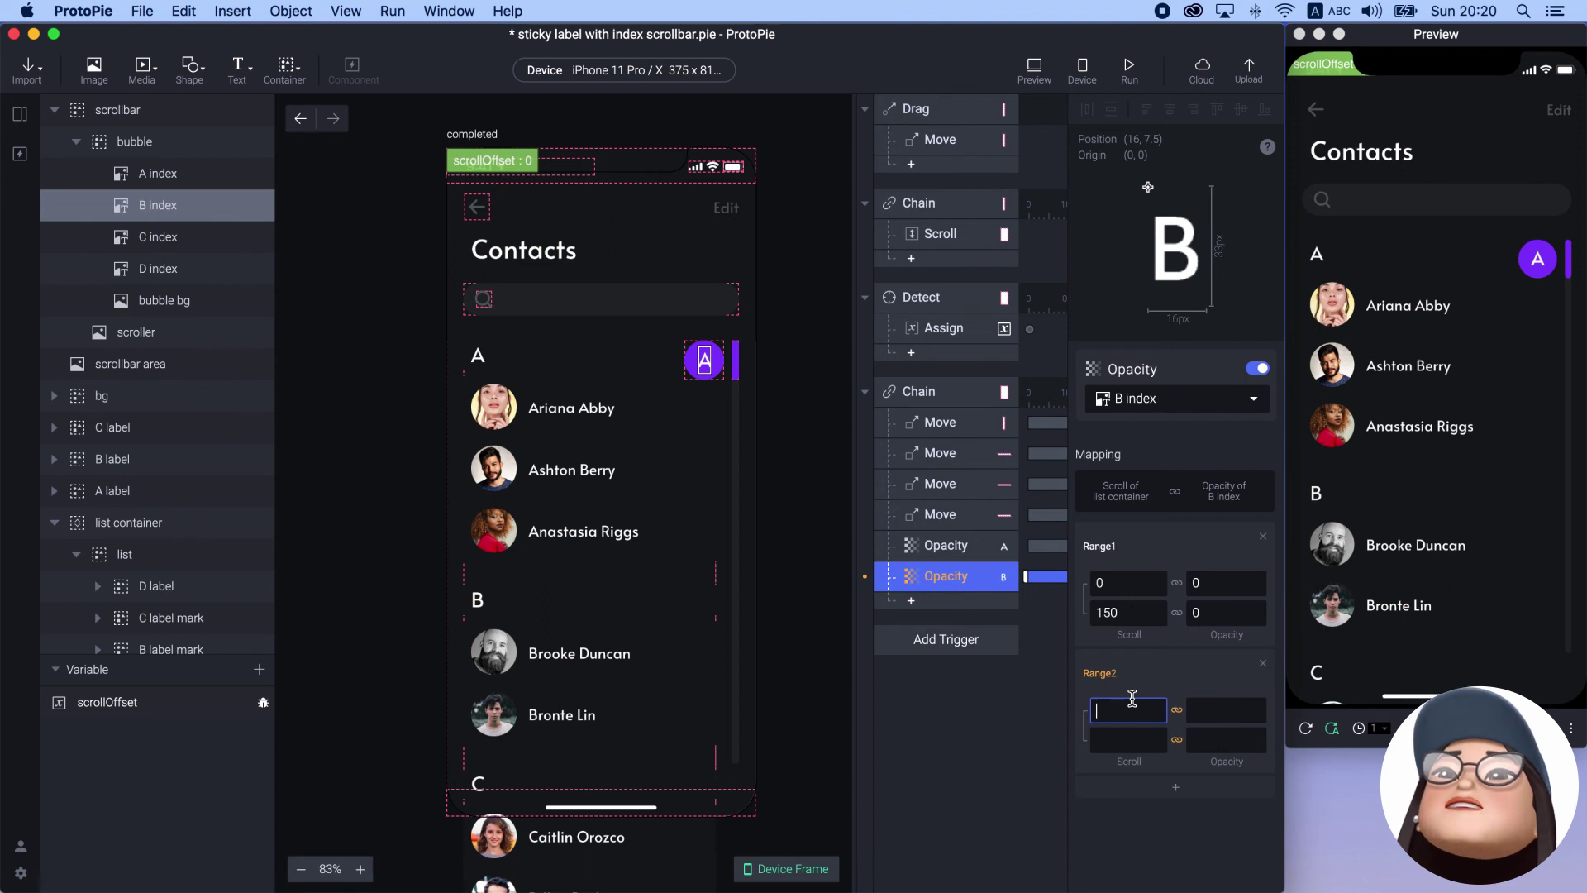
type("150")
left_click(1130, 738)
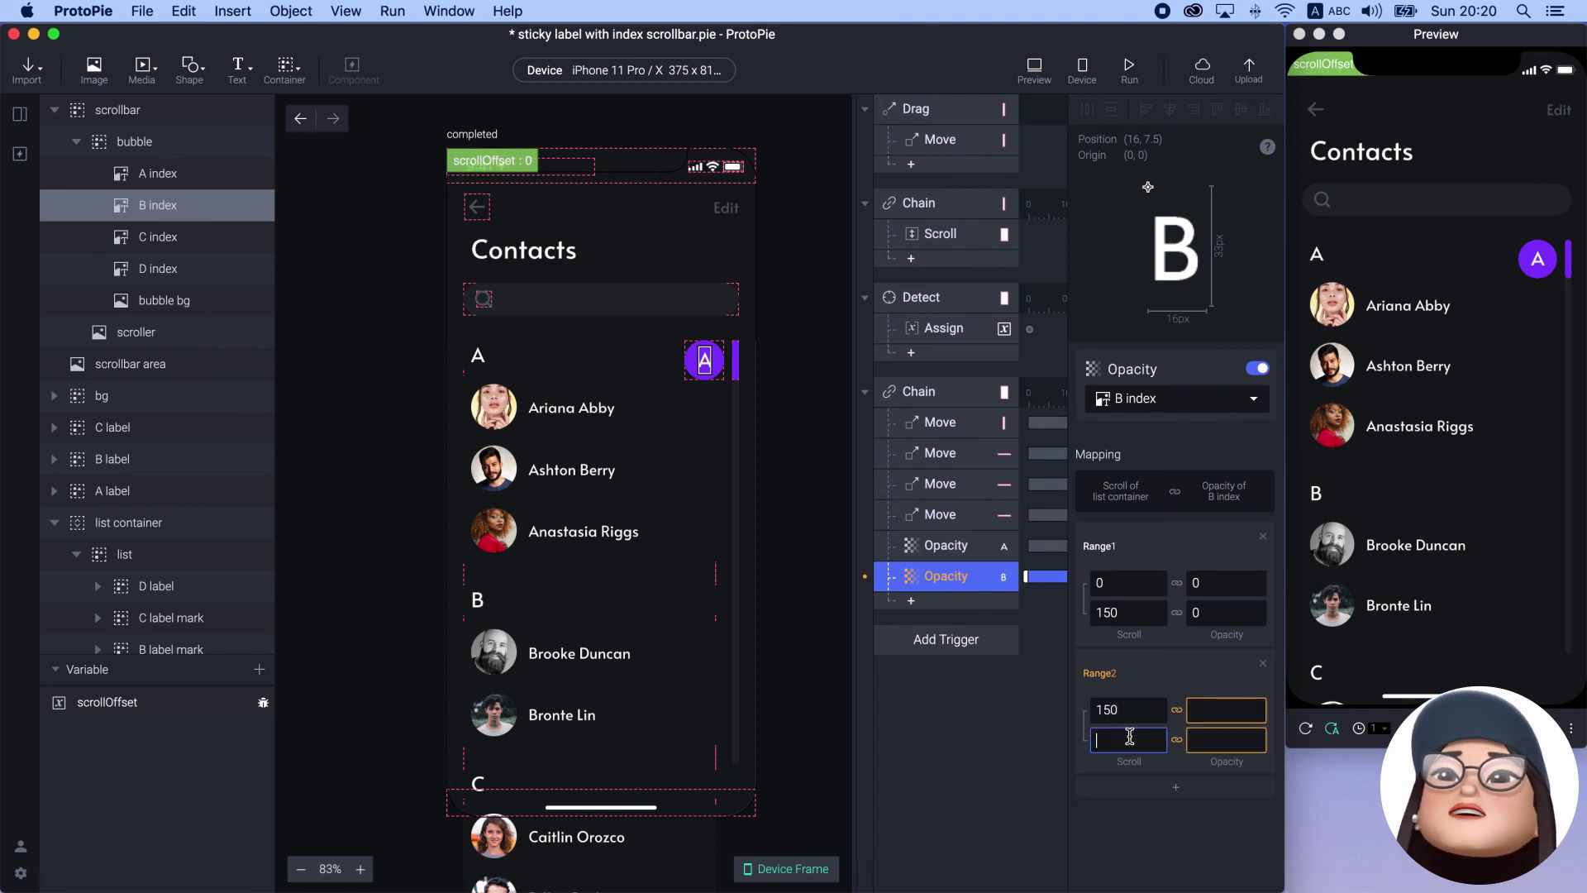
left_click(1224, 710)
type("1")
left_click(1218, 733)
type("100")
Add a third range to the B index's Opacity response mapping scroll 260–582 to a constant opacity of 0
left_click(1174, 786)
left_click(1149, 836)
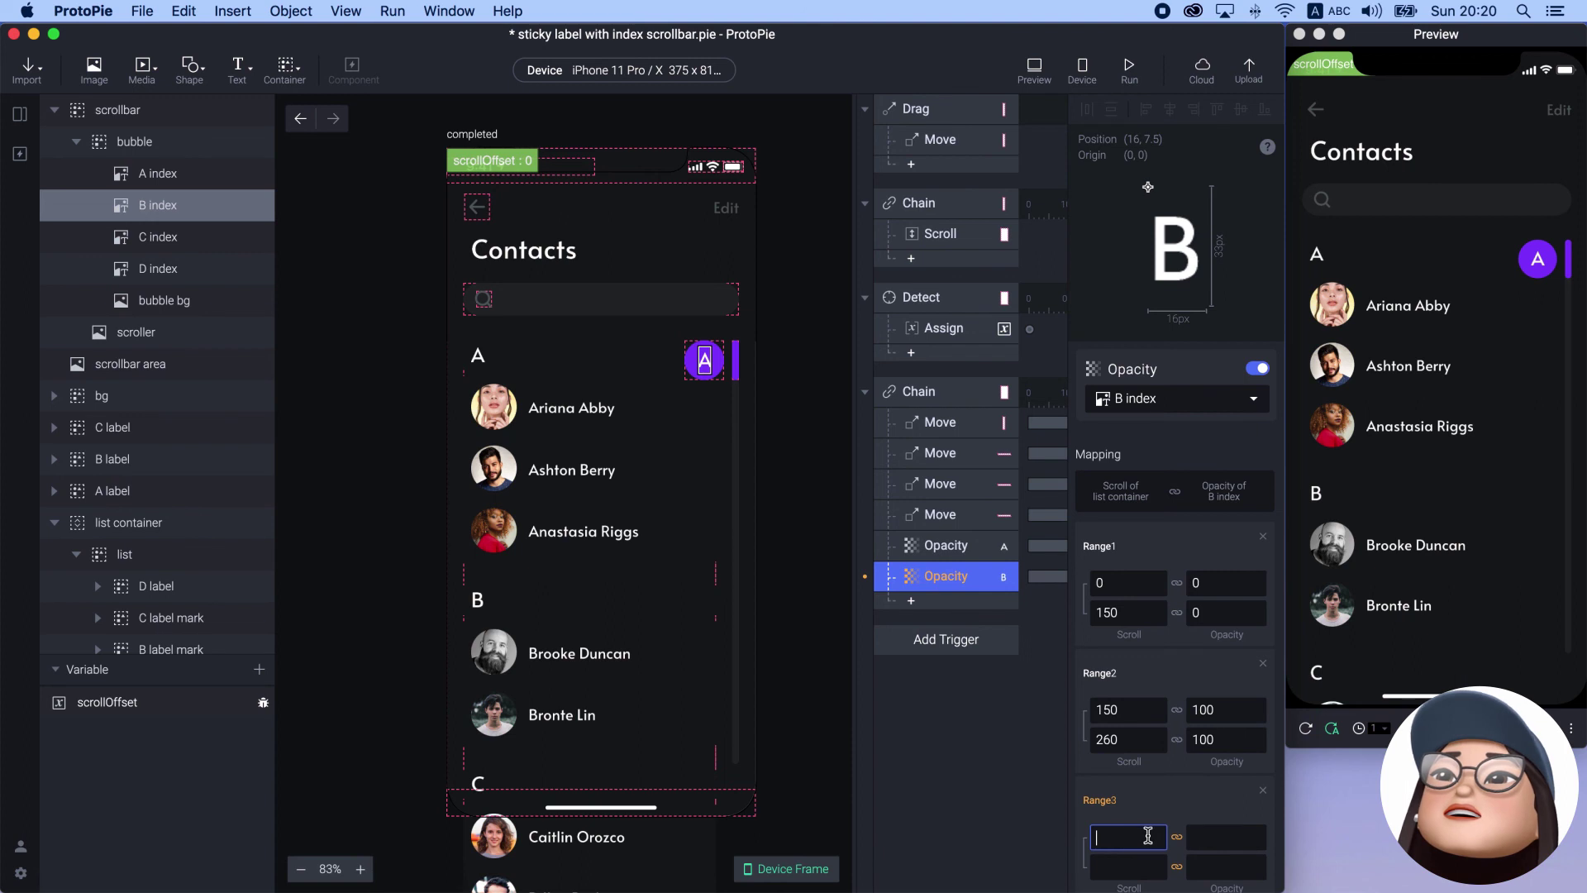
left_click(1133, 867)
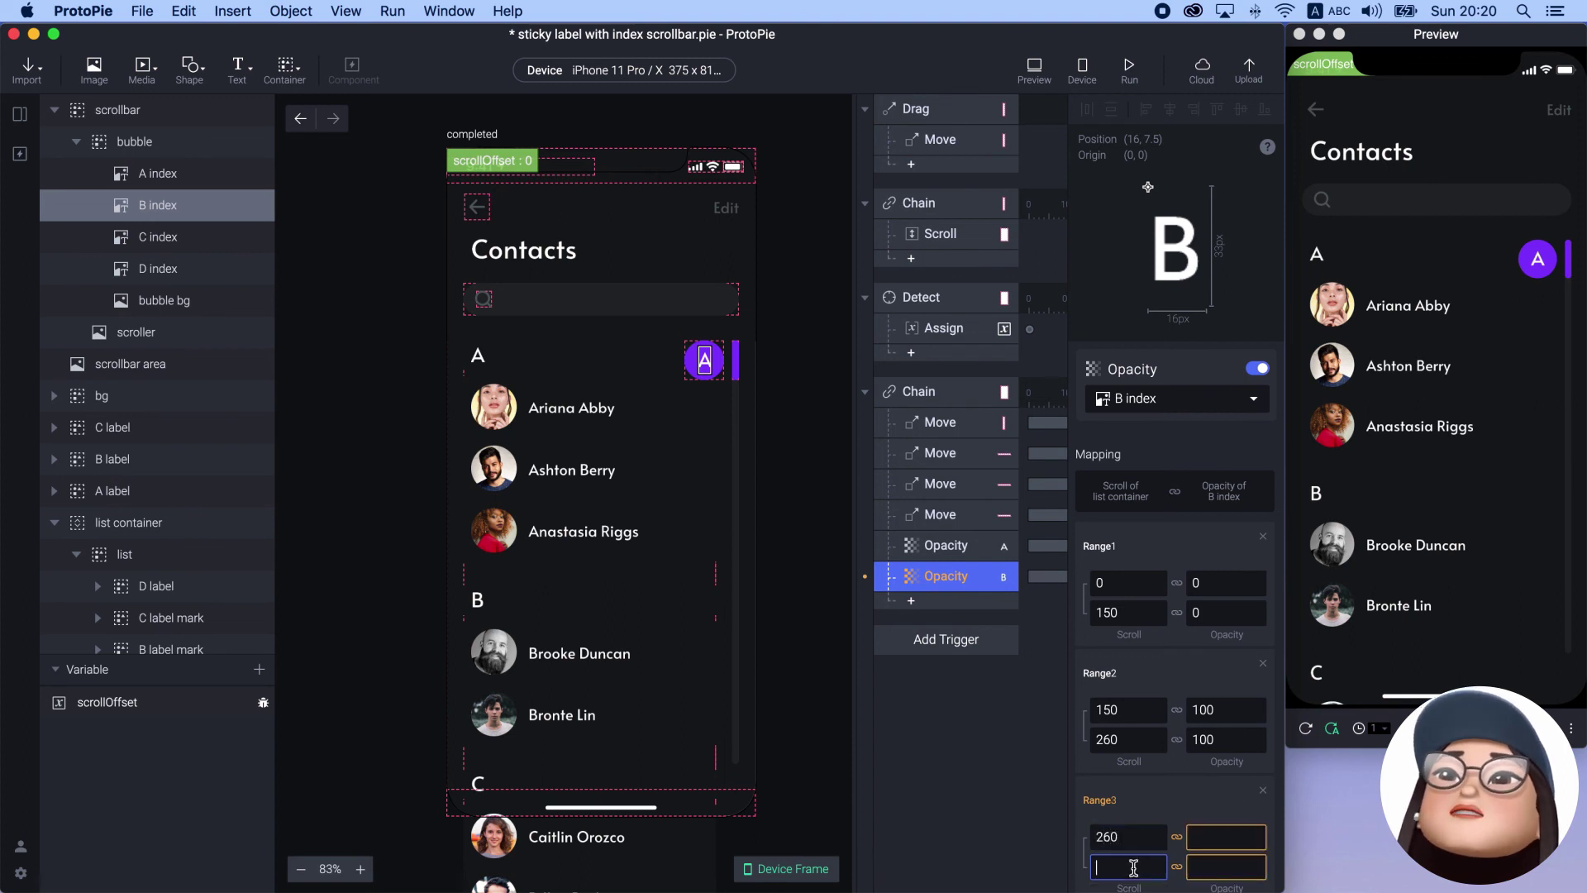
type("582")
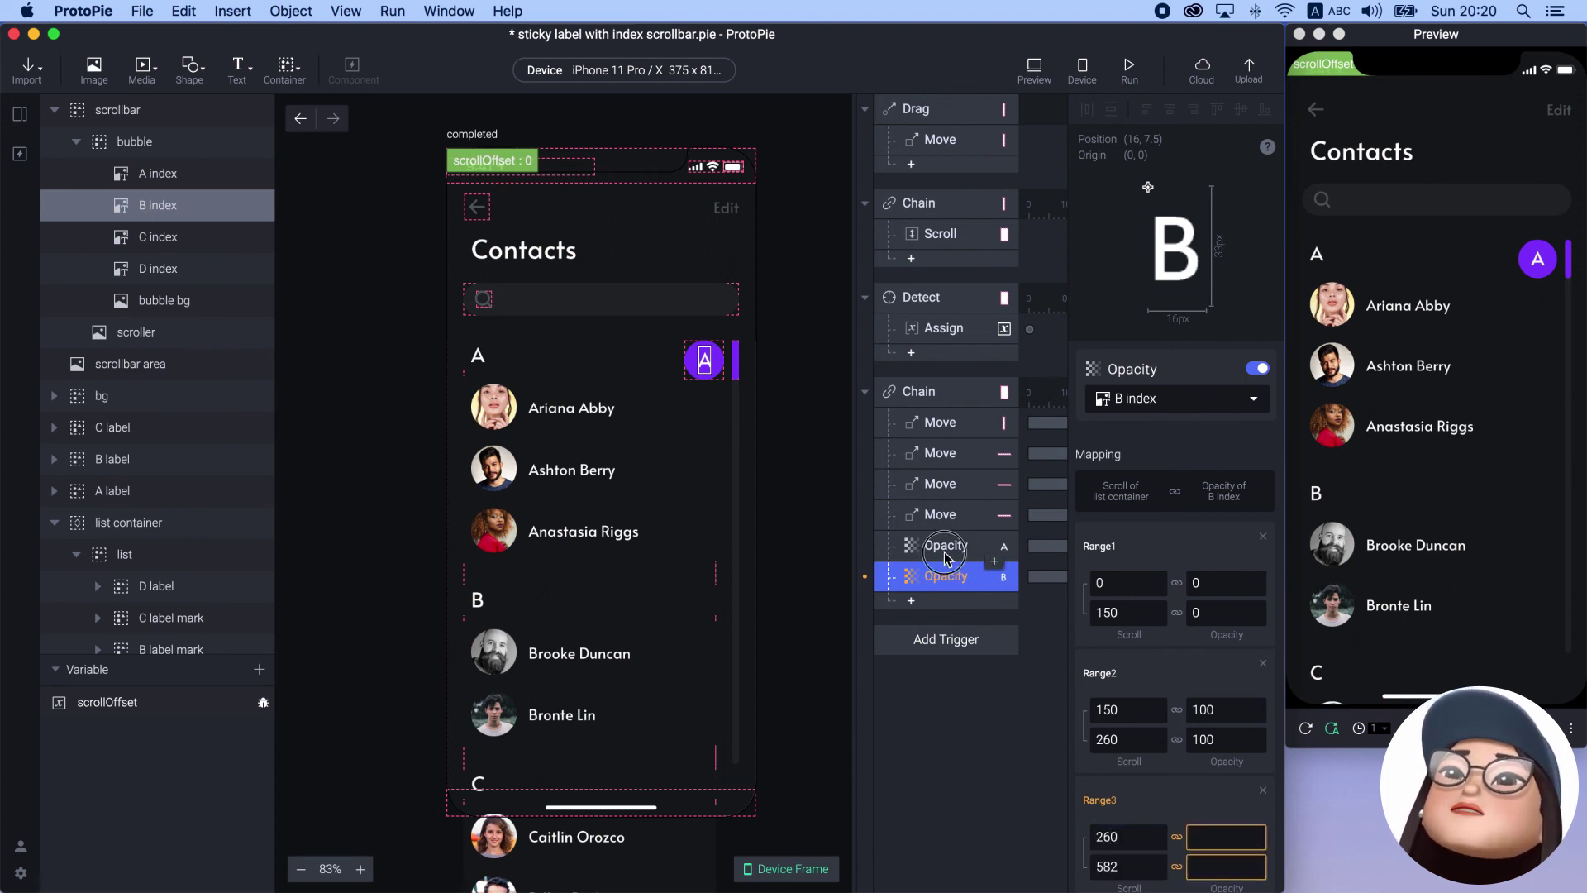
left_click(947, 545)
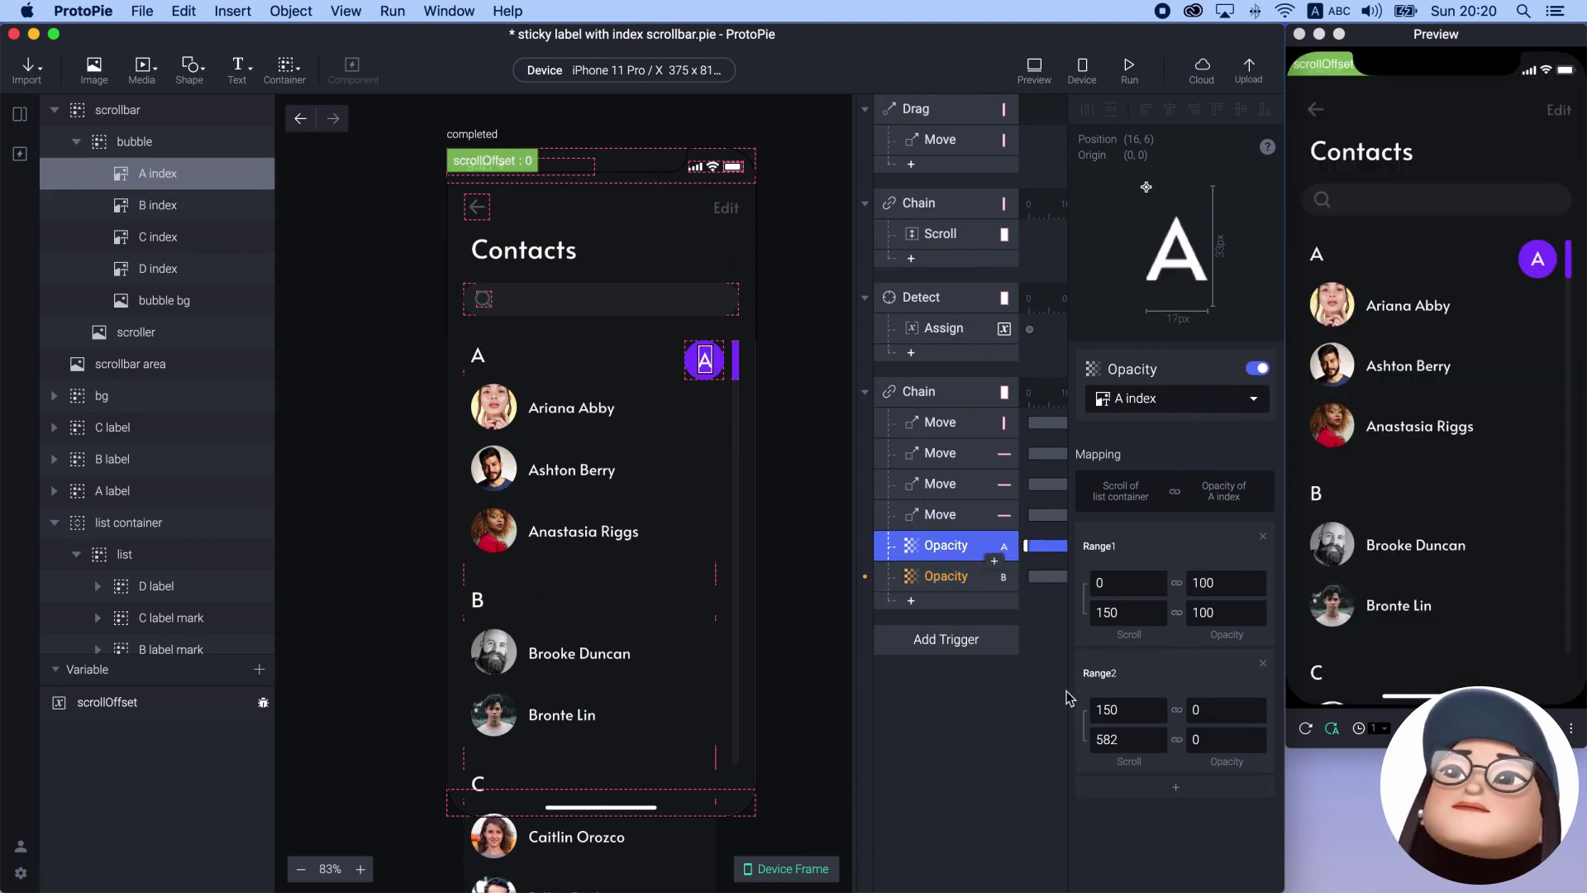
left_click(947, 576)
left_click(1190, 837)
type("0")
left_click(1199, 865)
left_click(1029, 748)
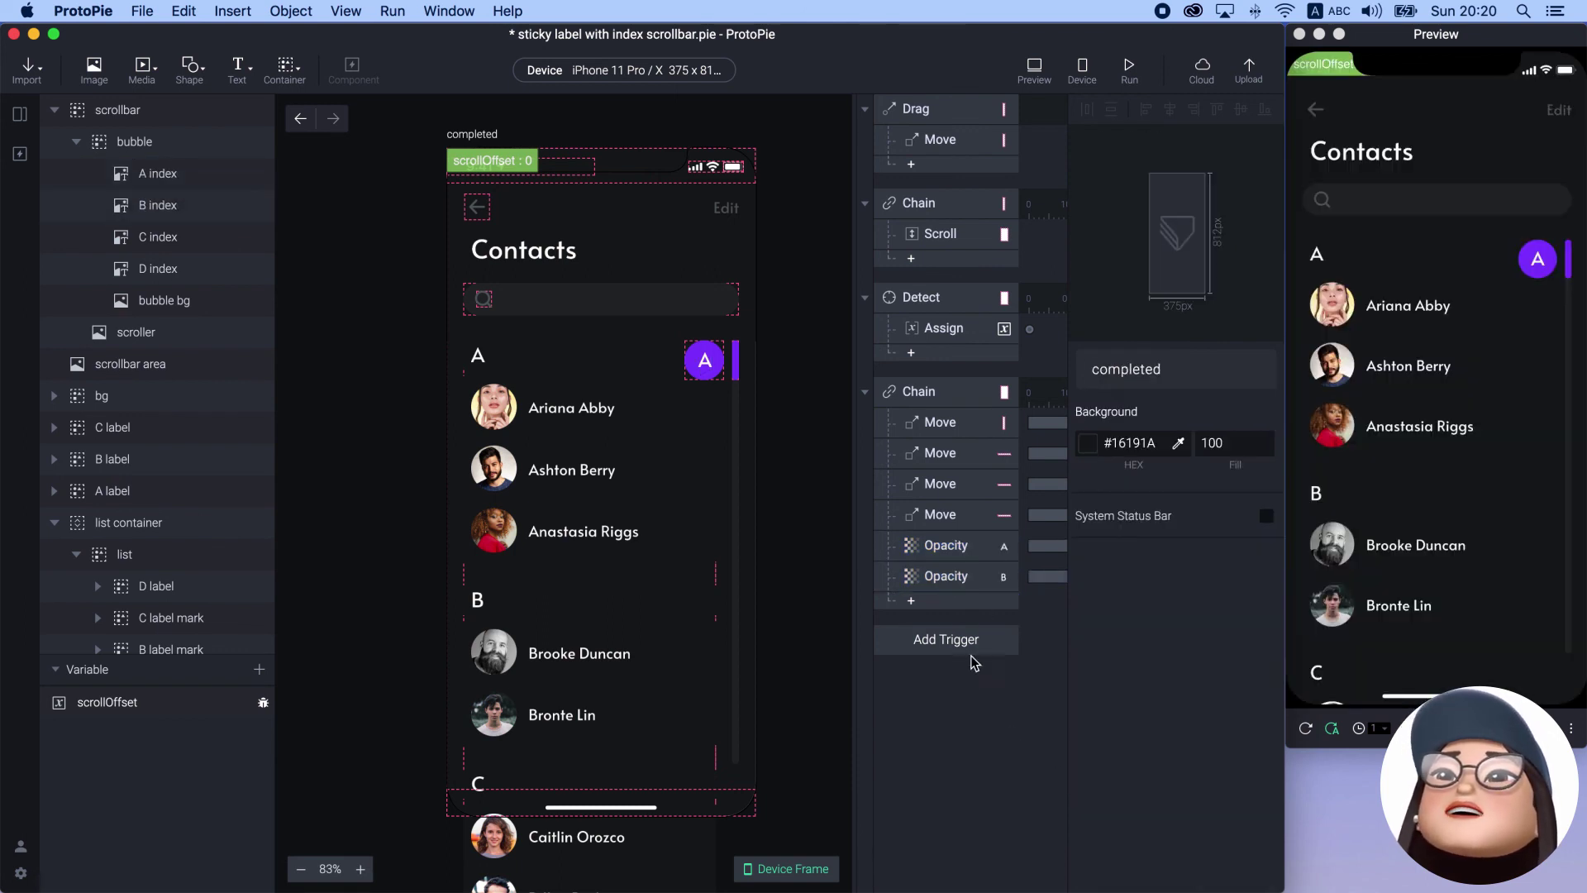
Add another Opacity response to the list container's Chain trigger with the C index as its target
left_click(922, 602)
left_click(926, 364)
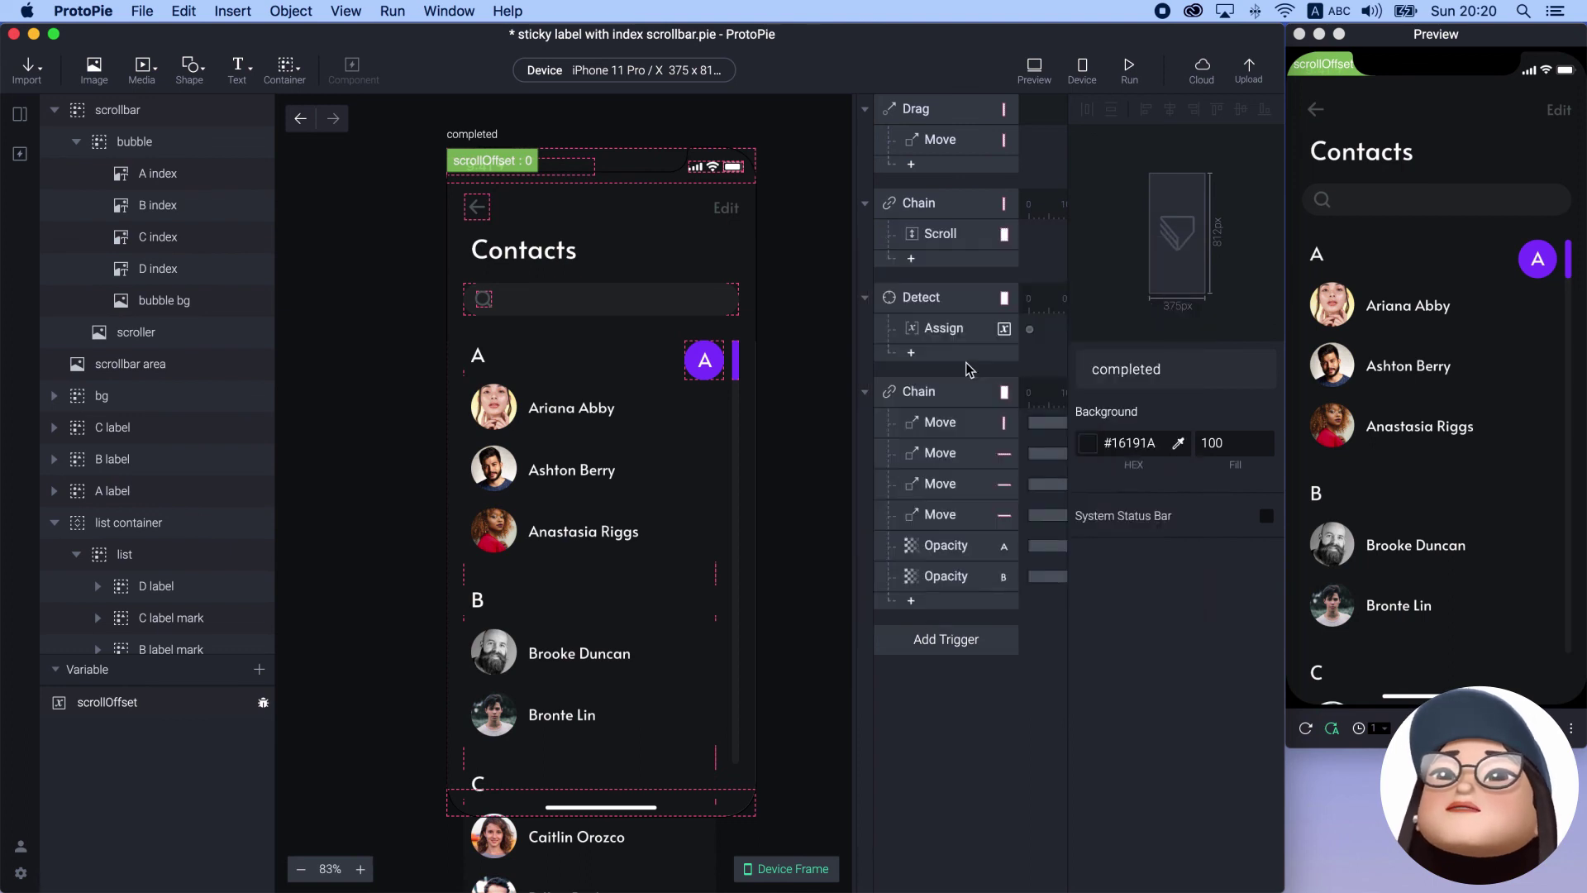
left_click(1139, 398)
type("c in")
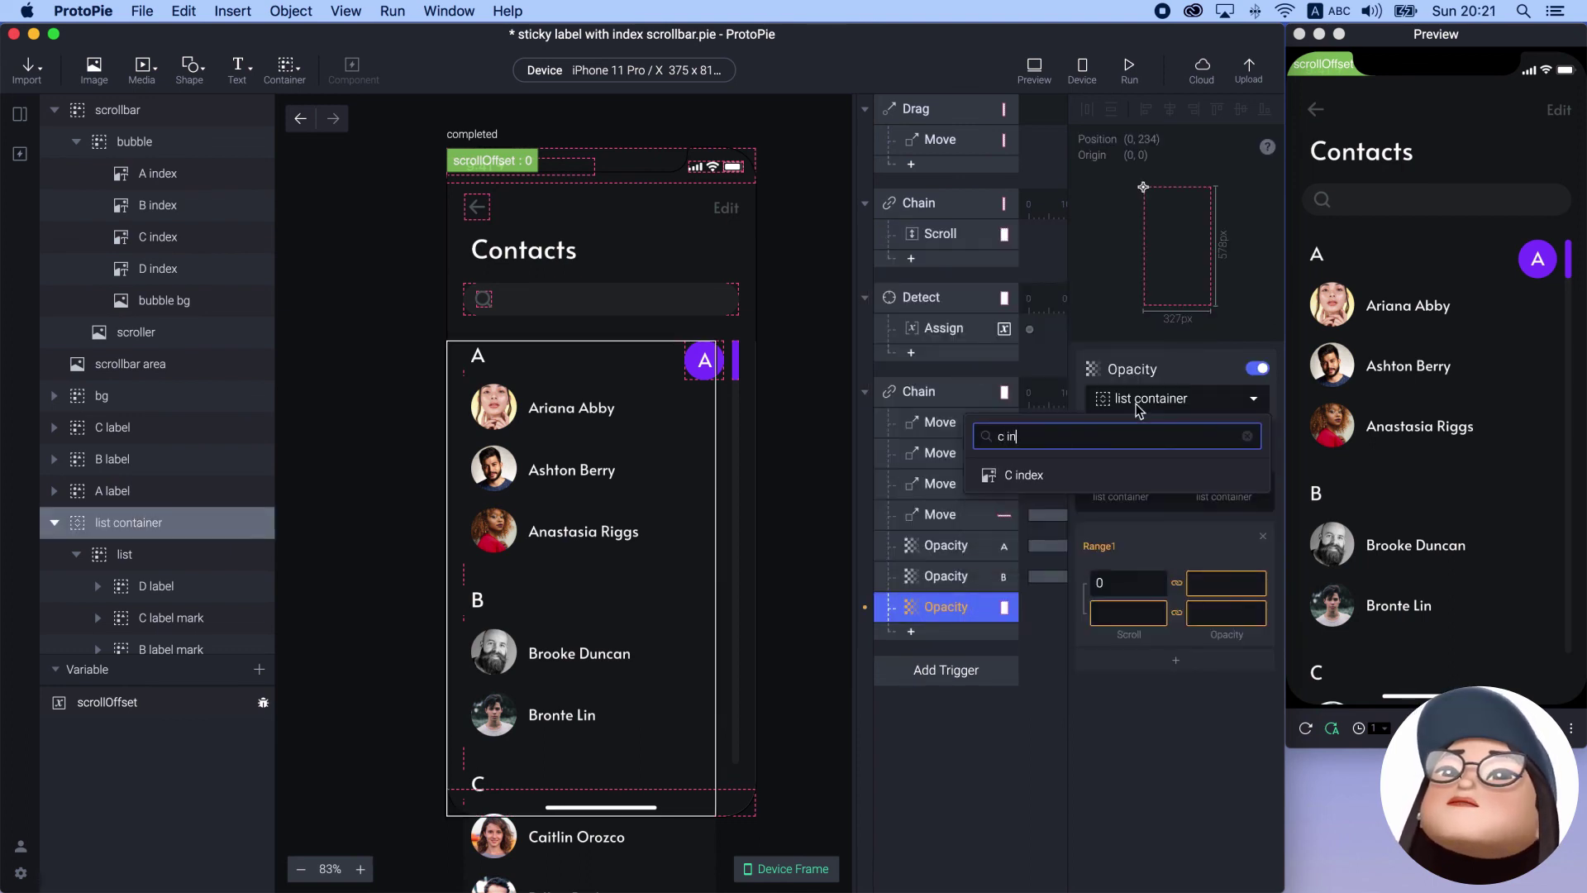
left_click(1111, 468)
Map the first range of the C index's Opacity response from scroll 0–260 to a constant opacity of 0
left_click(1106, 614)
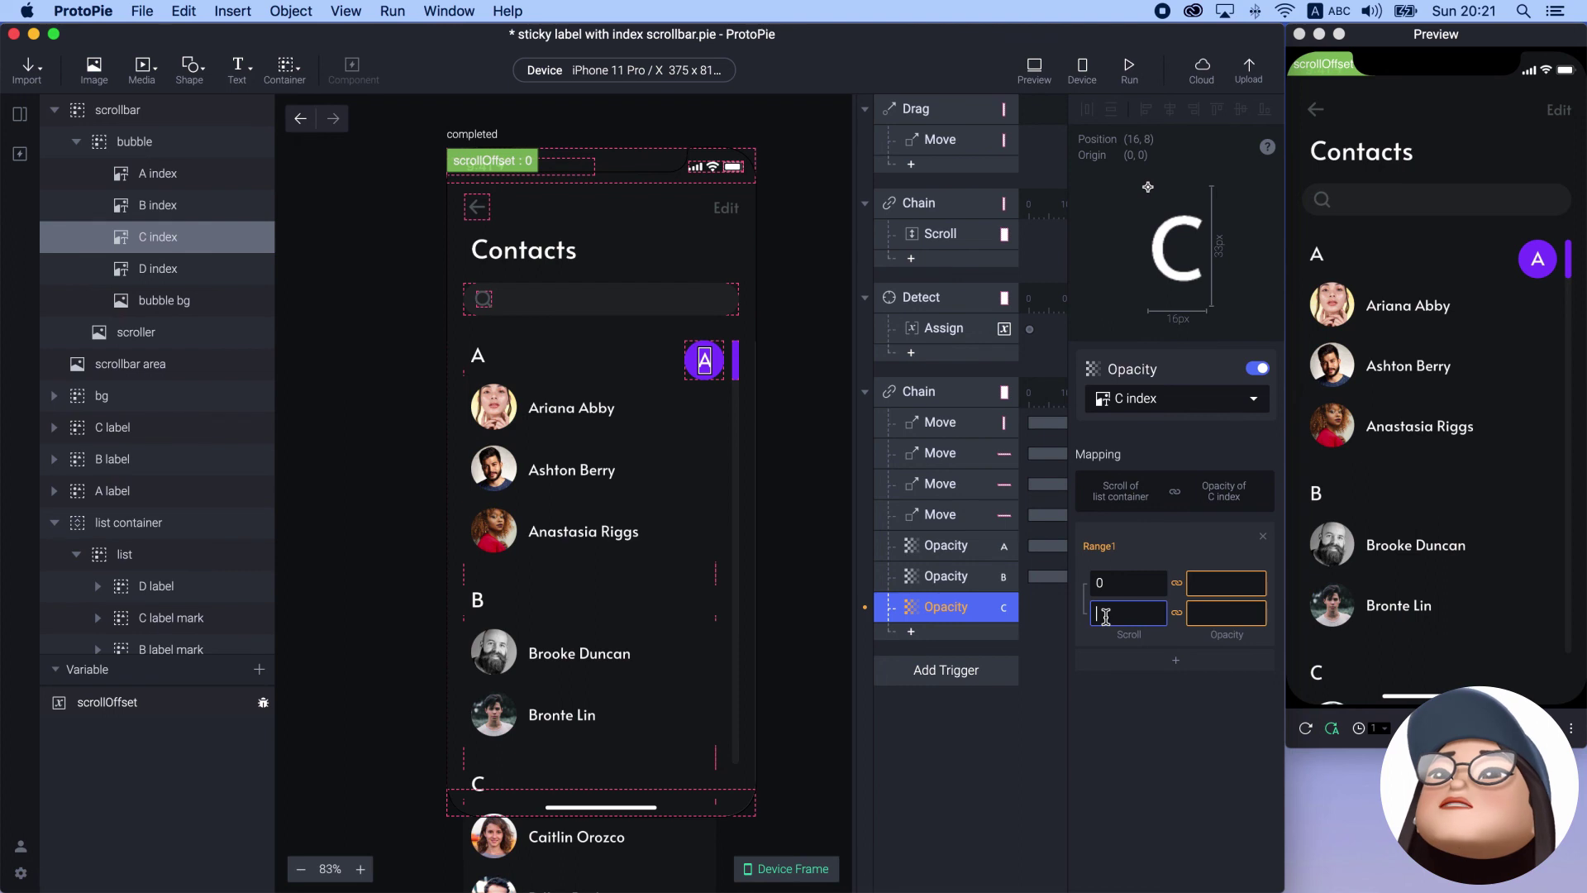
left_click(1226, 580)
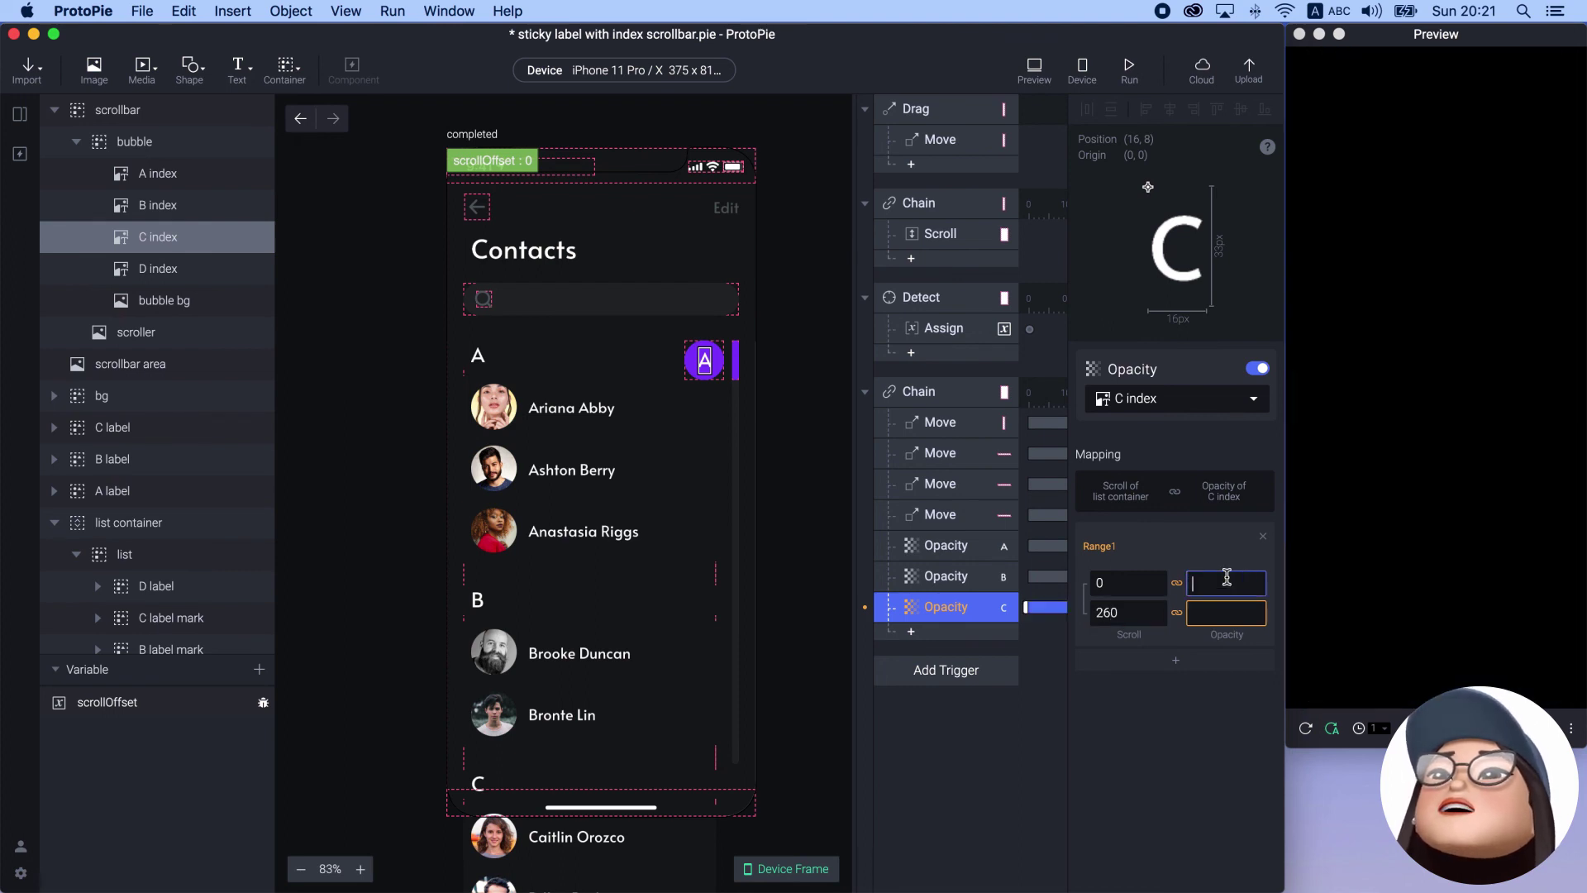
type("0")
key("Tab")
type("0")
Add a second range to the C index's Opacity response mapping scroll 260–420 to a constant opacity of 100
left_click(1177, 661)
left_click(1139, 708)
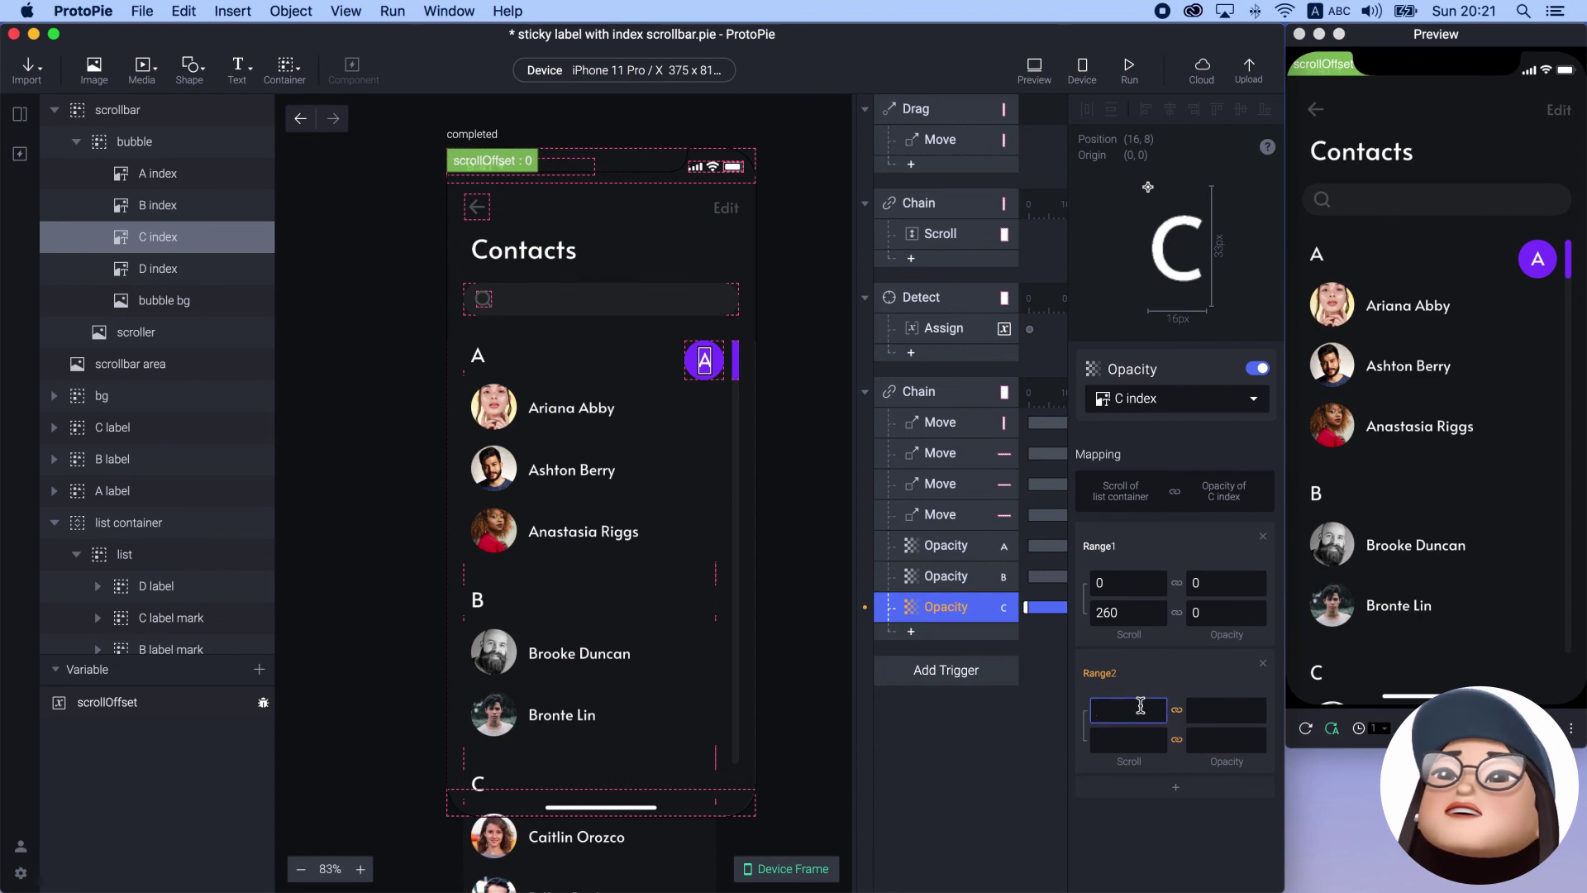
type("260")
left_click(1111, 736)
type("420")
left_click(1229, 708)
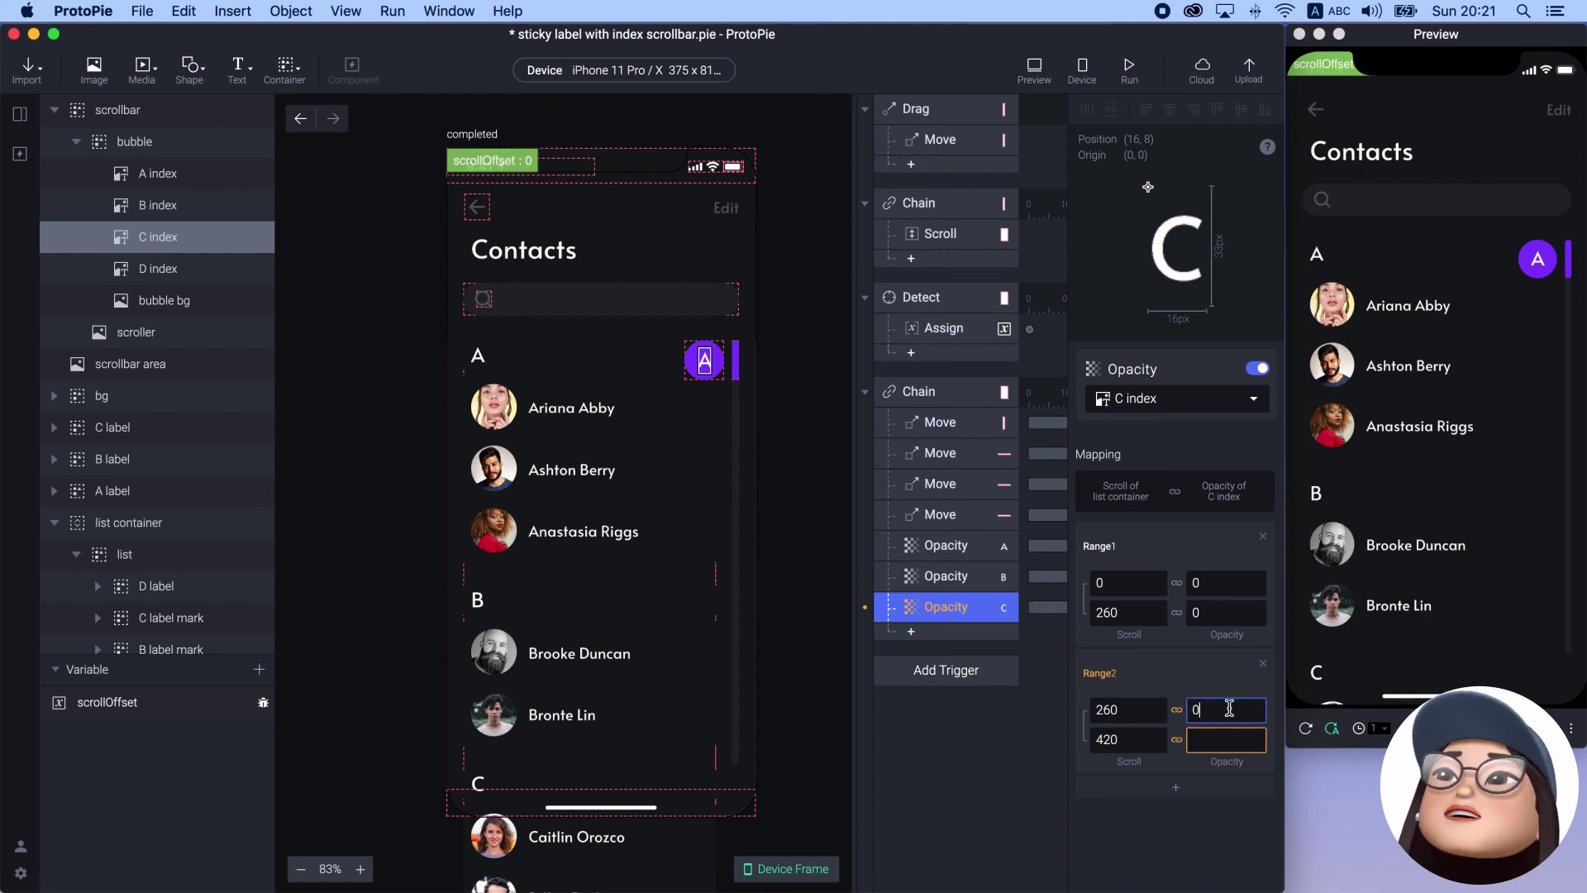
type("100")
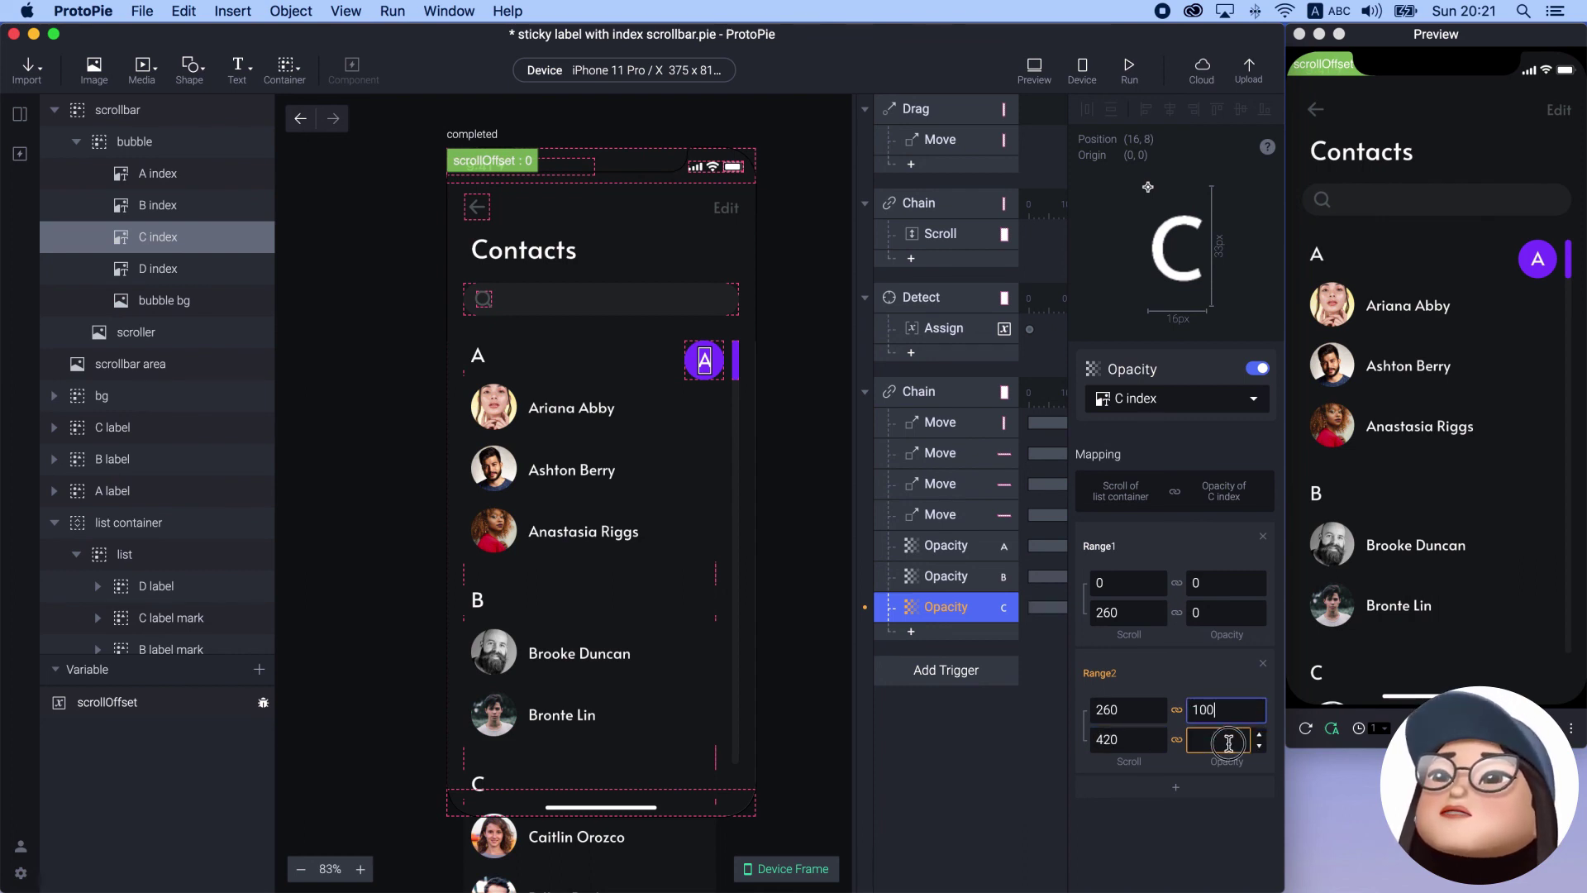
left_click(1229, 742)
type("100")
Add a third range to the C index's Opacity response mapping scroll 420–582 to a constant opacity of 0
left_click(1175, 786)
left_click(1132, 831)
type("420")
left_click(1134, 863)
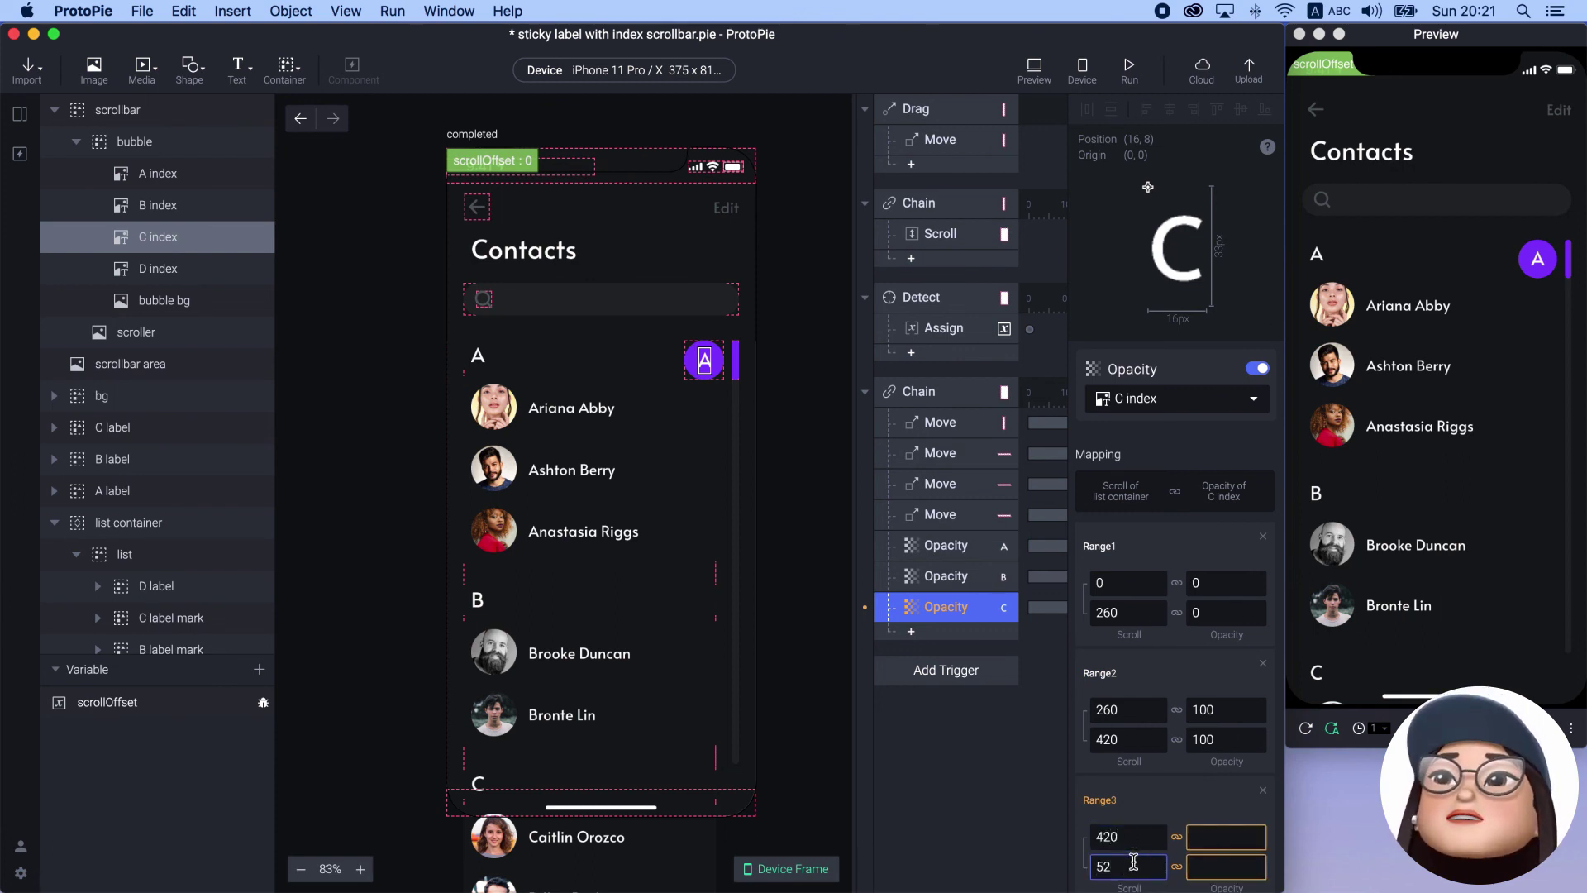
left_click(1216, 837)
type("0")
left_click(1215, 866)
type("0")
Add another Opacity response to the list container's Chain trigger with the D index as its target
left_click(955, 603)
left_click(994, 592)
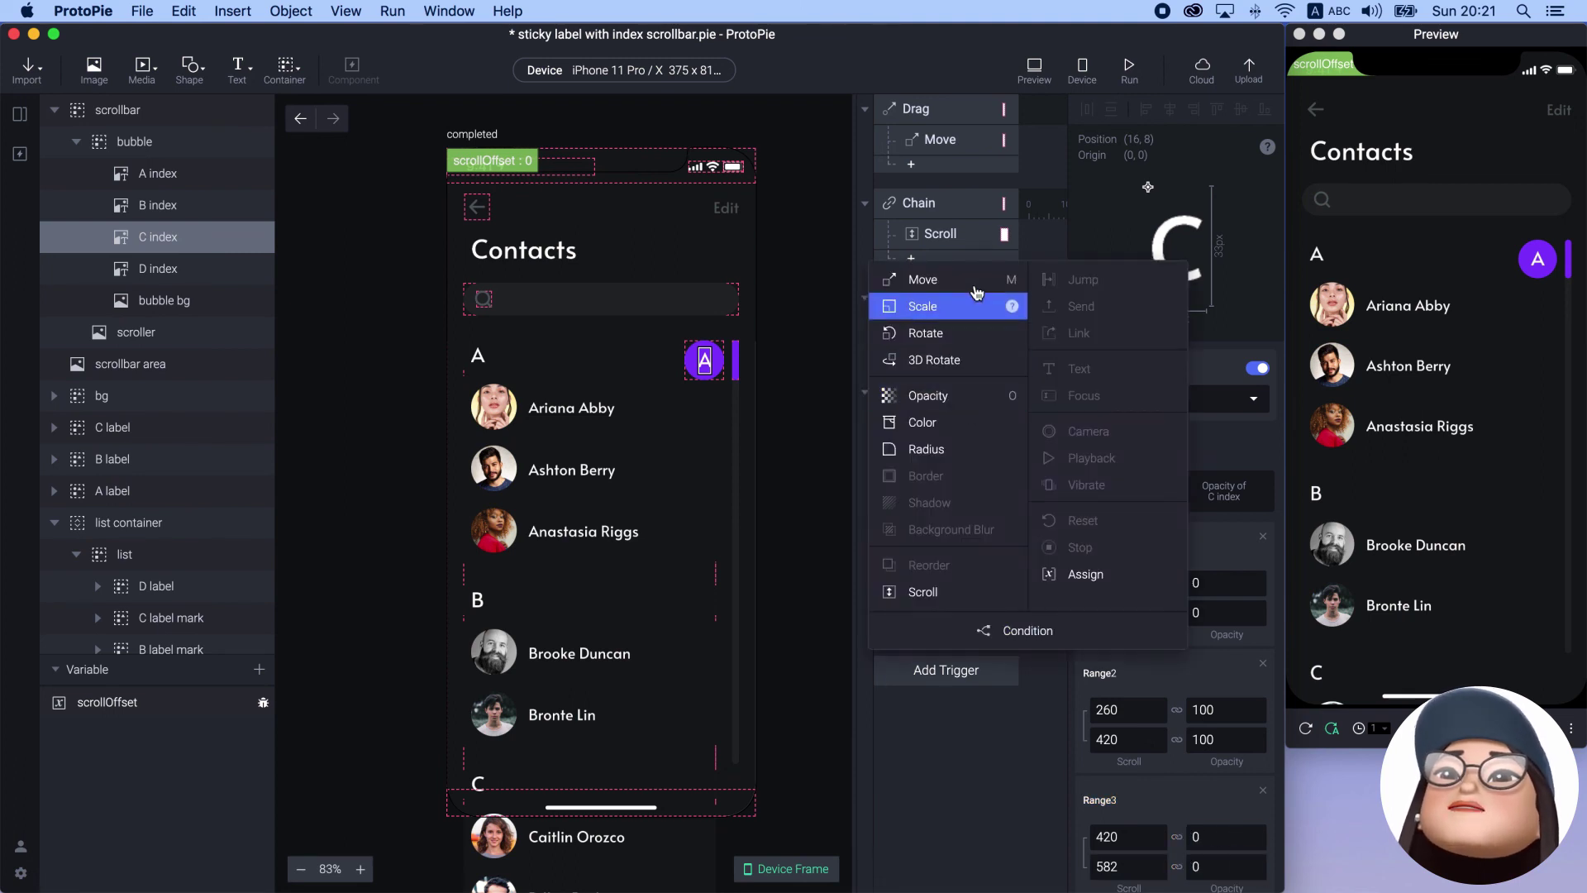
left_click(945, 397)
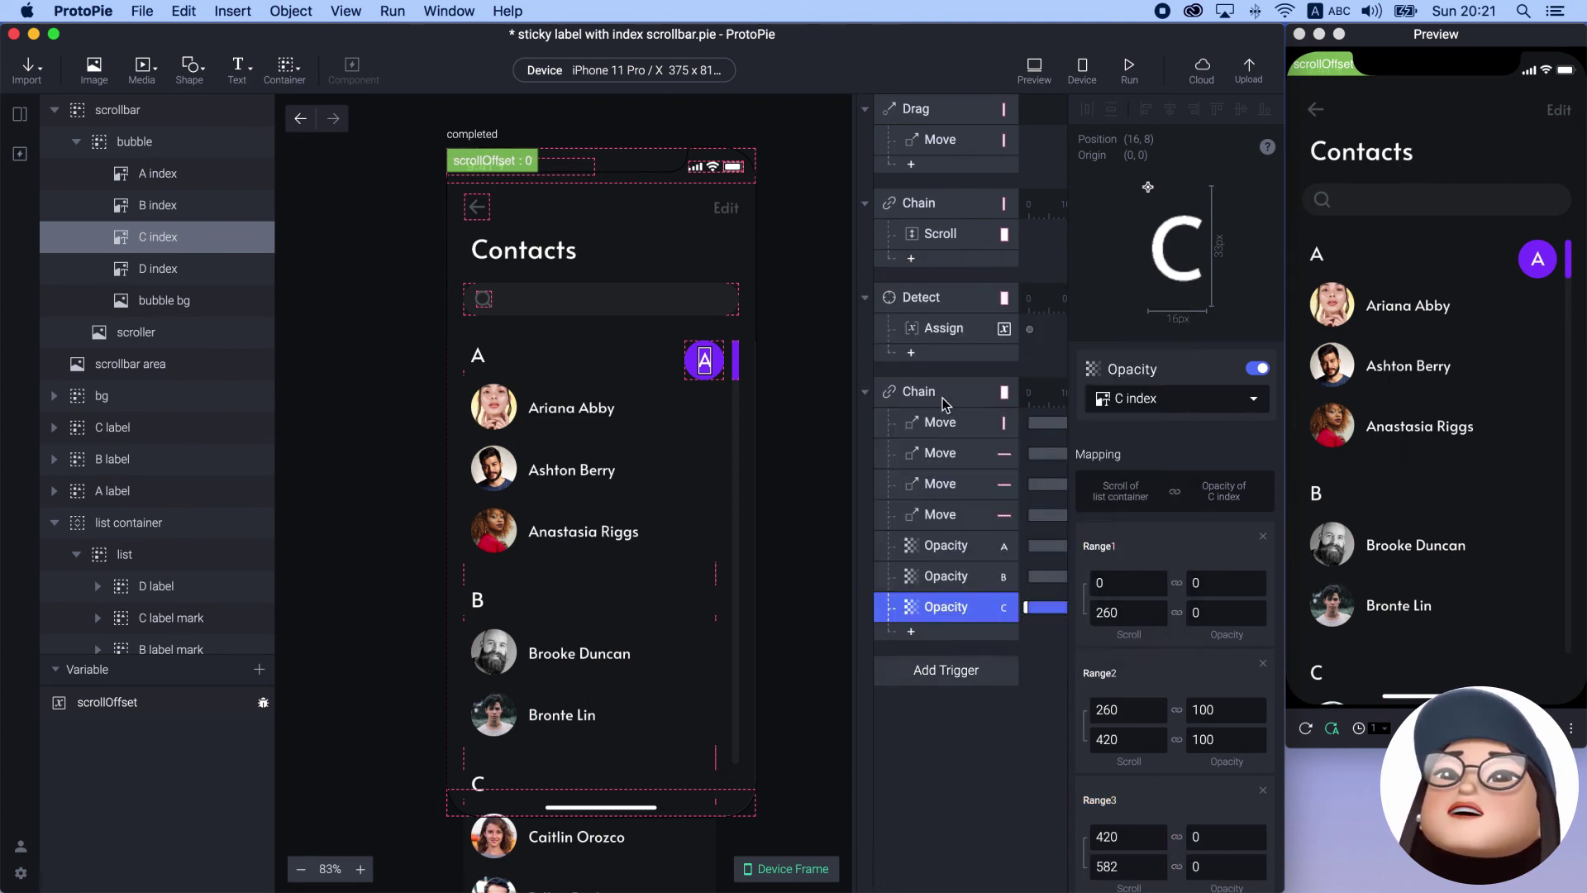
left_click(1144, 397)
type("d")
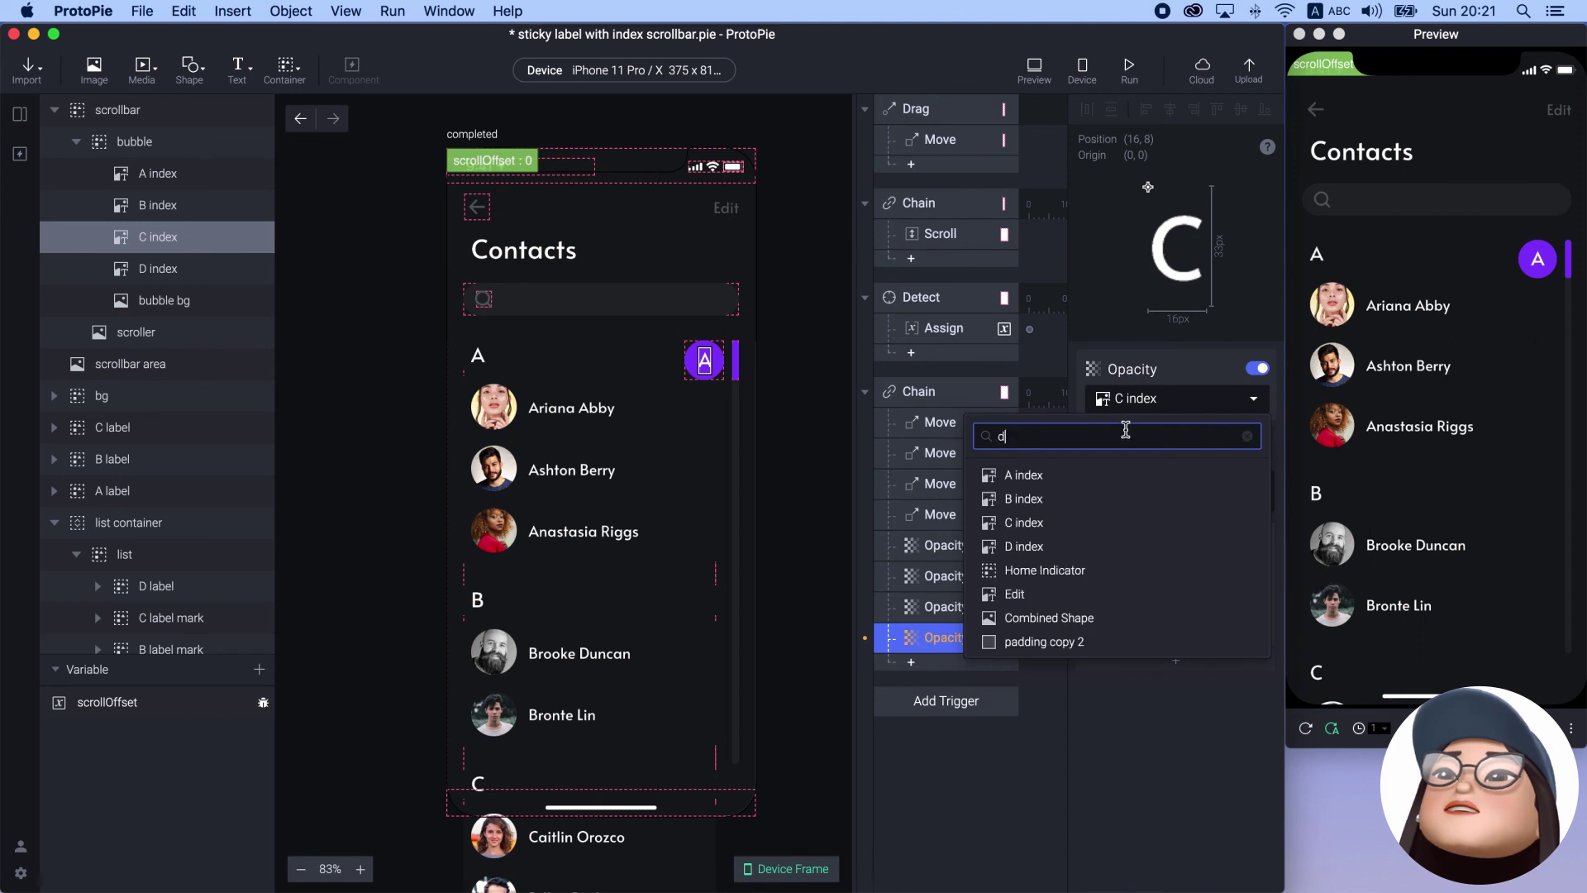
left_click(1063, 544)
Map the first range of the D index's Opacity response from scroll 0–420 to a constant opacity of 0
left_click(1126, 610)
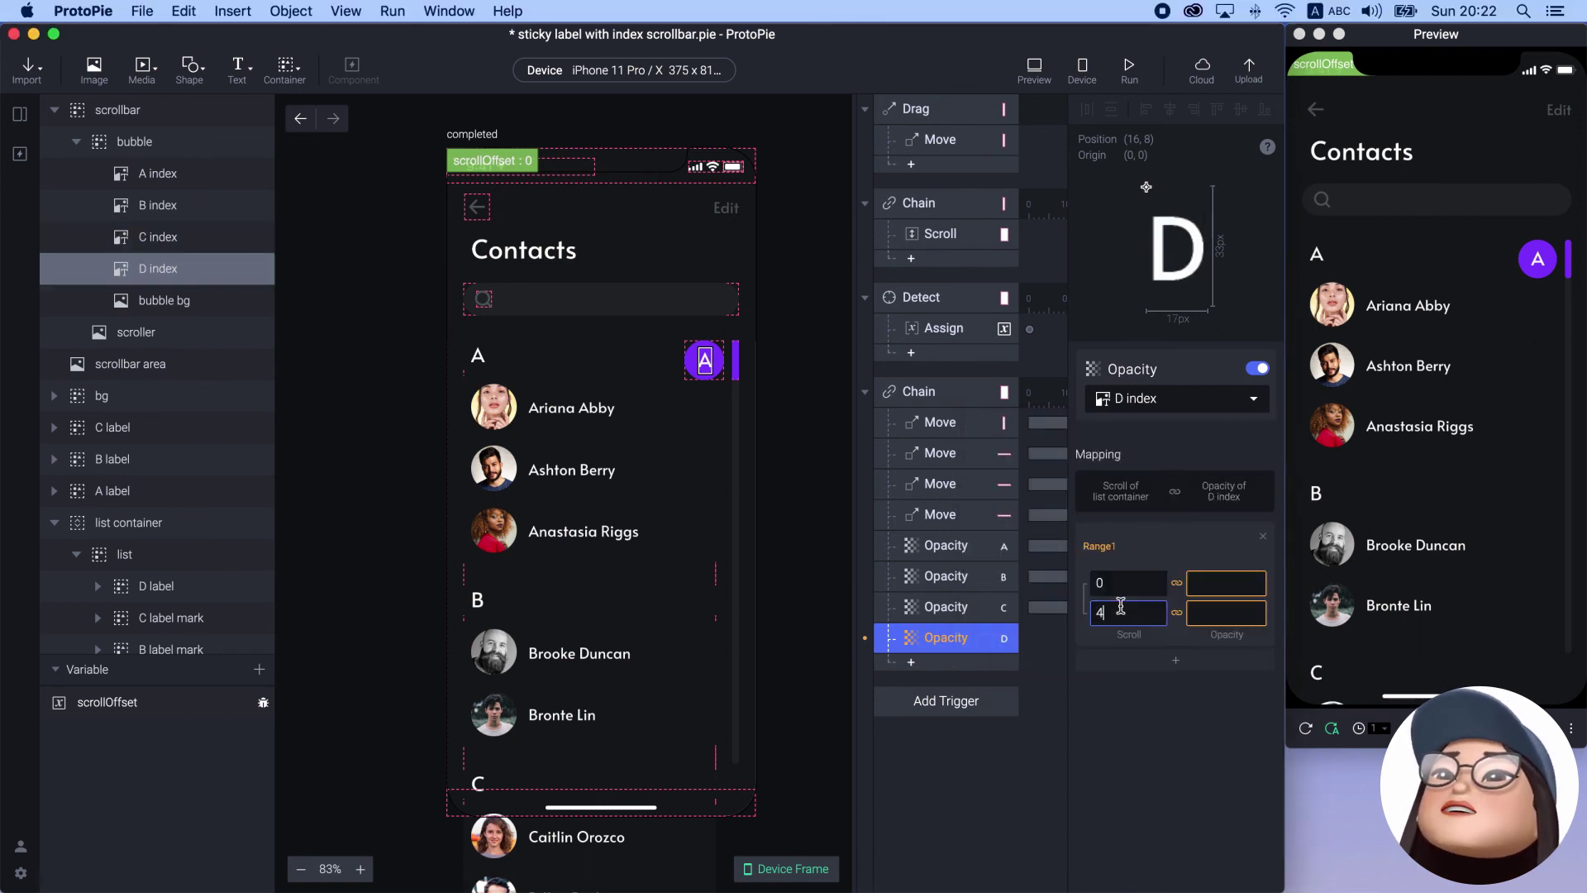
left_click(1215, 583)
type("0")
left_click(1227, 603)
Add a second range to the D index's Opacity response mapping scroll 420–582 to a constant opacity of 100
left_click(1175, 659)
left_click(1116, 713)
left_click(1117, 737)
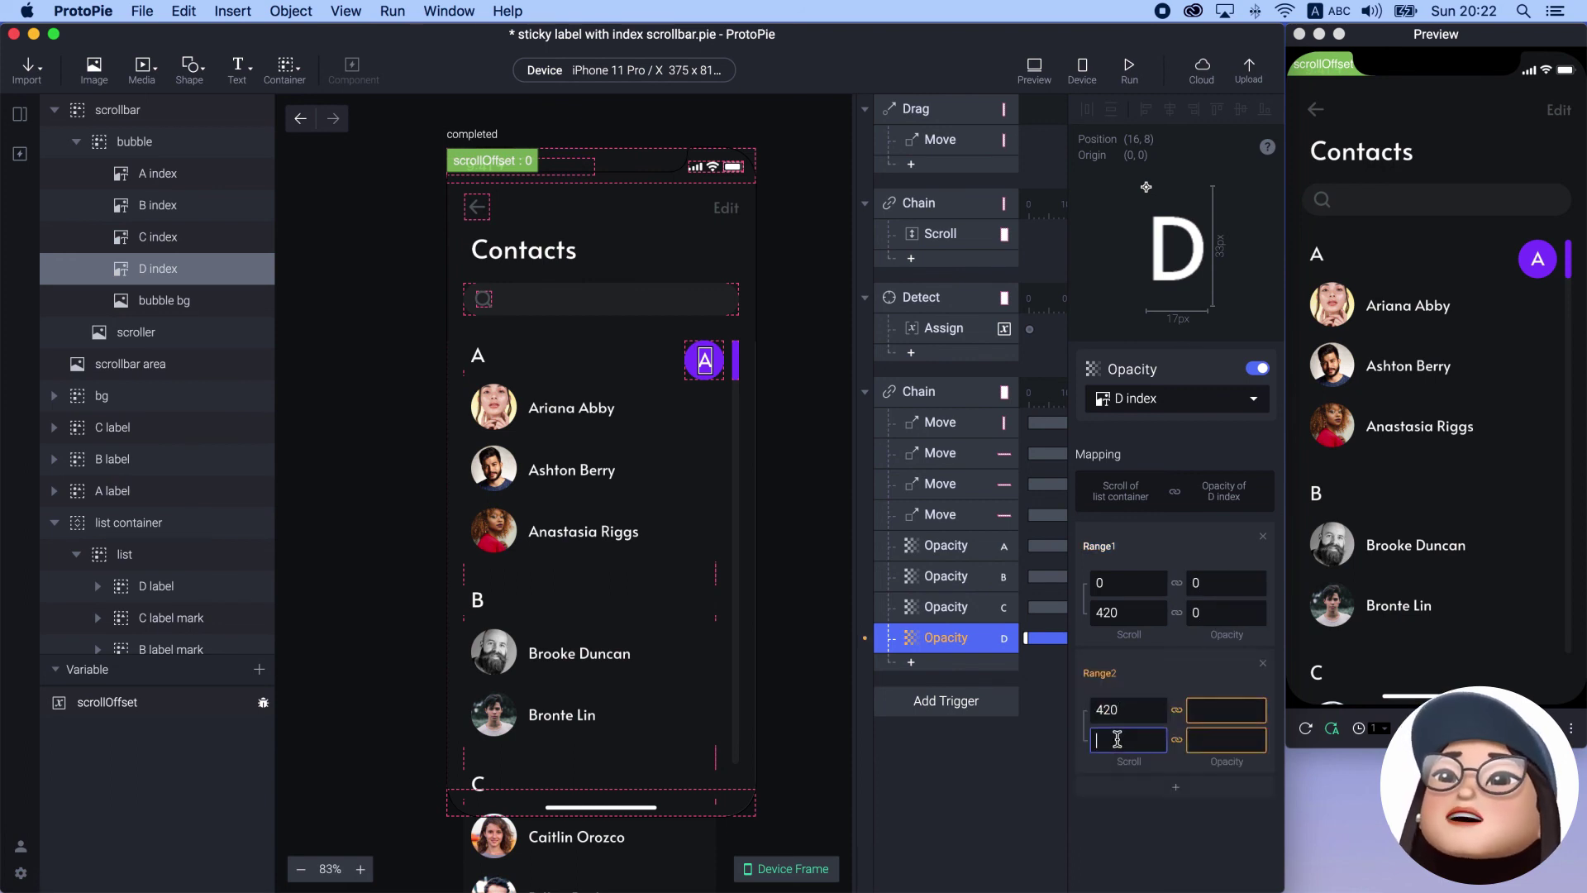
left_click(1213, 708)
left_click(1224, 737)
type("100")
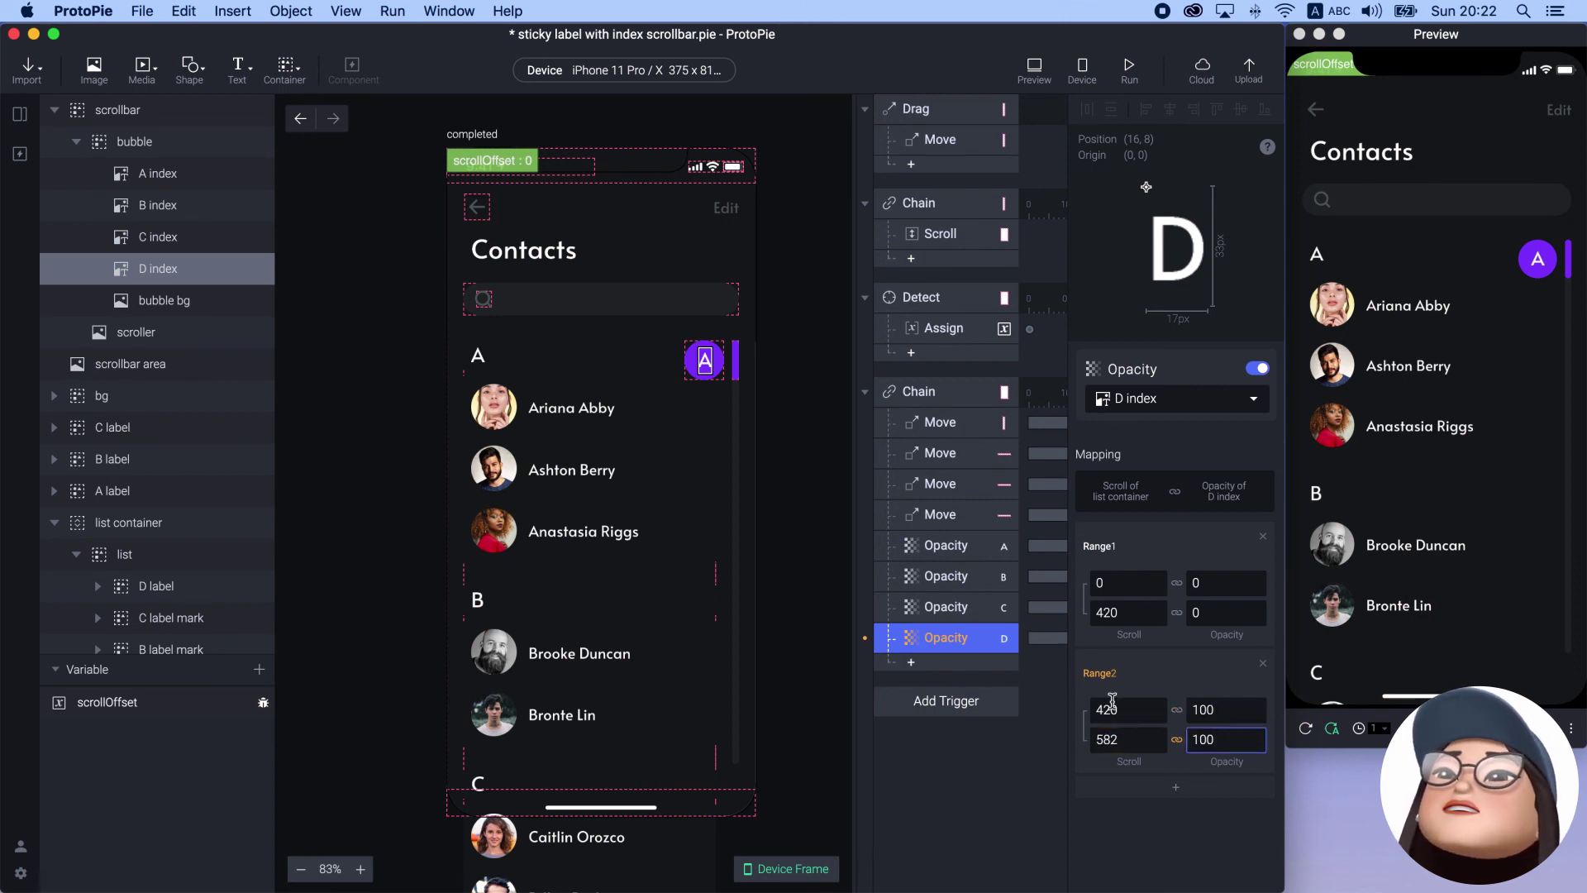
left_click(965, 646)
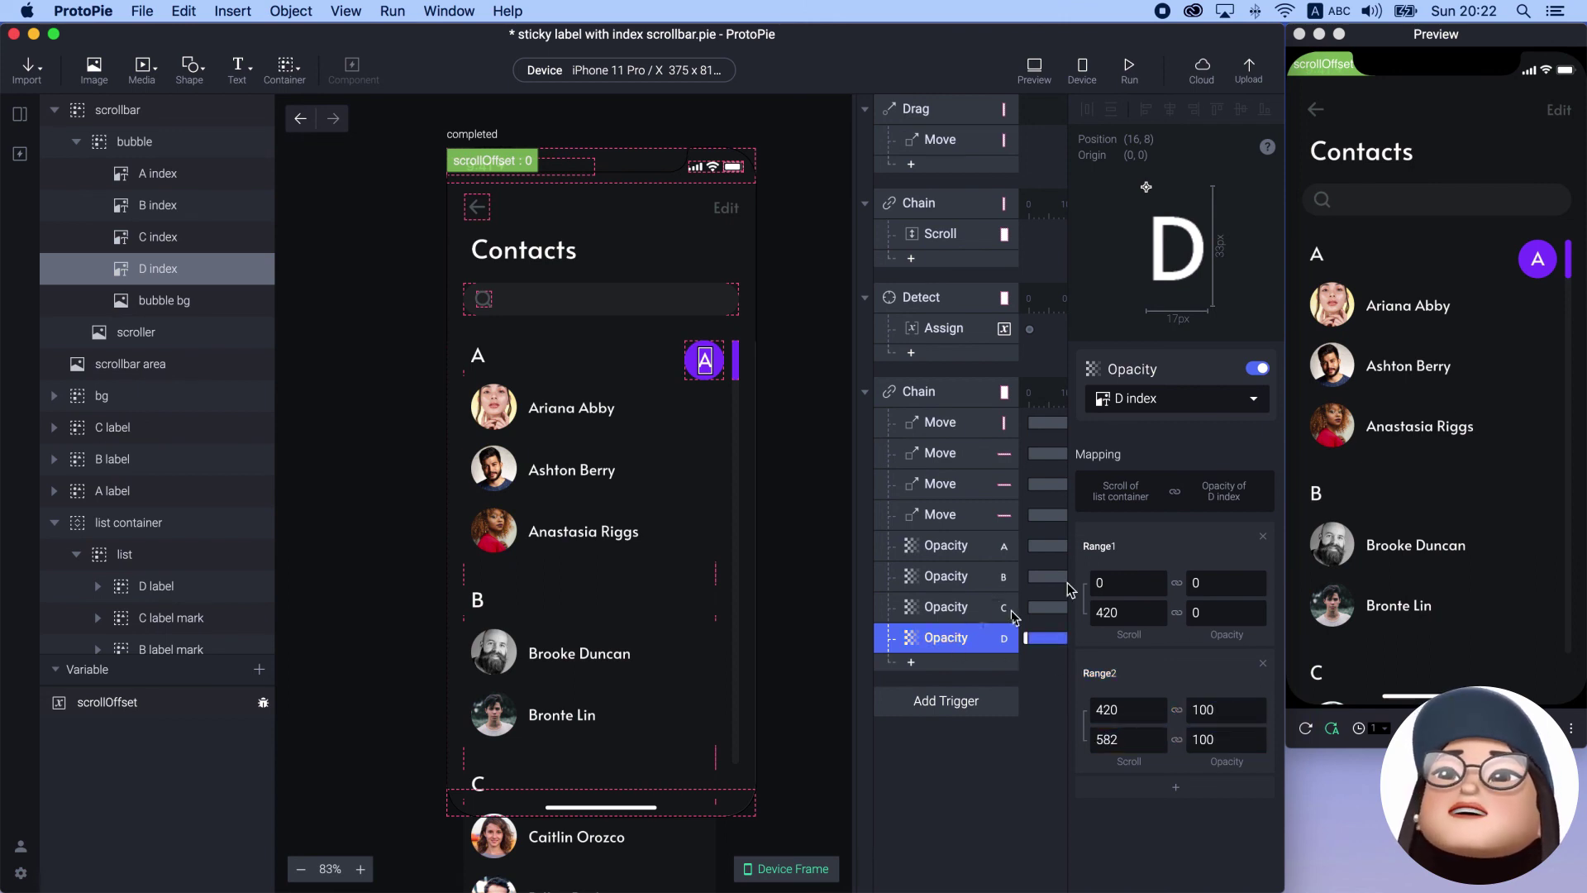
Test the bubble's index letters by moving the scrollbar down in the preview, and collapse the list container's Chain trigger
left_click(1538, 273)
left_click_drag(1569, 269, 1561, 398)
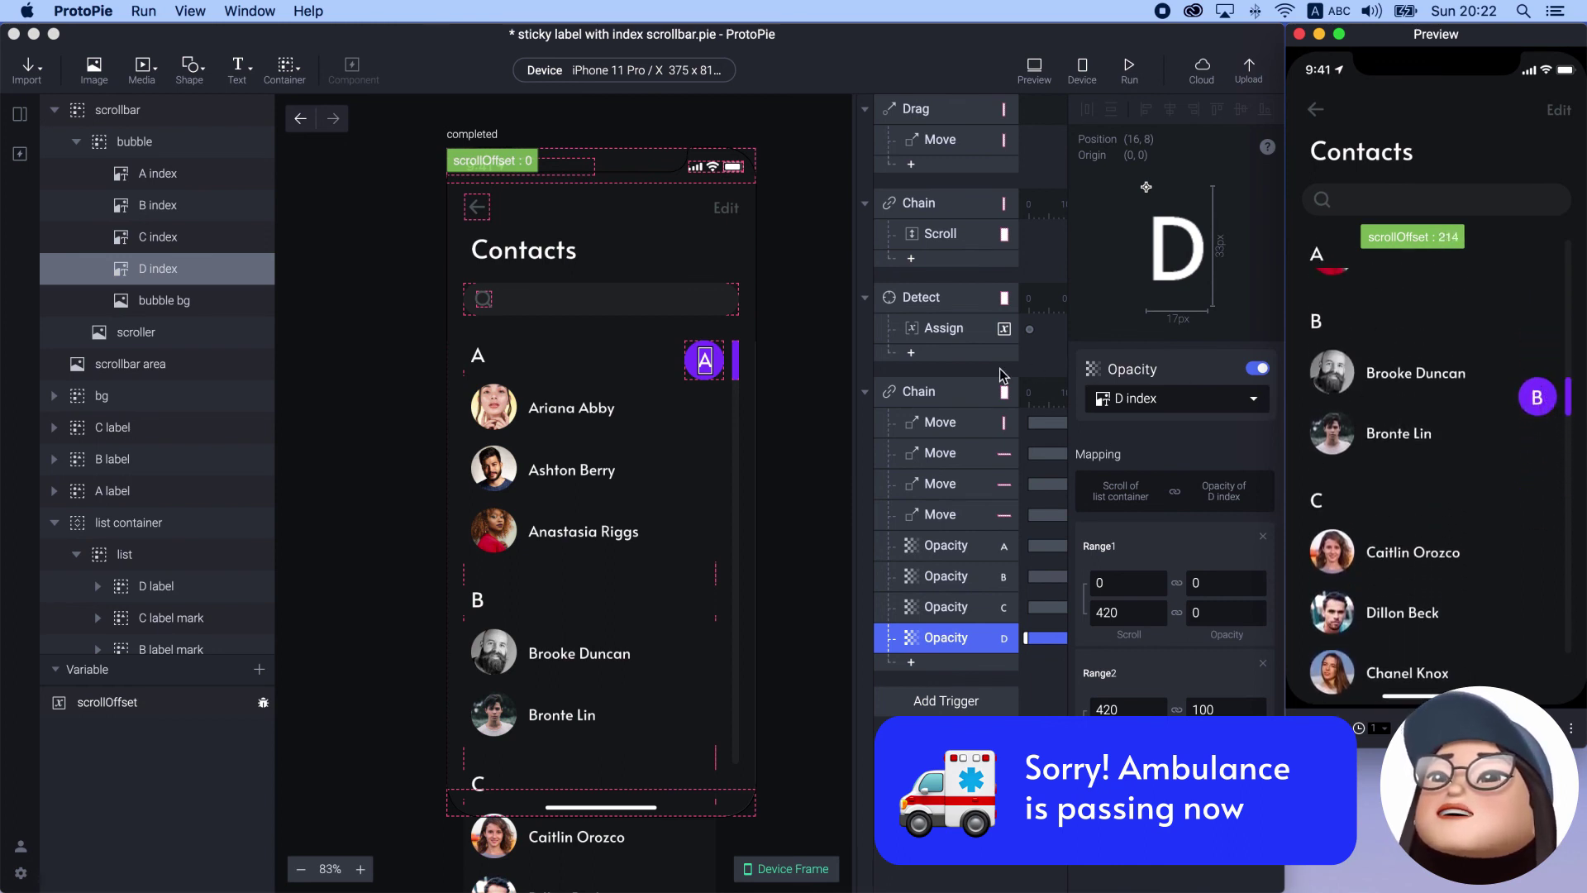
left_click(957, 391)
left_click(865, 391)
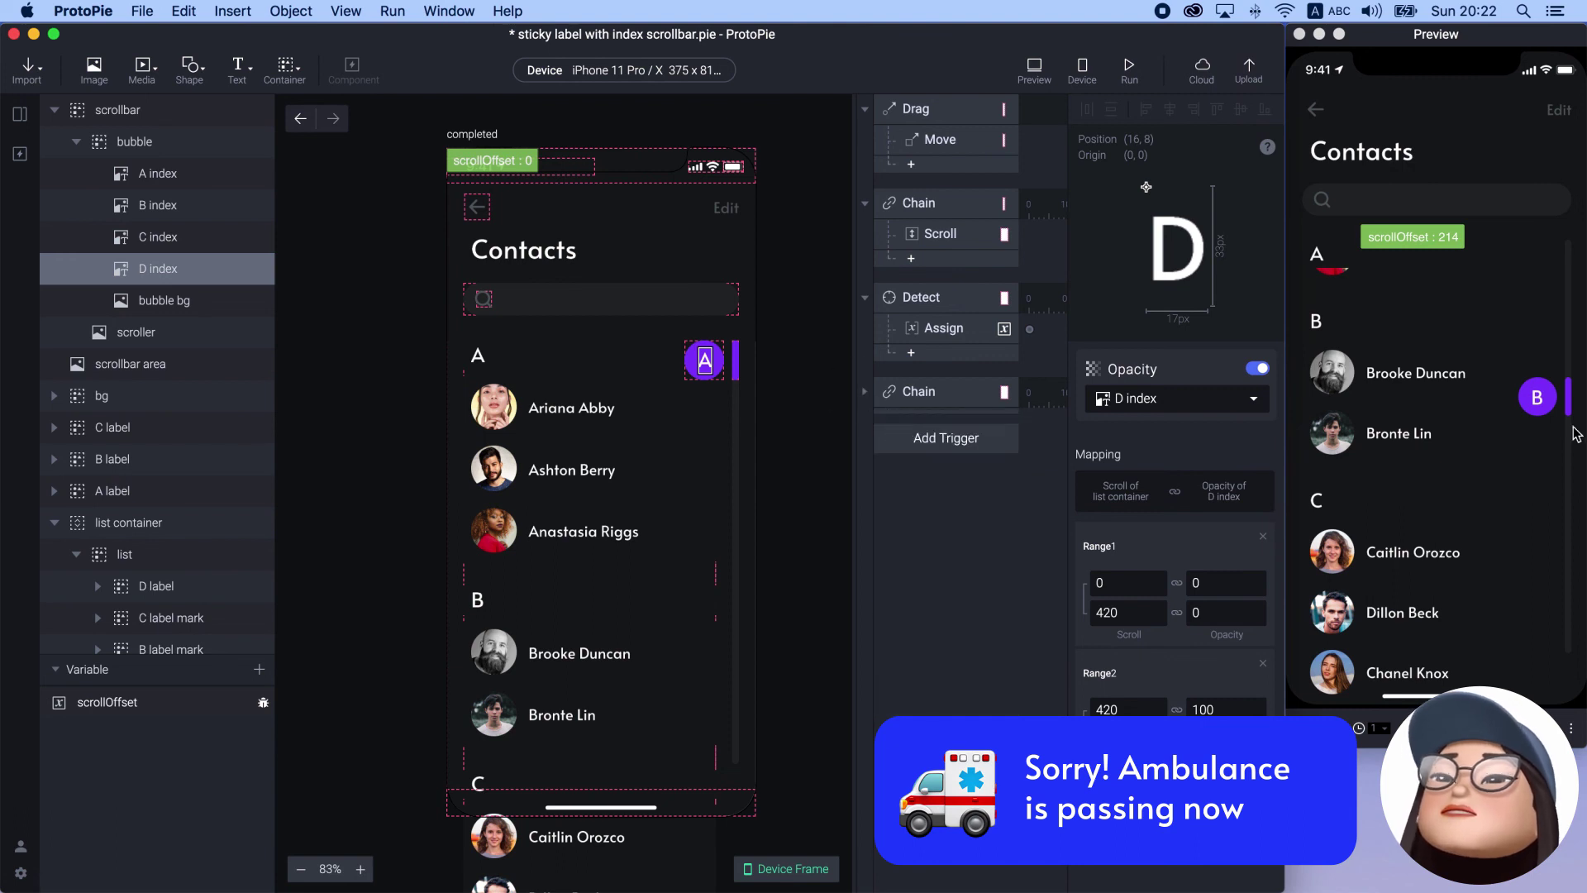
Set the bubble layer's initial opacity to 0
left_click(1004, 489)
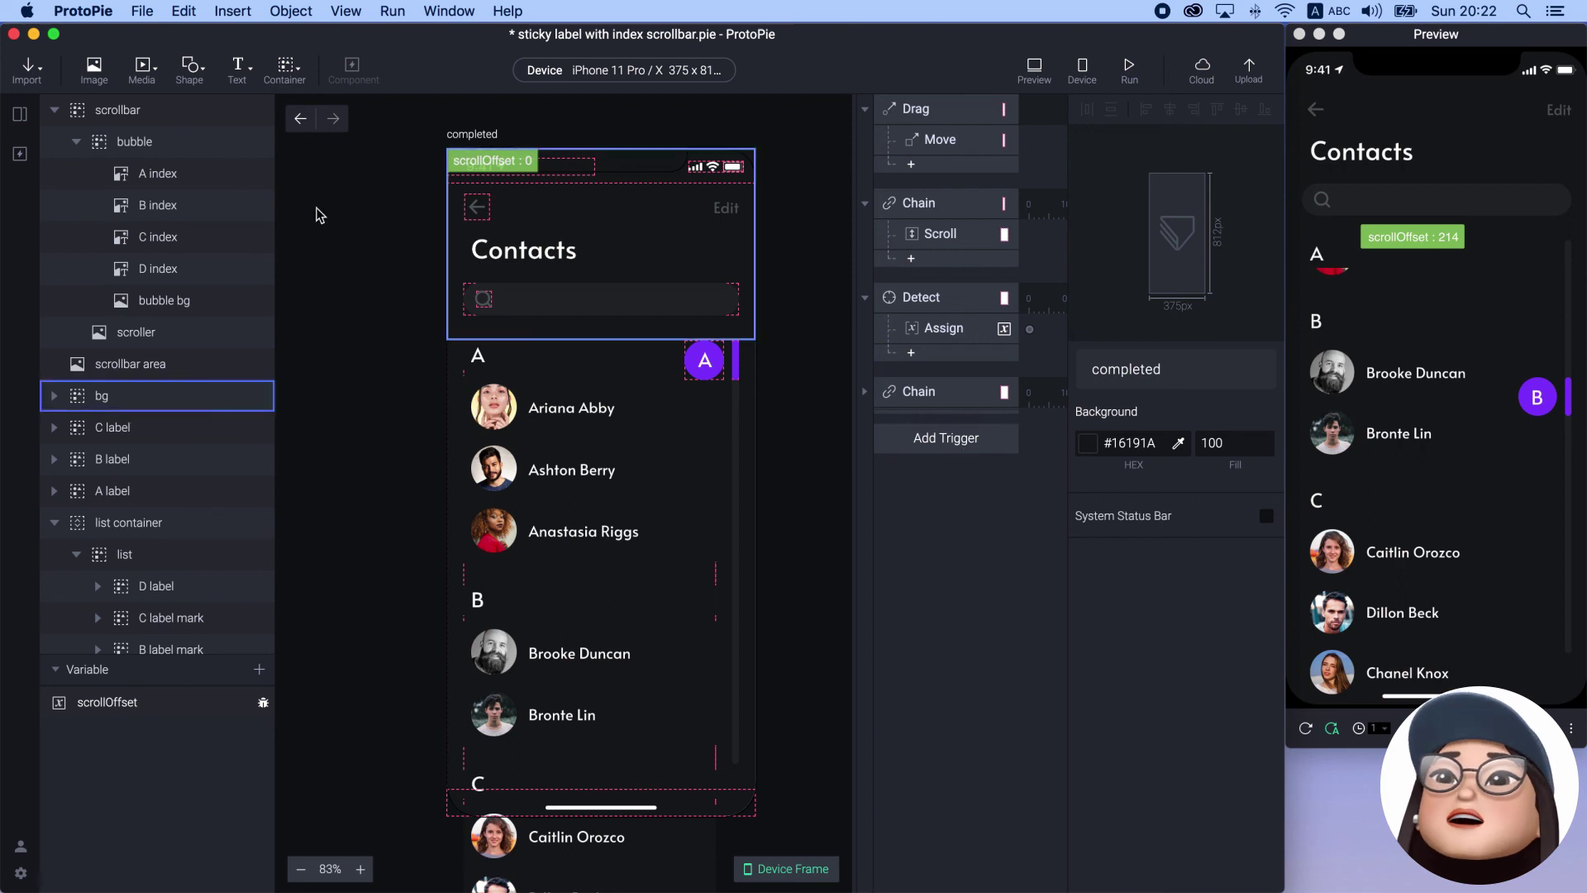
left_click(239, 141)
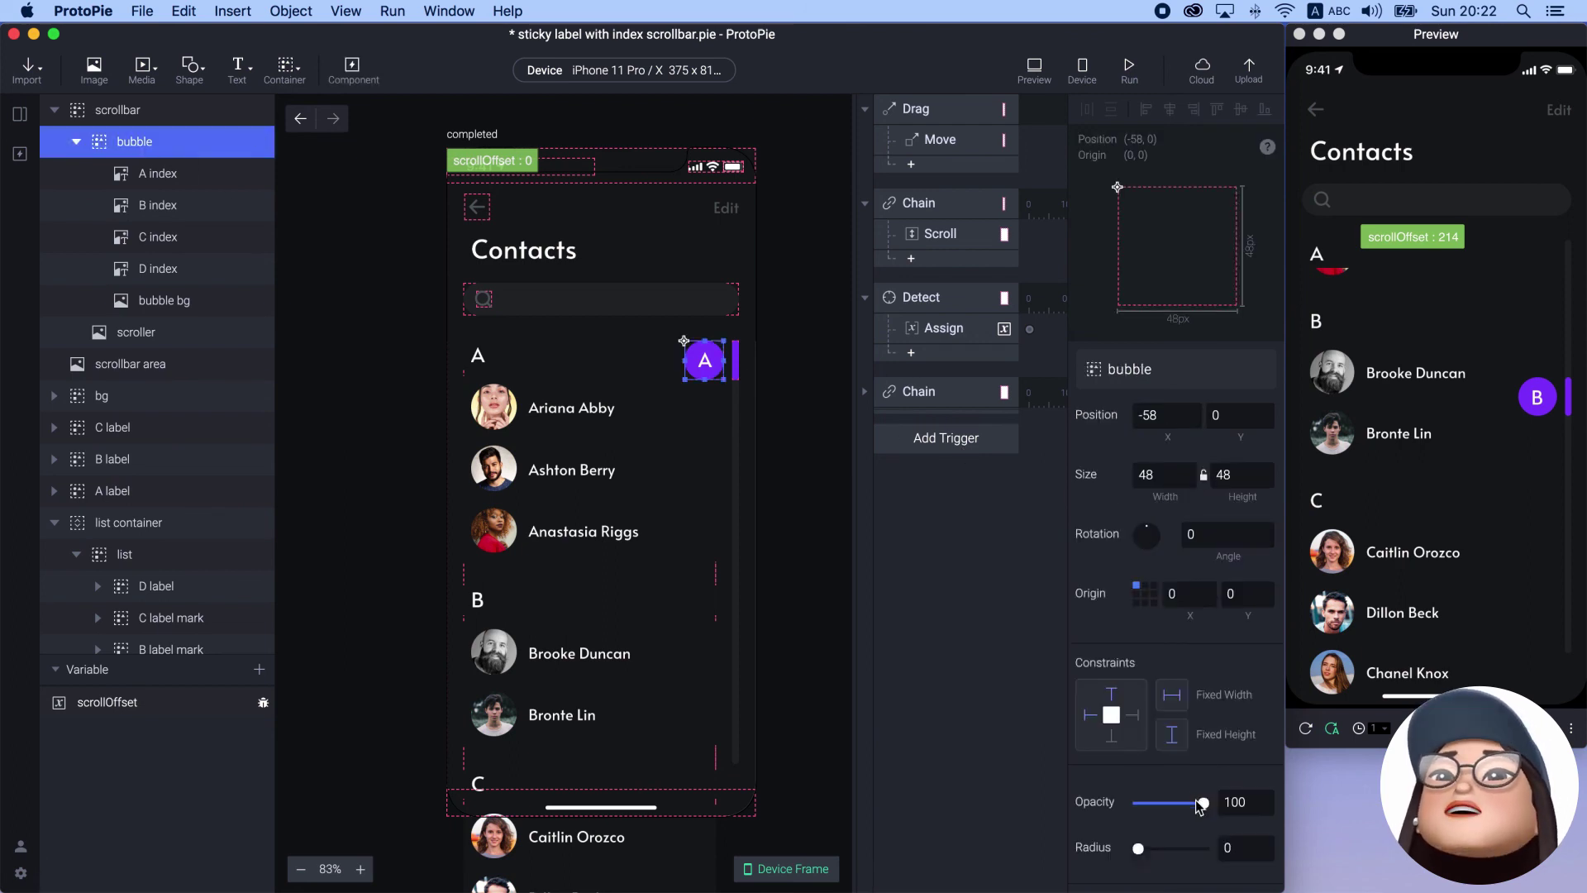
left_click_drag(1199, 806, 1095, 807)
Add a Touch Down trigger assigned to the scrollbar layer
left_click(929, 441)
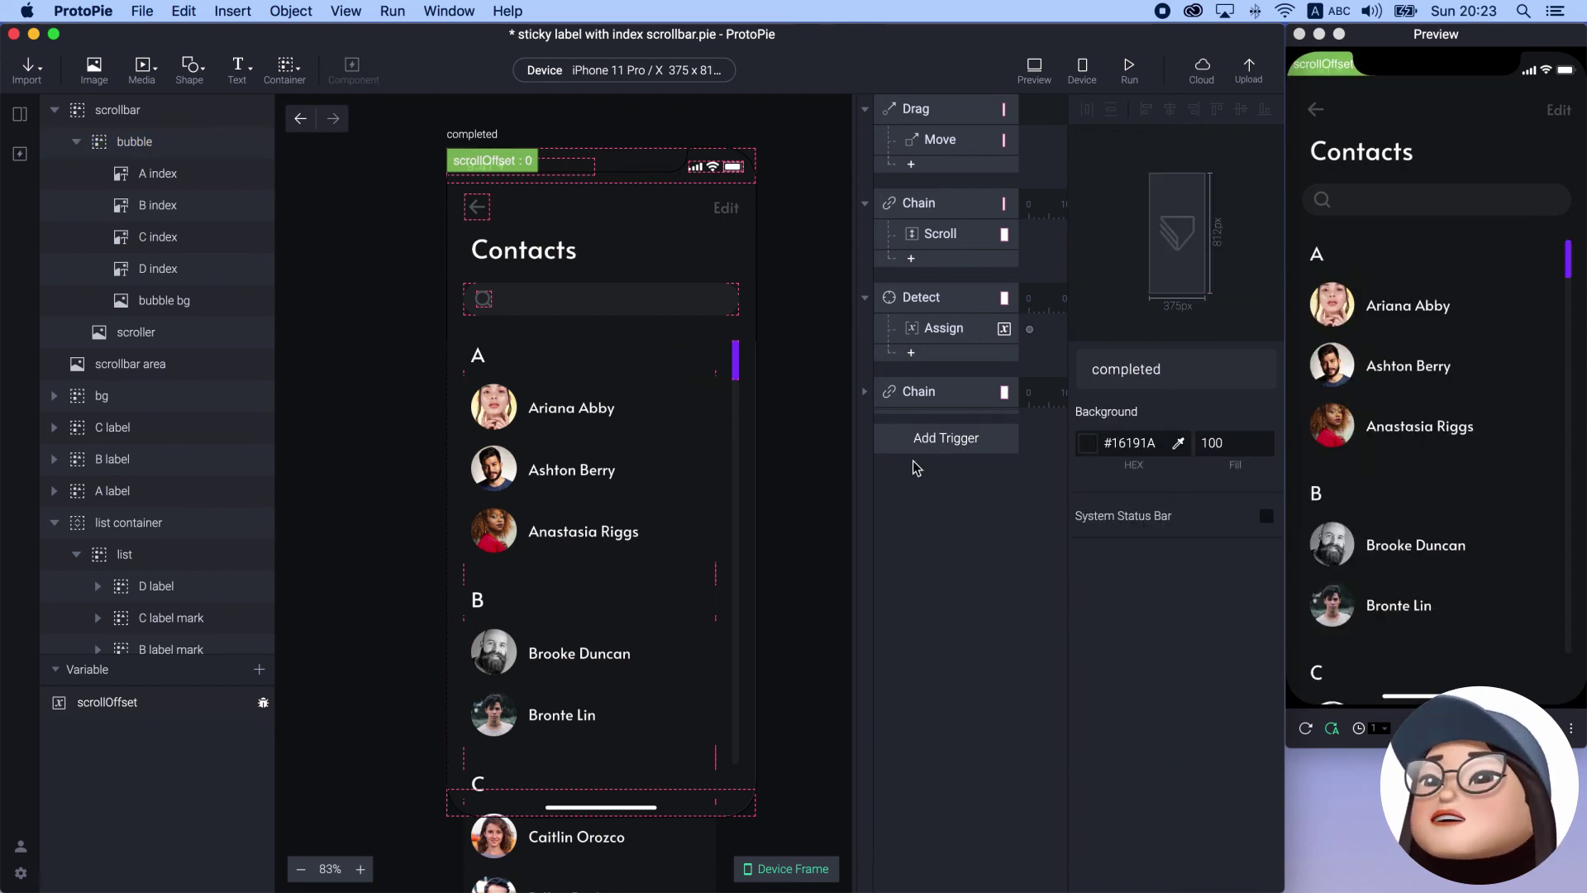
left_click(920, 558)
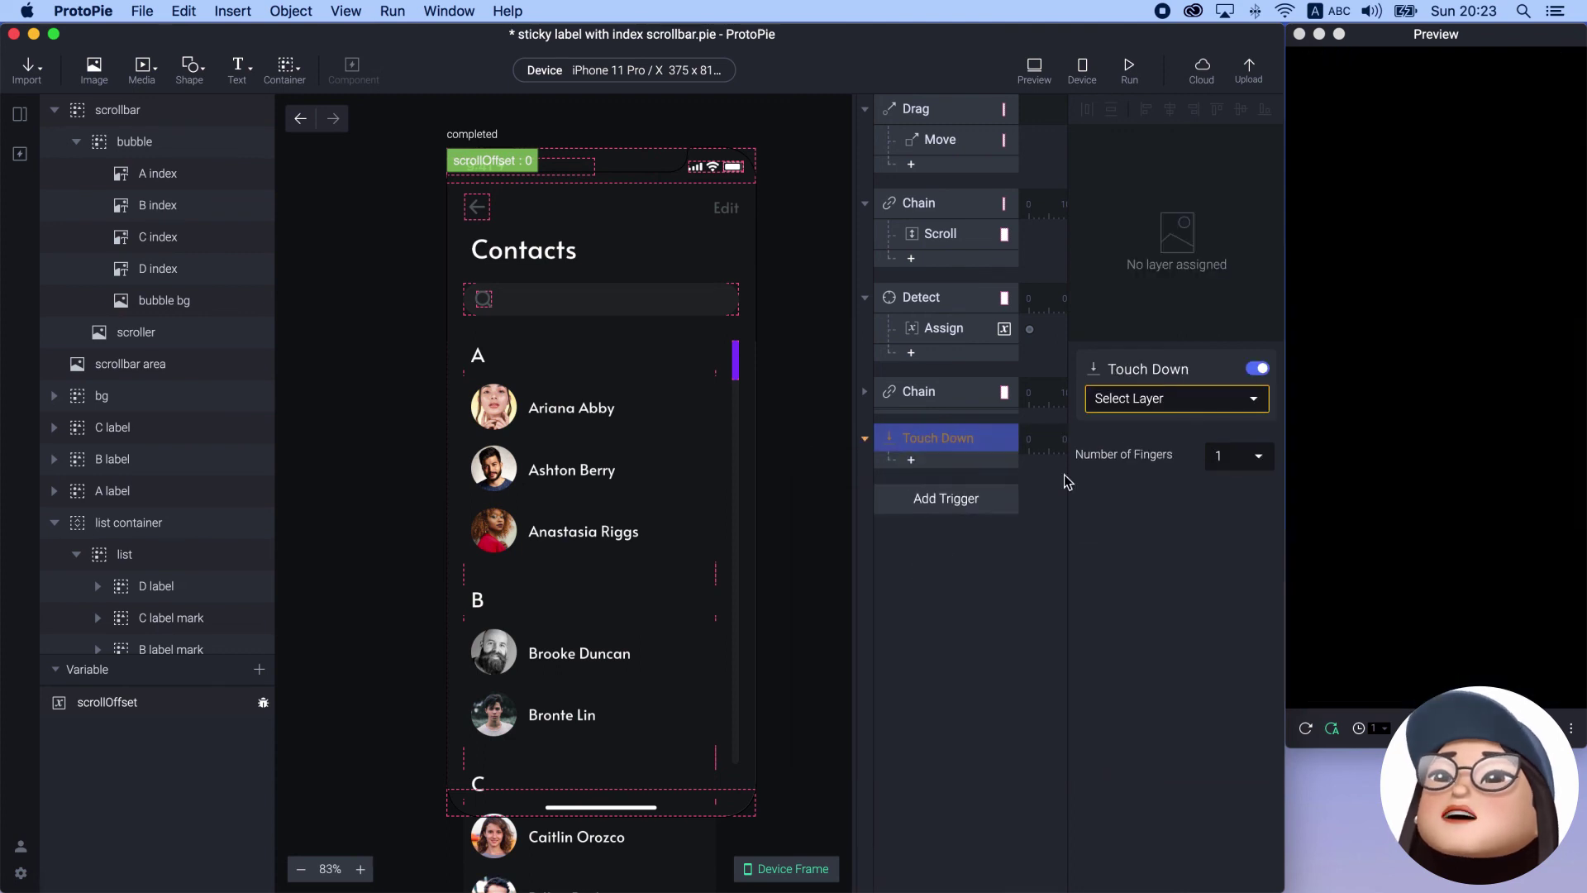
left_click(1144, 404)
left_click(1097, 477)
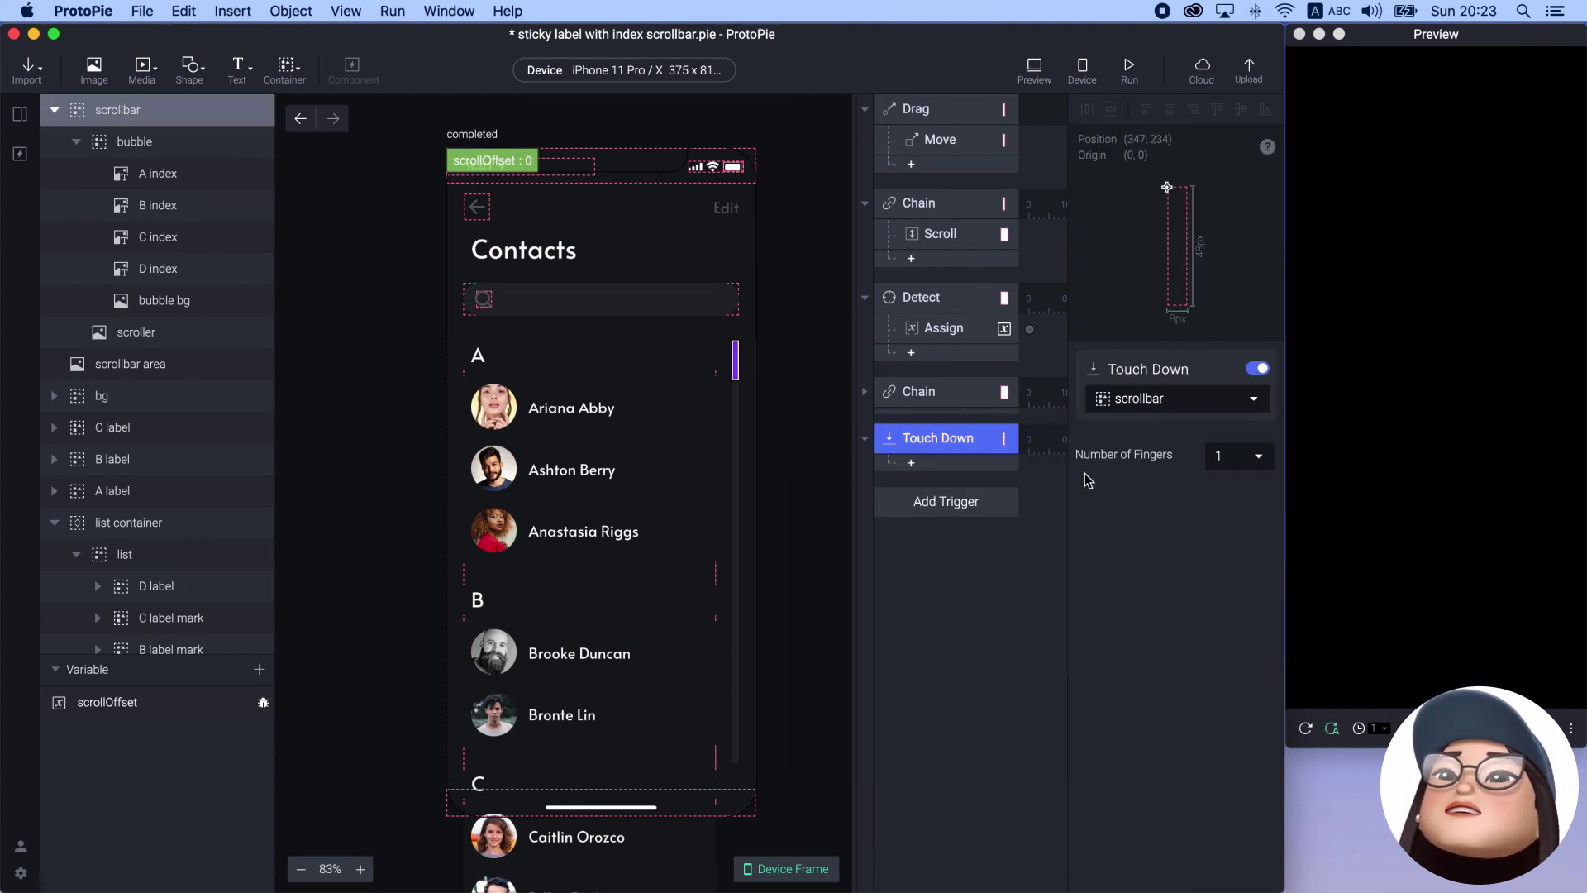
Add an Opacity response to the Touch Down trigger that sets the bubble to 100, and test it in the preview
left_click(911, 462)
left_click(924, 606)
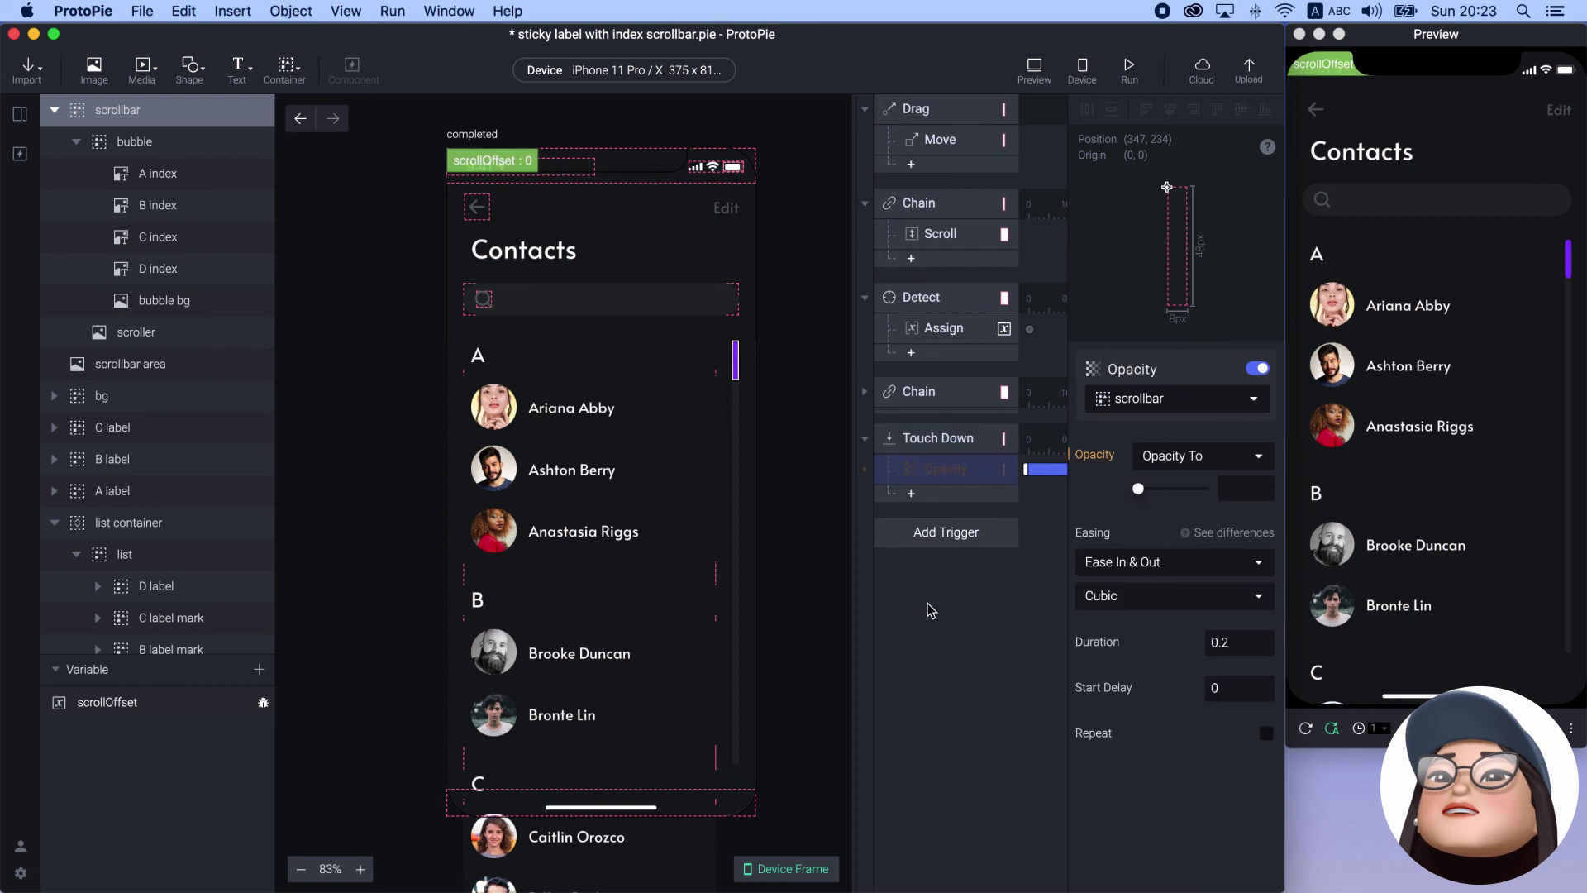
left_click(1147, 401)
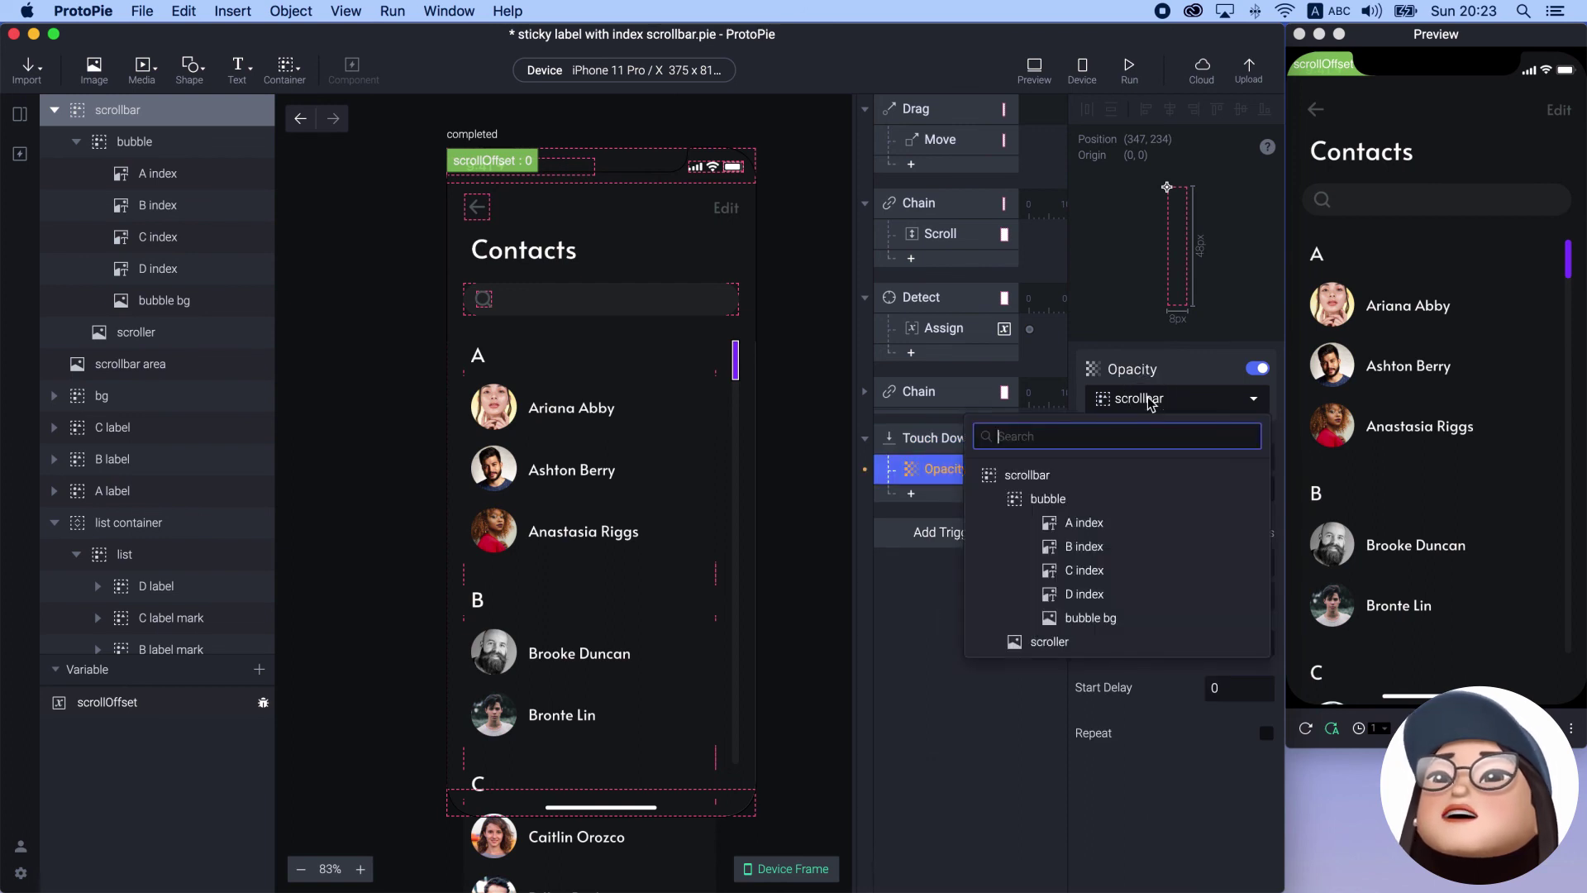
type("bu")
left_click(1022, 476)
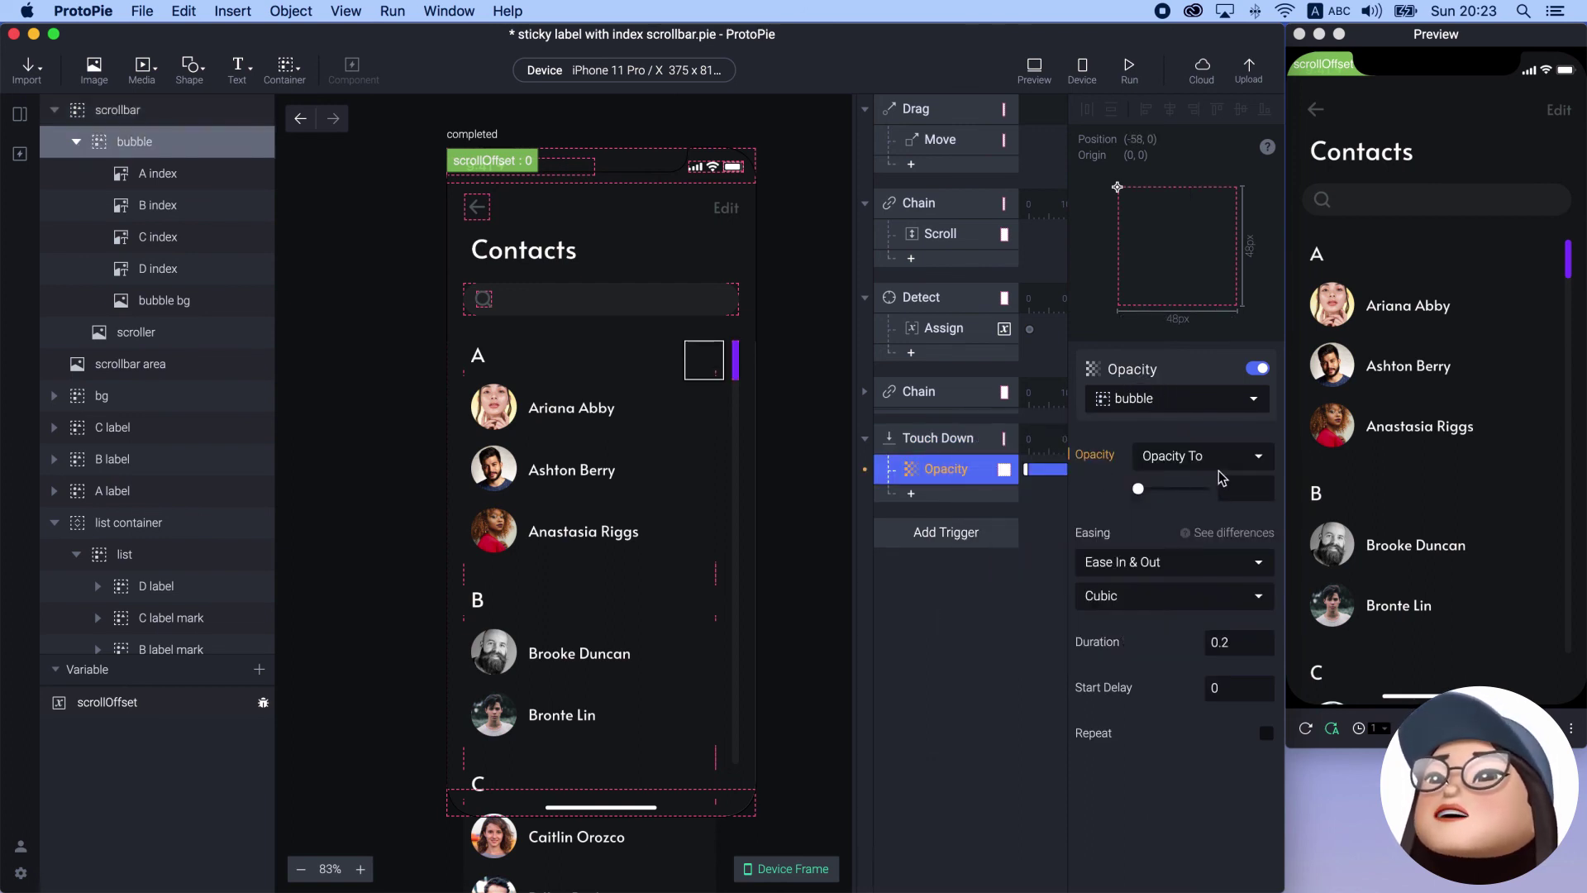
left_click_drag(1142, 489, 1254, 510)
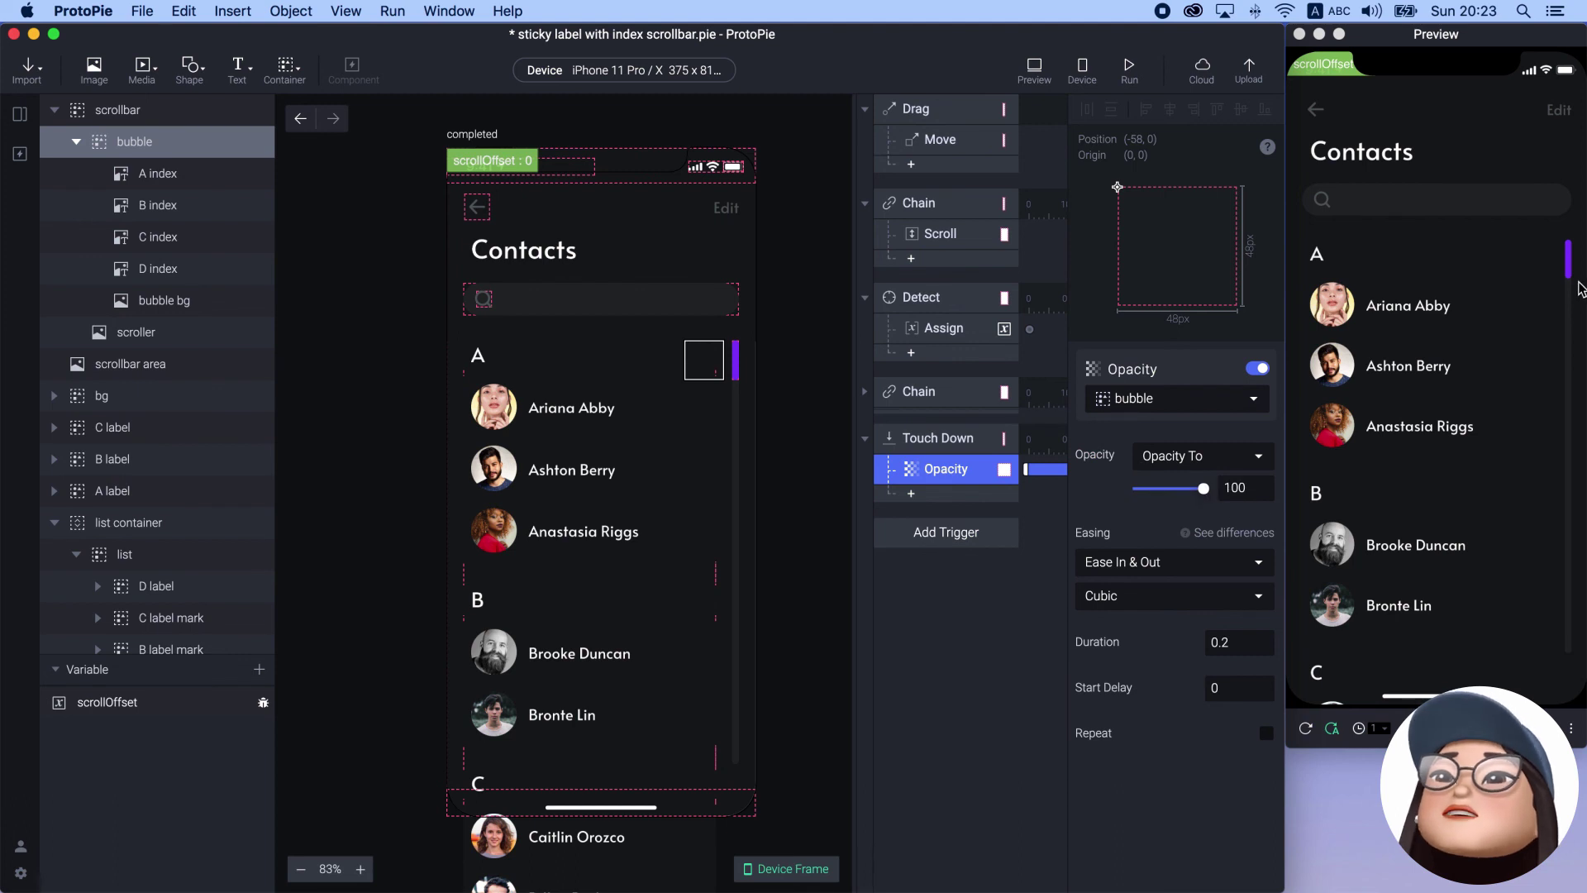
left_click_drag(1567, 252, 1565, 413)
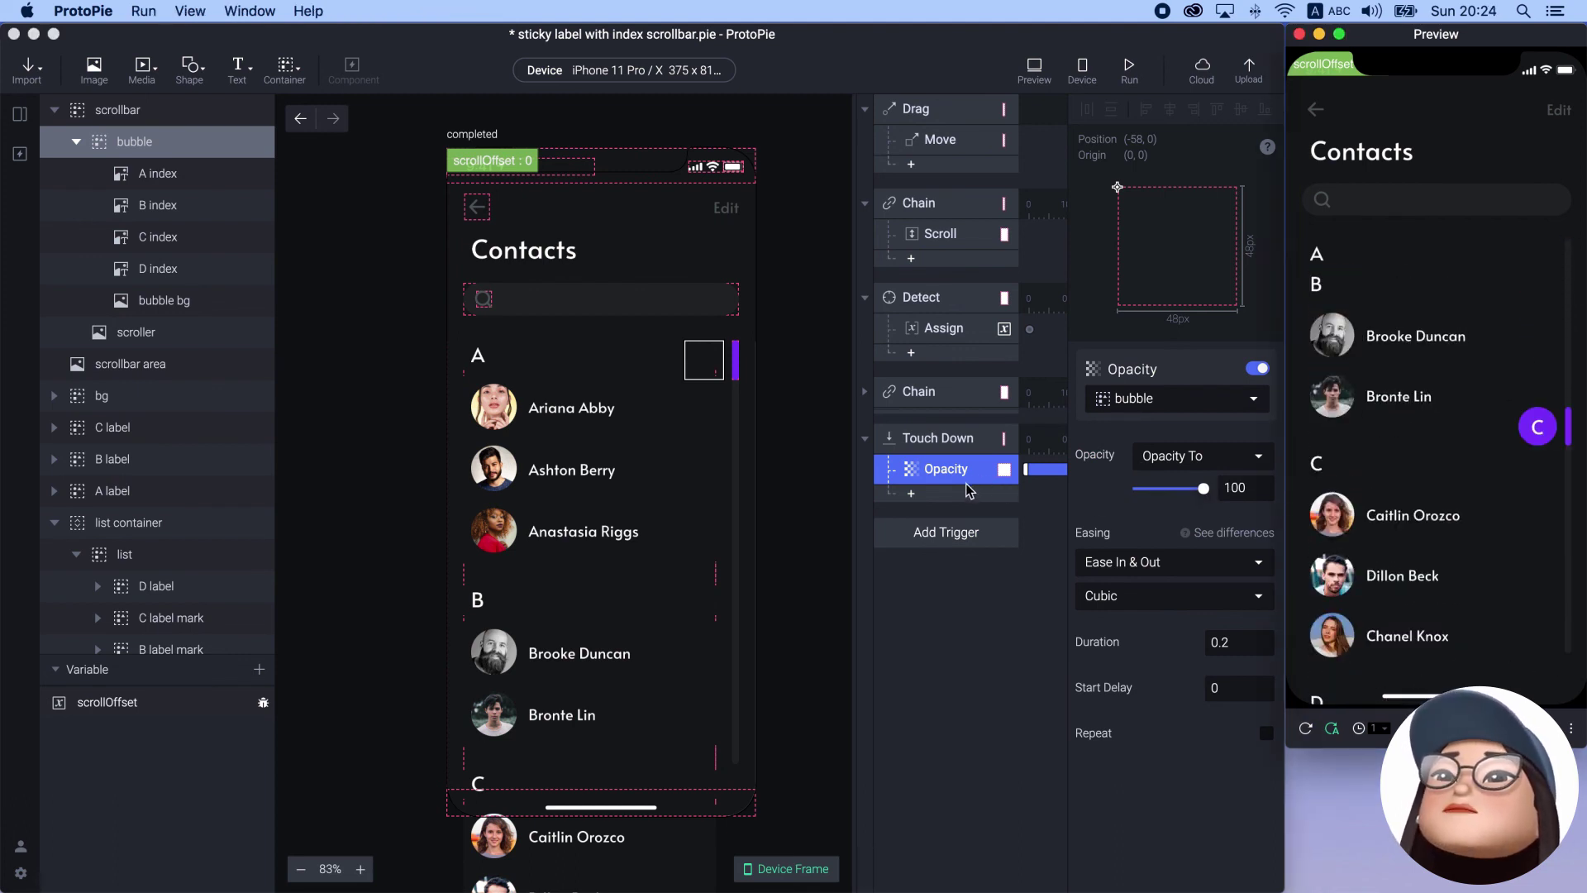
Add a Touch Up trigger and assign it to the scrollbar layer
left_click(928, 531)
left_click(924, 536)
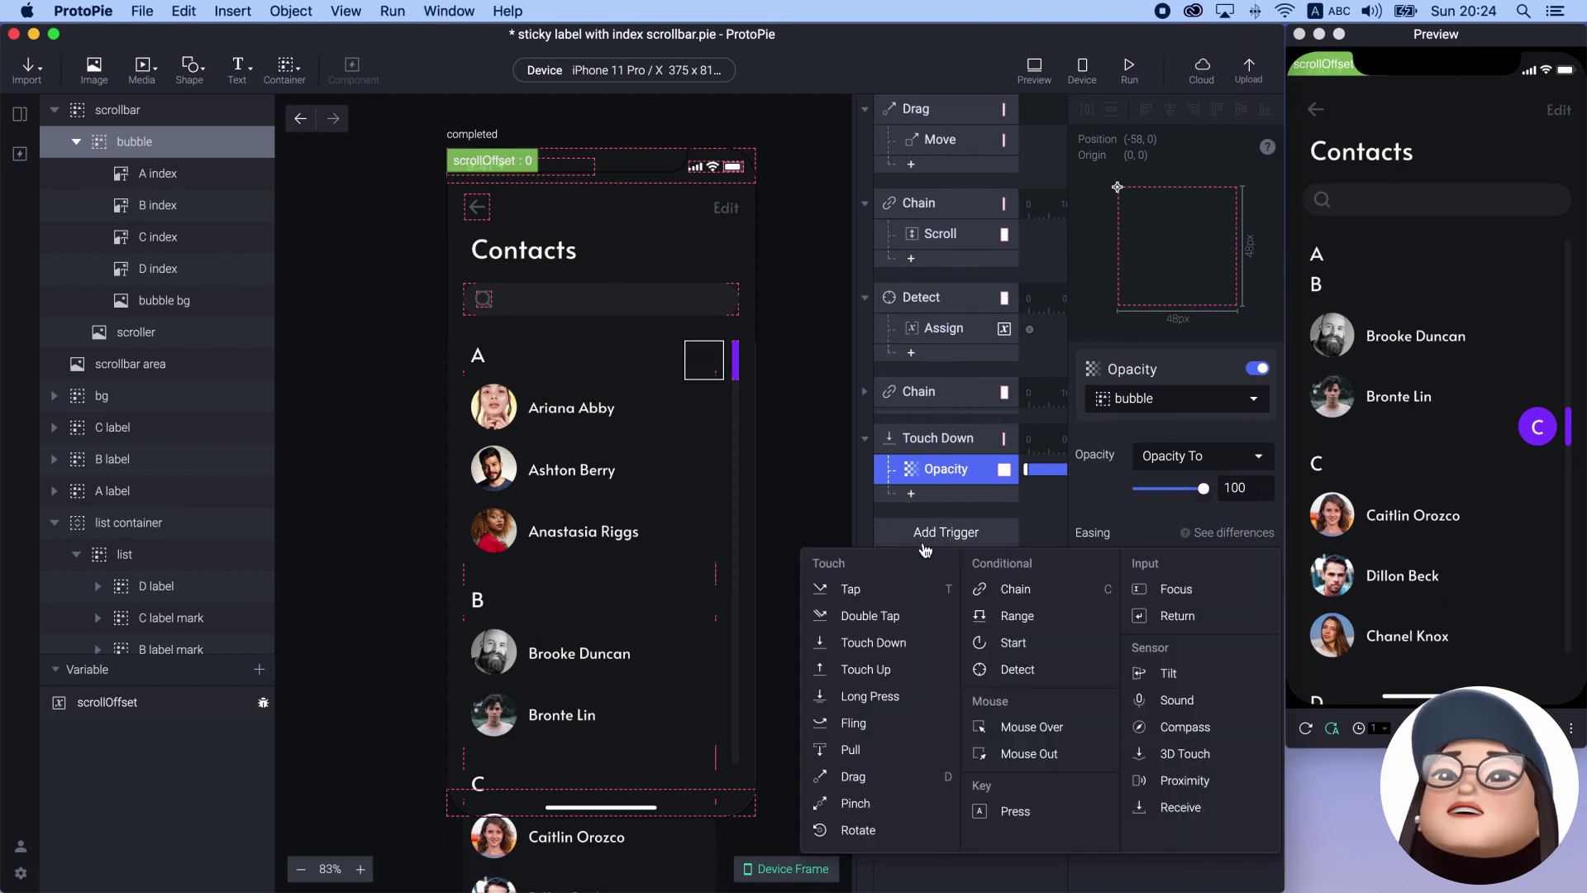
left_click(897, 672)
left_click(1139, 403)
left_click(1130, 410)
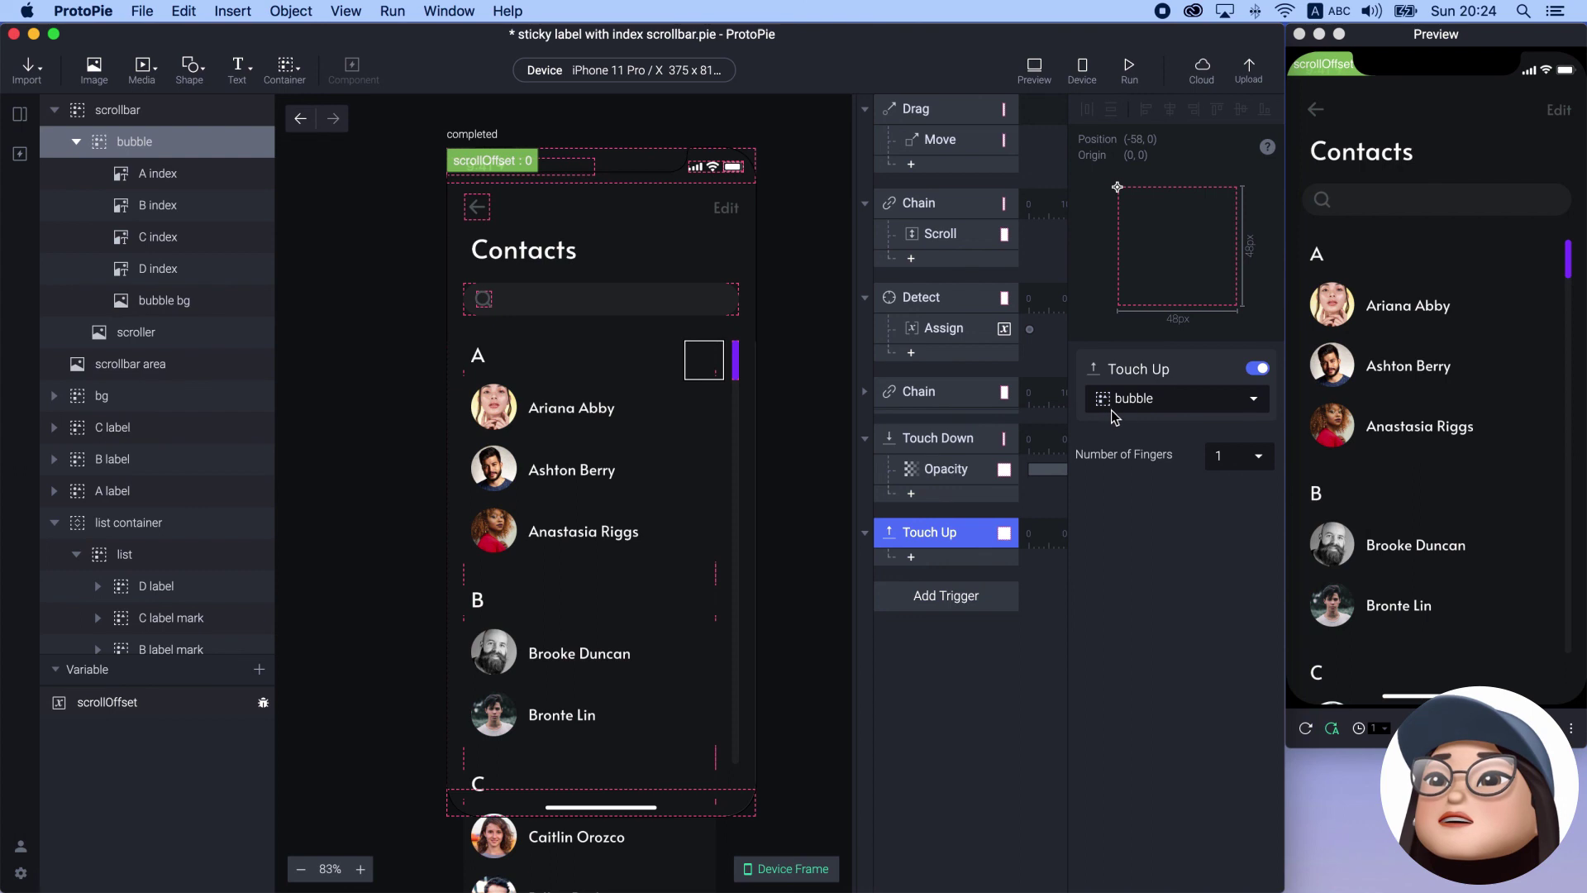
left_click(1115, 418)
left_click(1108, 465)
Add an Opacity response to the Touch Up trigger that sets the bubble's opacity to 0
left_click(914, 560)
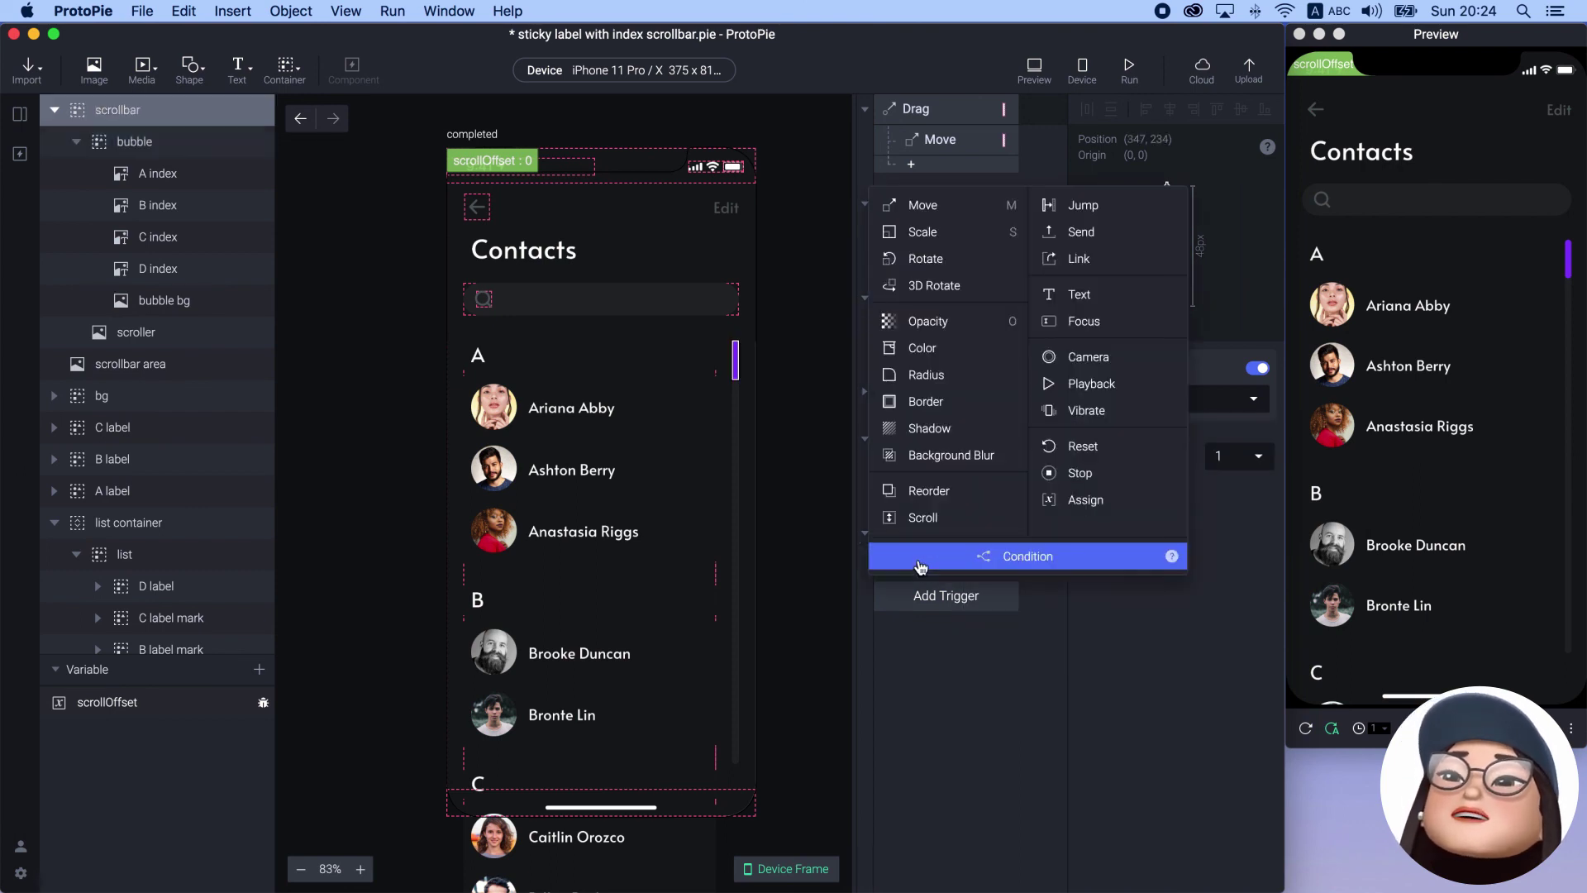
left_click(927, 321)
left_click(1193, 405)
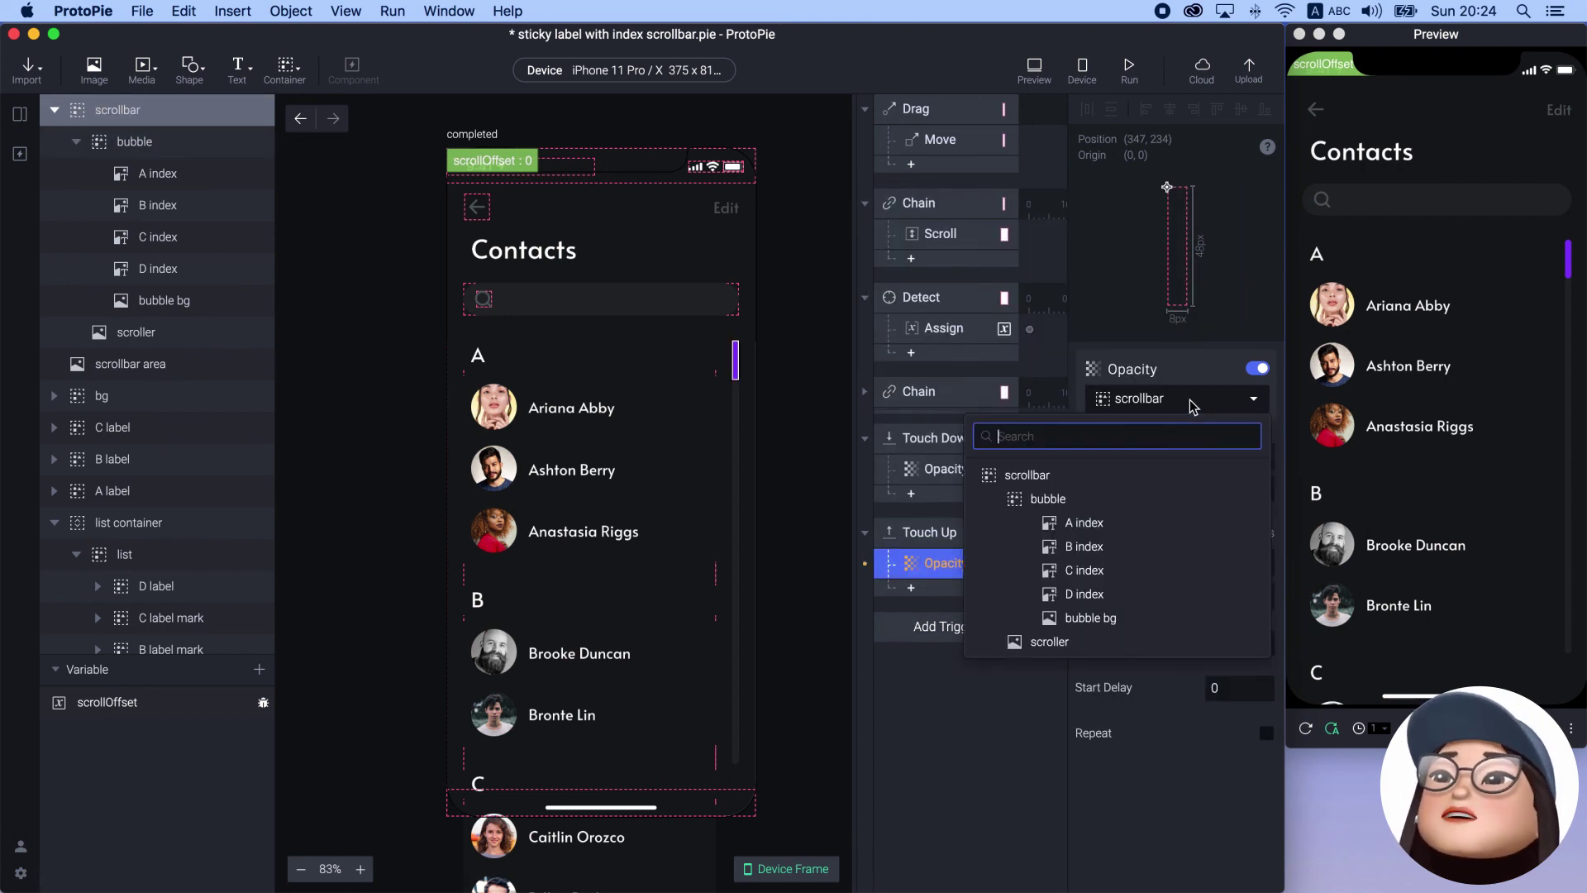
left_click(1075, 499)
left_click_drag(1139, 488, 1093, 486)
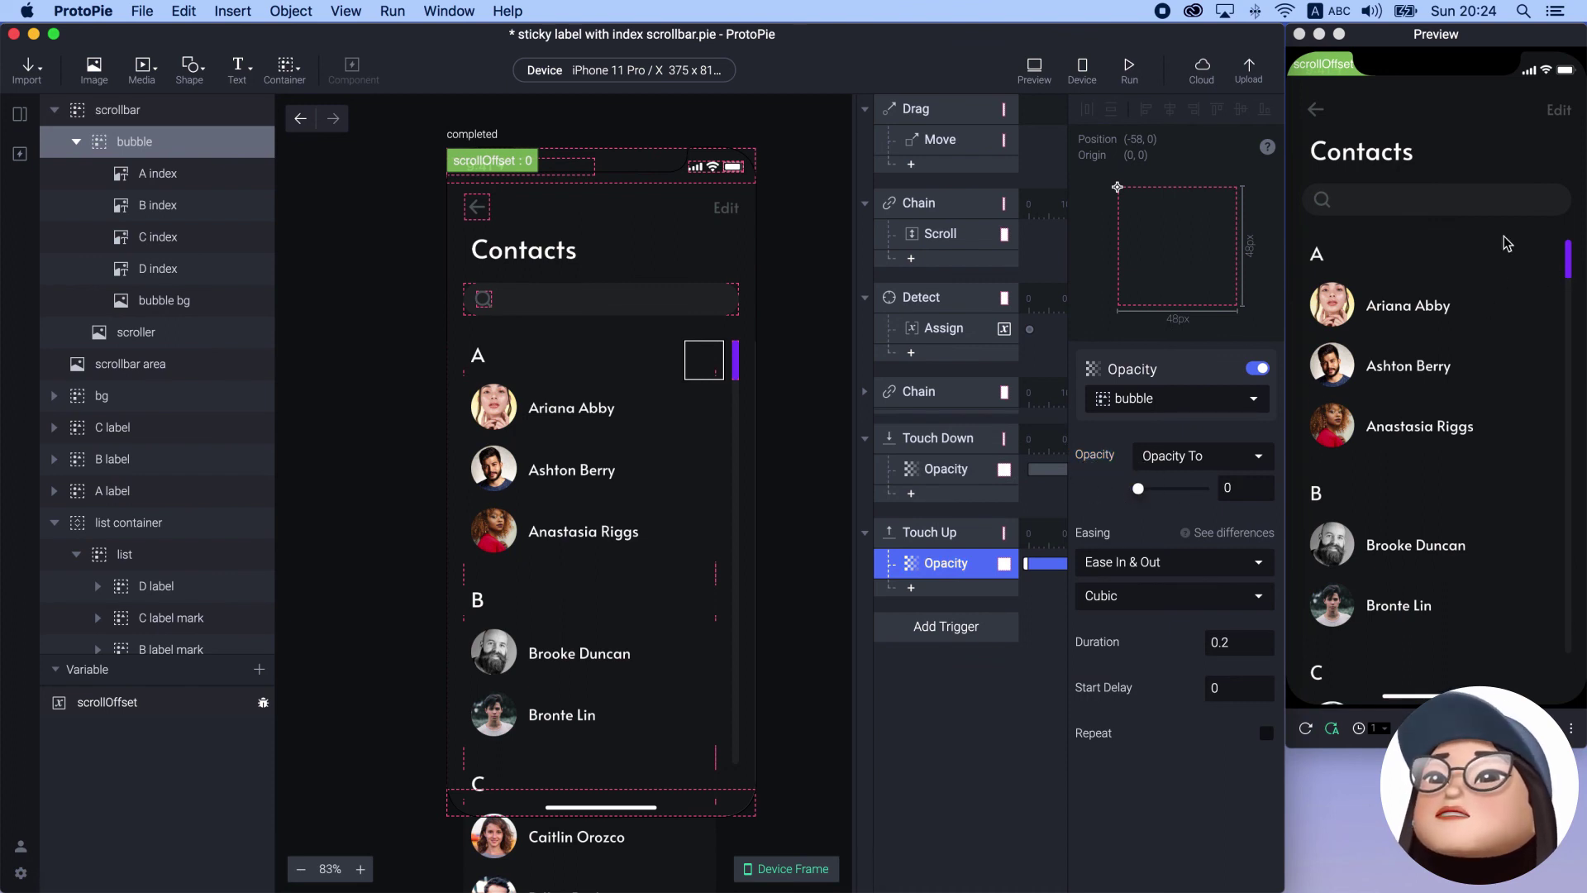
Test the finished prototype by moving the scrollbar up and down to check the bubble, its index letters and the sticky labels
left_click_drag(1568, 252, 1556, 413)
left_click(1563, 471)
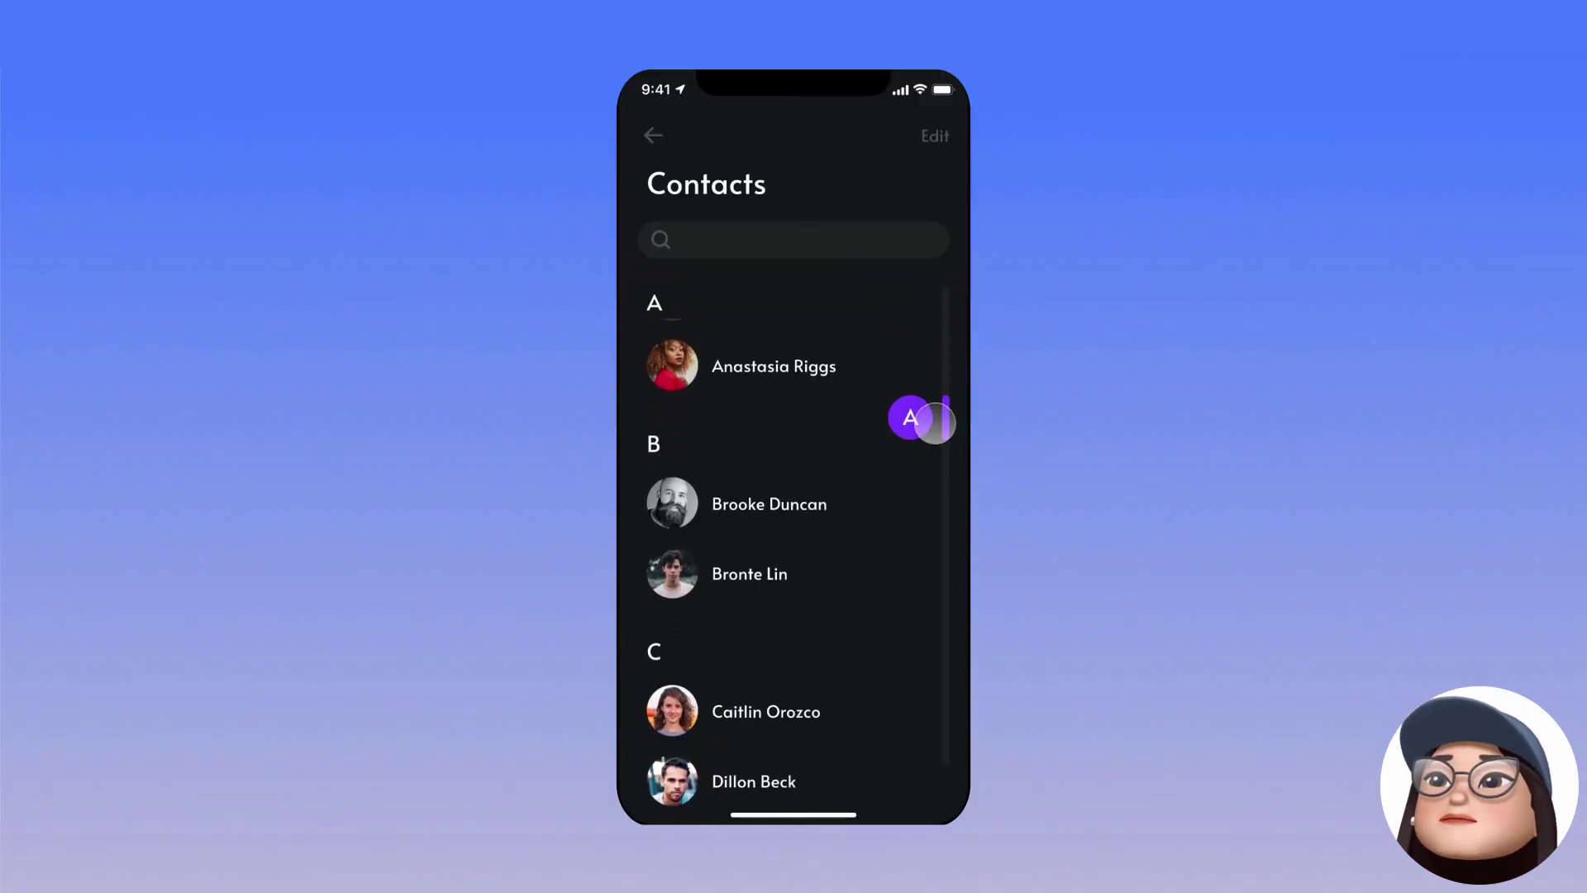
left_click_drag(935, 470, 932, 592)
left_click(941, 335)
left_click_drag(941, 334, 936, 462)
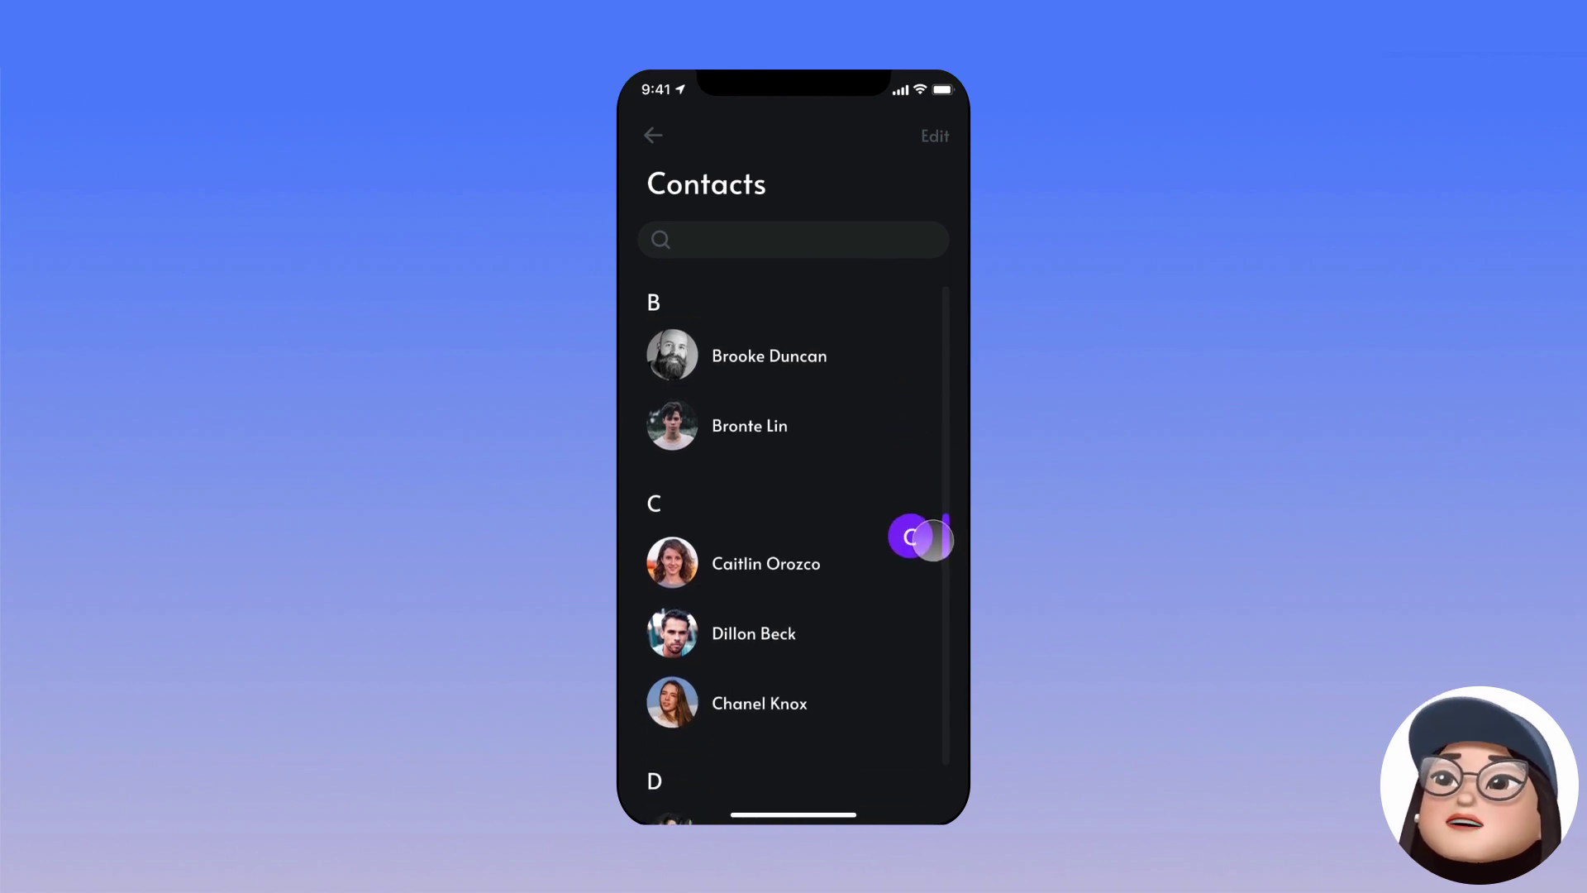
mouse_move(935, 525)
left_mouse_down()
mouse_move(932, 581)
mouse_move(938, 312)
mouse_move(935, 585)
mouse_move(932, 364)
mouse_move(931, 492)
left_mouse_up()
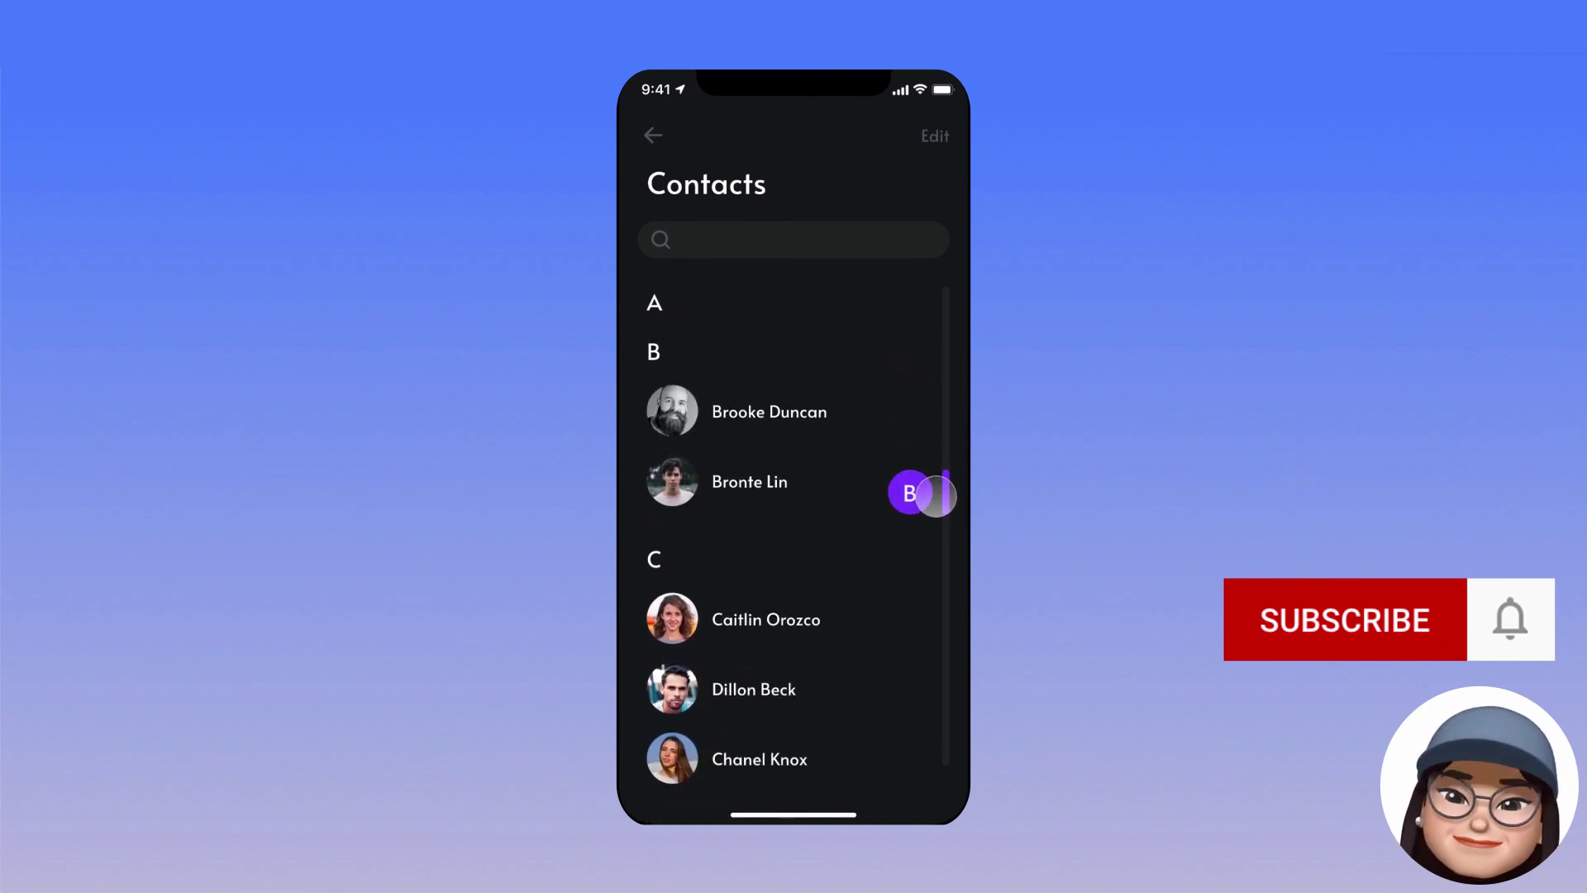